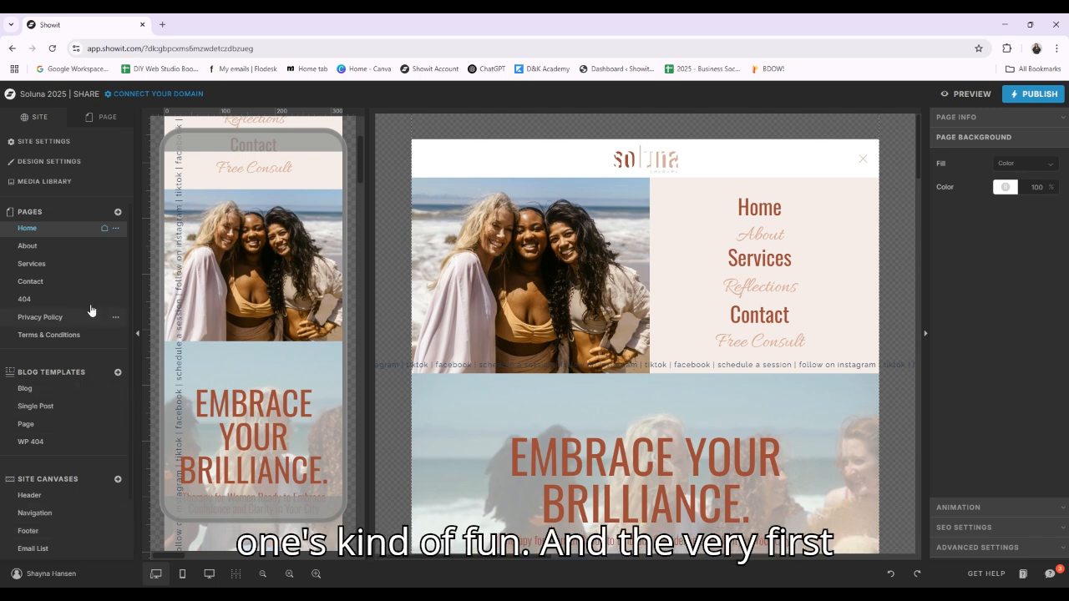
# Open the design settings and examine the site's color palette, active fonts and Google font selection
pyautogui.click(74, 162)
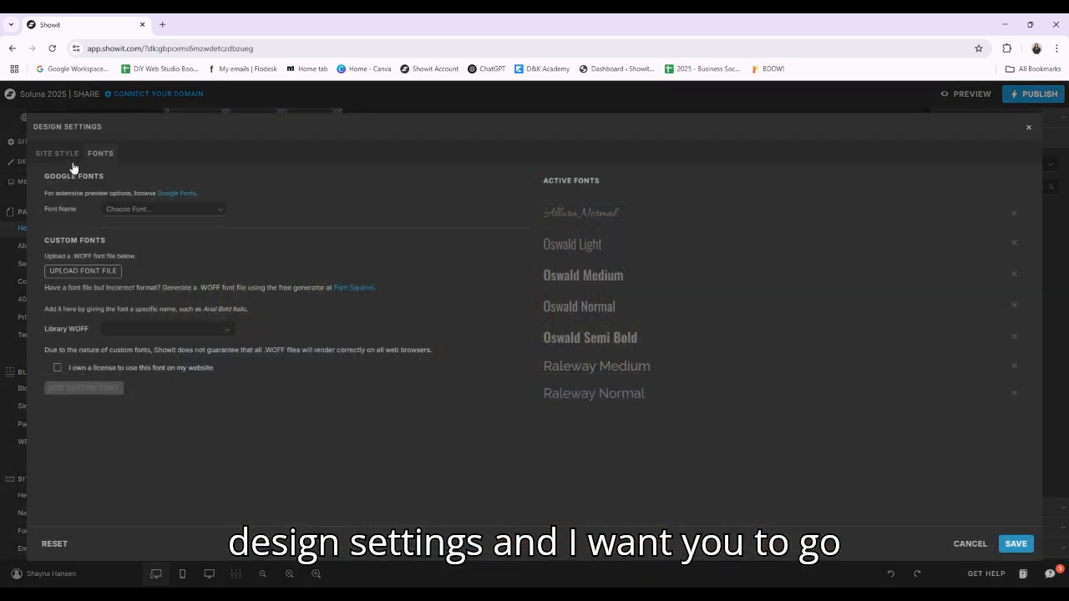
pyautogui.click(60, 154)
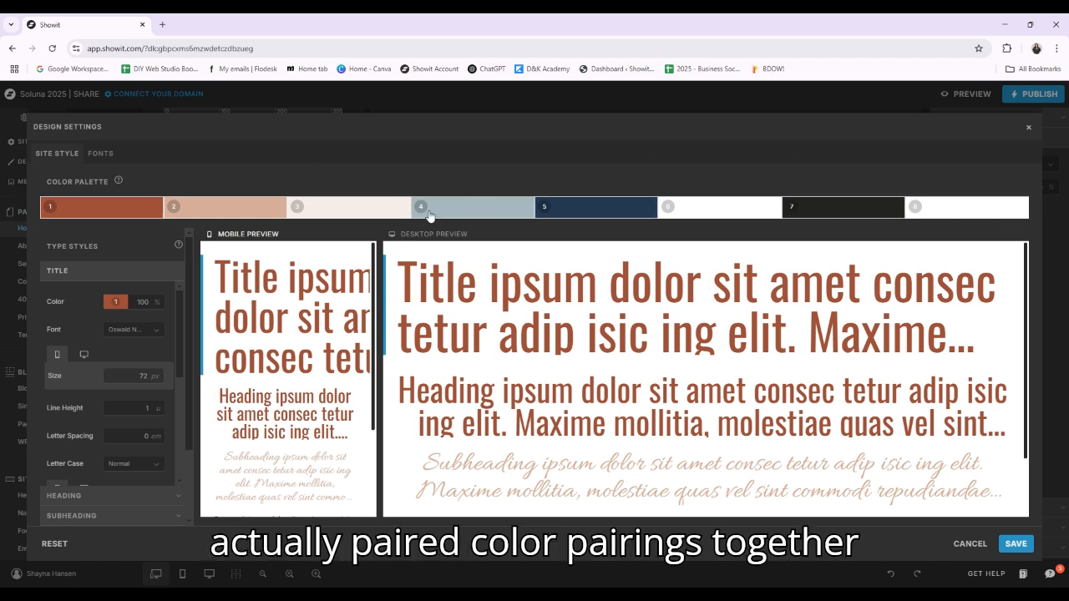
pyautogui.click(108, 158)
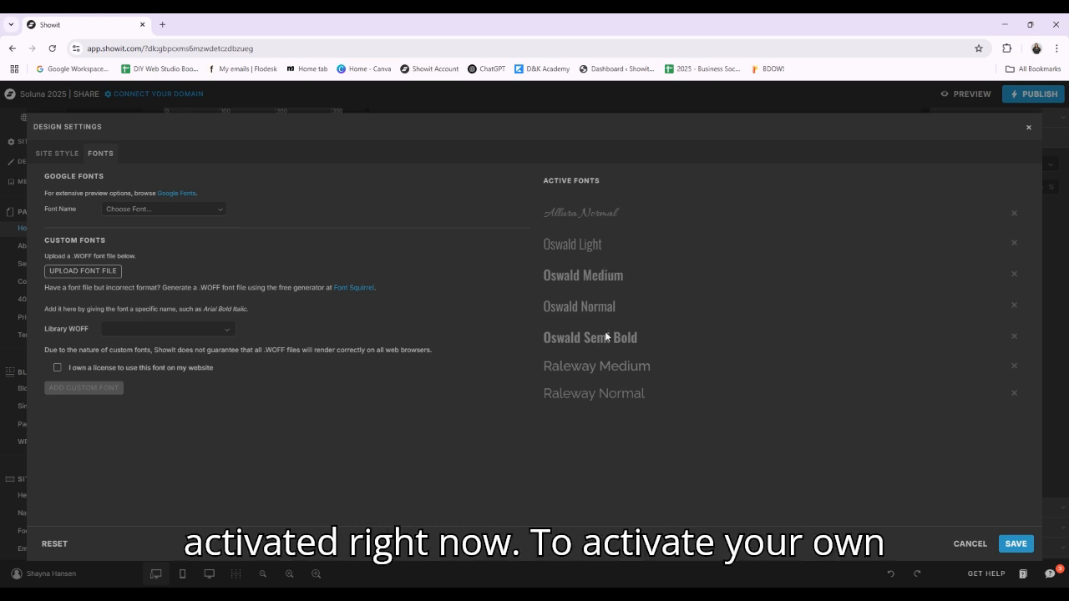
pyautogui.click(225, 209)
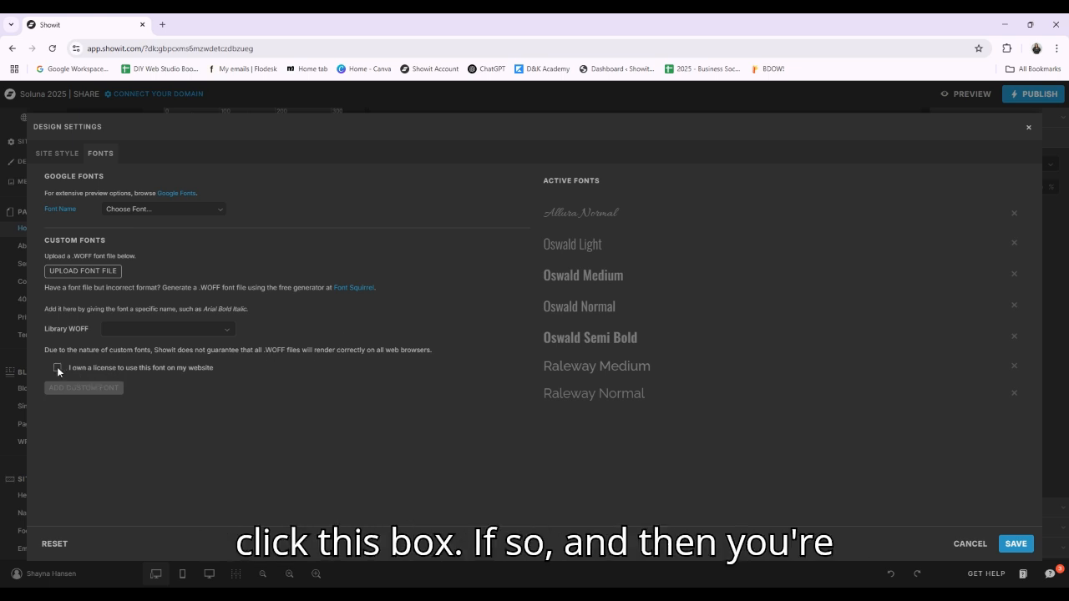
# Examine the Title type style's color, font, size, line height, letter case, margin, alignment and inline link options
pyautogui.click(67, 155)
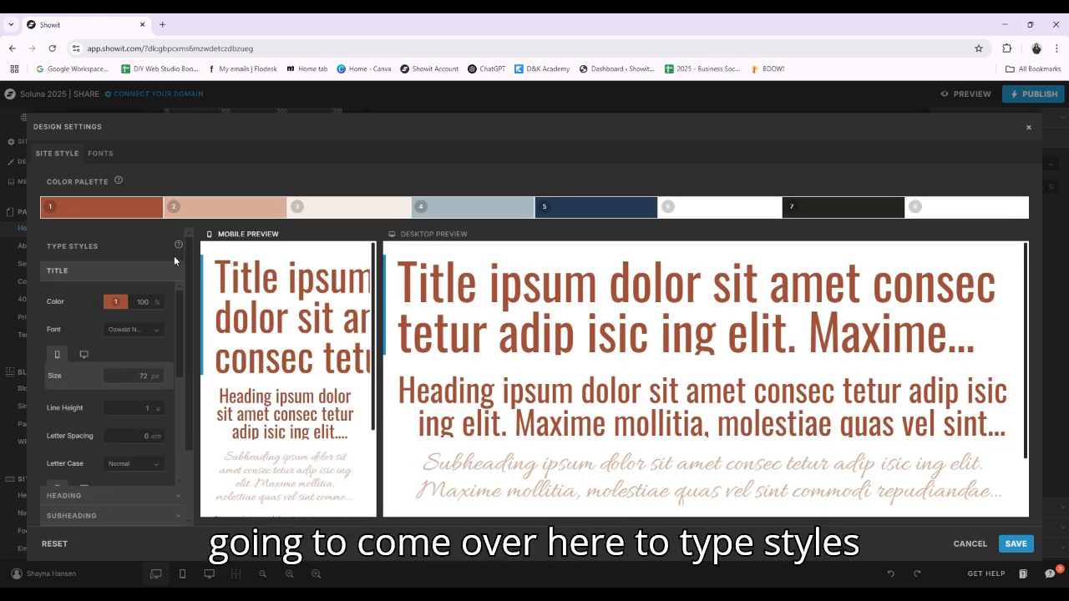
pyautogui.scroll(-2, 103, 312)
pyautogui.scroll(2, 96, 314)
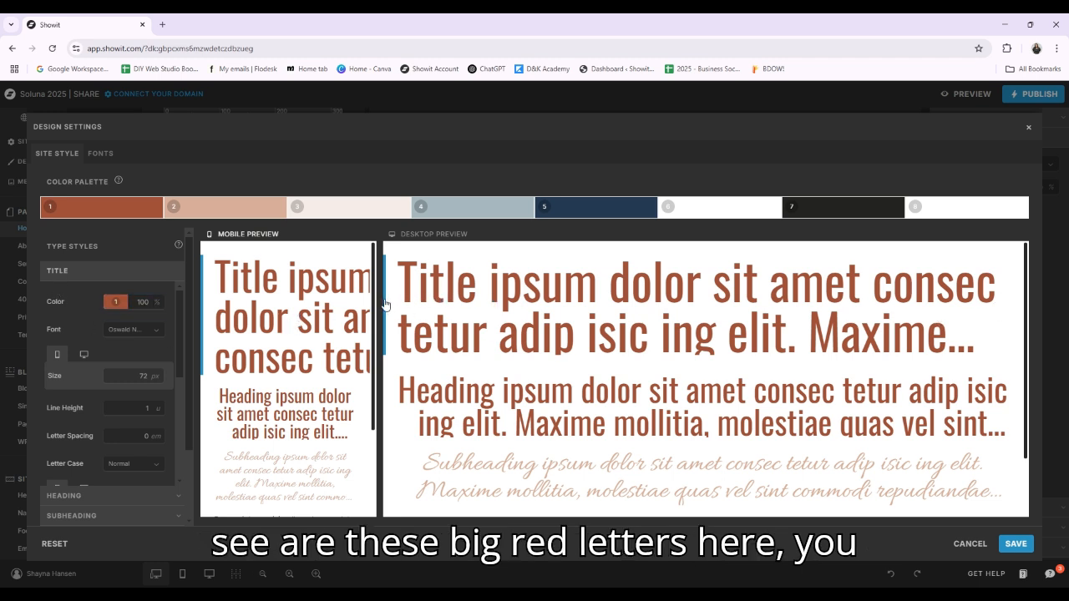
pyautogui.click(115, 301)
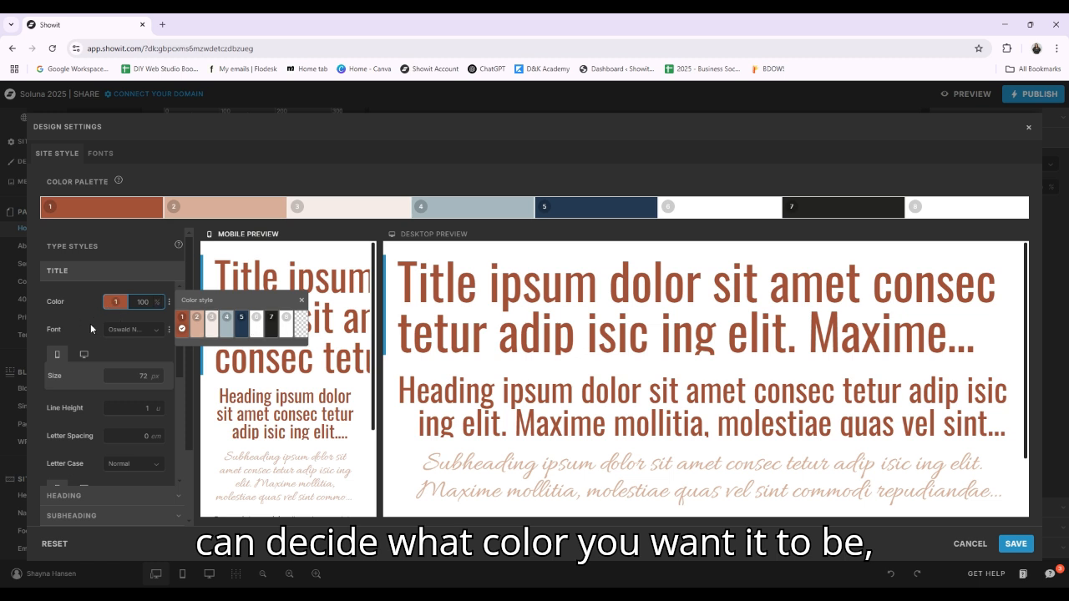
pyautogui.click(135, 329)
pyautogui.click(88, 373)
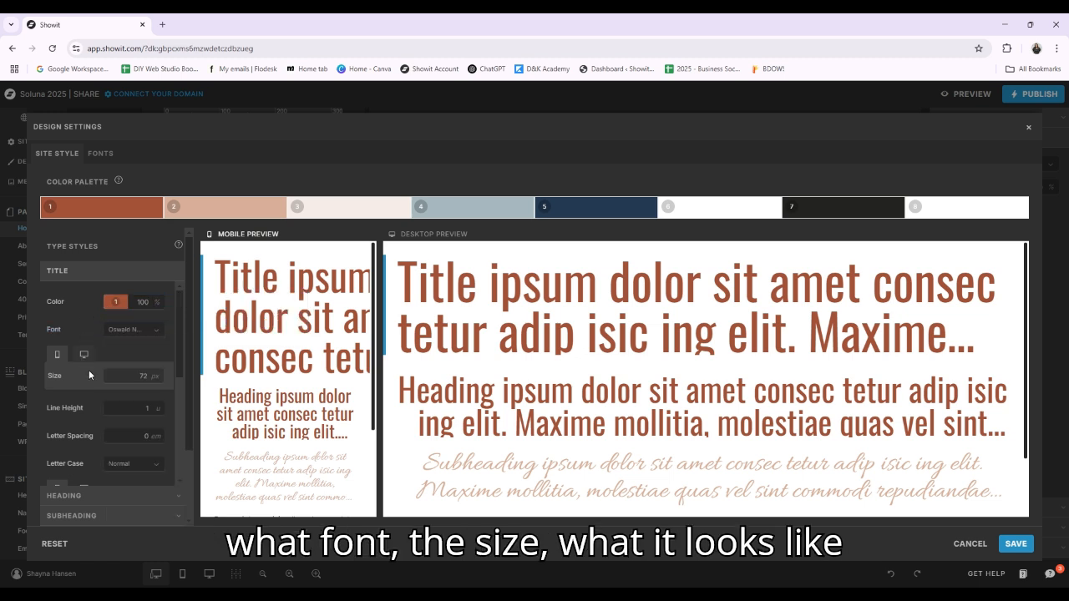
pyautogui.click(84, 354)
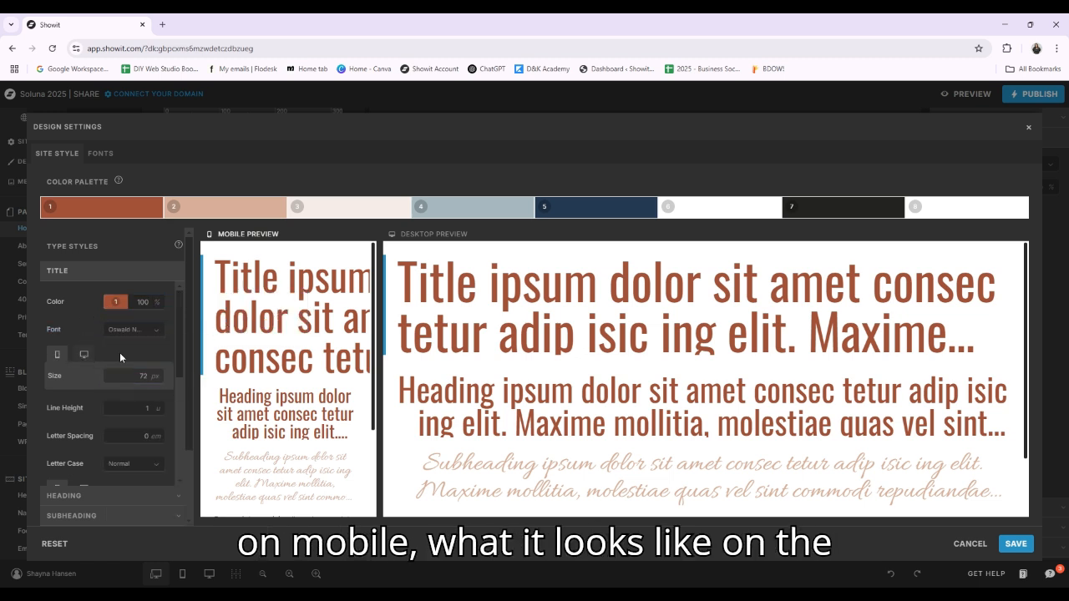
pyautogui.scroll(-2, 87, 390)
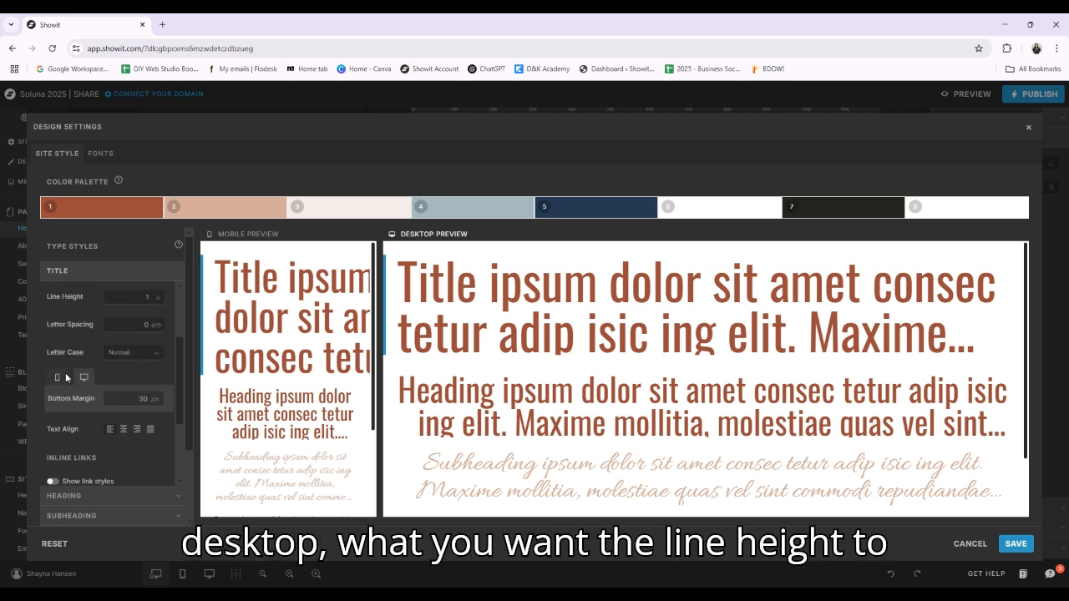
pyautogui.scroll(1, 74, 370)
pyautogui.scroll(-1, 127, 366)
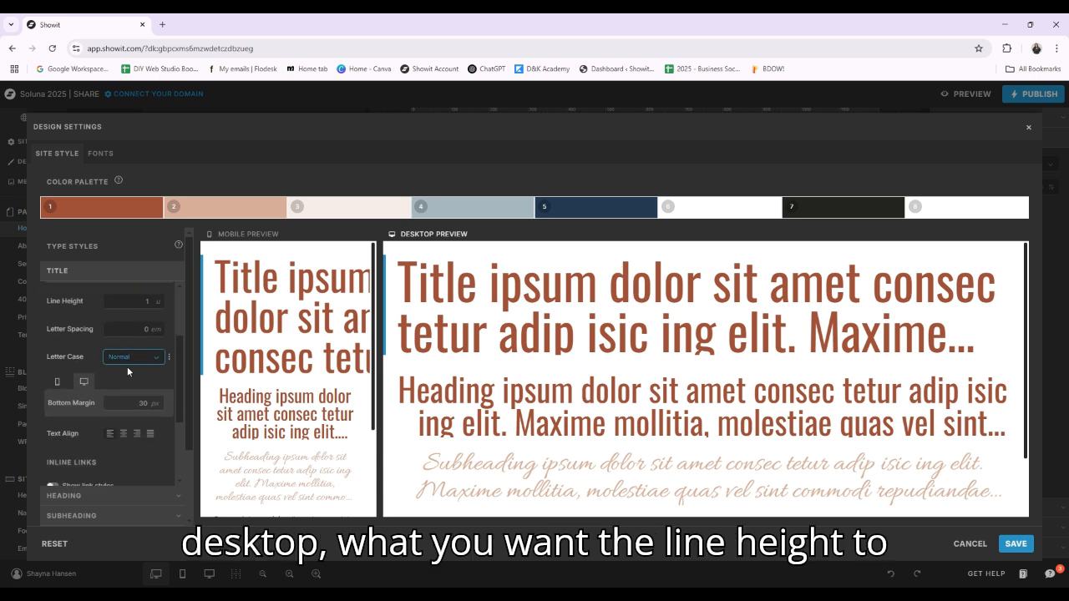
pyautogui.scroll(-3, 106, 384)
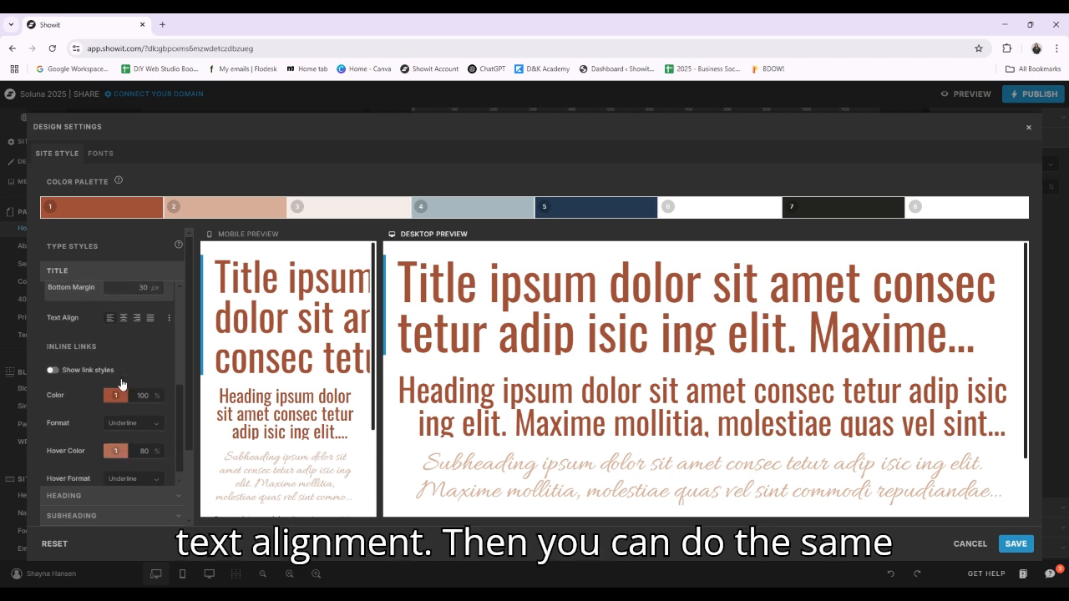
# Review the Heading, Subheading and Paragraph type styles and save the design settings
pyautogui.click(77, 496)
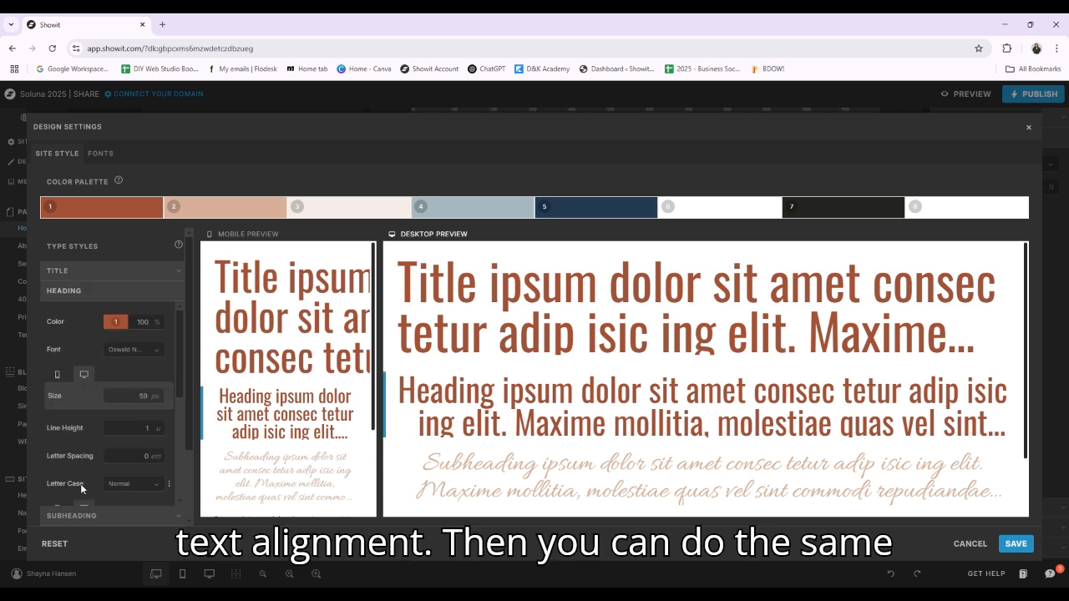
pyautogui.click(95, 515)
pyautogui.scroll(-3, 87, 476)
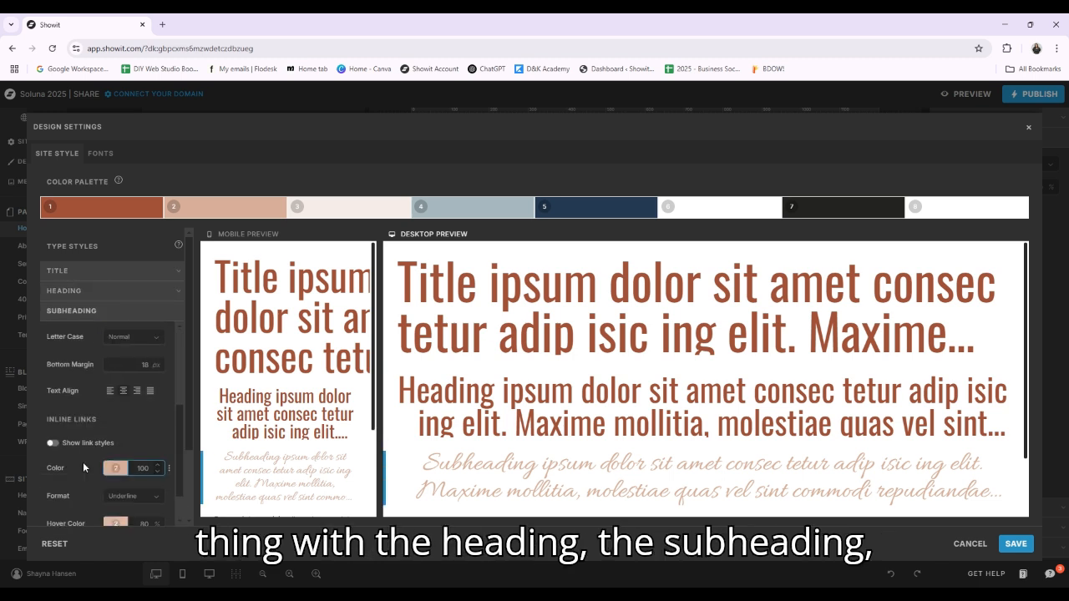
pyautogui.scroll(-2, 95, 467)
pyautogui.click(100, 439)
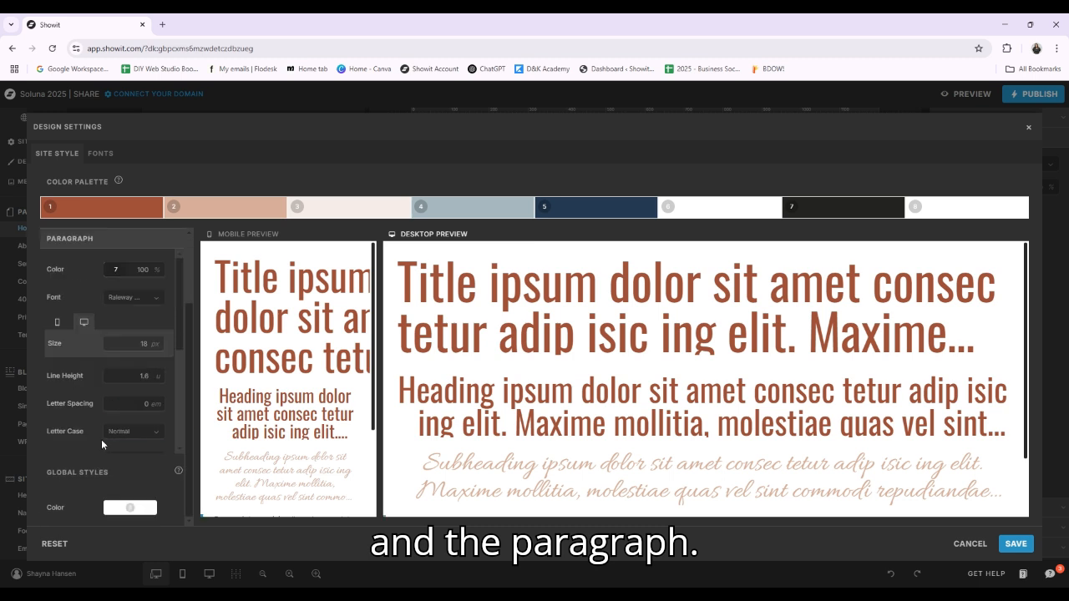
pyautogui.scroll(-1, 101, 439)
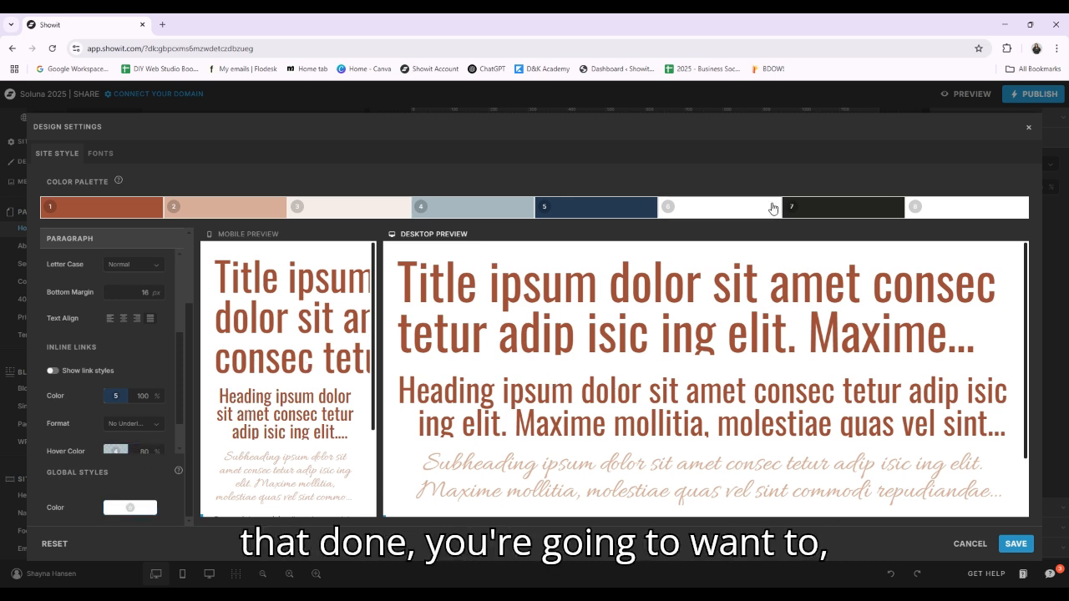
pyautogui.scroll(3, 127, 396)
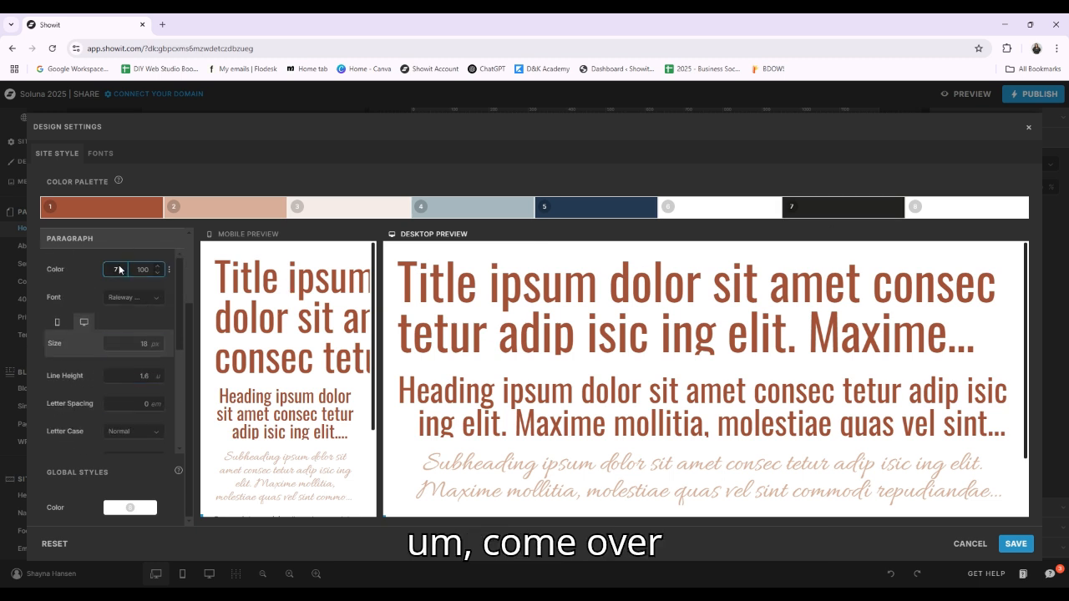
pyautogui.click(1016, 544)
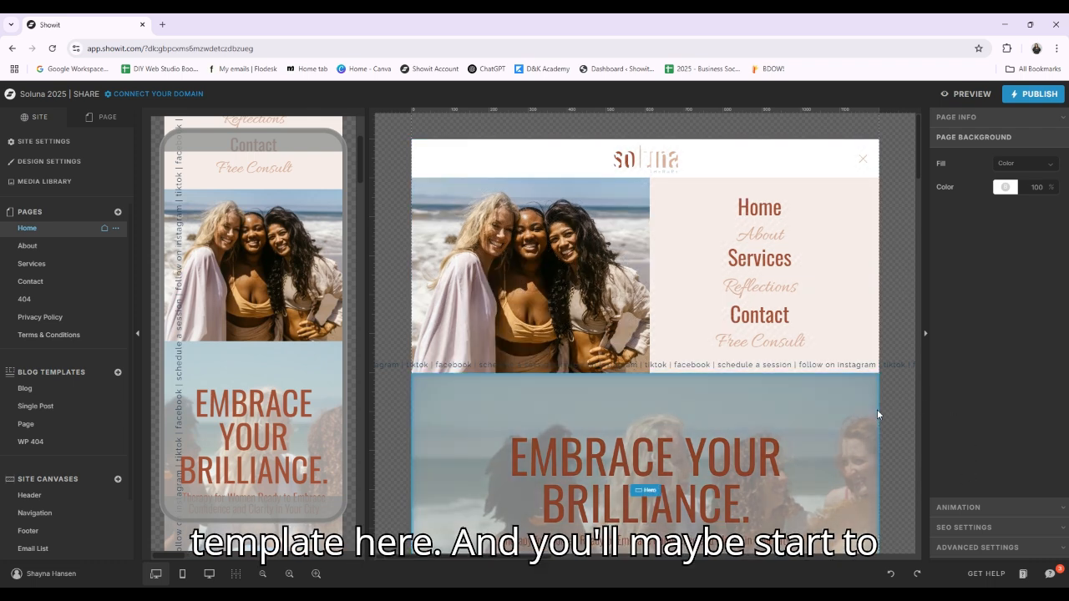
# Inspect the text style of the "EMBRACE YOUR BRILLIANCE." hero title on the Home page
pyautogui.scroll(-2, 900, 321)
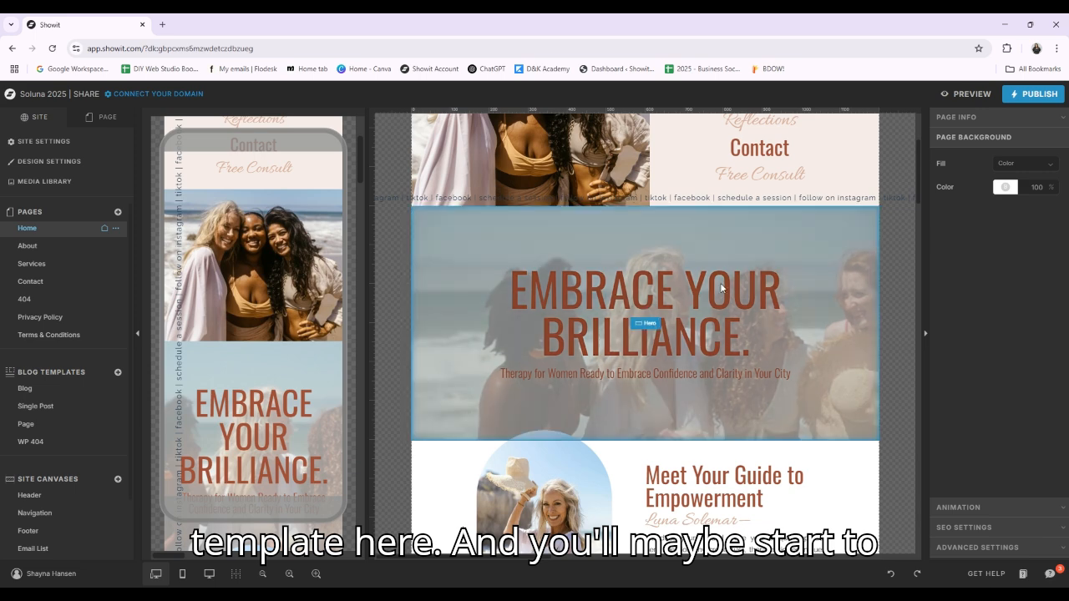
pyautogui.click(664, 309)
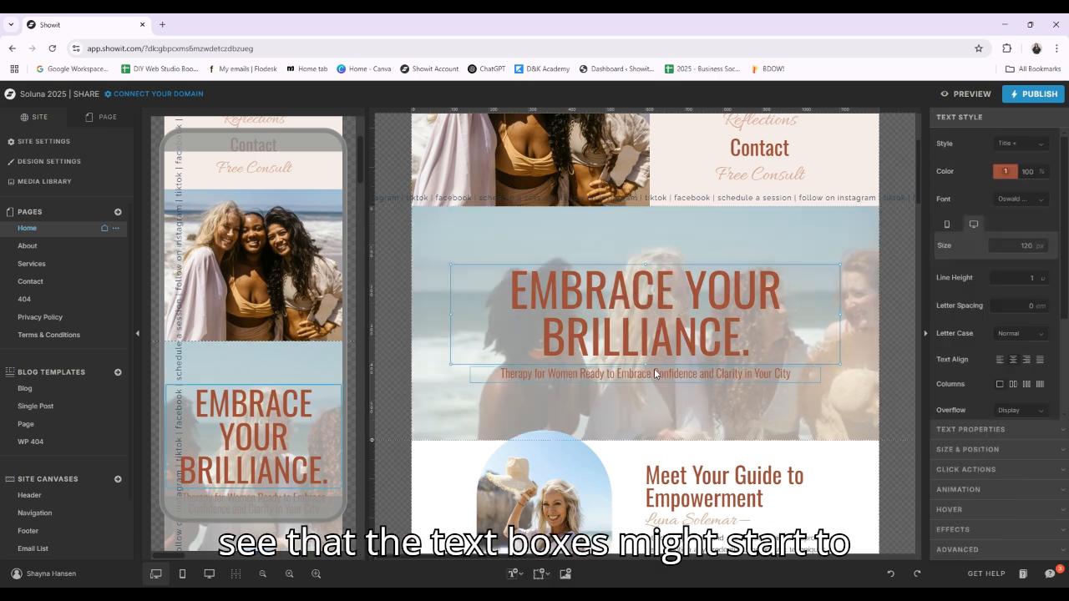
pyautogui.scroll(-2, 693, 365)
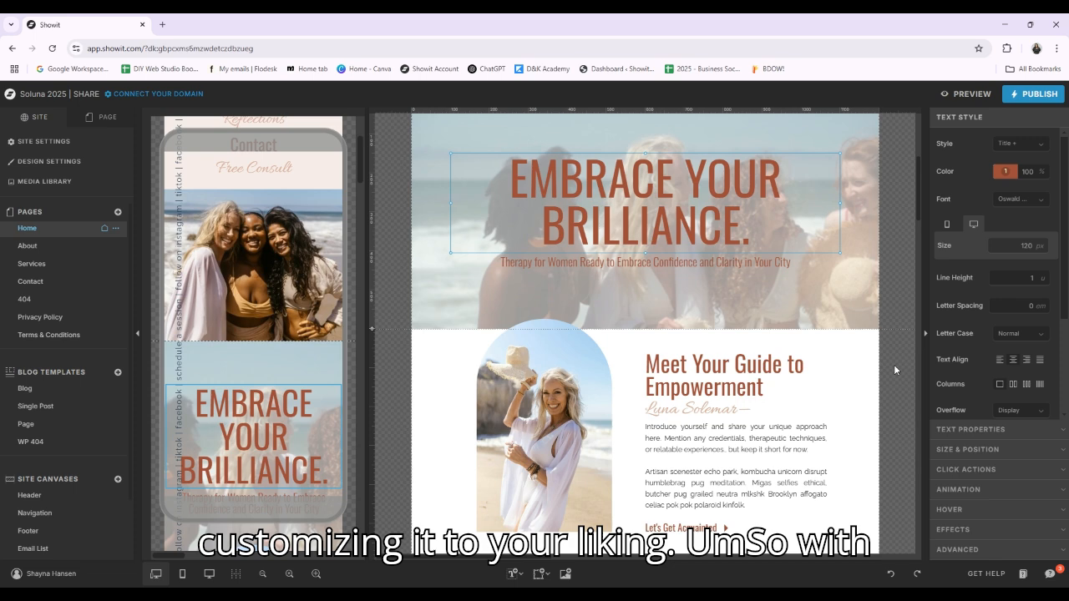
pyautogui.click(894, 368)
pyautogui.scroll(5, 894, 364)
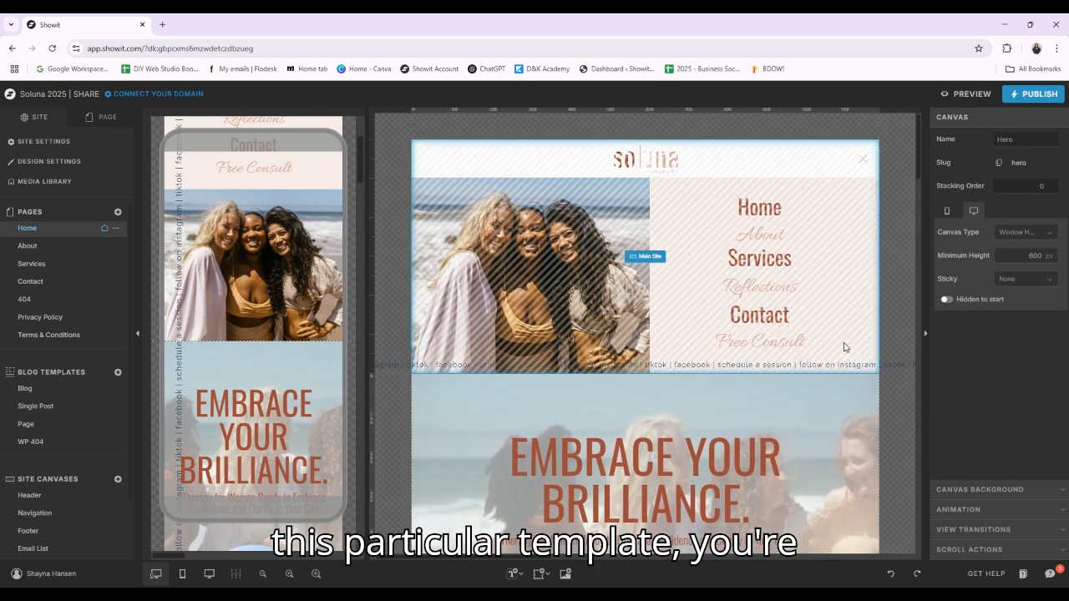
# Open the Main Site canvas set from the Home page and view the Header site canvas containing the logo
pyautogui.click(721, 278)
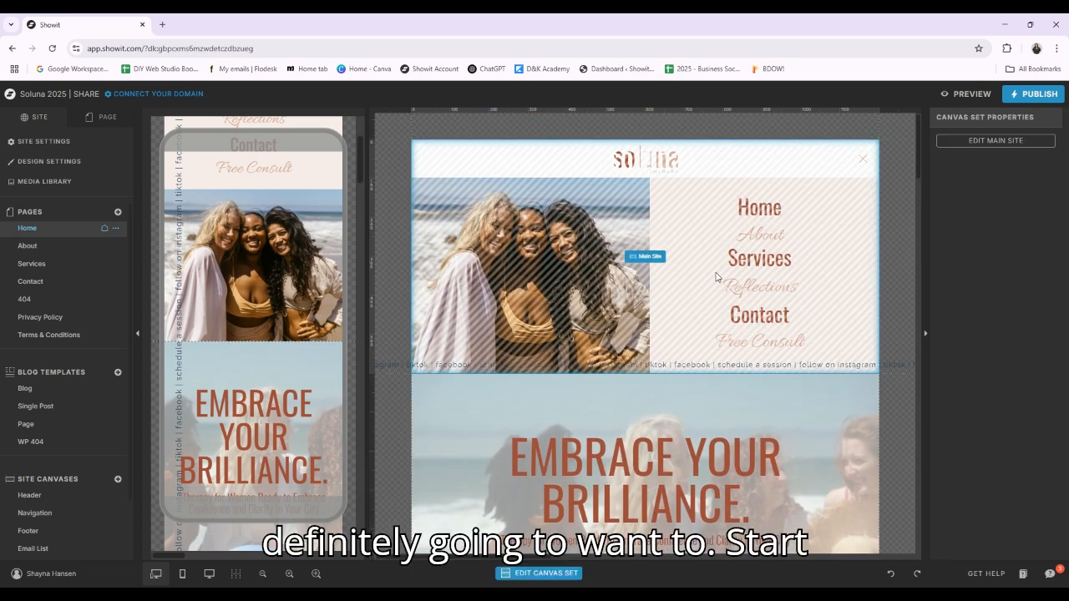
pyautogui.click(647, 257)
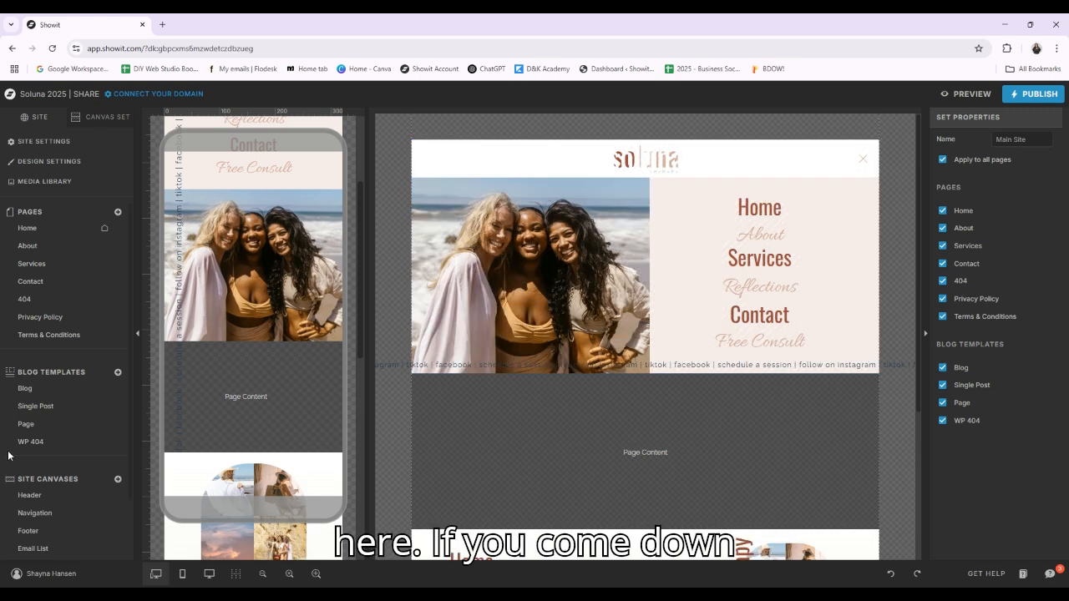
pyautogui.scroll(-2, 16, 451)
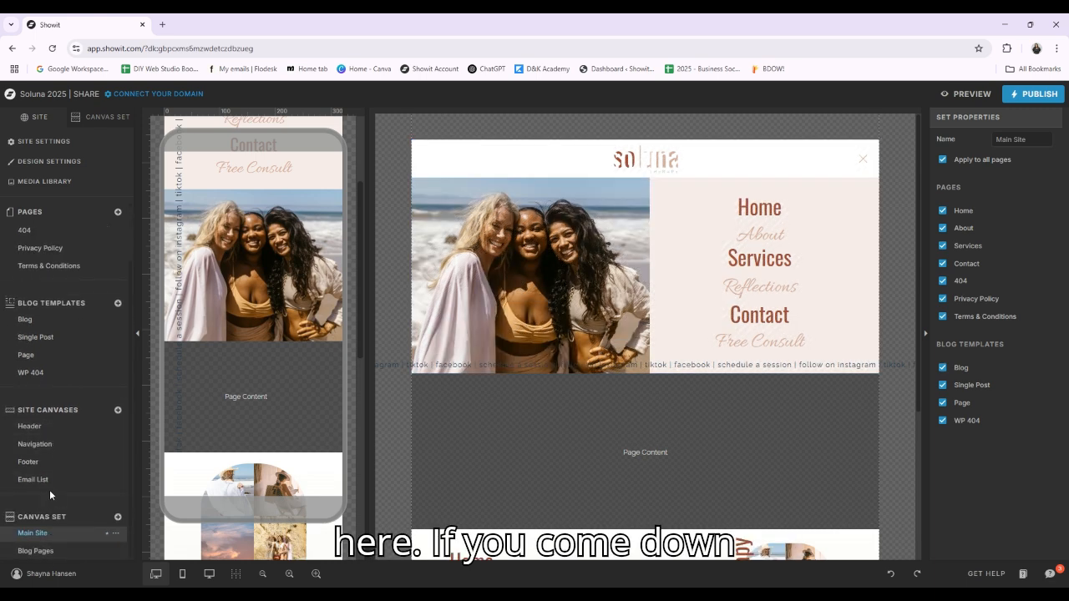
pyautogui.click(45, 429)
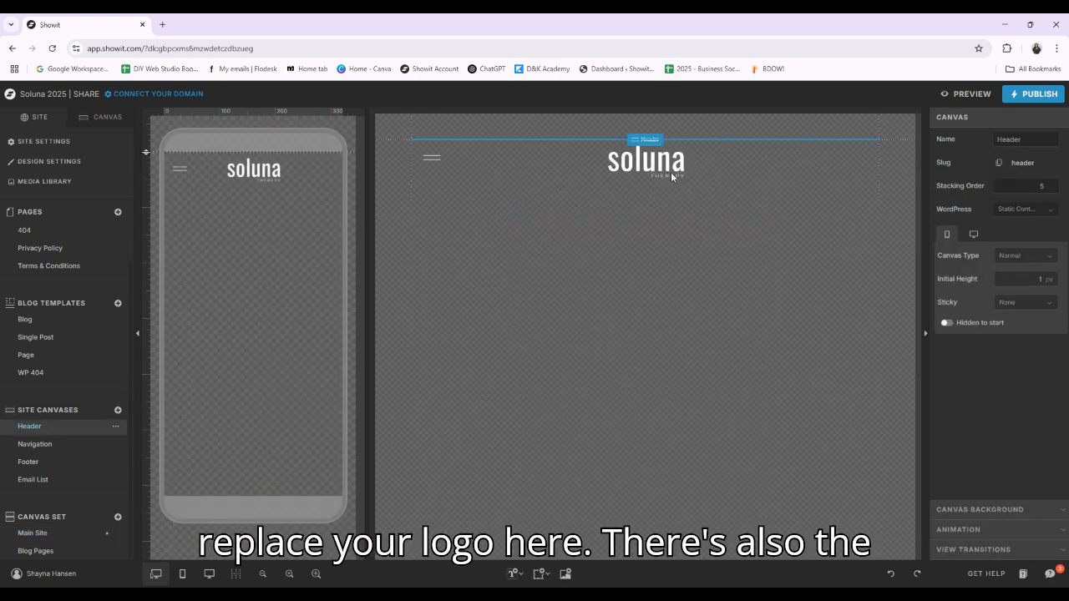
# Open the Navigation site canvas and inspect the Home, Services and Reflections menu items
pyautogui.click(51, 444)
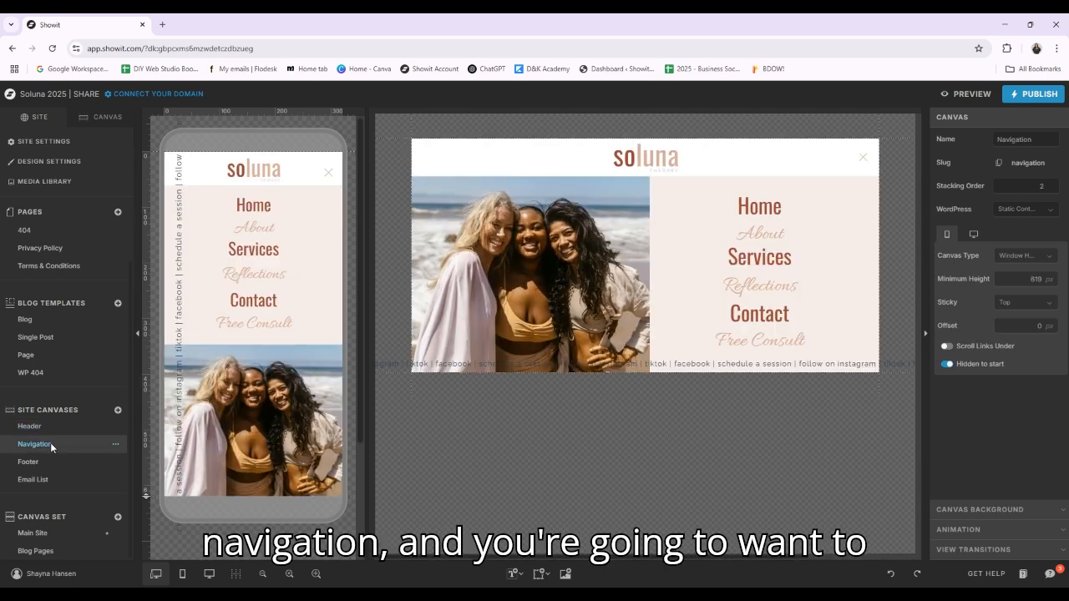
pyautogui.click(669, 210)
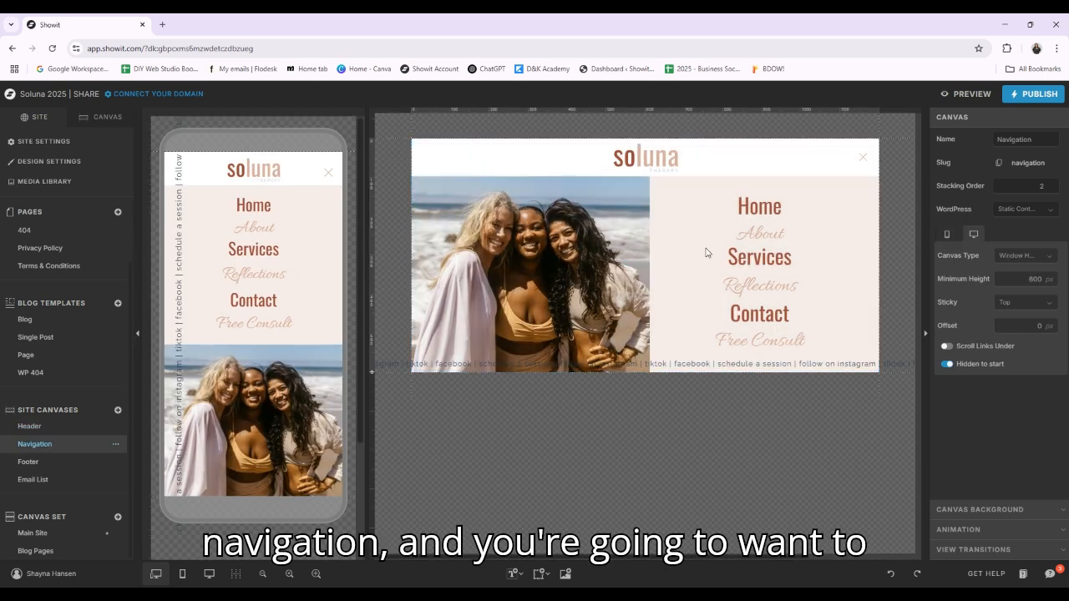
pyautogui.click(781, 209)
pyautogui.click(776, 264)
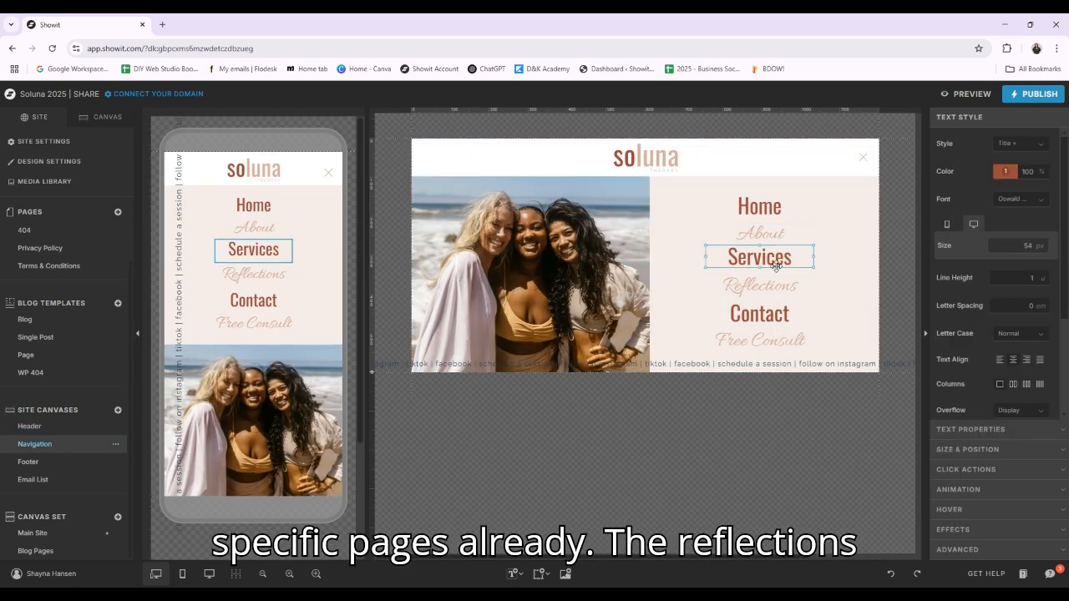
pyautogui.click(773, 286)
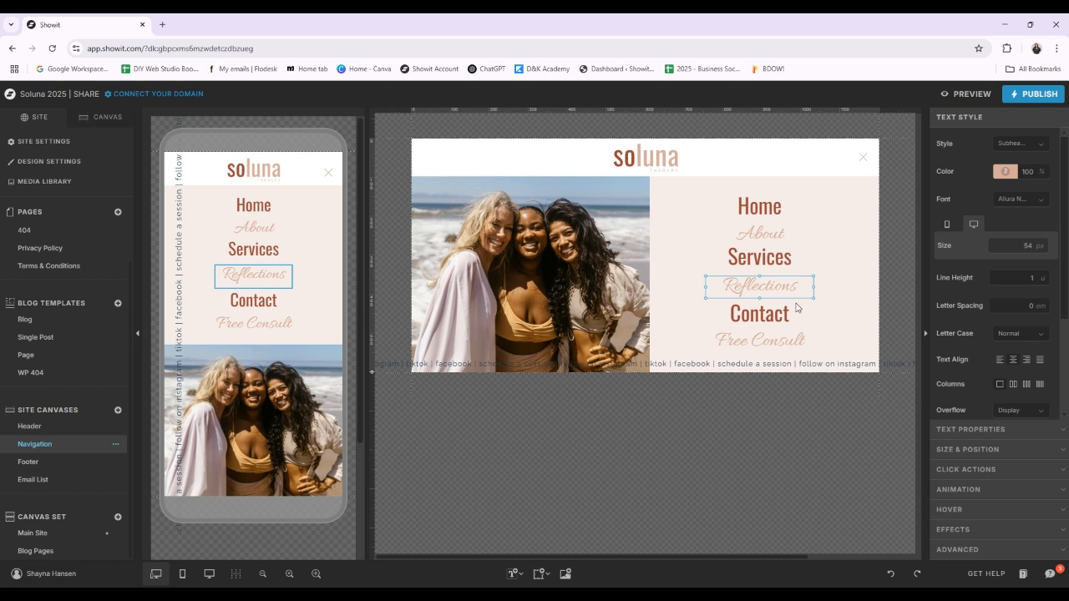
# Examine the available link types in the click actions of the Free Consult menu item
pyautogui.click(789, 345)
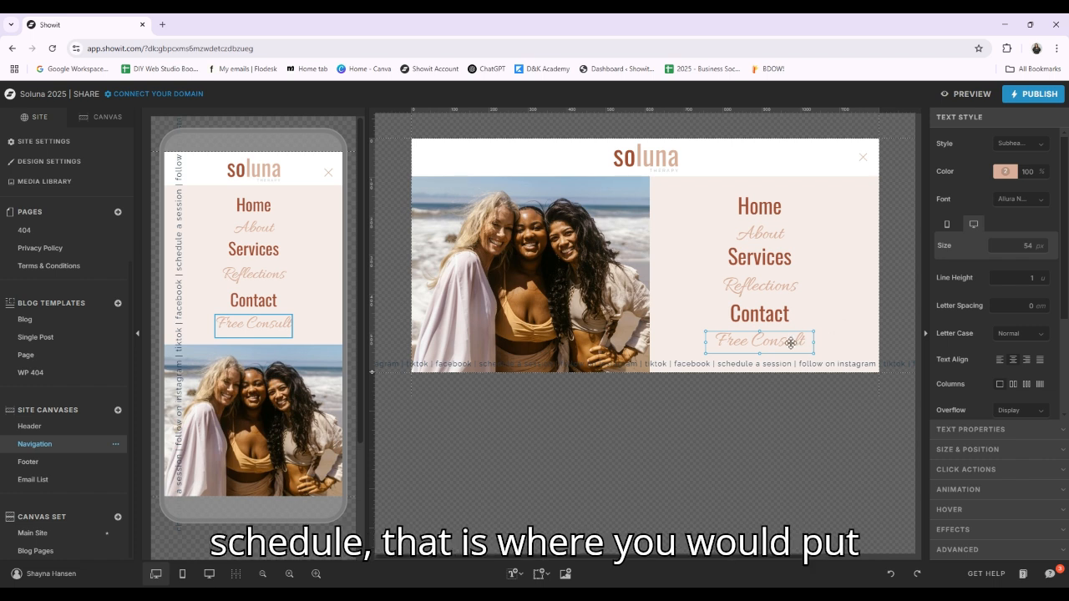
pyautogui.click(1030, 469)
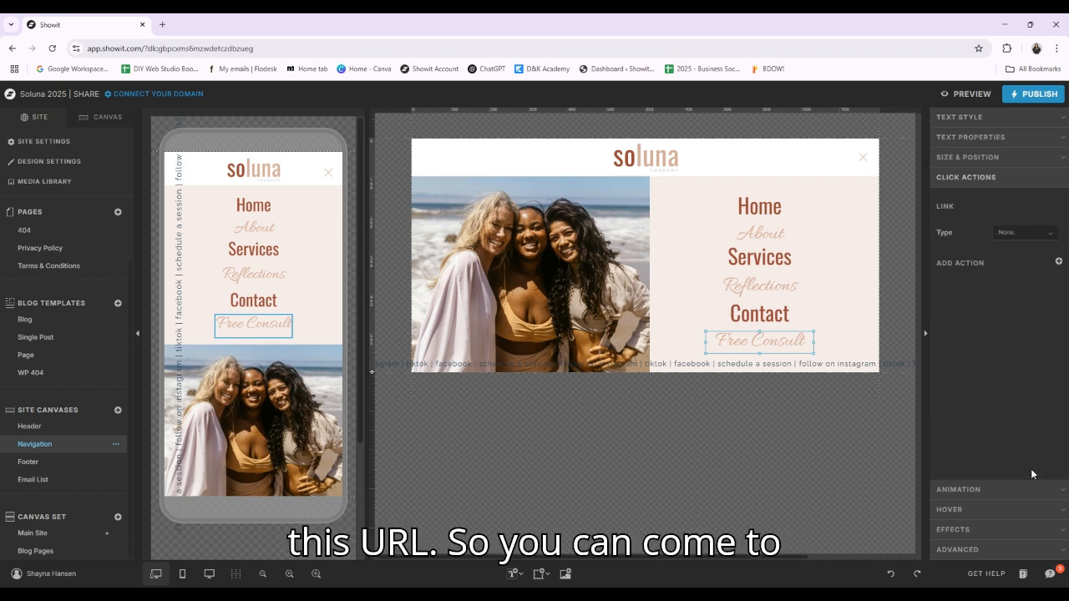
pyautogui.click(1054, 234)
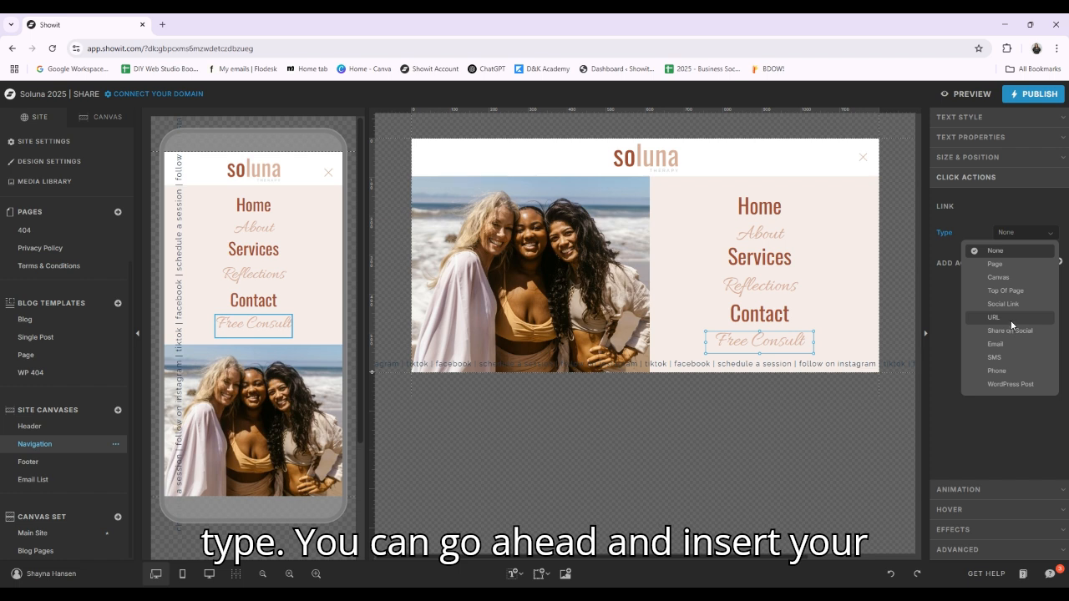
pyautogui.click(1019, 455)
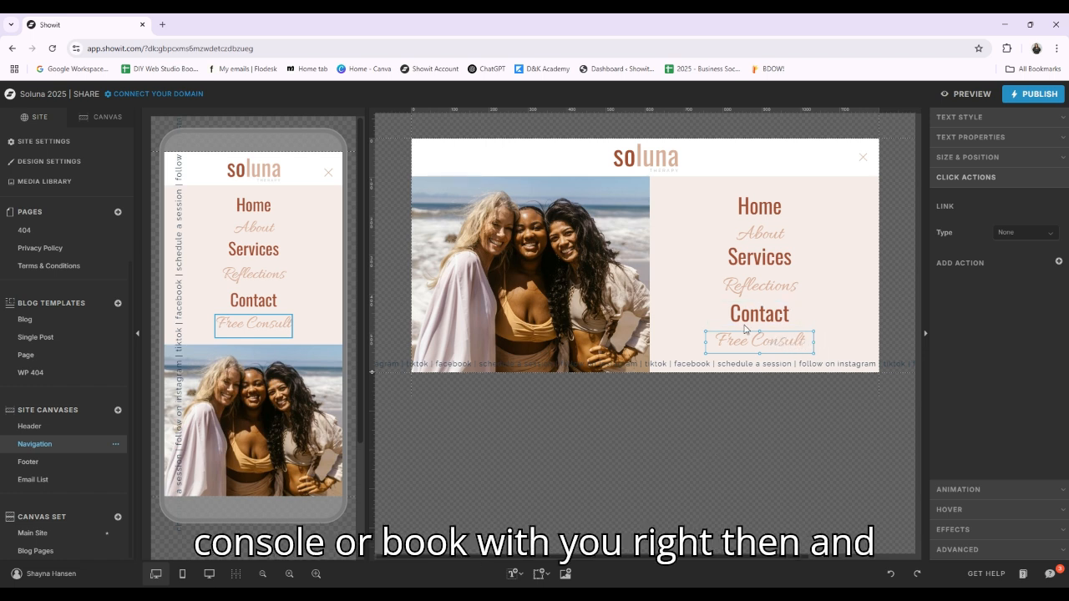
# Open the ticker text along the desktop Navigation canvas's lower edge for editing and select its "facebook" link text
pyautogui.click(509, 364)
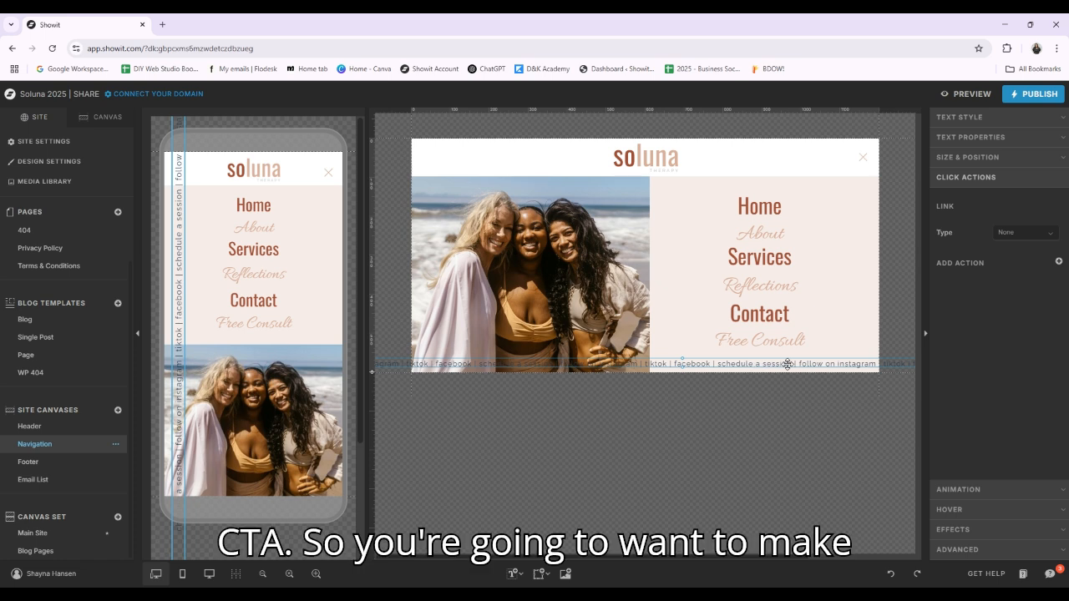
pyautogui.doubleClick(703, 364)
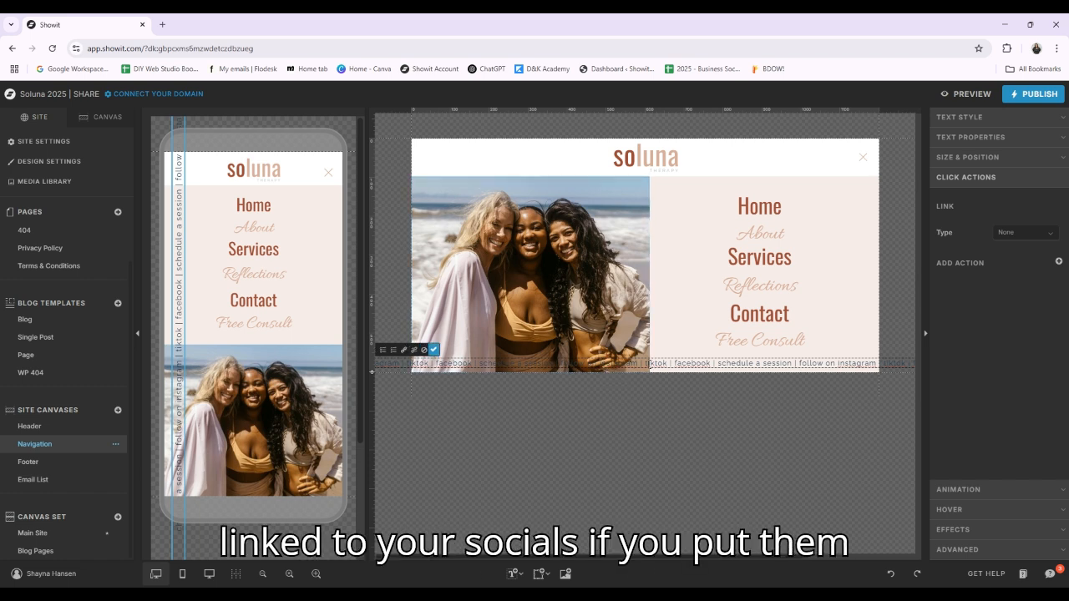
pyautogui.moveTo(714, 363); pyautogui.dragTo(674, 363)
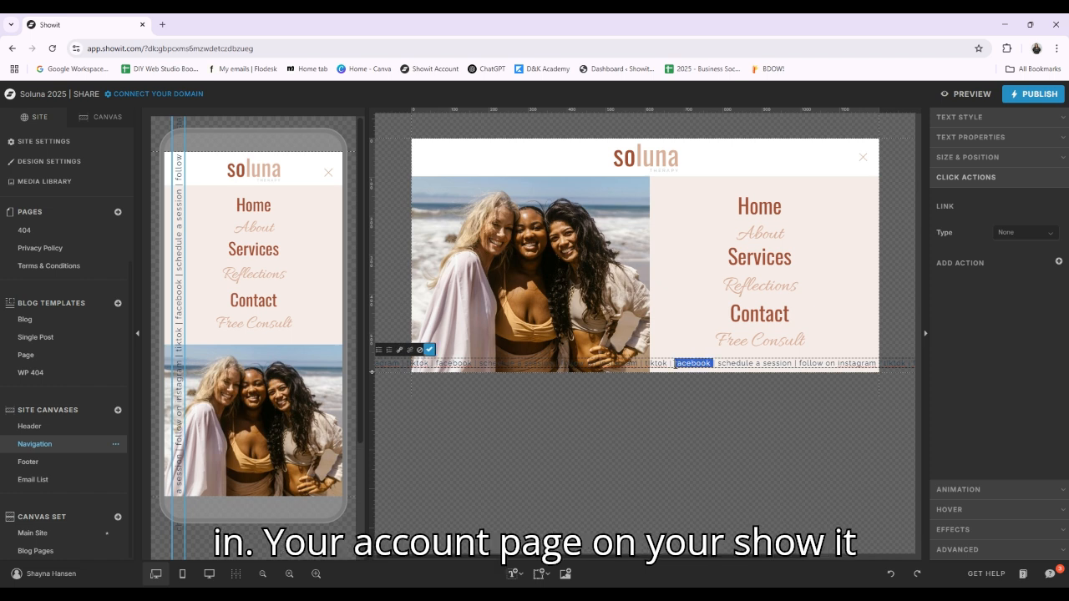
# Select "schedule a session" in the ticker text and examine the link types available in its click actions
pyautogui.click(733, 364)
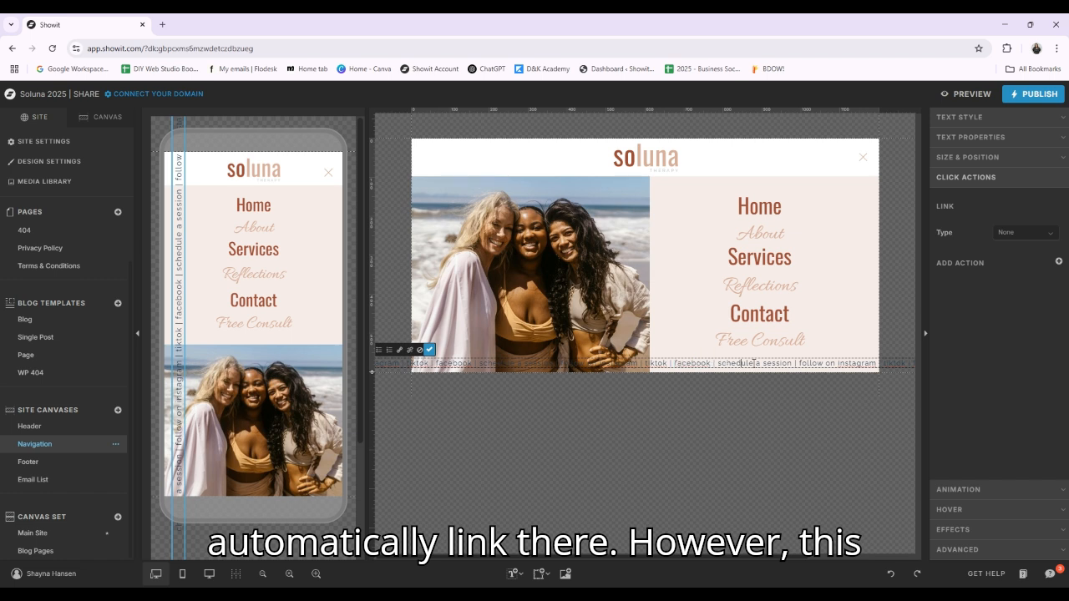
pyautogui.moveTo(792, 365); pyautogui.dragTo(717, 365)
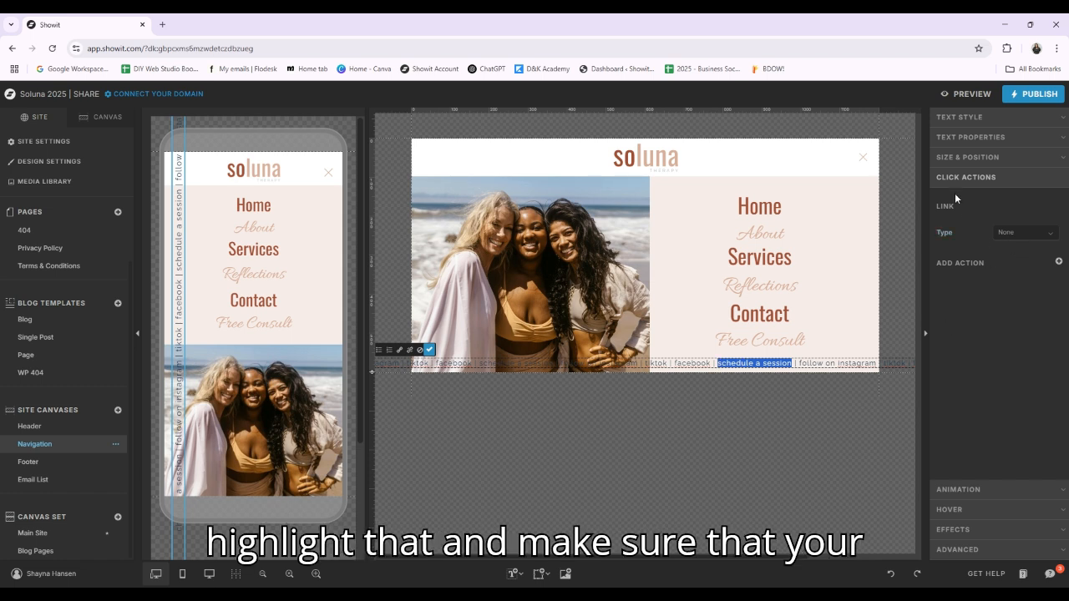
pyautogui.click(1035, 233)
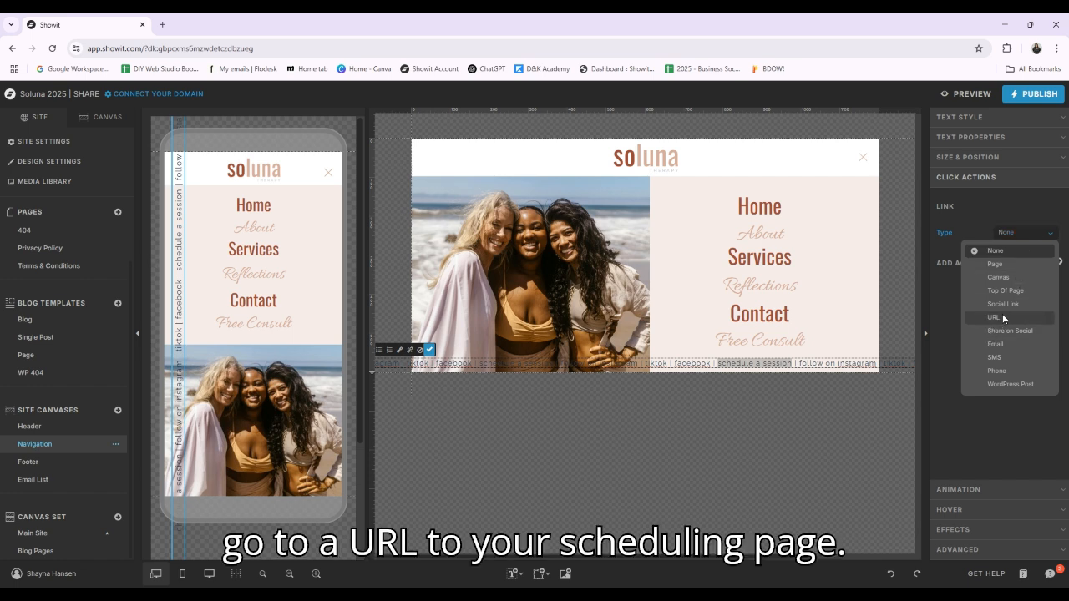
pyautogui.click(1003, 442)
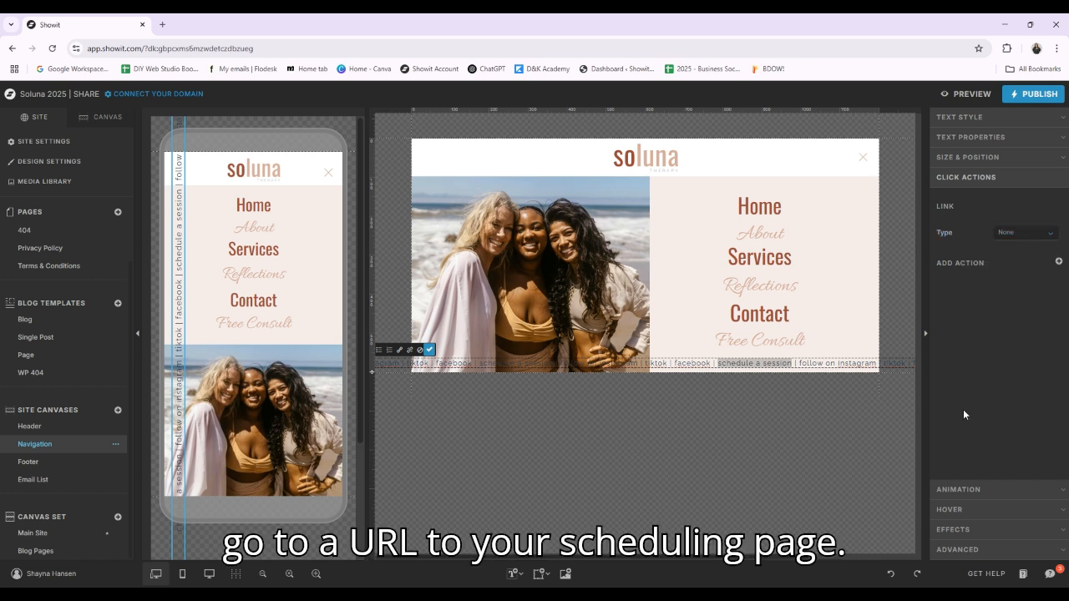
# Select the repeated "facebook" and "schedule a session" phrases elsewhere in the ticker text to review each link
pyautogui.doubleClick(464, 363)
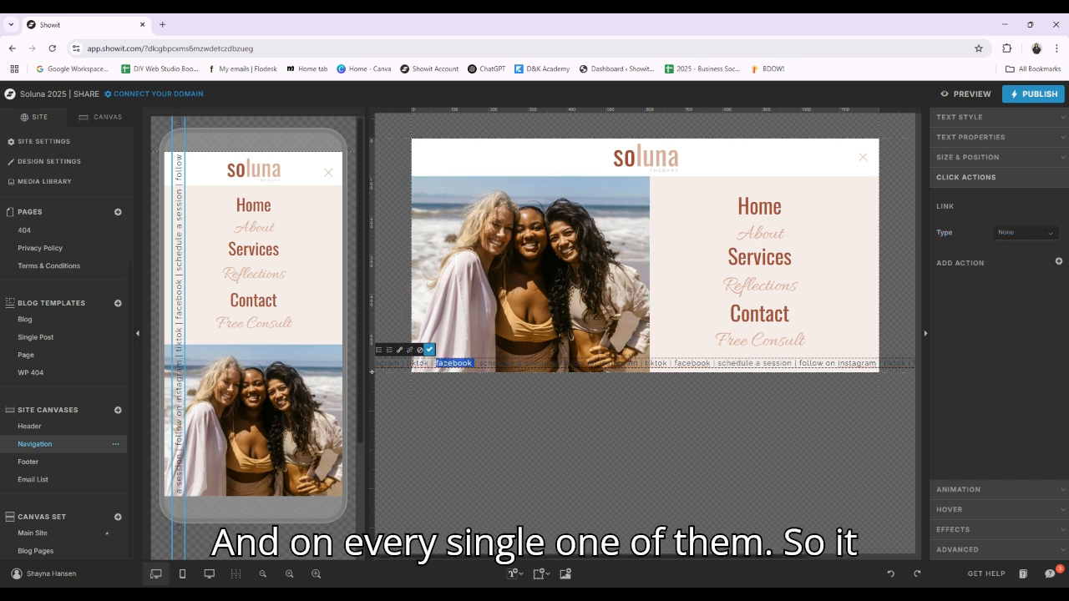
pyautogui.moveTo(435, 364); pyautogui.dragTo(478, 364)
pyautogui.click(502, 365)
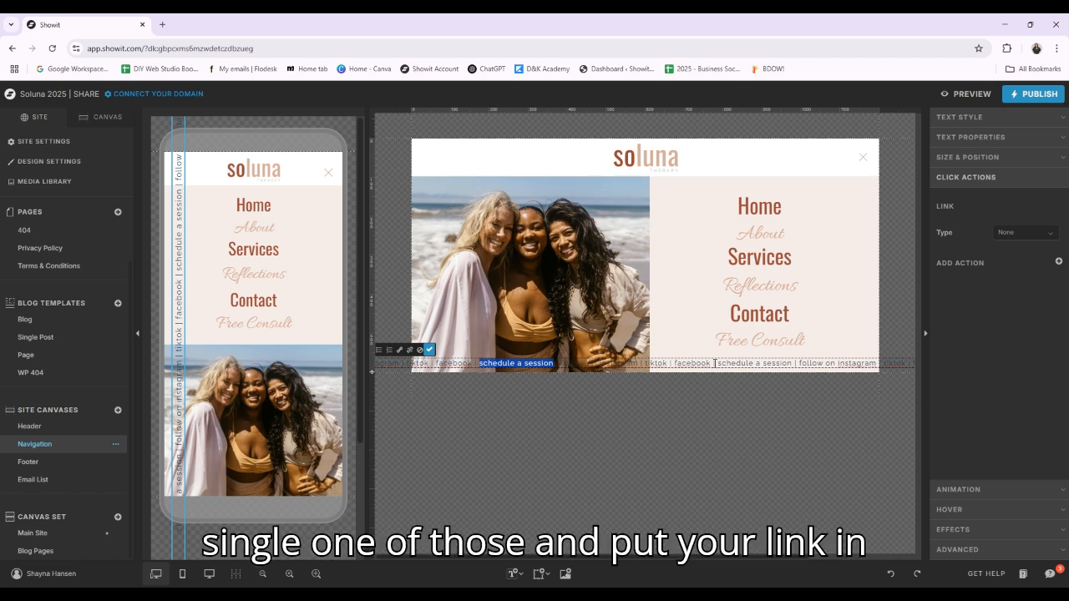
pyautogui.moveTo(719, 363); pyautogui.dragTo(810, 372)
# Compare the ticker text across the mobile and desktop Navigation layouts and inspect the mobile Home item's link
pyautogui.doubleClick(179, 320)
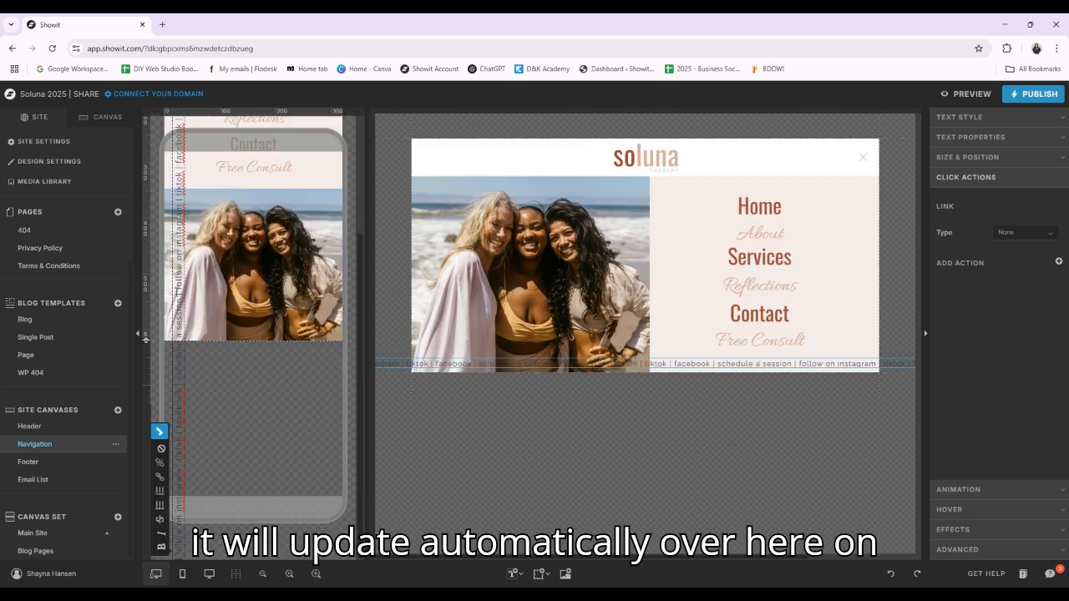
pyautogui.scroll(2, 299, 383)
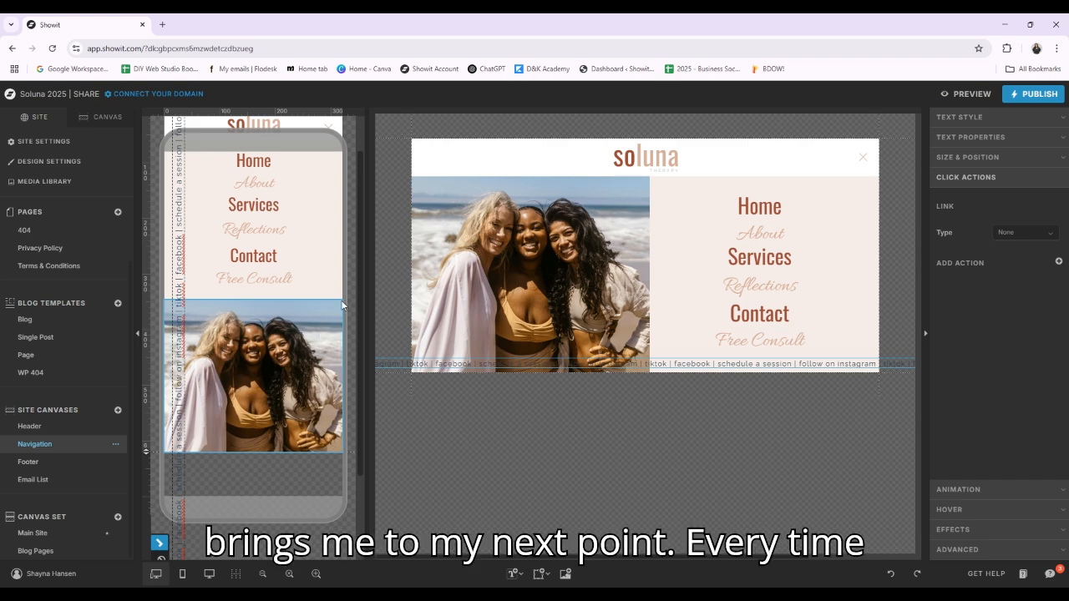
pyautogui.click(666, 267)
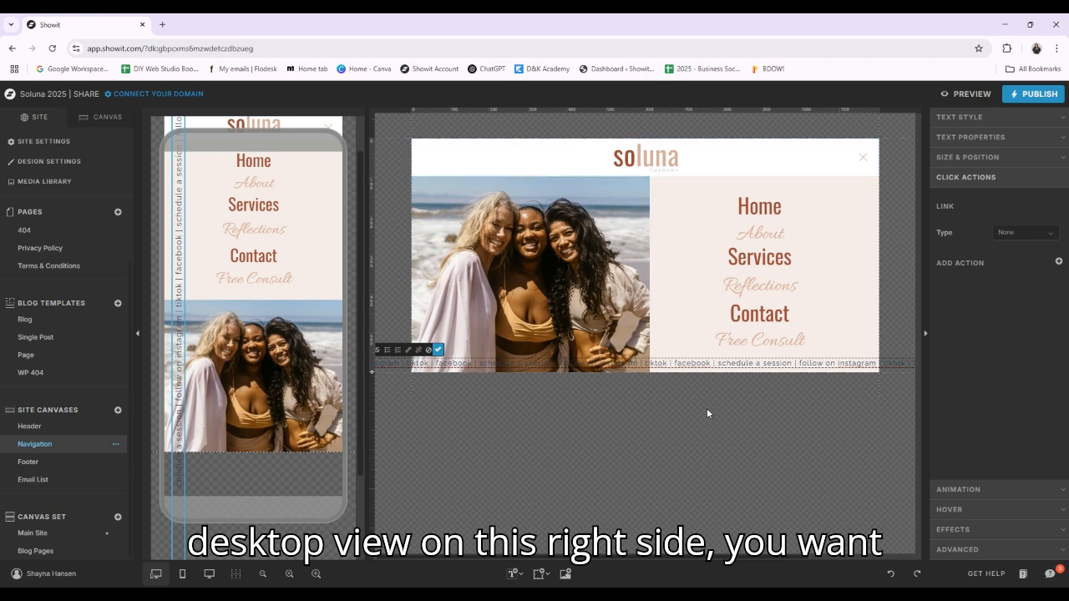
pyautogui.scroll(2, 248, 347)
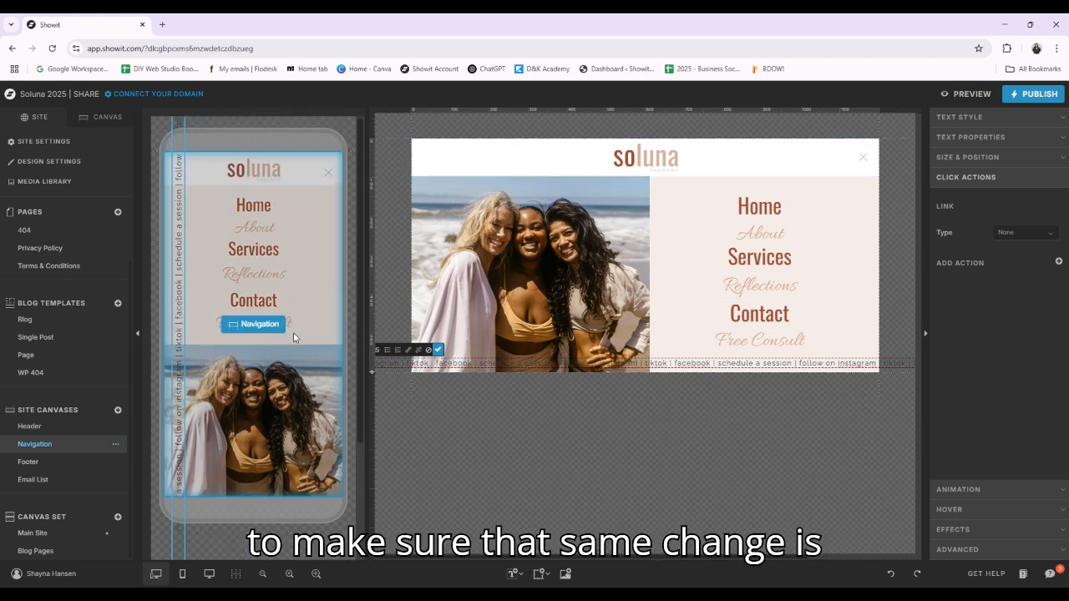
pyautogui.click(293, 338)
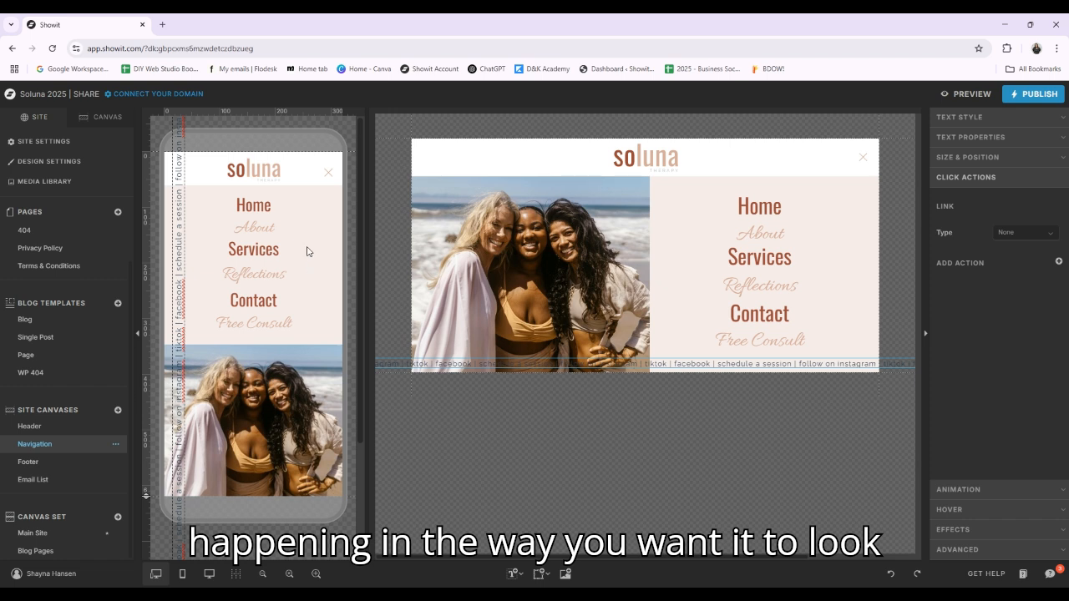
pyautogui.click(272, 207)
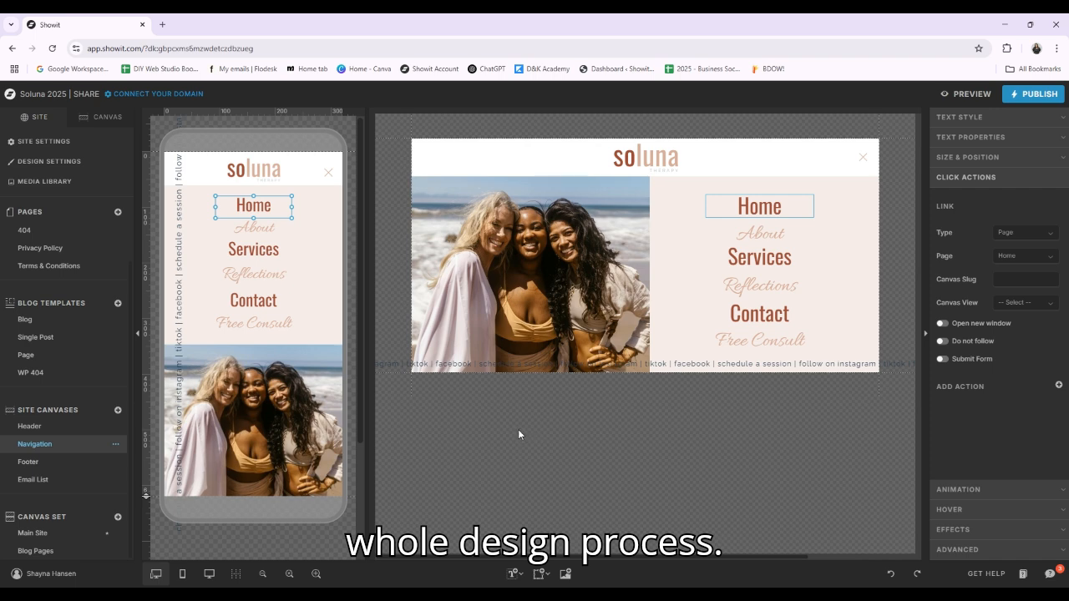
# Open the site's Media Library to view the asset folders
pyautogui.scroll(2, 82, 407)
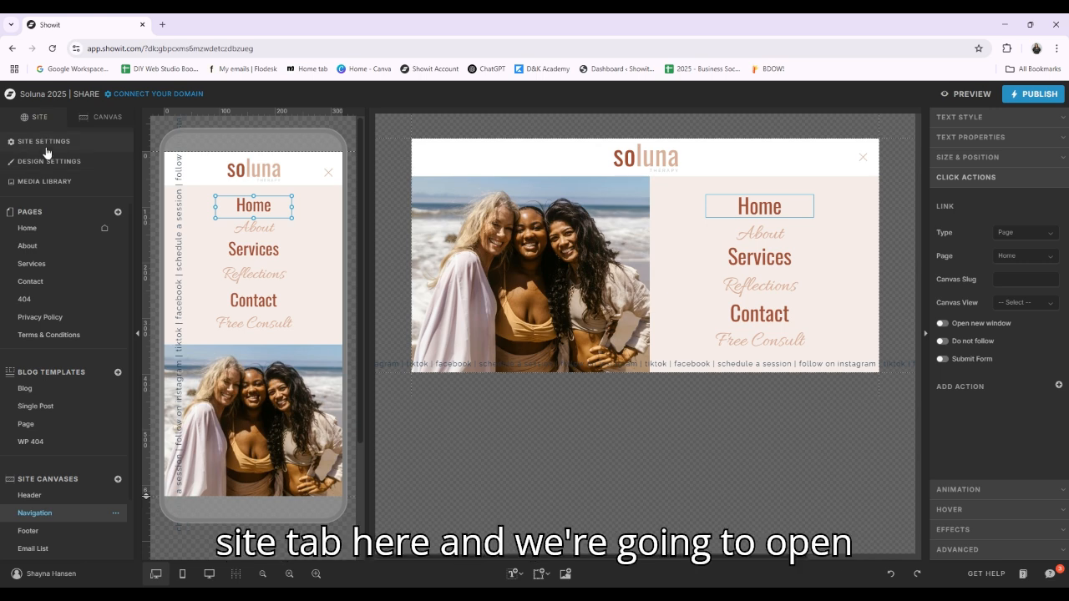
pyautogui.click(51, 182)
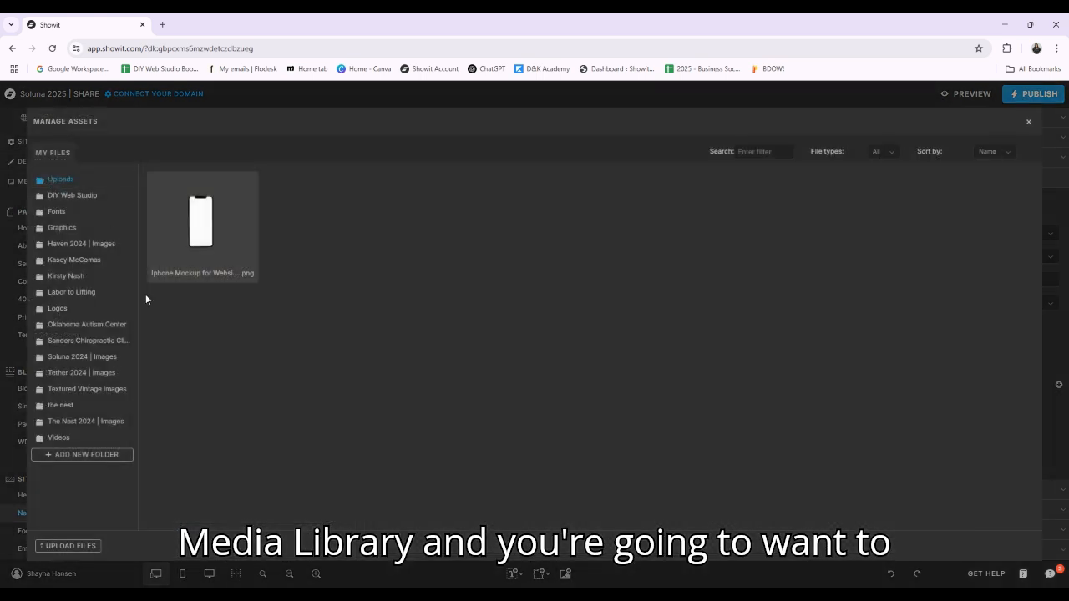
# Try to add a new media folder without entering a name
pyautogui.click(97, 456)
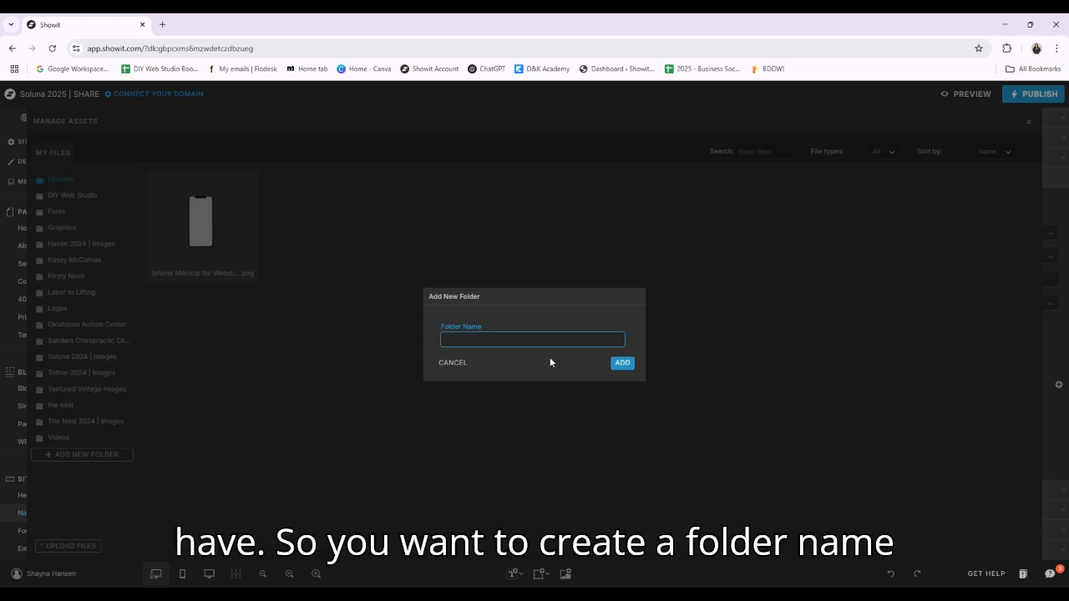
pyautogui.click(628, 364)
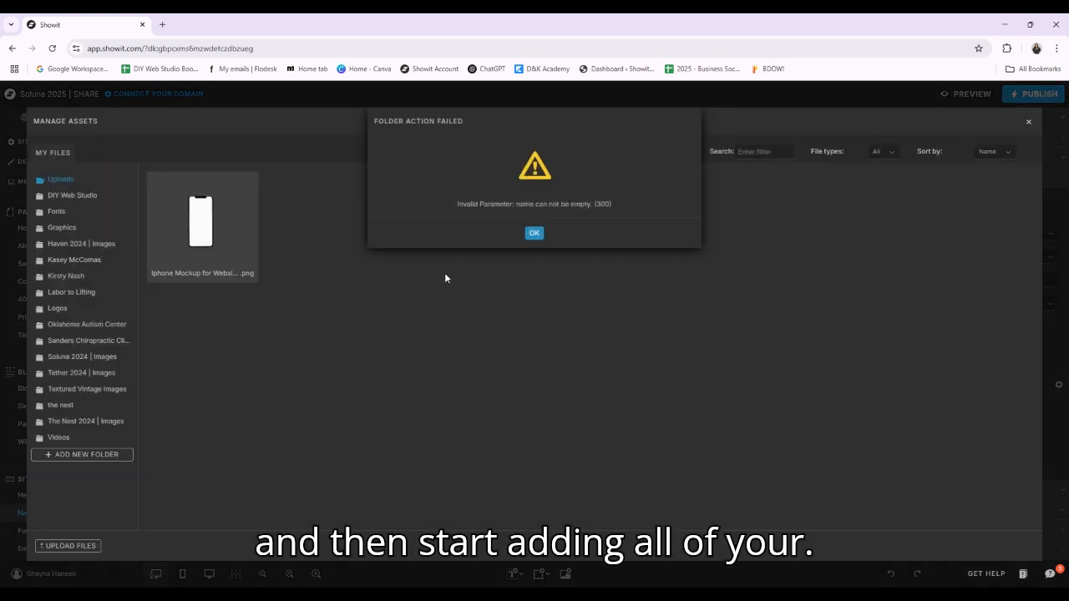
pyautogui.click(526, 233)
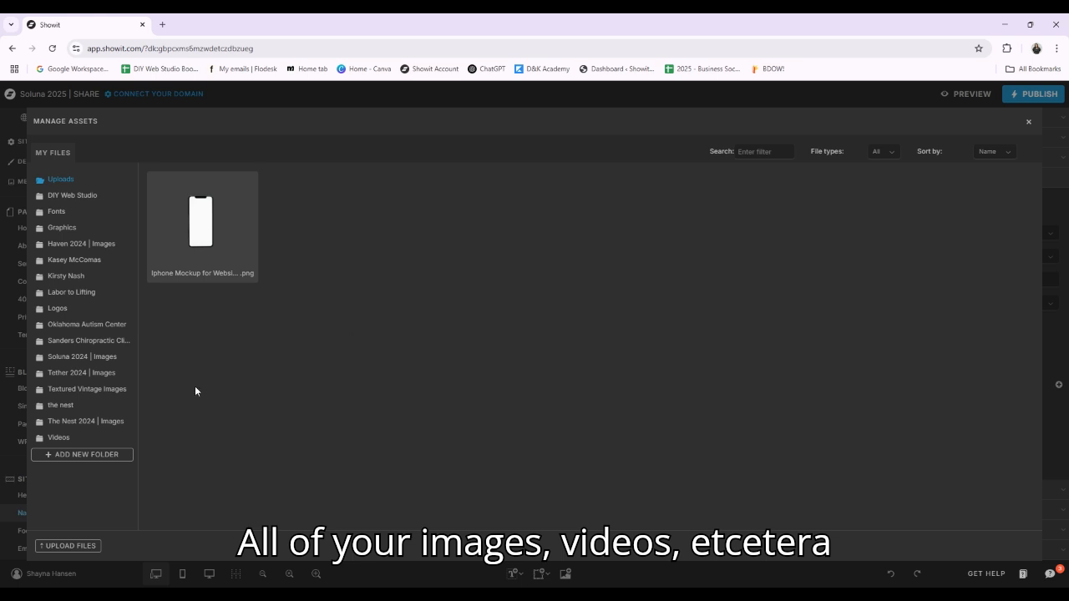
# Browse the images, videos and graphics in the "Soluna 2024 | Images" folder, and close the media library
pyautogui.click(80, 358)
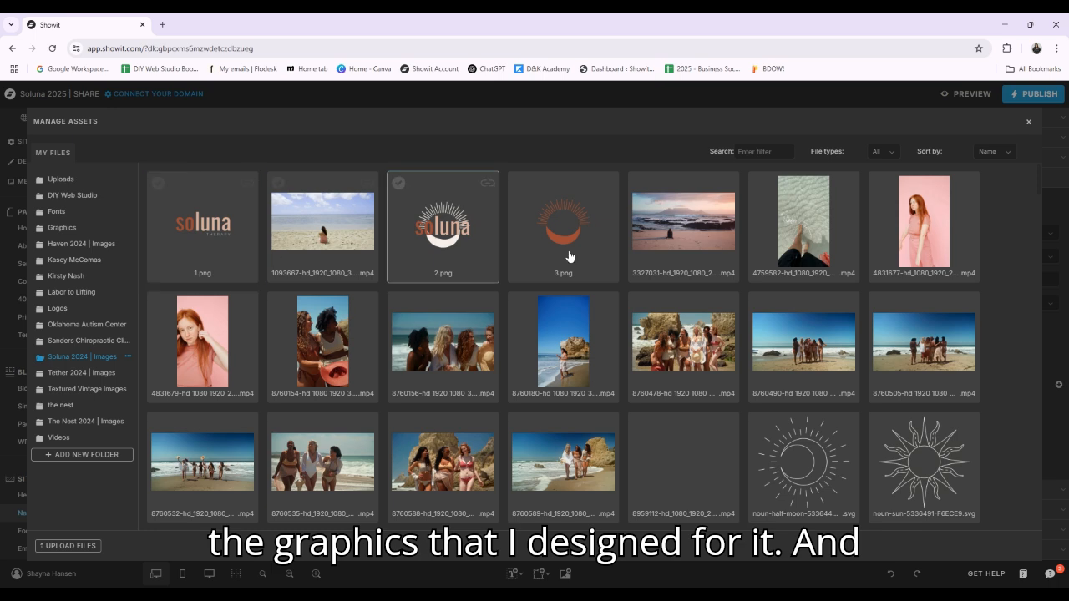
pyautogui.scroll(-1, 936, 406)
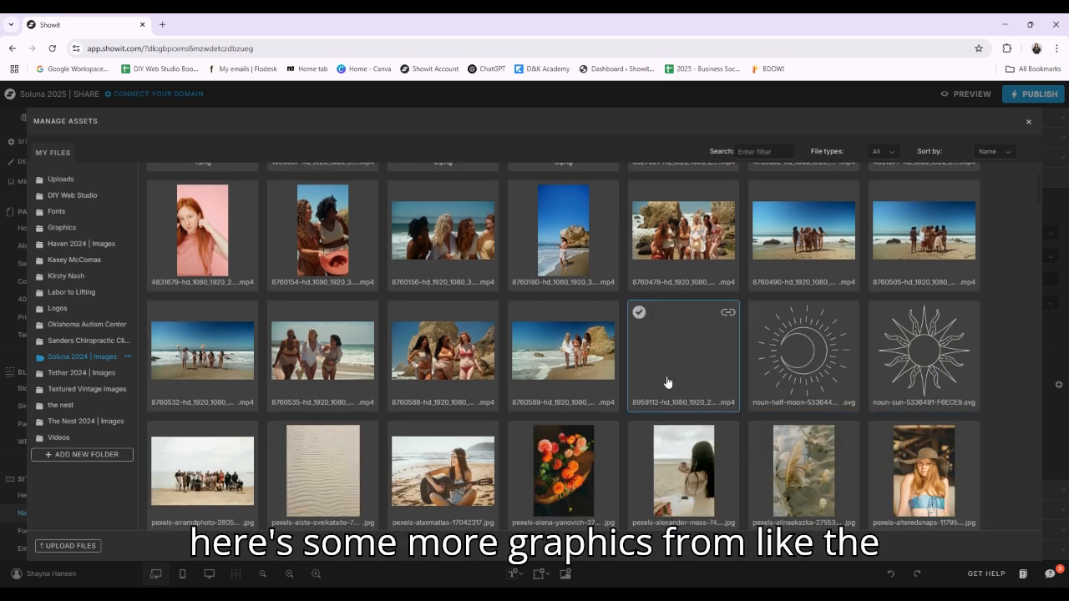
pyautogui.scroll(-5, 899, 401)
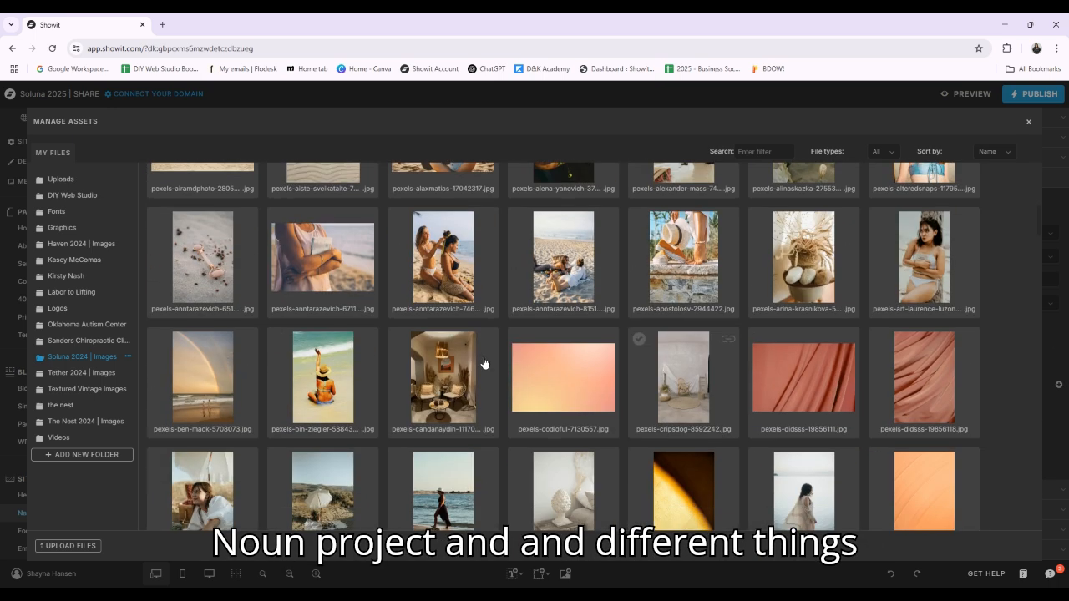
pyautogui.scroll(-1, 579, 399)
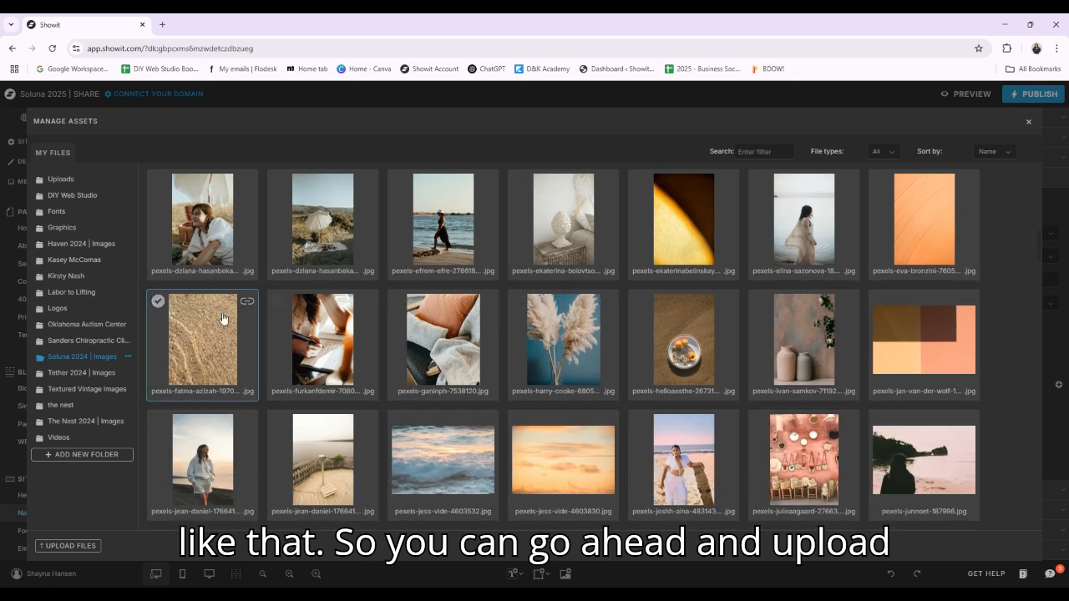
pyautogui.scroll(-3, 593, 355)
pyautogui.scroll(-3, 556, 293)
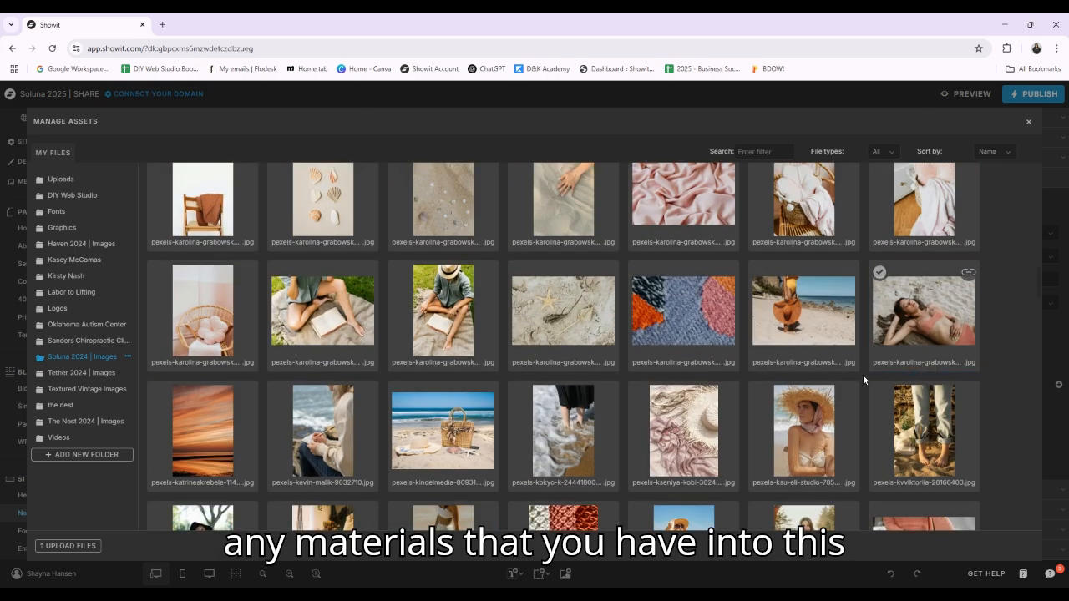
pyautogui.scroll(15, 585, 334)
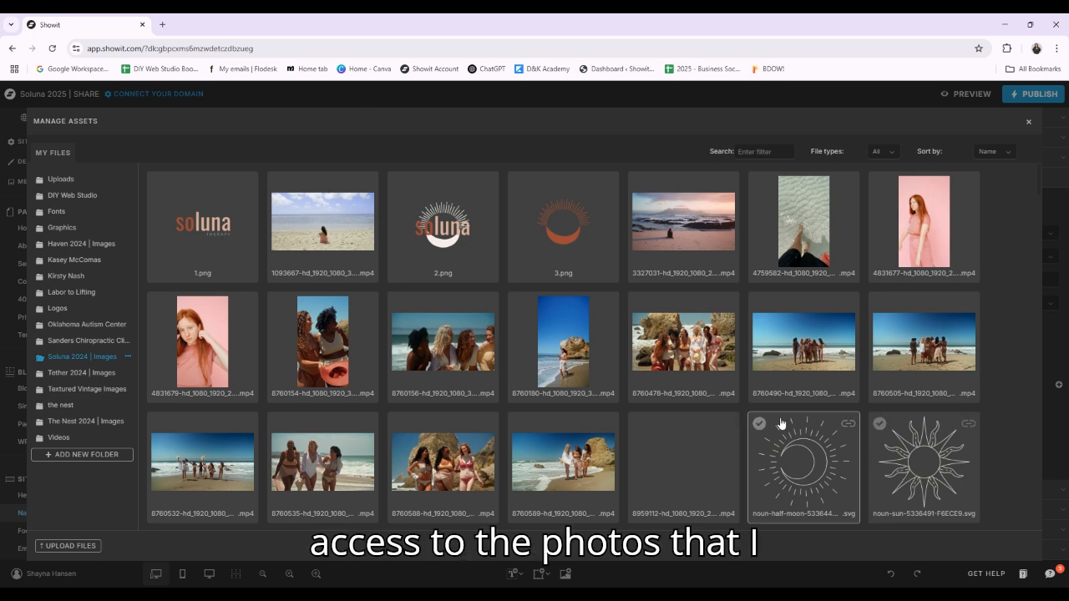
pyautogui.click(1029, 123)
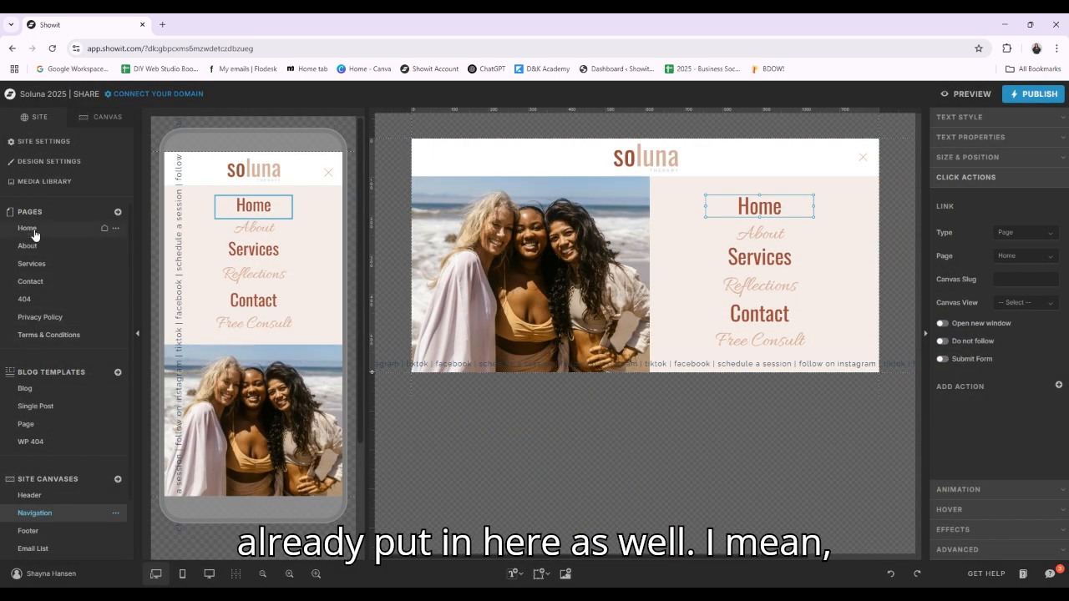
# Open the Home page and look over its hero and "Meet Your Guide to Empowerment" sections
pyautogui.click(31, 231)
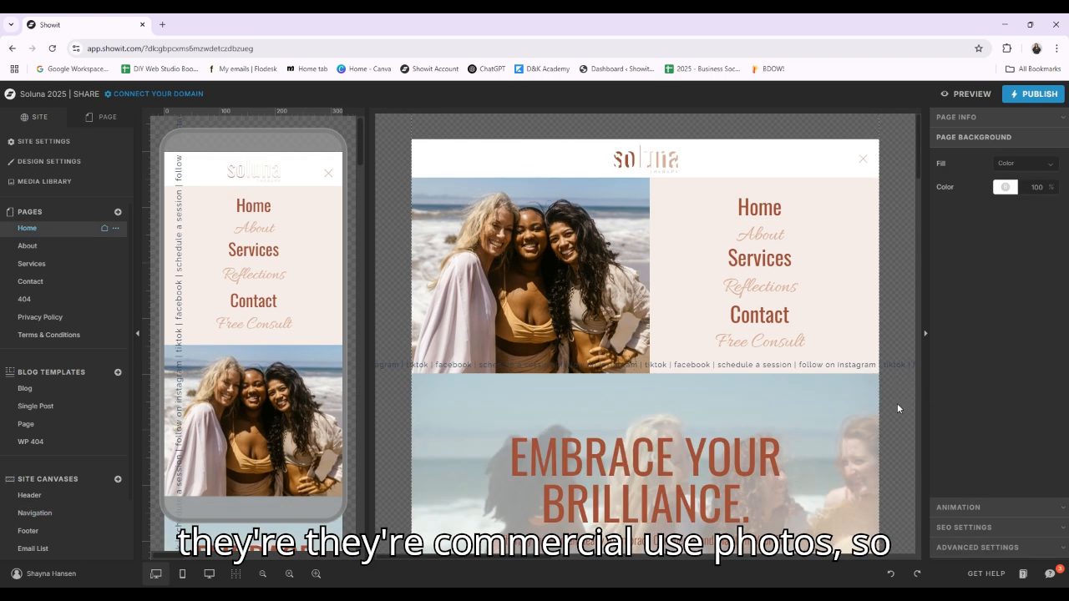
pyautogui.scroll(-3, 897, 408)
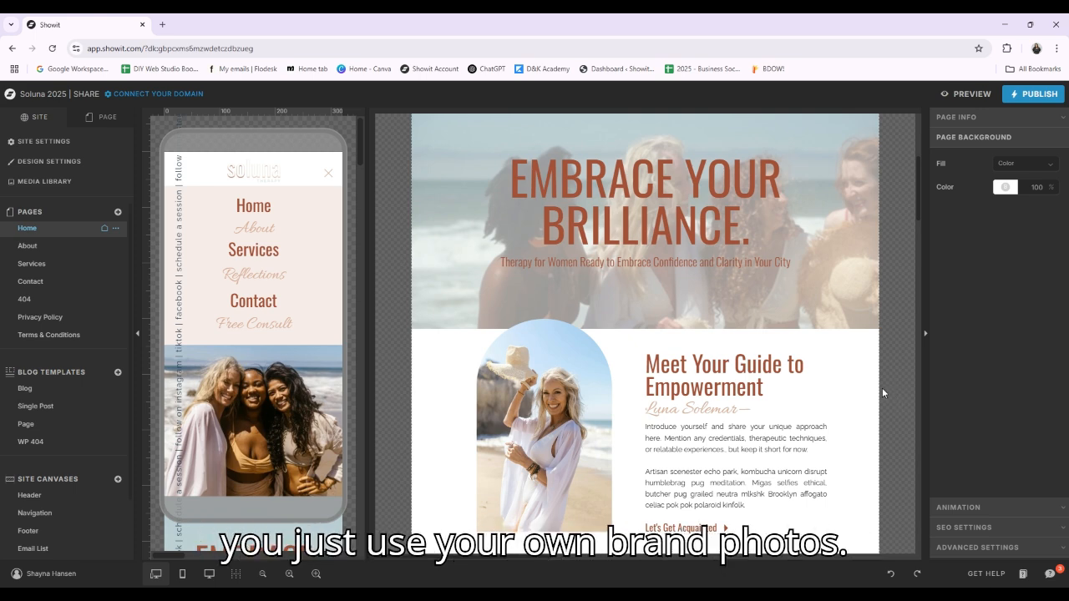
pyautogui.scroll(-3, 882, 387)
pyautogui.scroll(6, 880, 378)
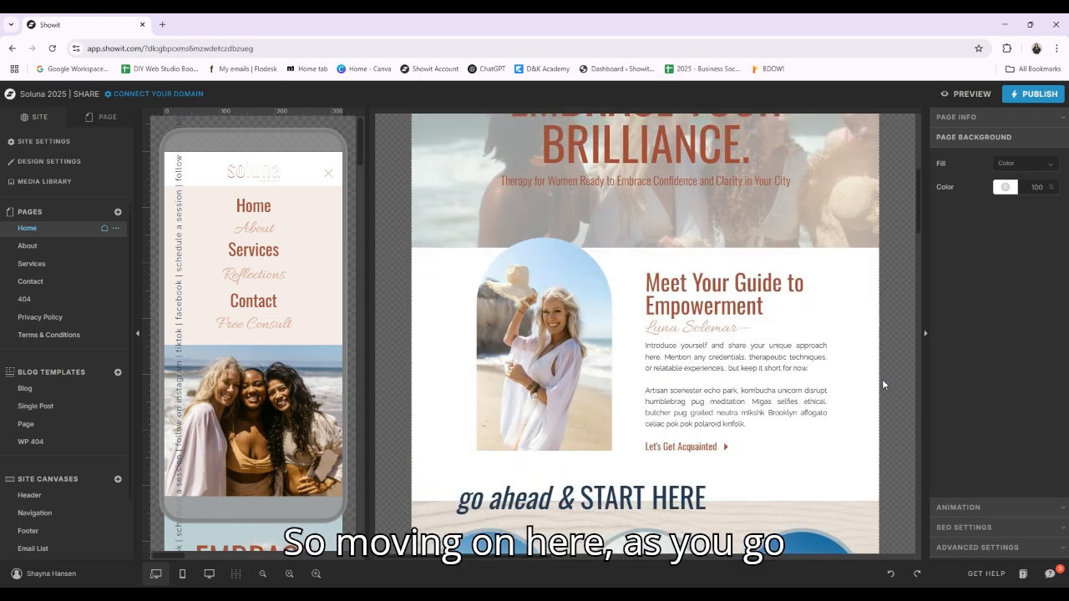
# Open the "EMBRACE YOUR BRILLIANCE." hero title for editing, and inspect the text tag of the subtitle beneath it
pyautogui.click(626, 307)
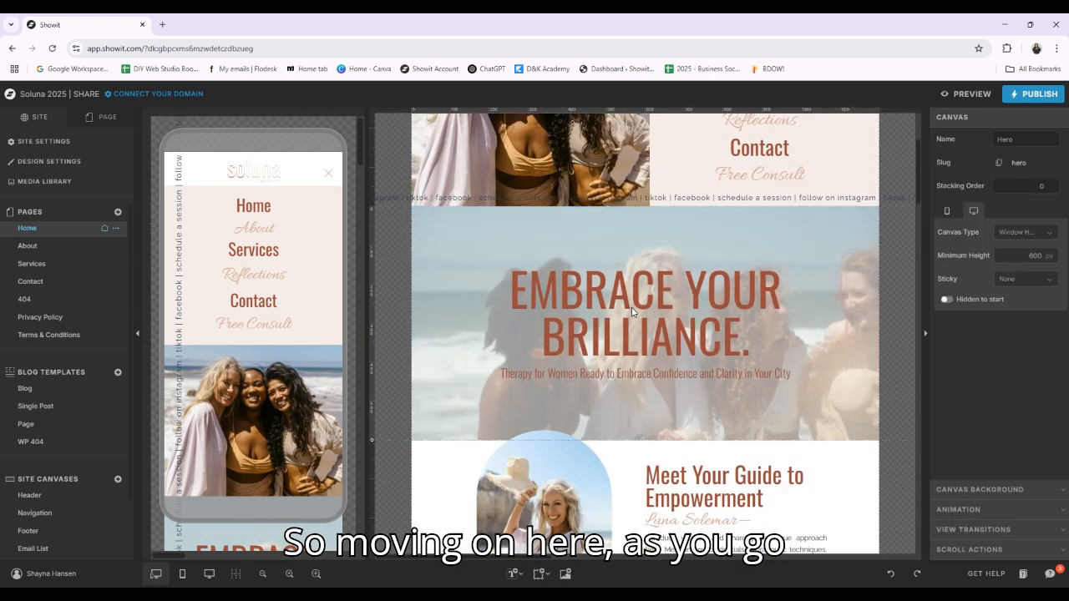
pyautogui.click(682, 305)
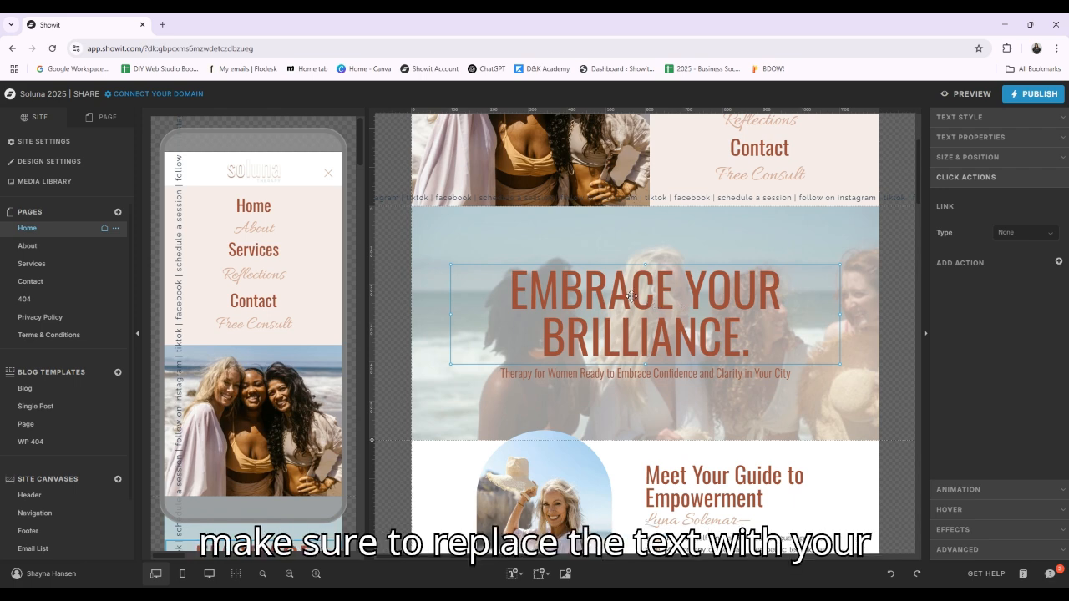
pyautogui.doubleClick(586, 284)
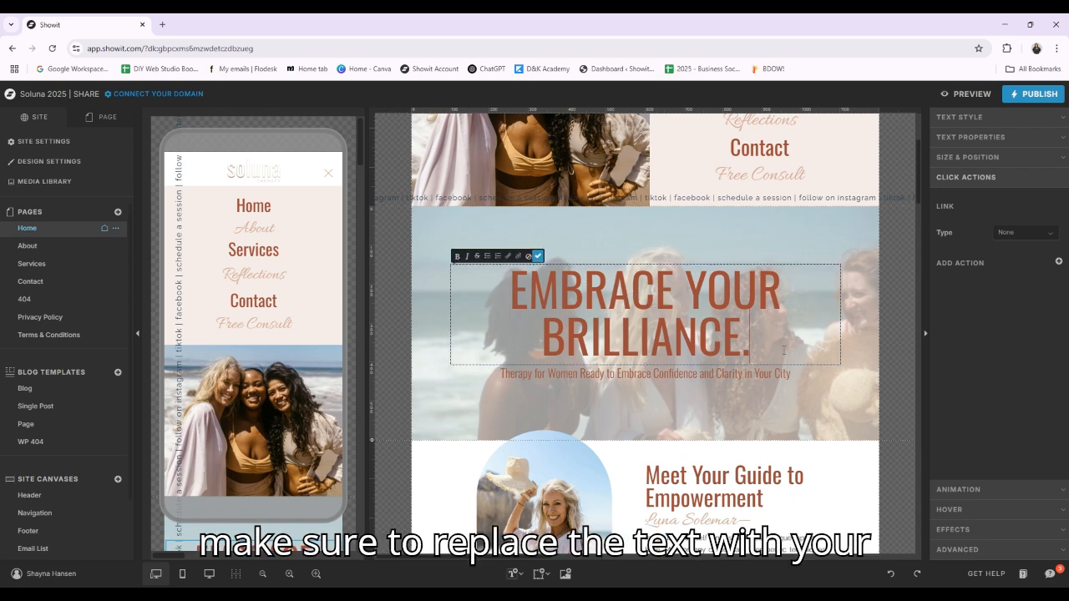
pyautogui.click(609, 375)
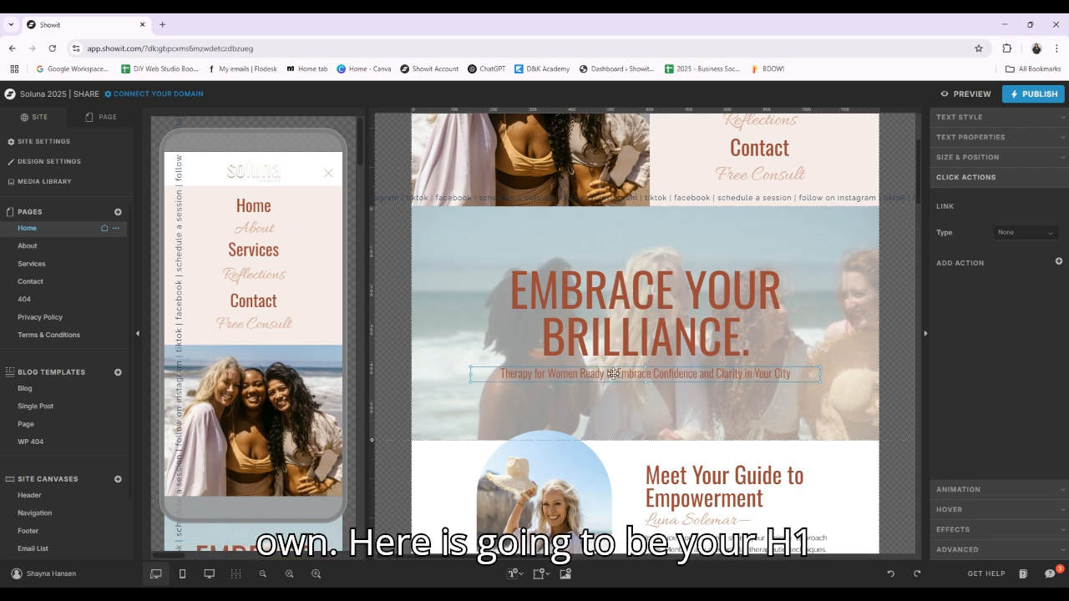
pyautogui.click(1051, 137)
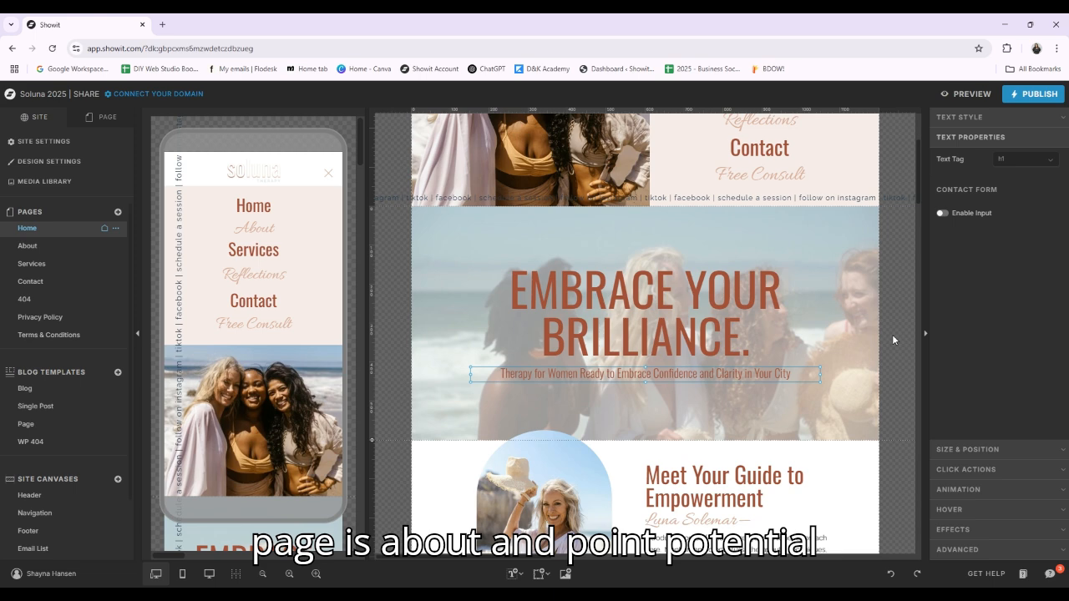
# Inspect the text tags of the "Meet Your Guide to Empowerment" heading and the text beneath it
pyautogui.click(829, 403)
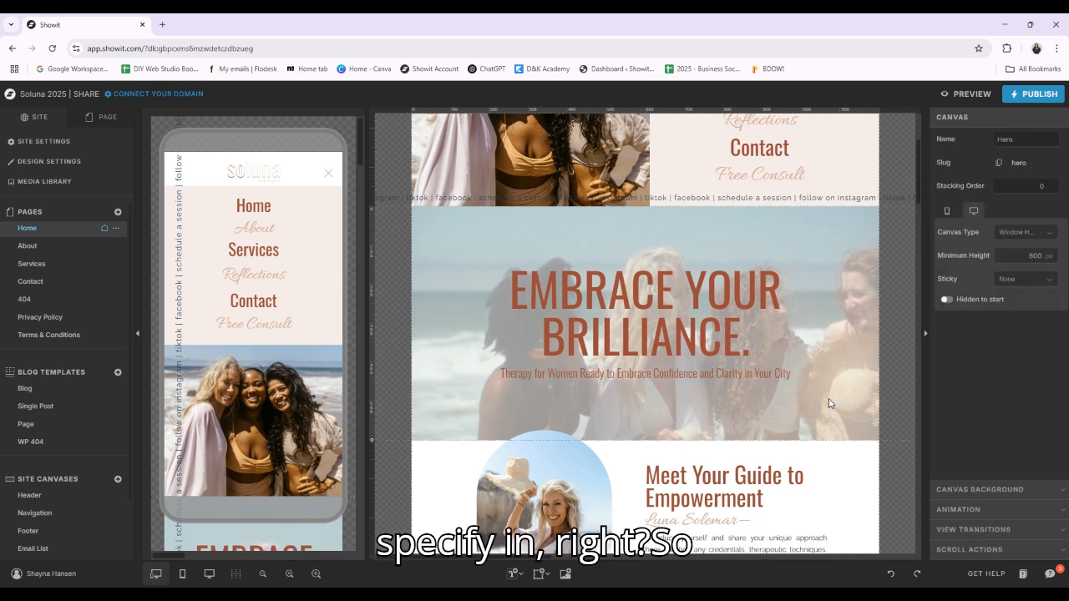
pyautogui.scroll(-2, 828, 406)
pyautogui.click(832, 389)
pyautogui.click(725, 324)
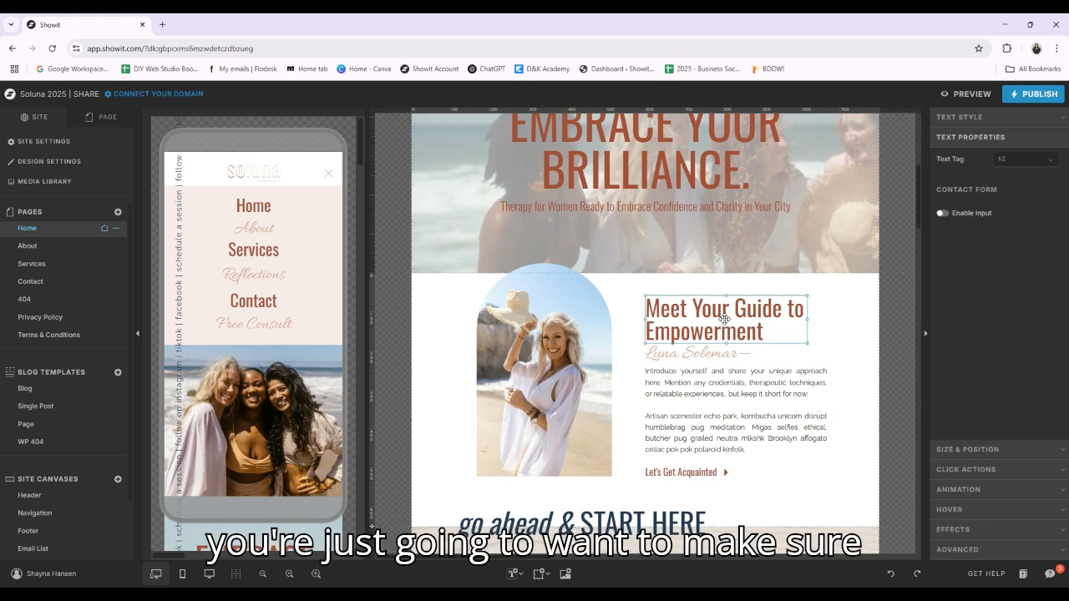
pyautogui.click(734, 351)
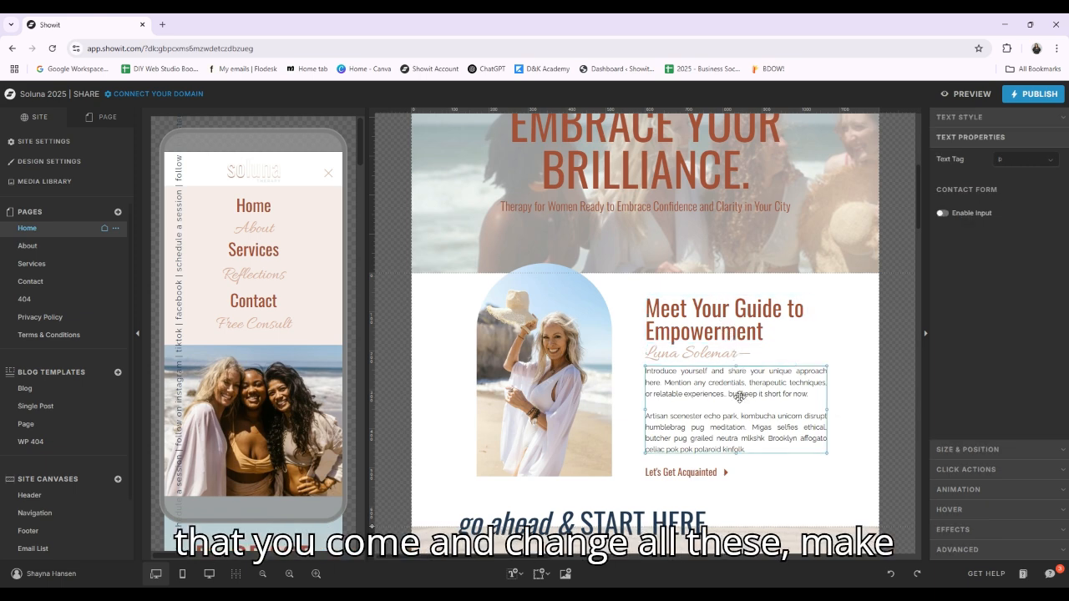
# Check which page the "Let's Get Acquainted" text links to, and select the introduction paragraph above it
pyautogui.scroll(-2, 735, 384)
pyautogui.click(681, 361)
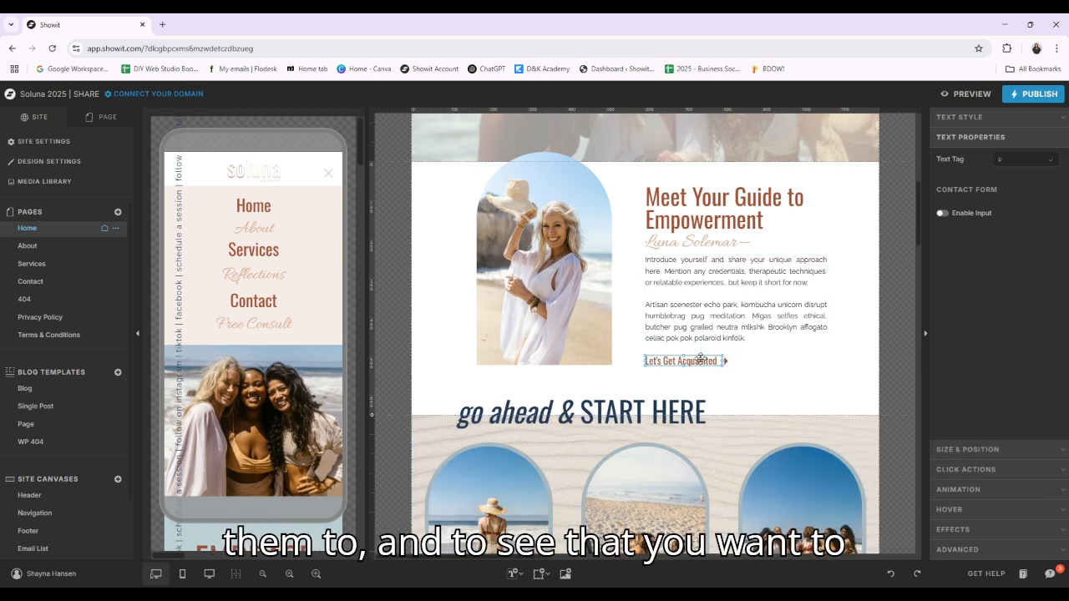
pyautogui.click(1055, 478)
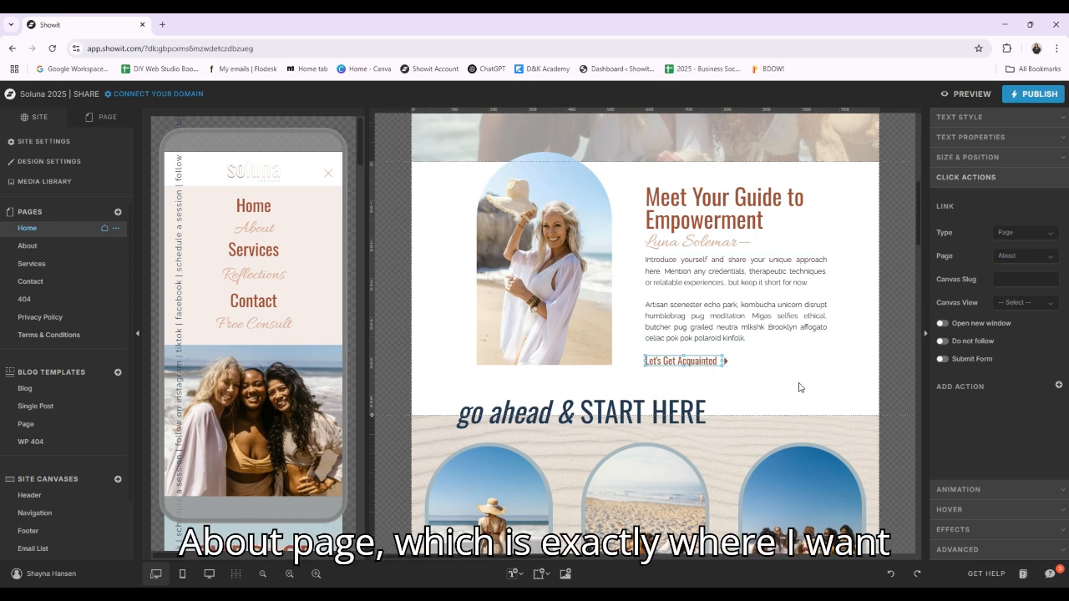
pyautogui.click(745, 296)
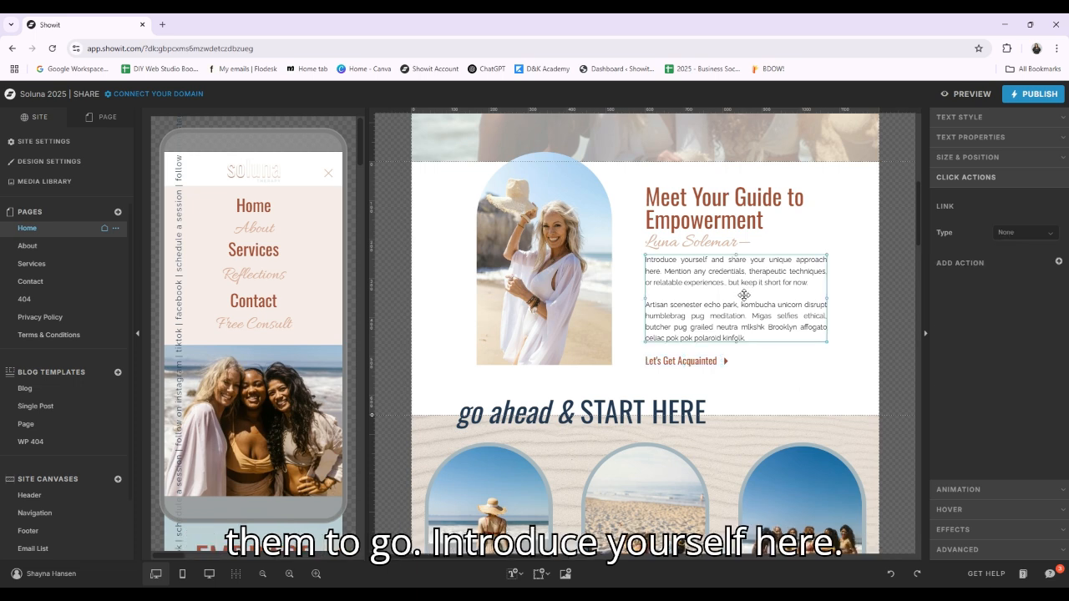
# Check the link targets of the "Individual Therapy" and "Self-Care Workshops" titles in the Home page's services section
pyautogui.scroll(-4, 721, 314)
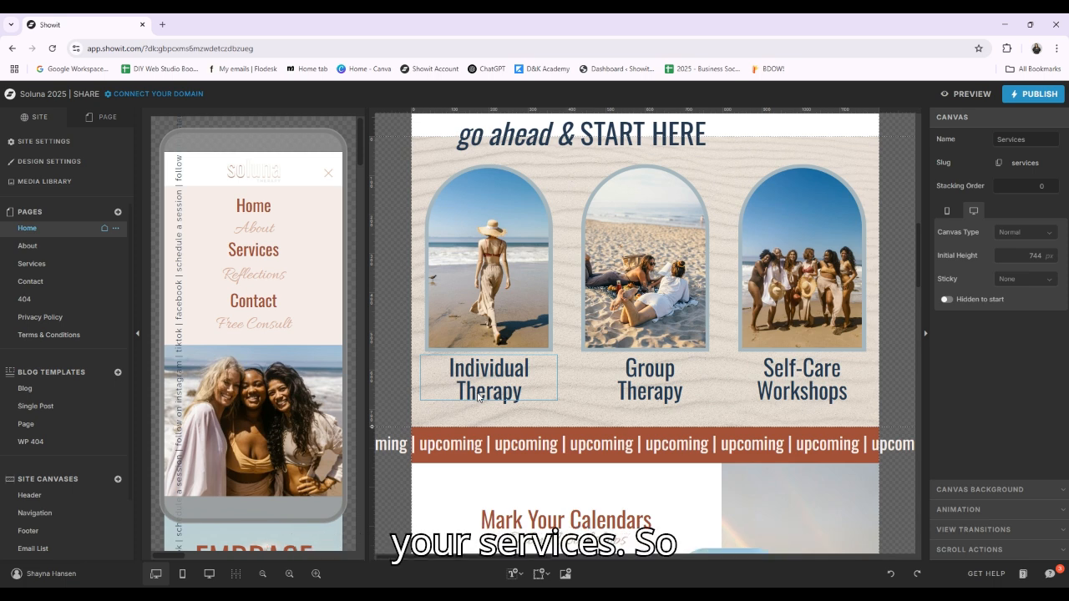
pyautogui.click(477, 394)
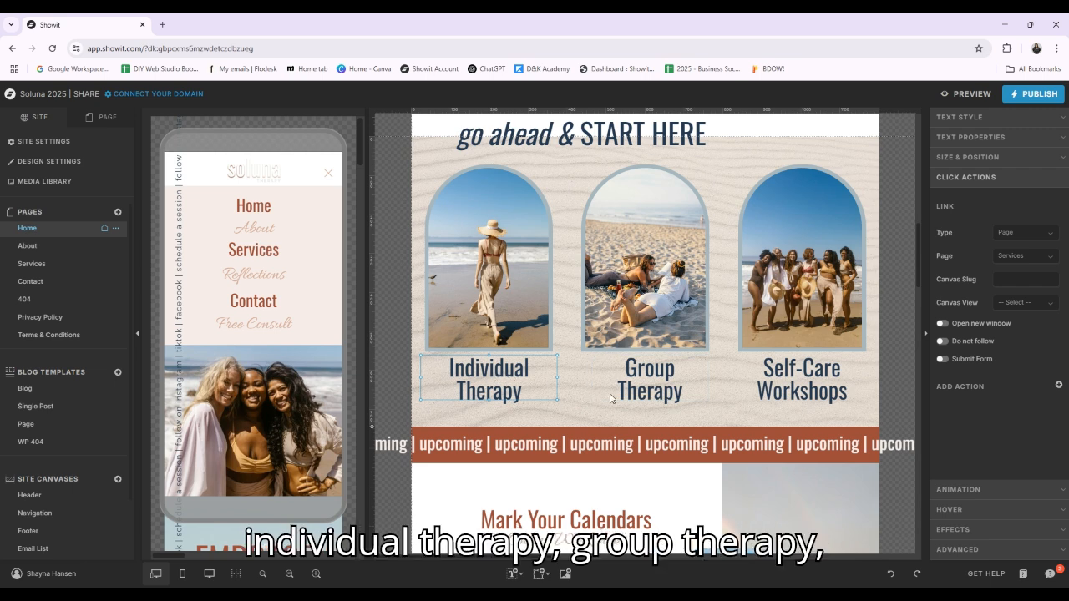
pyautogui.click(801, 389)
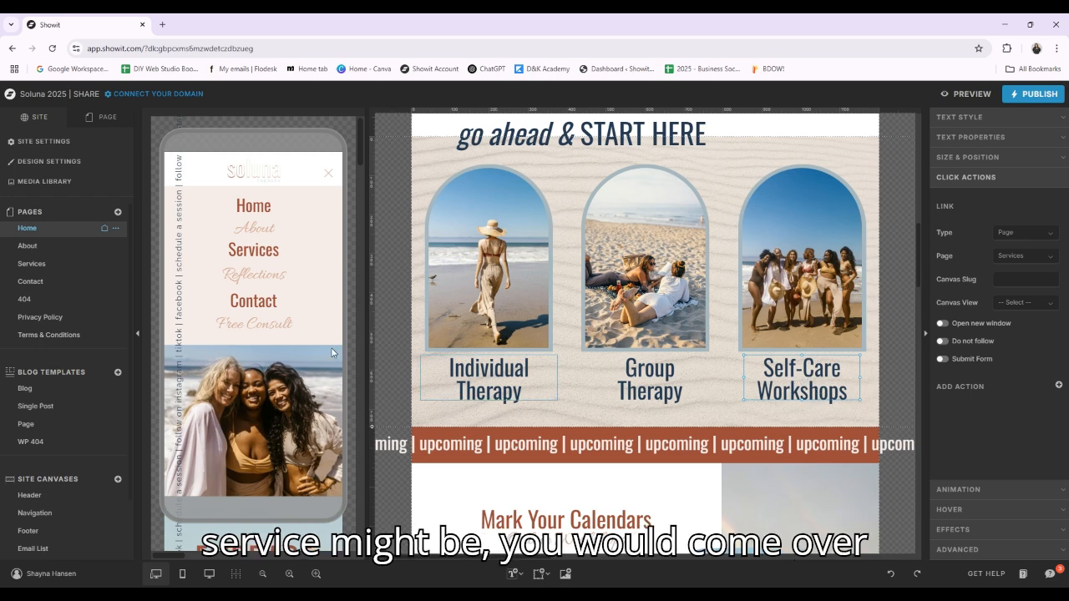
# Open the Services page, list its canvases and select the Therapy Services canvas to look up its slug
pyautogui.click(55, 265)
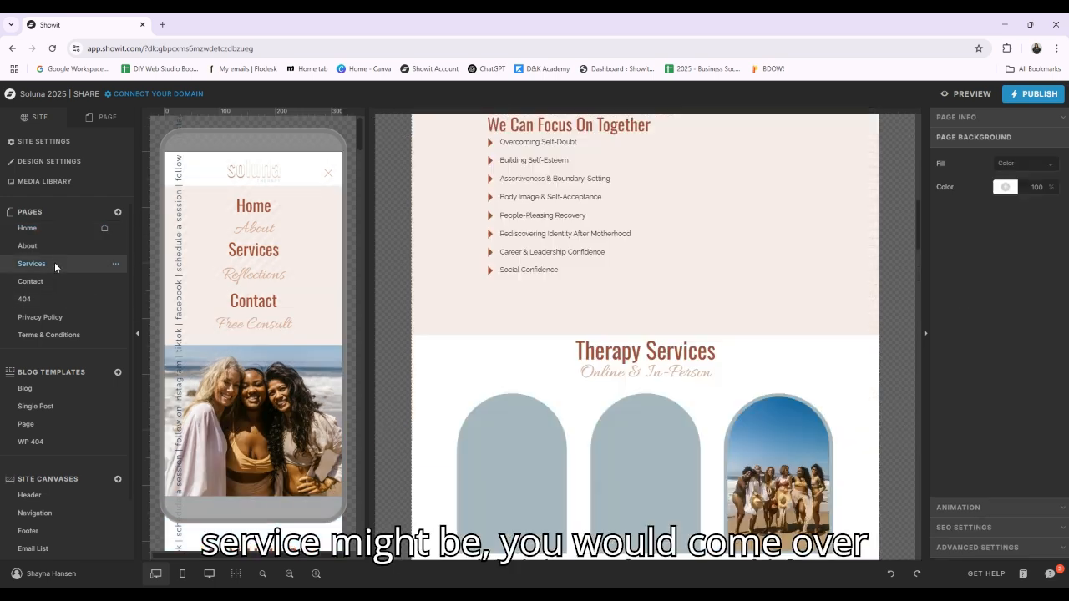
pyautogui.scroll(3, 696, 341)
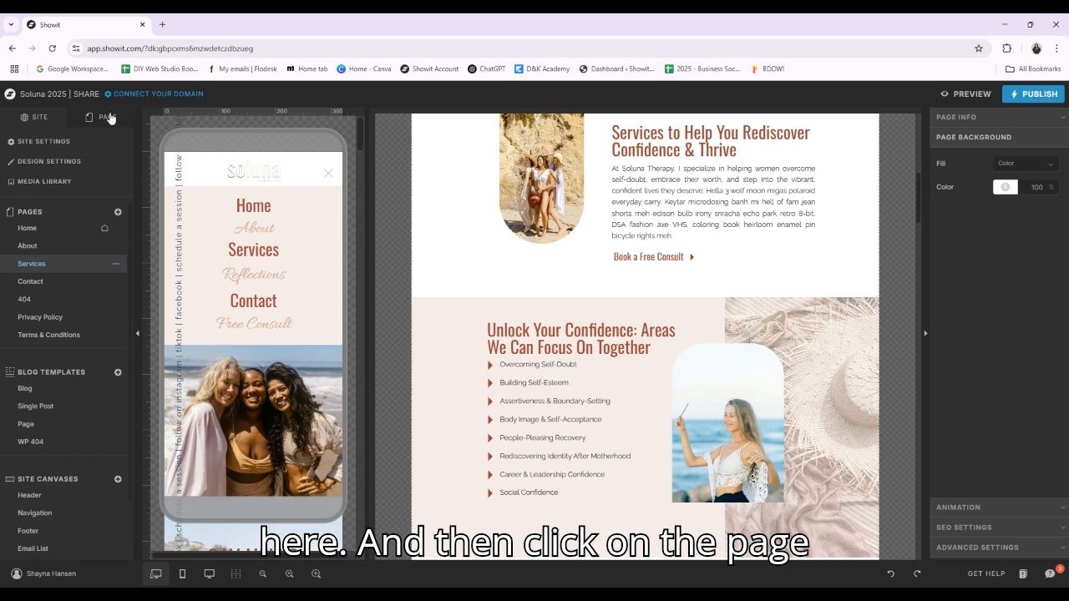
pyautogui.click(107, 116)
pyautogui.scroll(5, 768, 317)
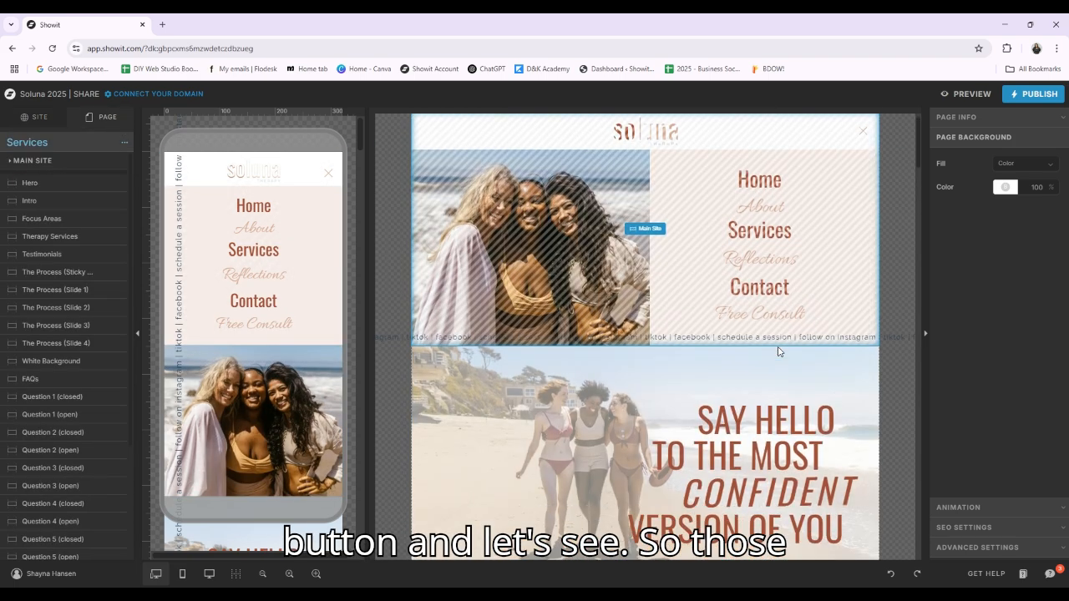
pyautogui.scroll(-15, 777, 351)
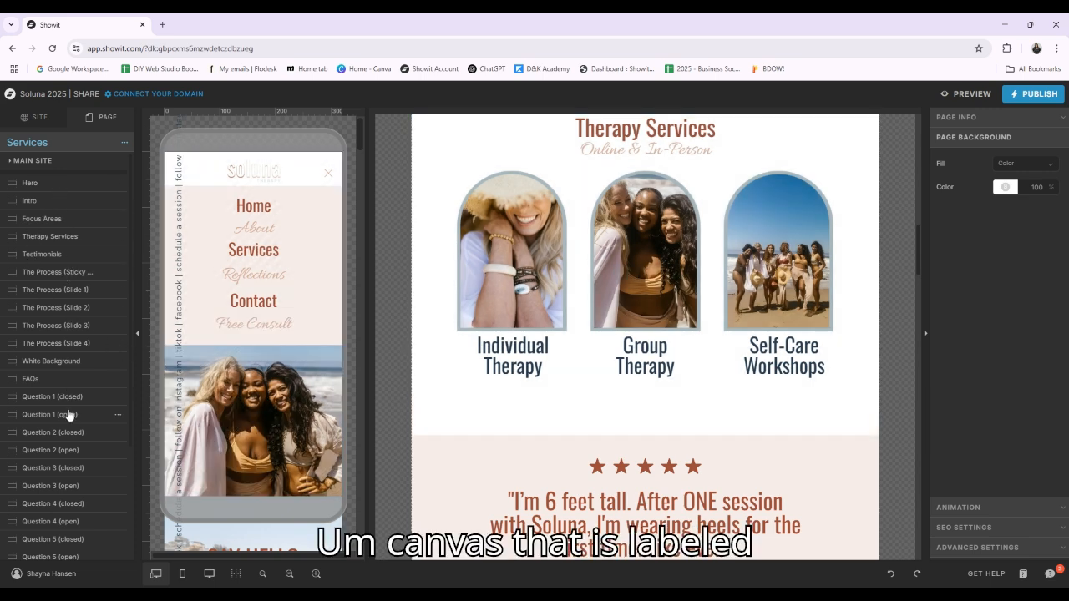
pyautogui.click(75, 244)
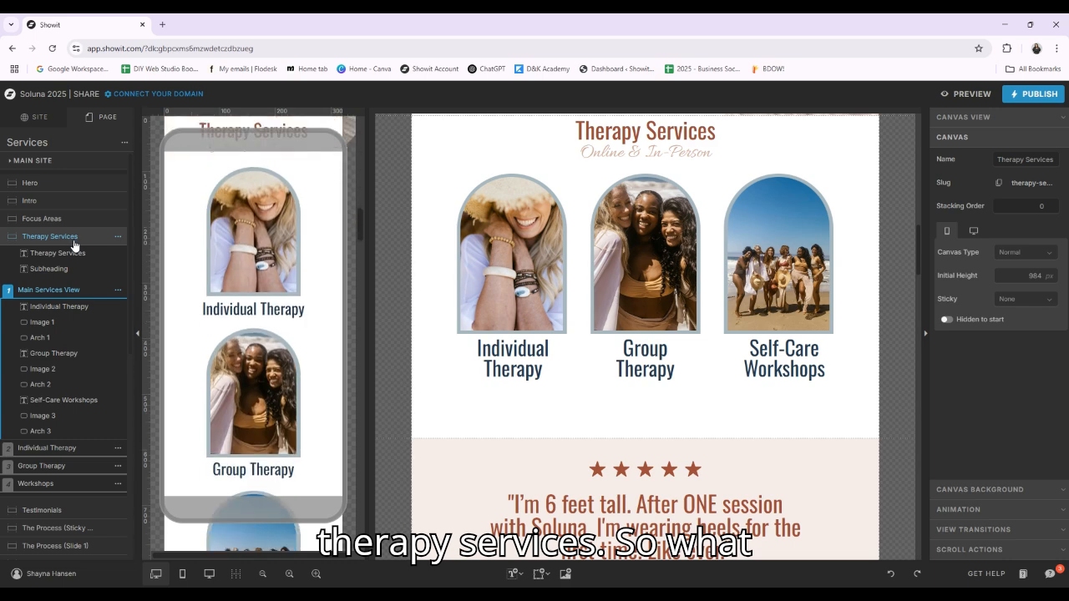
pyautogui.scroll(-2, 730, 350)
pyautogui.scroll(2, 728, 351)
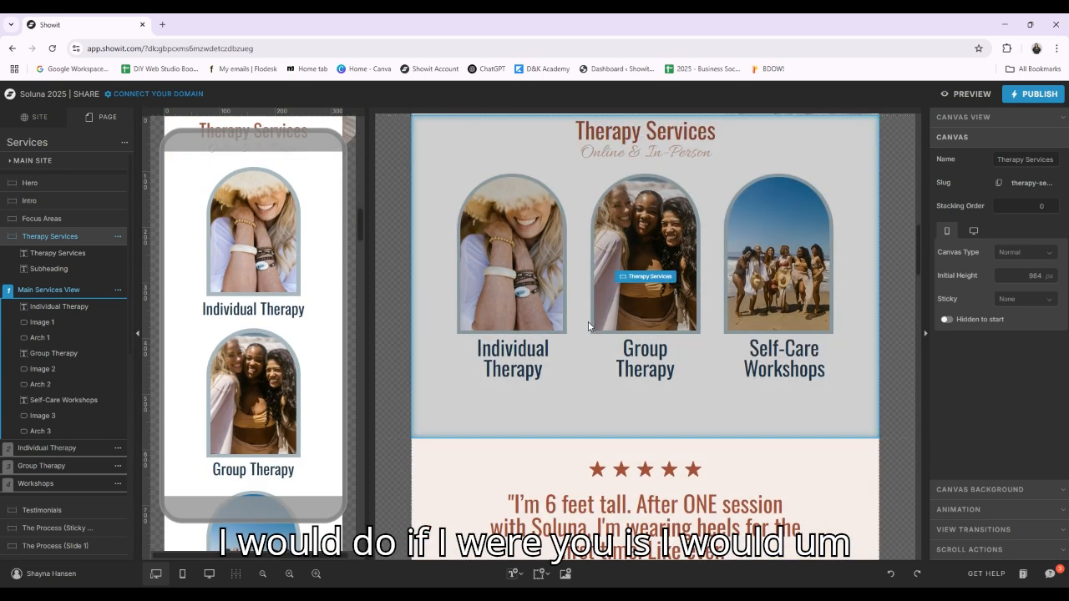
# On the Home page, set the canvas slug of the "Individual Therapy" title's link to therapy-services
pyautogui.click(28, 118)
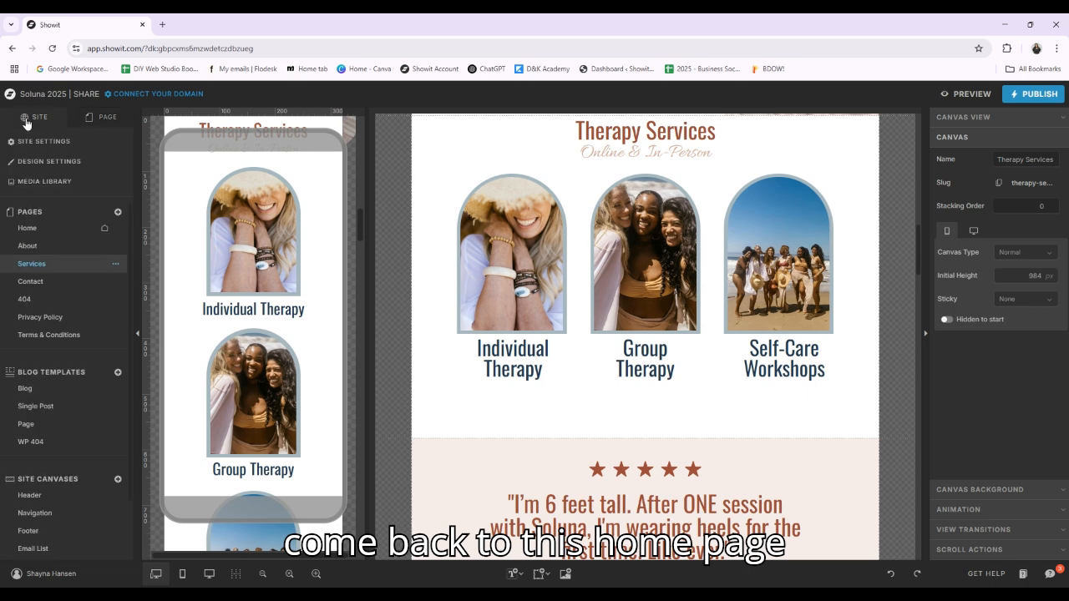
pyautogui.click(40, 226)
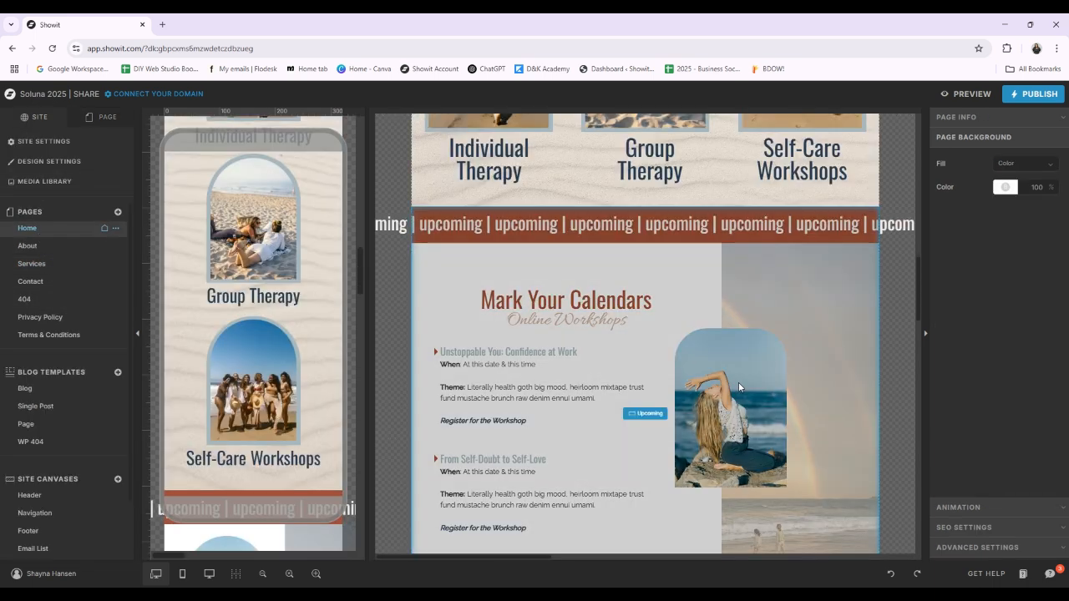
pyautogui.scroll(2, 621, 350)
pyautogui.click(495, 334)
pyautogui.click(490, 328)
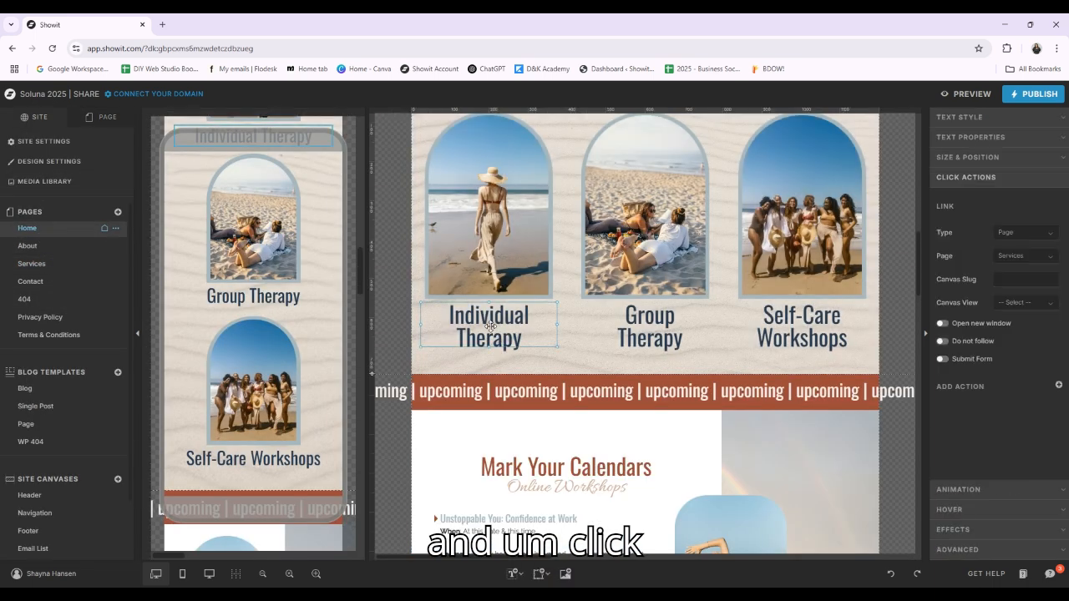
pyautogui.click(1002, 279)
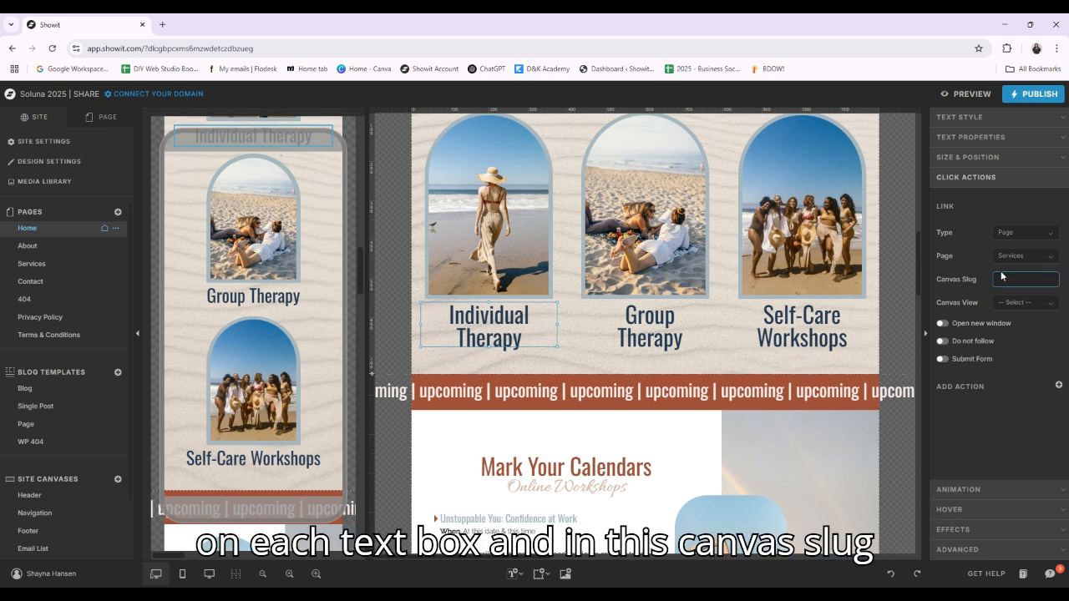
pyautogui.click(1016, 278)
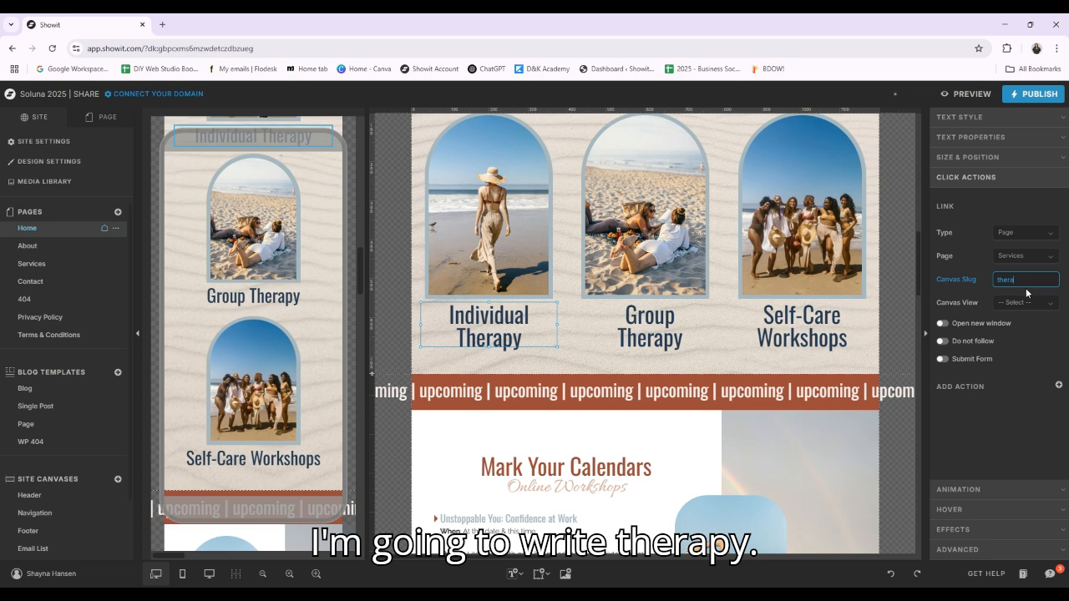
pyautogui.write('therapy-serv')
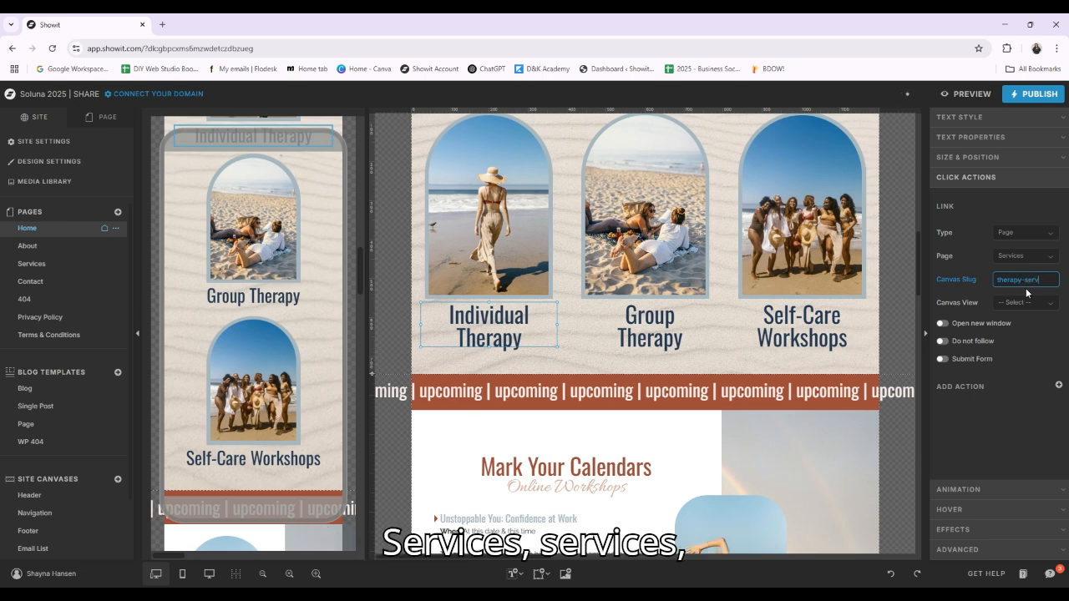
pyautogui.write('ices')
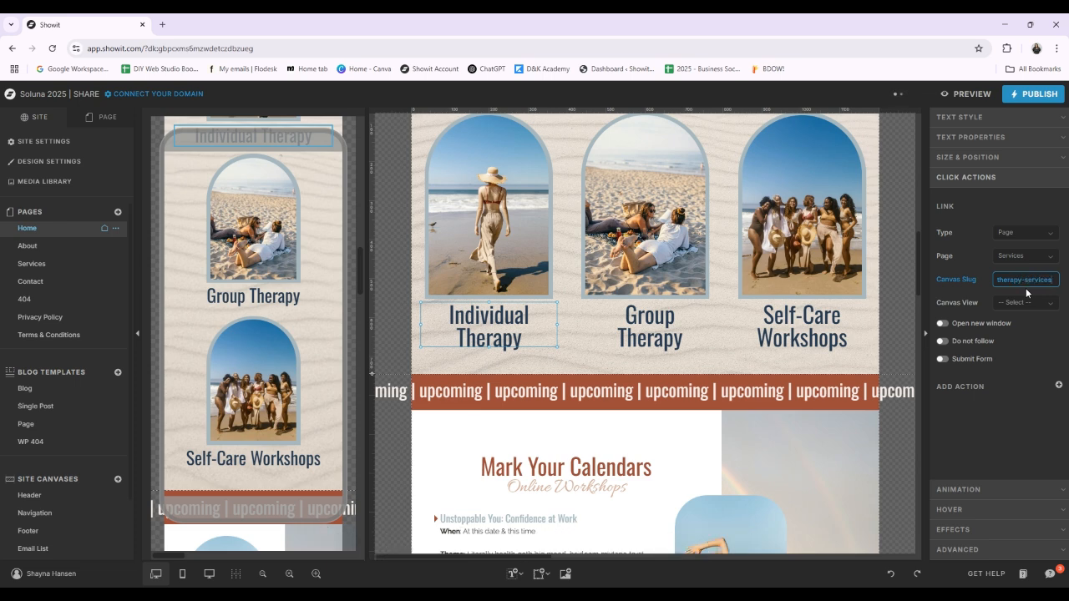
pyautogui.click(1060, 438)
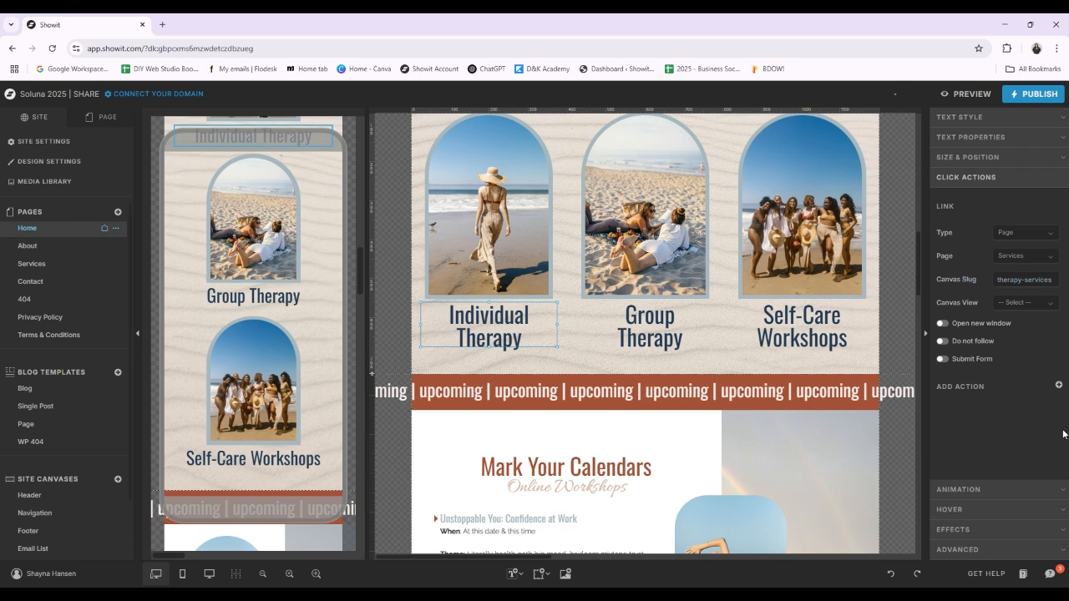
# Preview the site and test where the "Group Therapy" link on the Home page leads
pyautogui.click(974, 94)
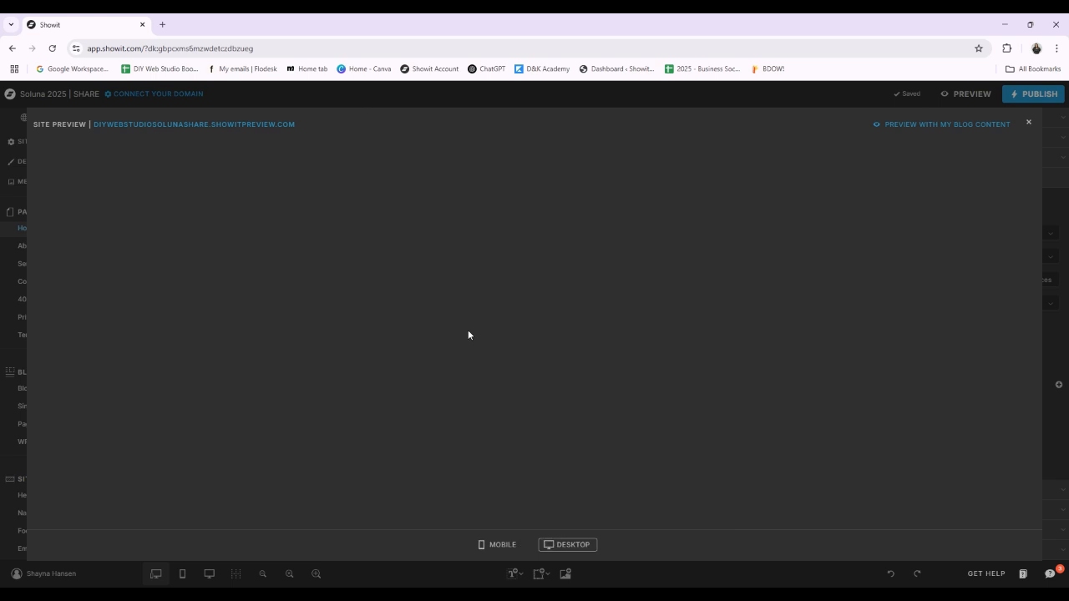
pyautogui.scroll(-8, 562, 339)
pyautogui.scroll(-6, 667, 351)
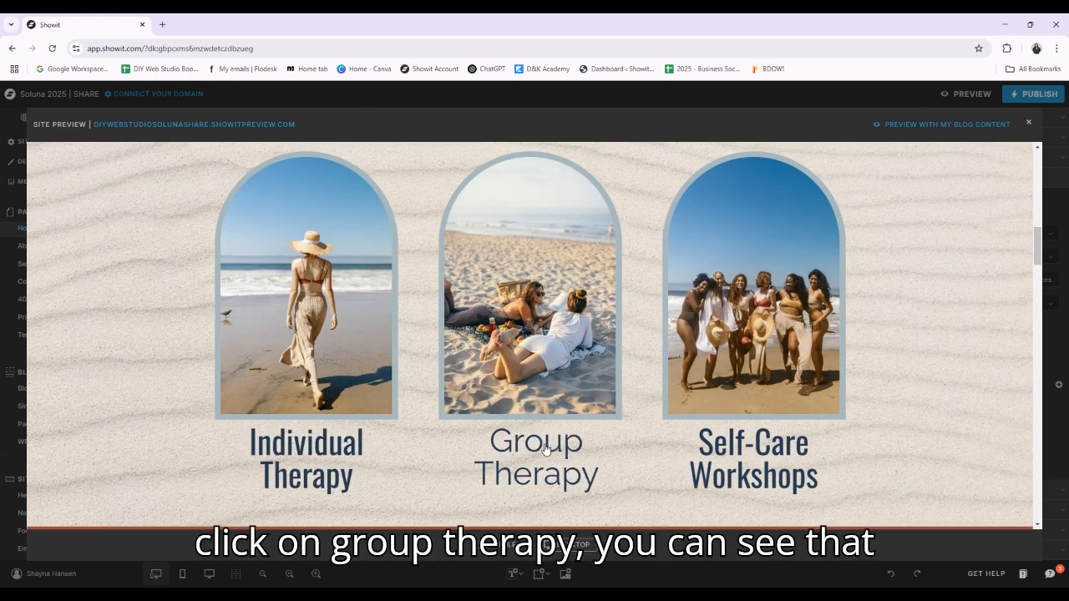
pyautogui.click(545, 447)
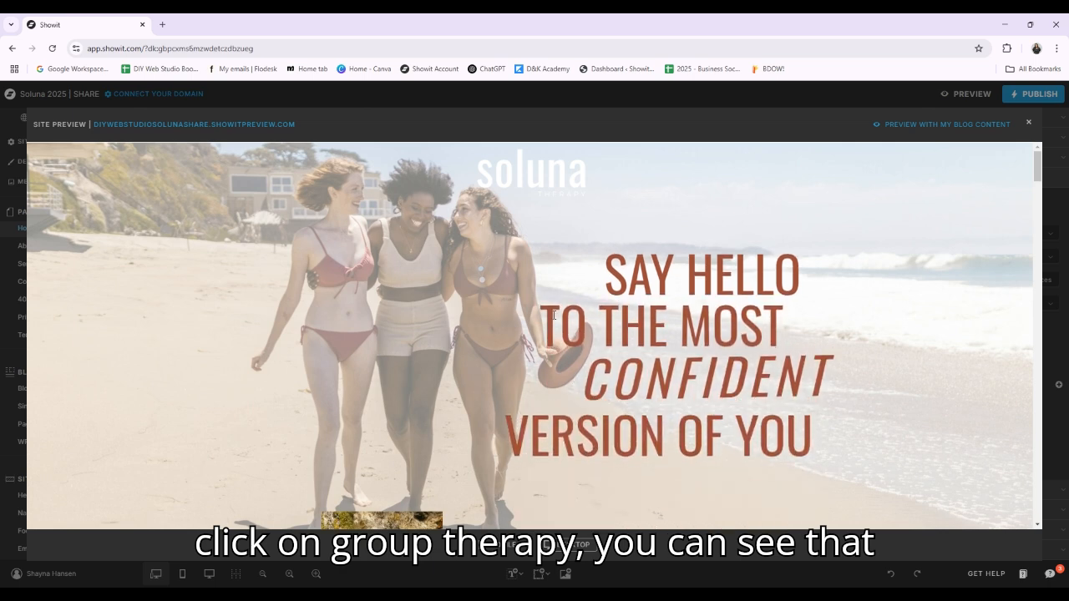
pyautogui.scroll(-3, 492, 447)
pyautogui.scroll(3, 554, 183)
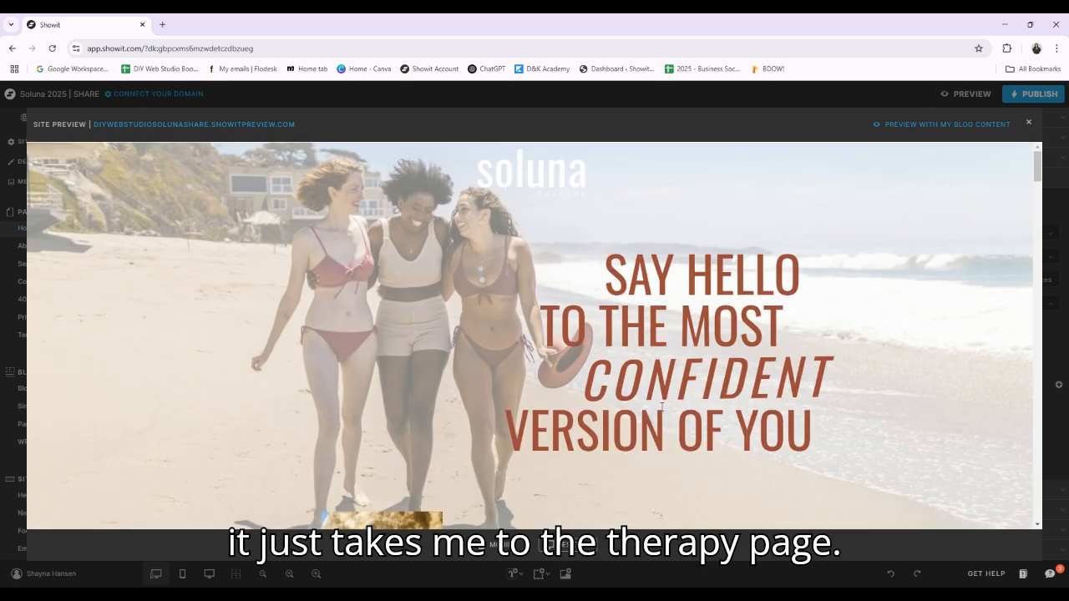
# Return to the Home page through the preview's navigation menu and test the "Individual Therapy" link
pyautogui.click(52, 185)
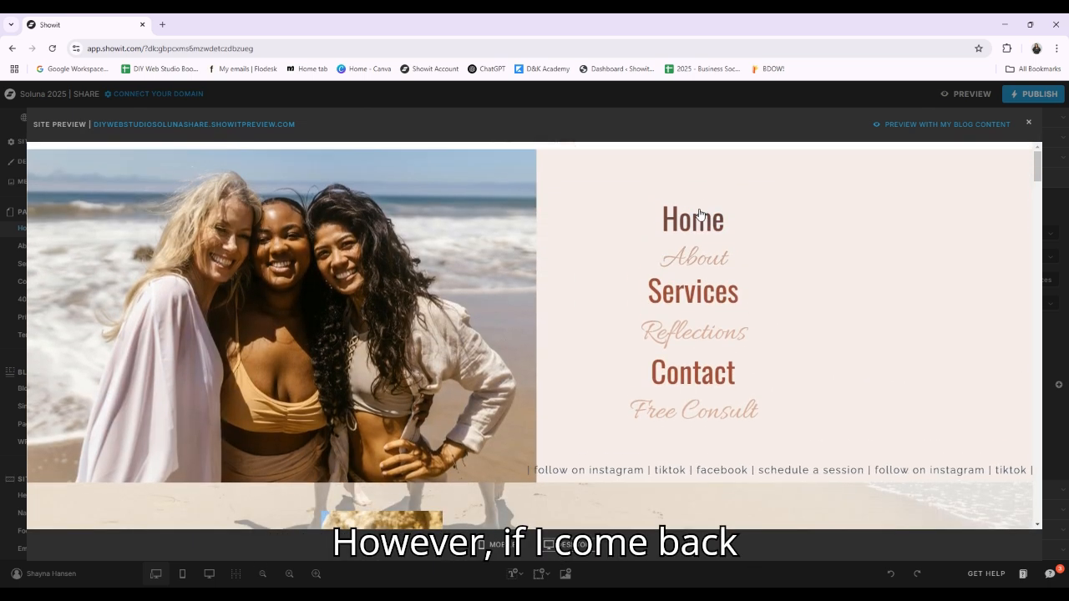
pyautogui.click(711, 268)
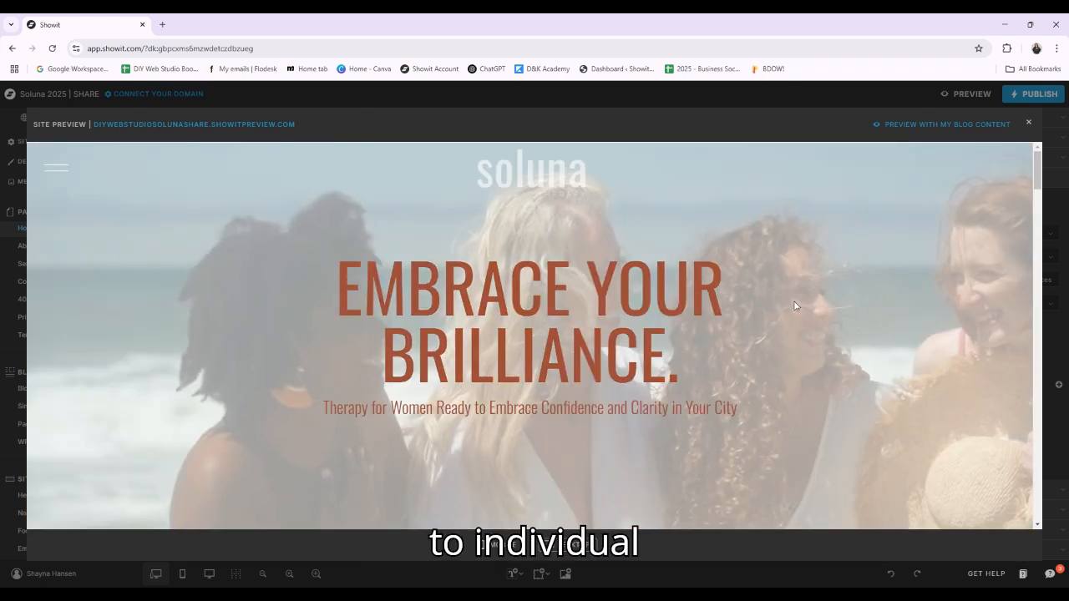
pyautogui.scroll(-4, 366, 361)
pyautogui.scroll(-8, 363, 360)
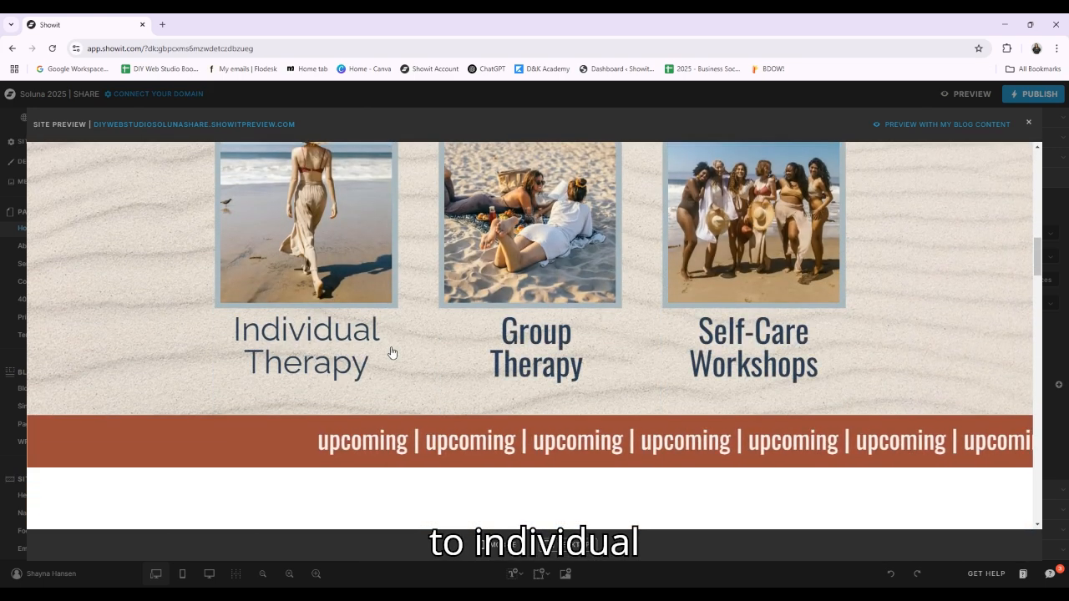
pyautogui.click(384, 352)
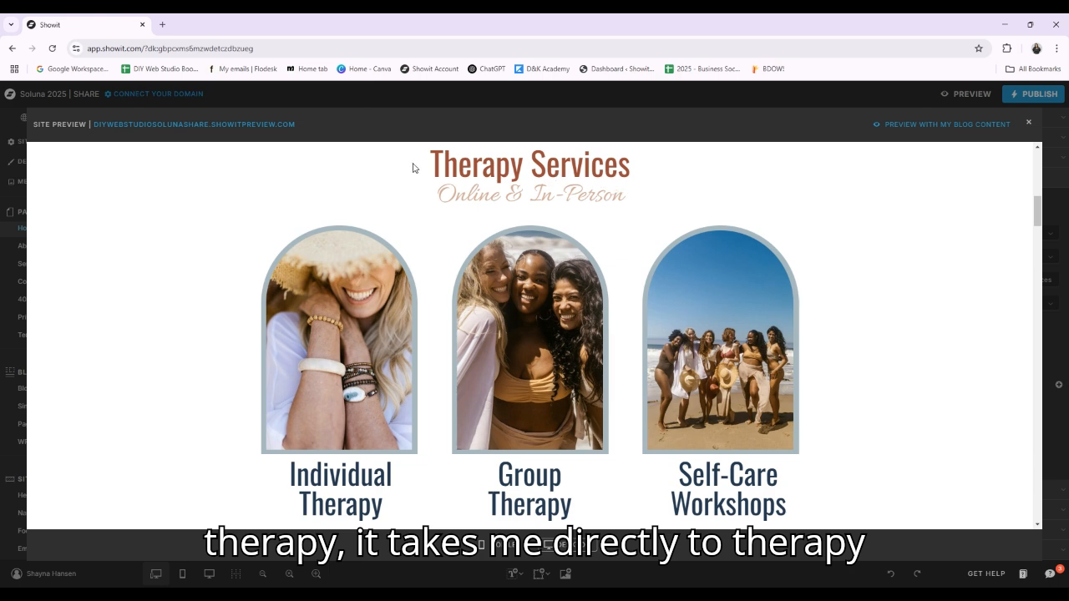
pyautogui.moveTo(424, 164); pyautogui.dragTo(403, 325)
pyautogui.click(221, 441)
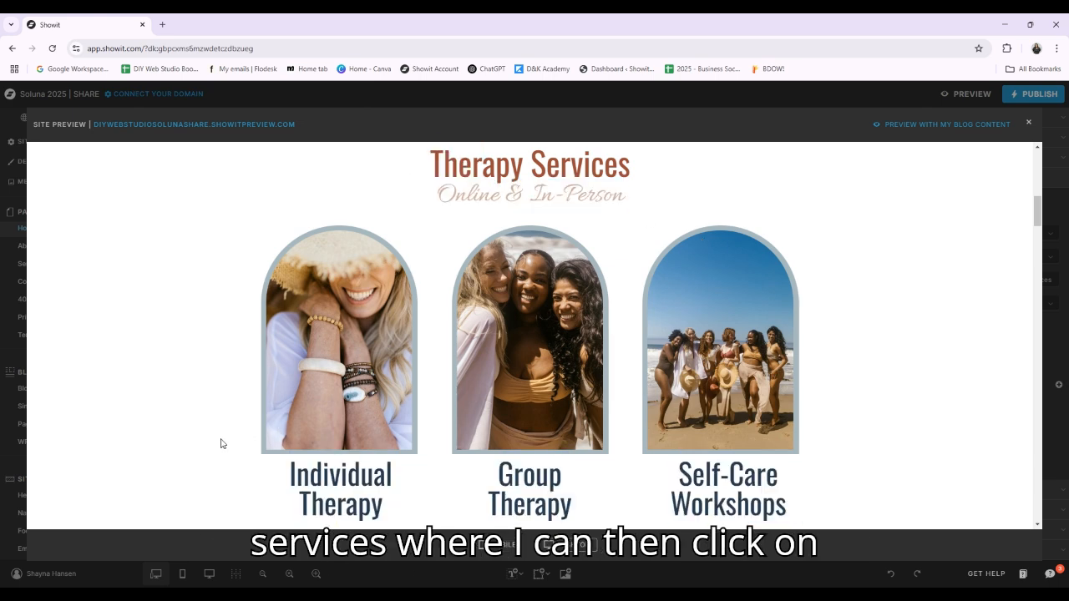
# View the Individual Therapy details under Therapy Services, close them and exit the site preview
pyautogui.click(330, 482)
pyautogui.scroll(-2, 679, 306)
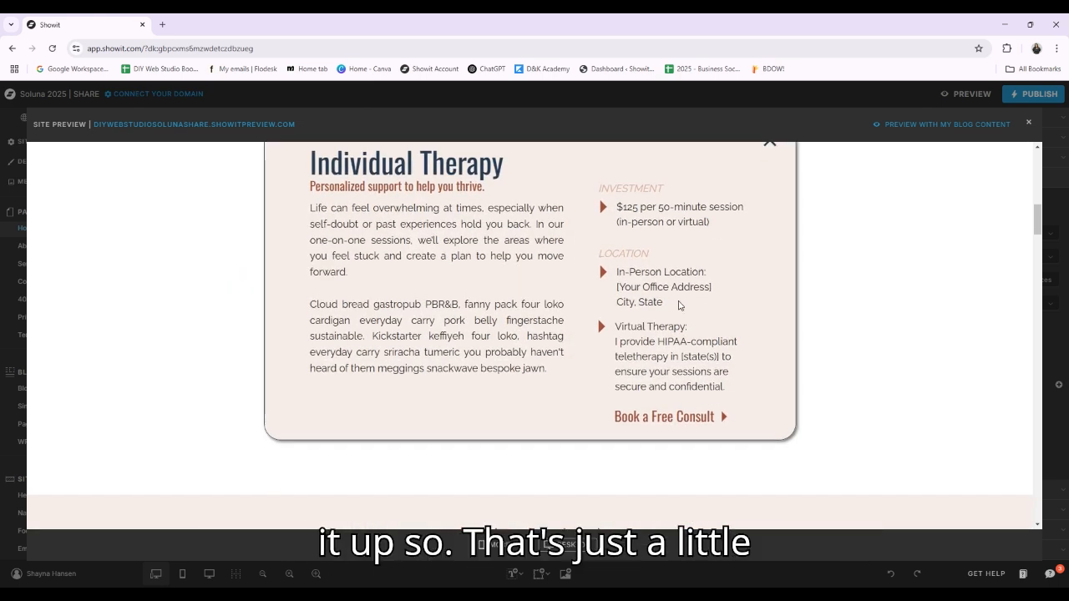
pyautogui.scroll(2, 679, 306)
pyautogui.click(767, 249)
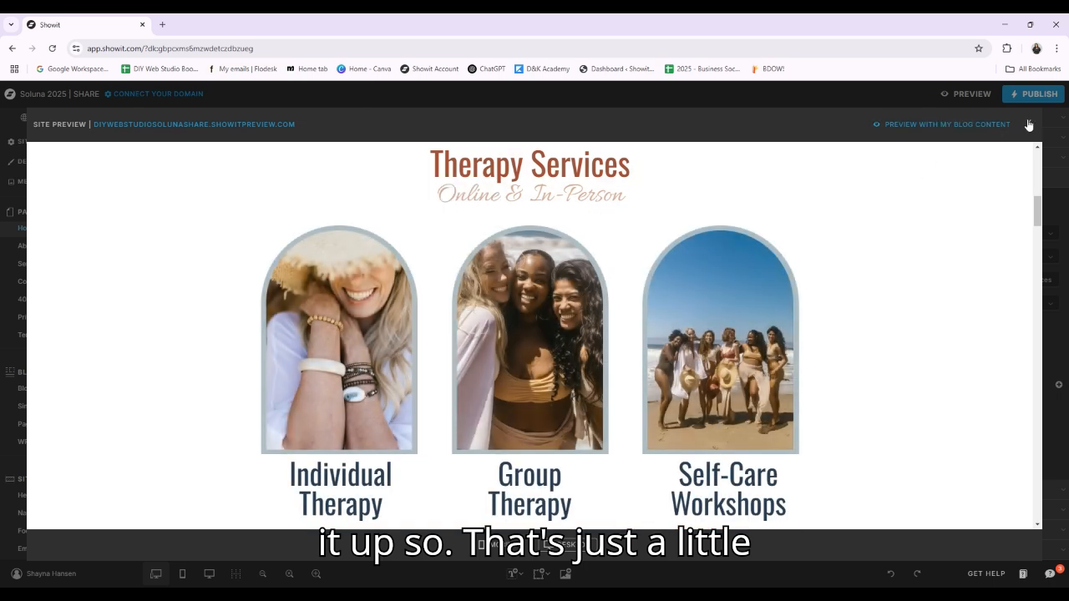
pyautogui.click(1029, 125)
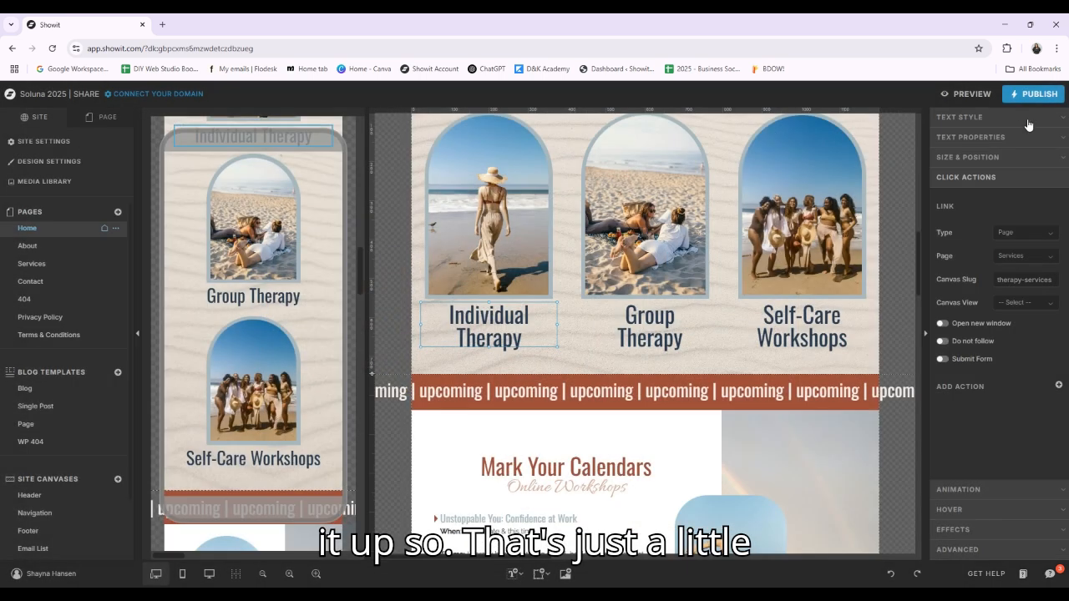
pyautogui.click(1047, 279)
pyautogui.click(1027, 438)
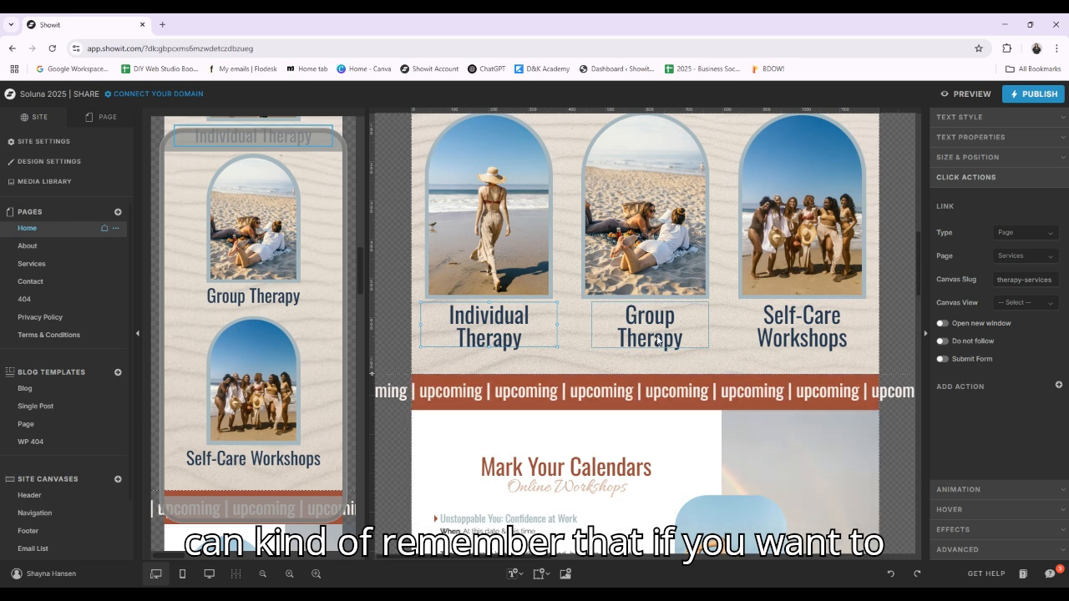
pyautogui.click(801, 326)
pyautogui.click(878, 455)
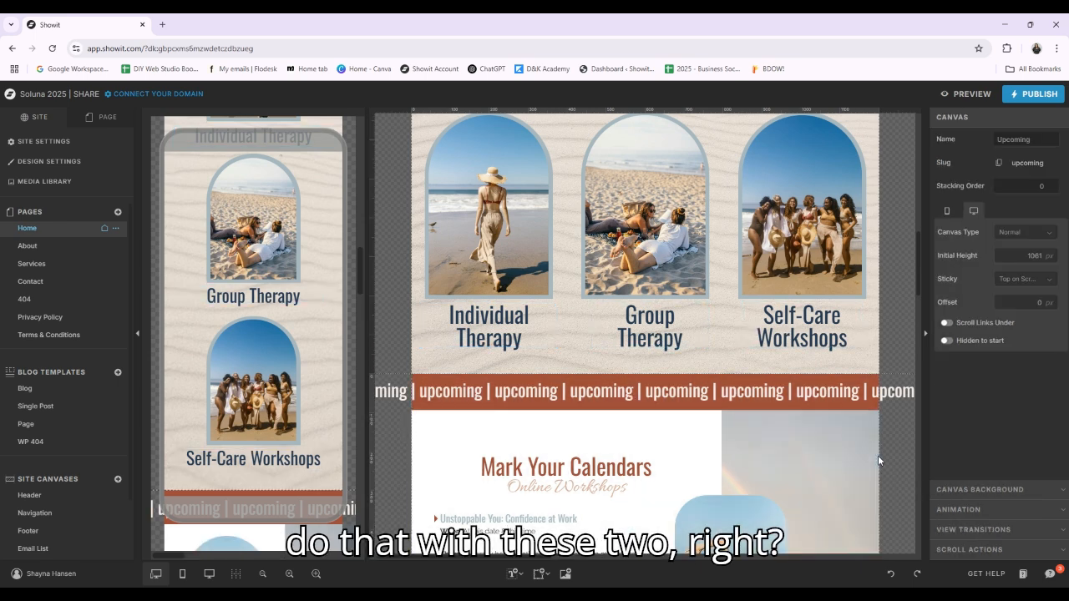
# Review the Upcoming canvas on the Home page, selecting the sliding "upcoming" text and the Online Workshops subtitle
pyautogui.scroll(-1, 584, 294)
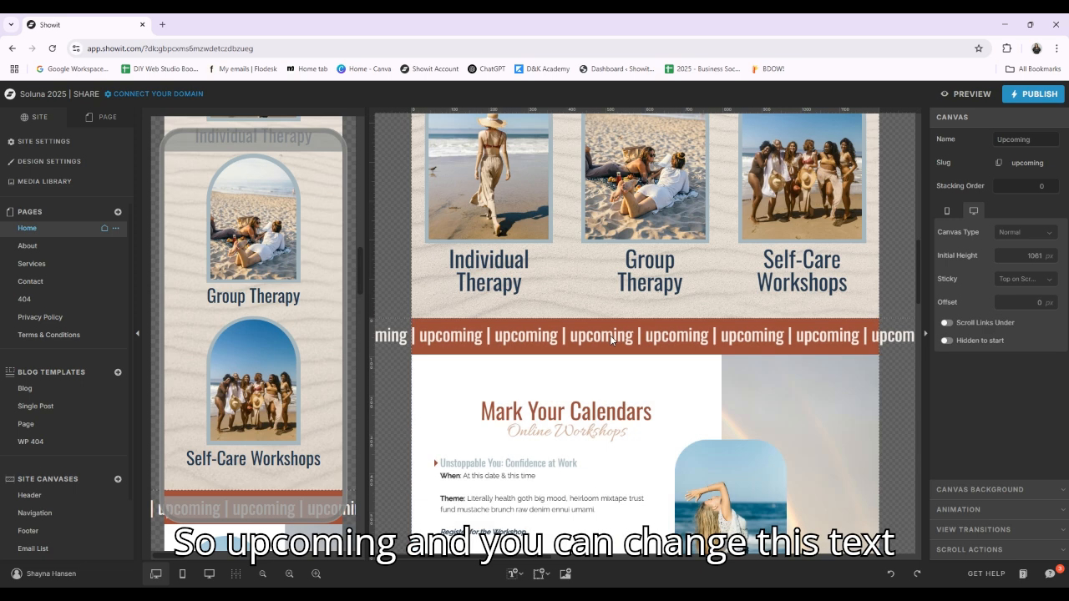
pyautogui.click(613, 334)
pyautogui.scroll(-1, 613, 333)
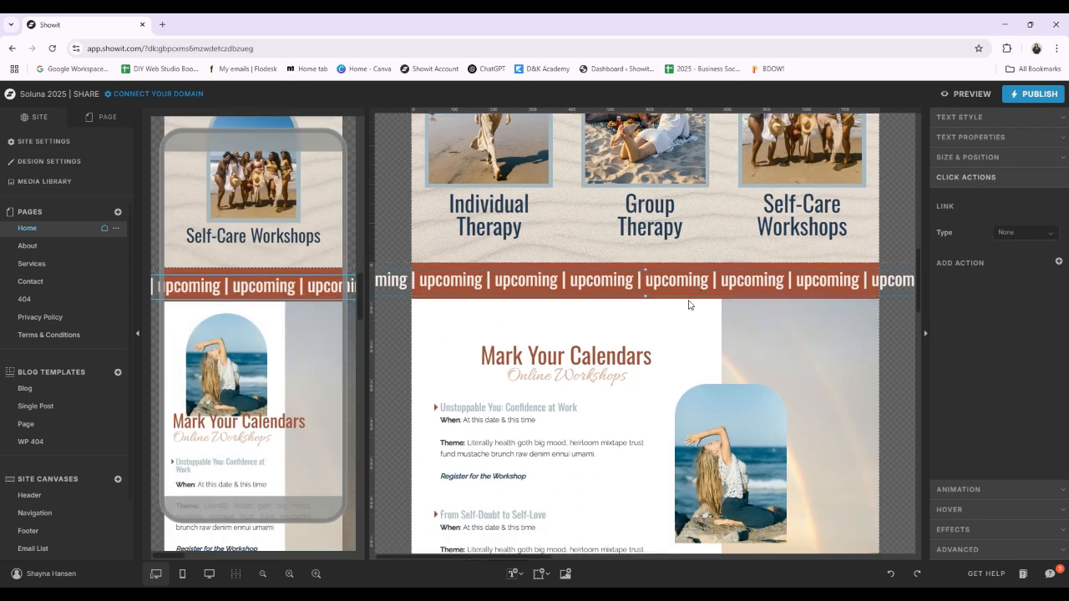
pyautogui.scroll(-3, 579, 285)
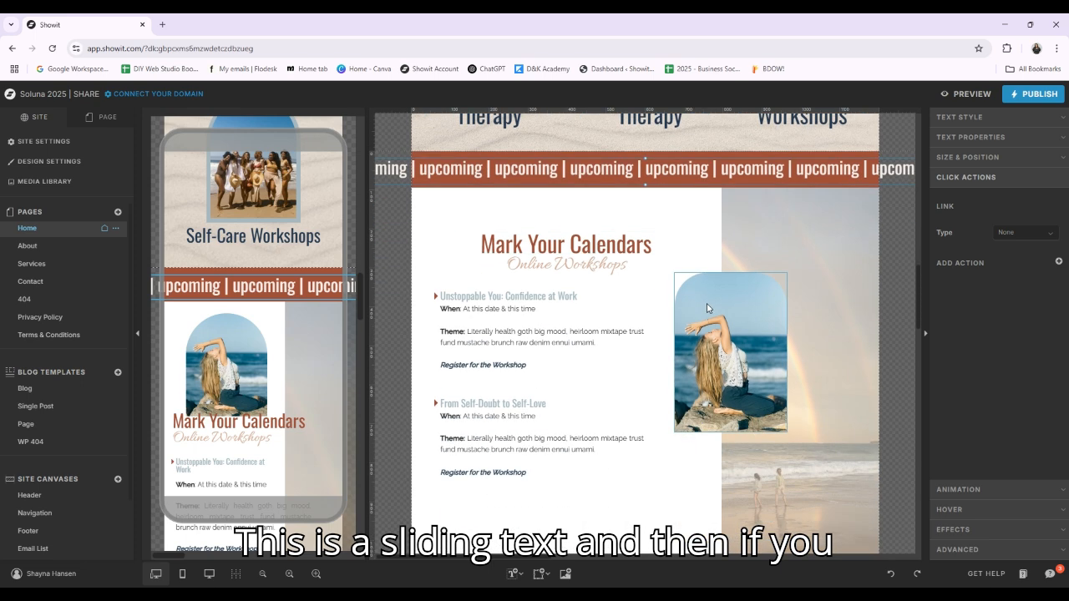
pyautogui.scroll(-1, 602, 286)
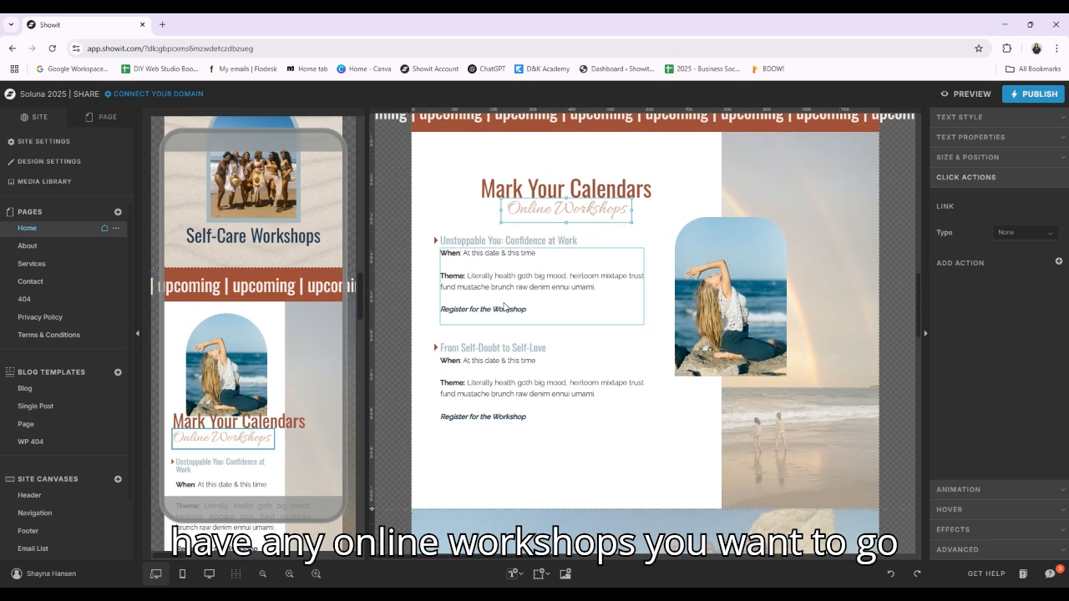
# Under "Unstoppable You: Confidence at Work", set the link type of "Register for the Workshop" to URL with a blank address
pyautogui.click(544, 310)
pyautogui.click(543, 309)
pyautogui.scroll(-1, 541, 310)
pyautogui.scroll(-1, 529, 251)
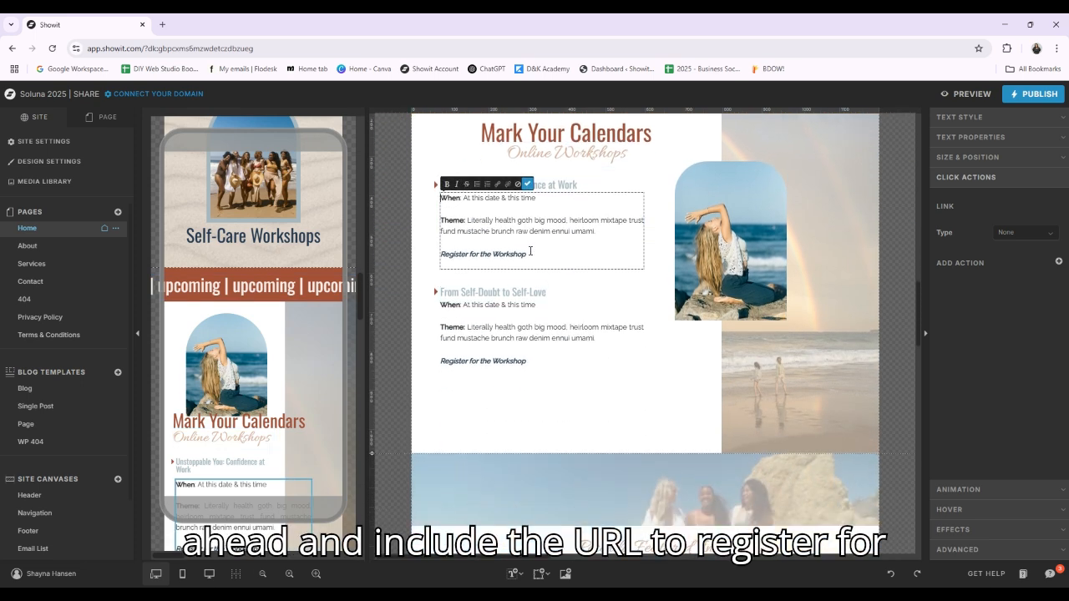
pyautogui.moveTo(528, 256); pyautogui.dragTo(439, 255)
pyautogui.click(505, 255)
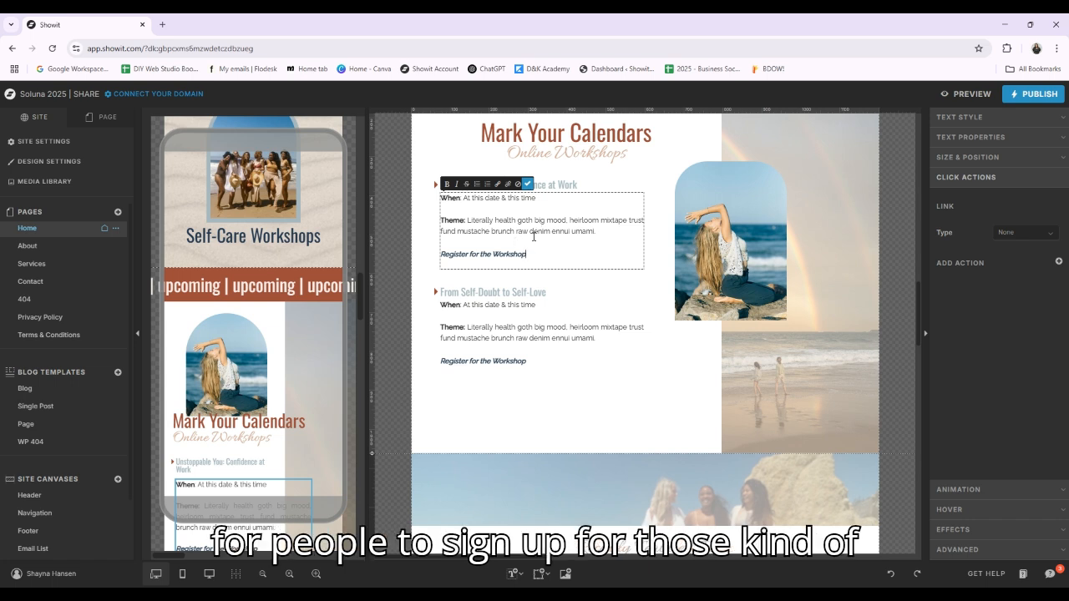
pyautogui.moveTo(529, 255); pyautogui.dragTo(440, 255)
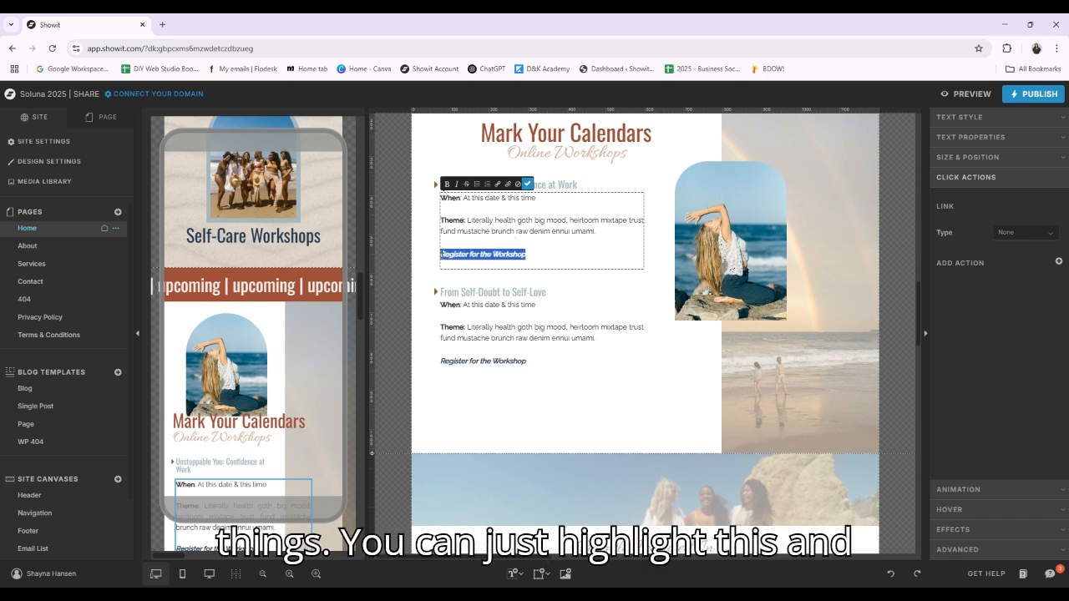
pyautogui.click(497, 185)
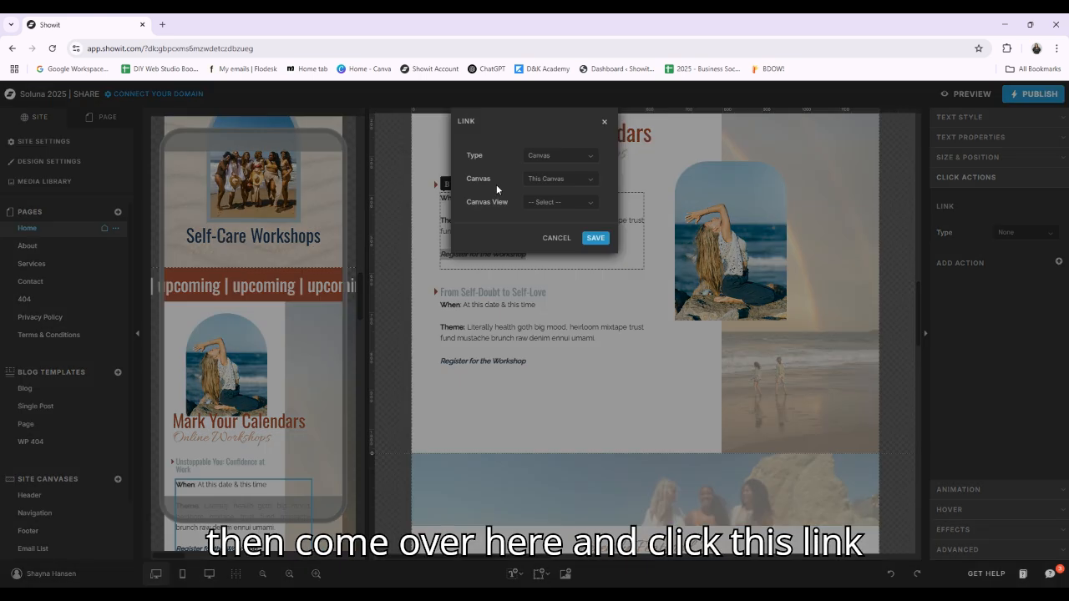
pyautogui.click(591, 159)
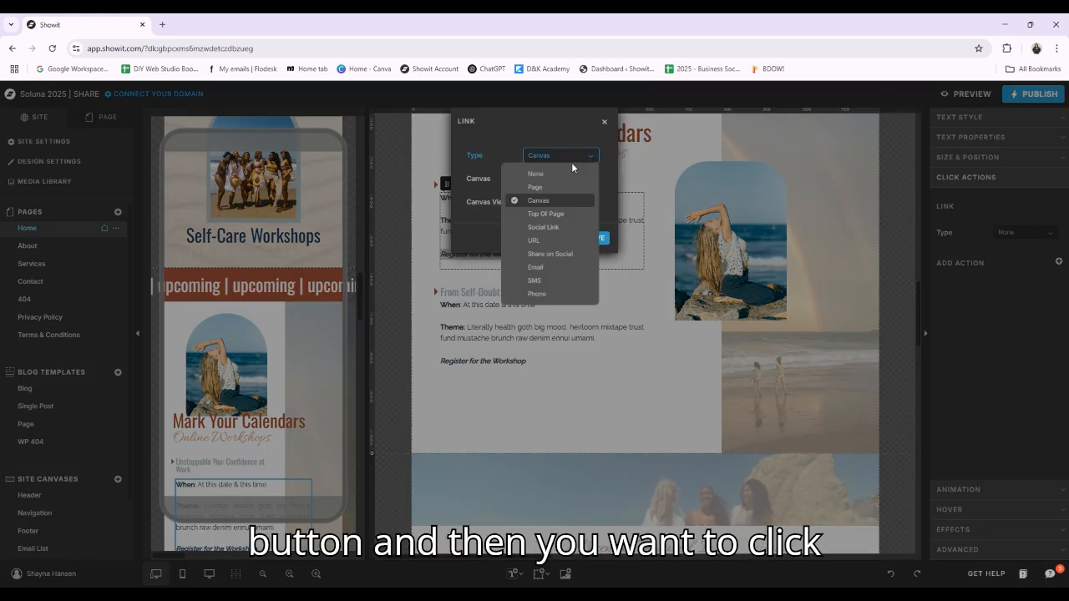
pyautogui.click(557, 240)
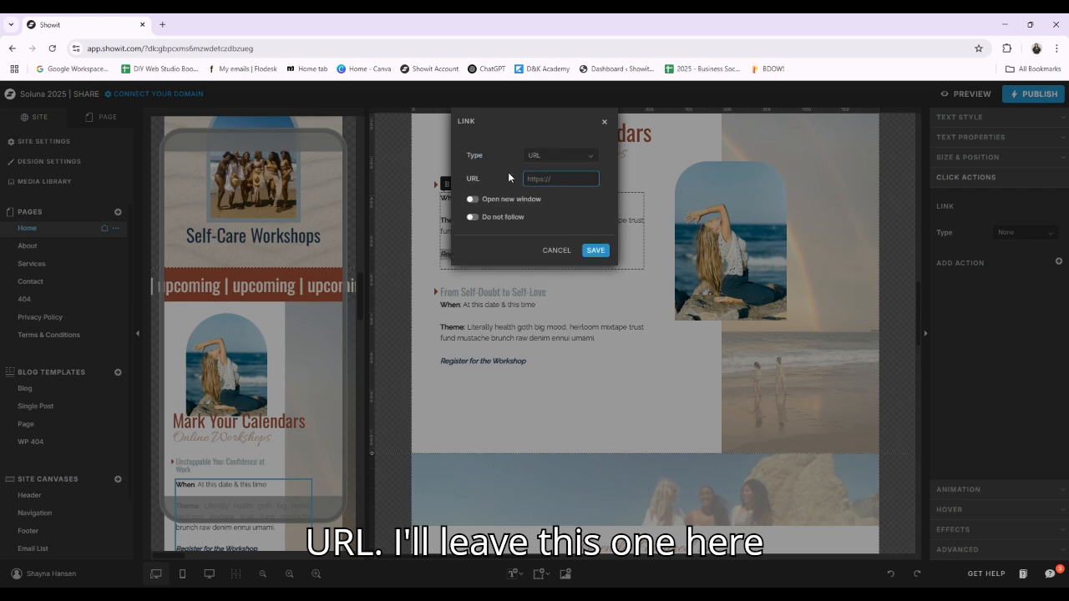
pyautogui.click(598, 252)
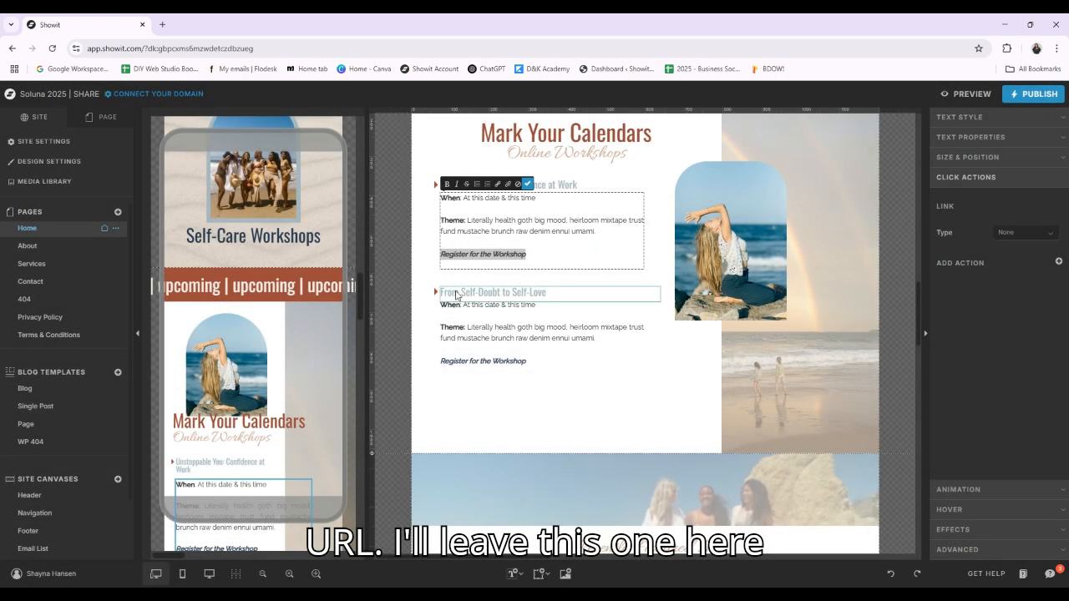
pyautogui.click(528, 185)
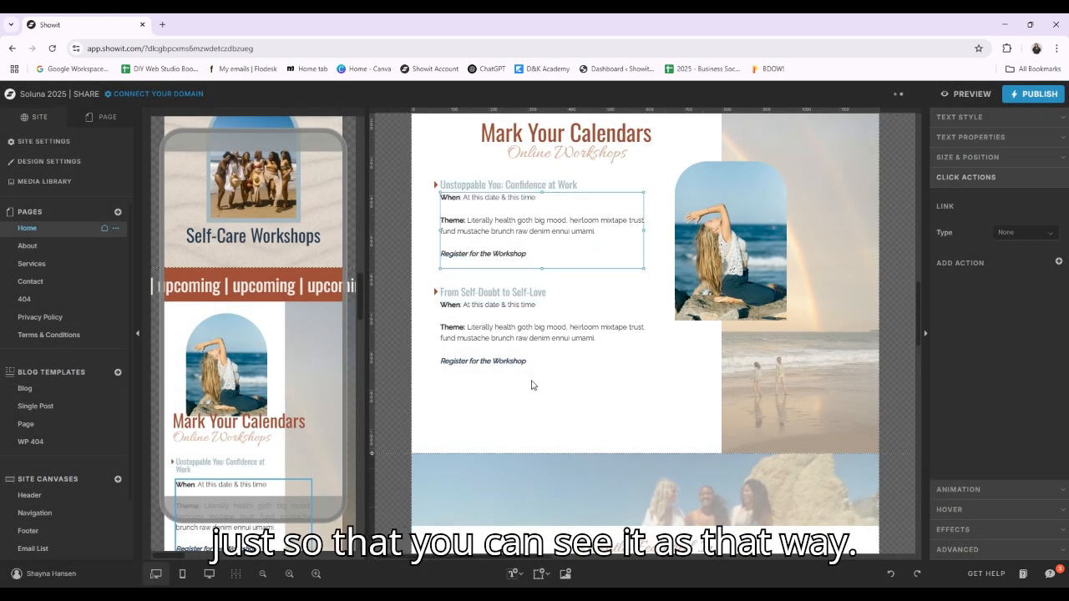
# Under "From Self-Doubt to Self-Love", give the workshop's whole details text a URL-type link with a blank address
pyautogui.doubleClick(533, 357)
pyautogui.moveTo(528, 361); pyautogui.dragTo(440, 360)
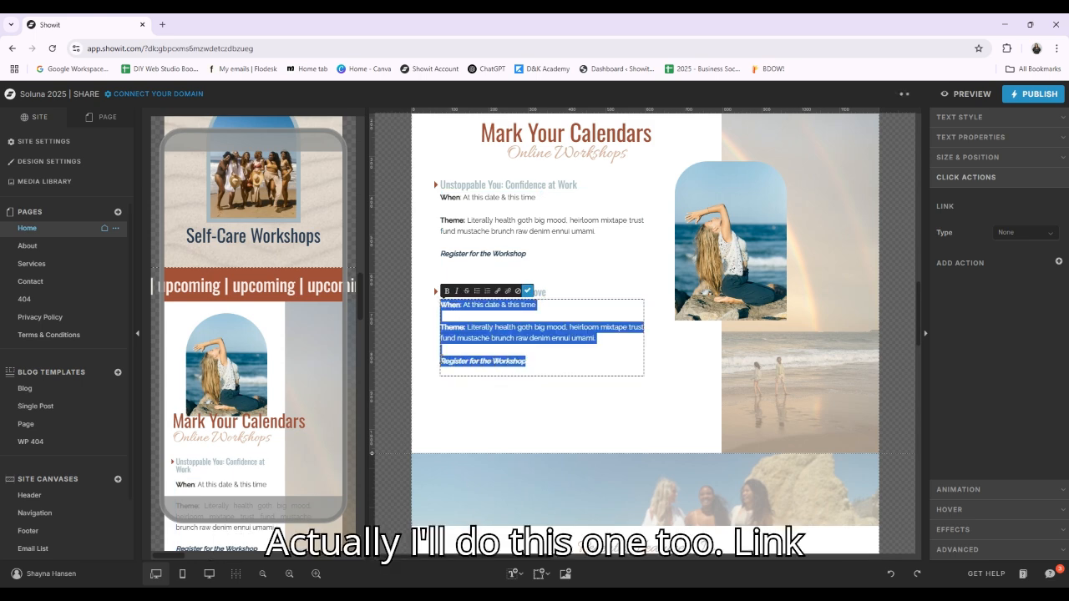
pyautogui.click(509, 297)
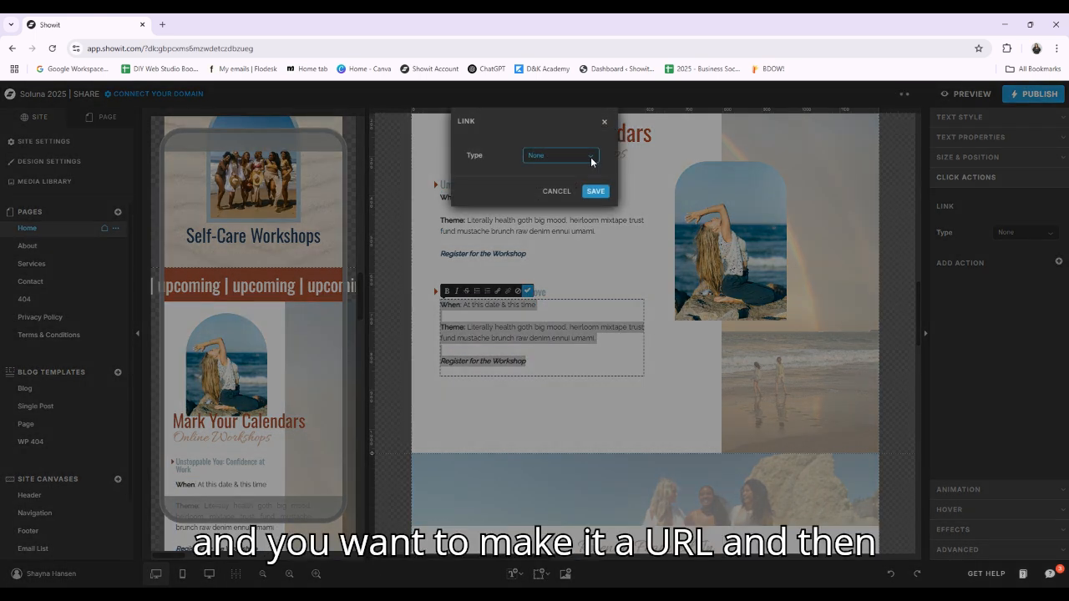
pyautogui.click(591, 162)
pyautogui.click(552, 236)
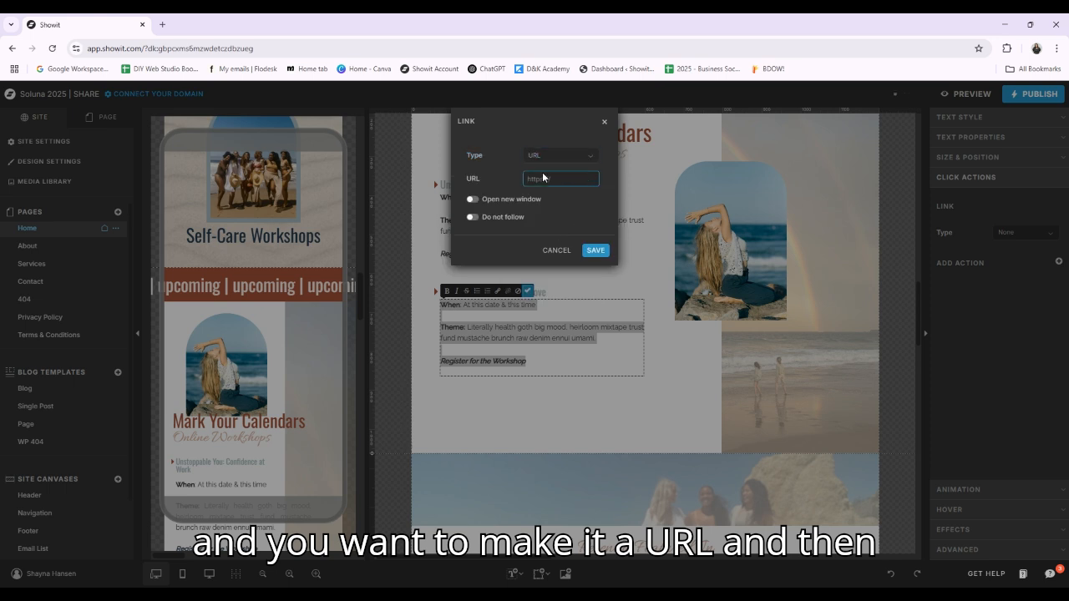
pyautogui.click(543, 177)
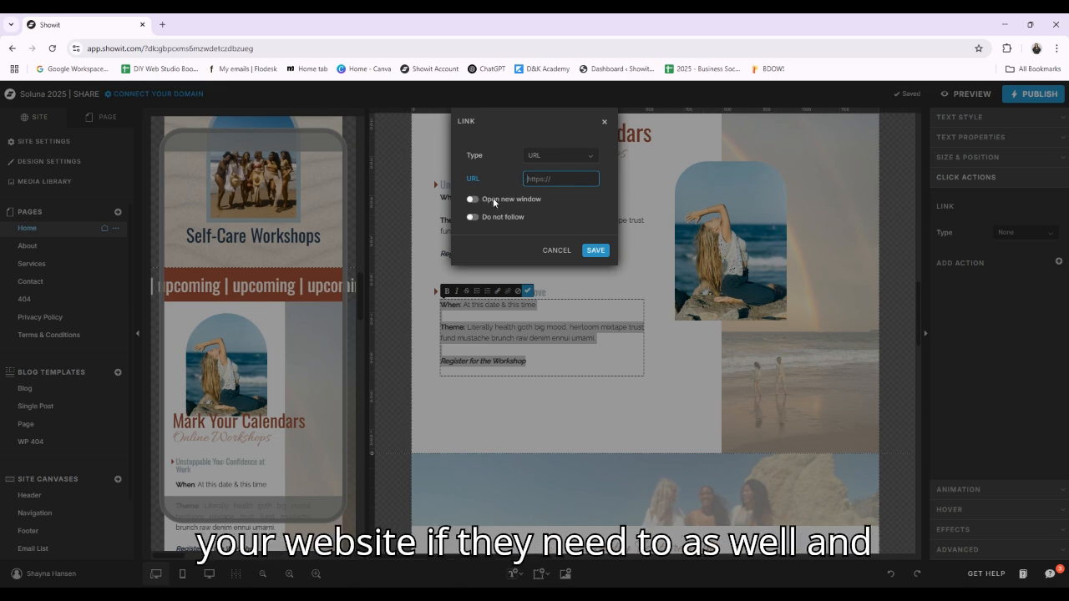
pyautogui.click(596, 250)
# Examine the Social Proof canvas in both its desktop and mobile layouts
pyautogui.scroll(-4, 757, 308)
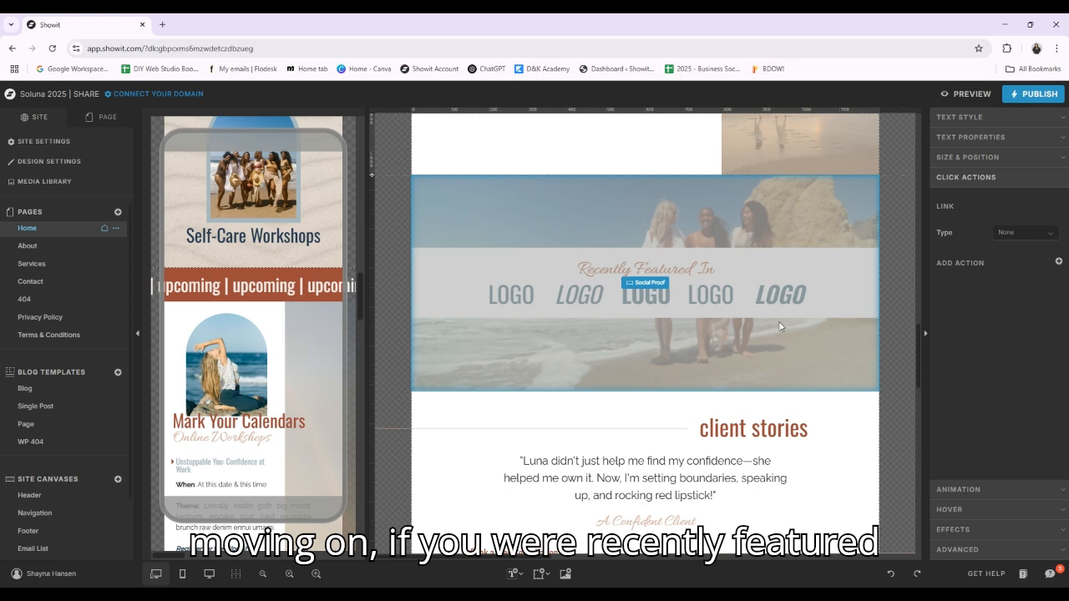
pyautogui.click(779, 327)
pyautogui.scroll(-1, 779, 327)
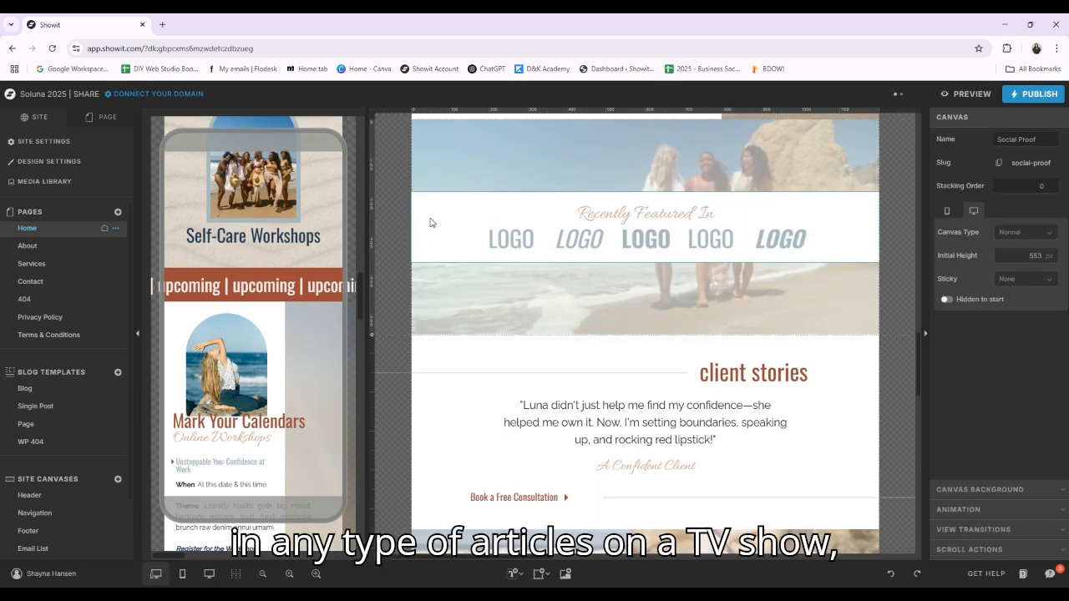
pyautogui.scroll(-5, 283, 258)
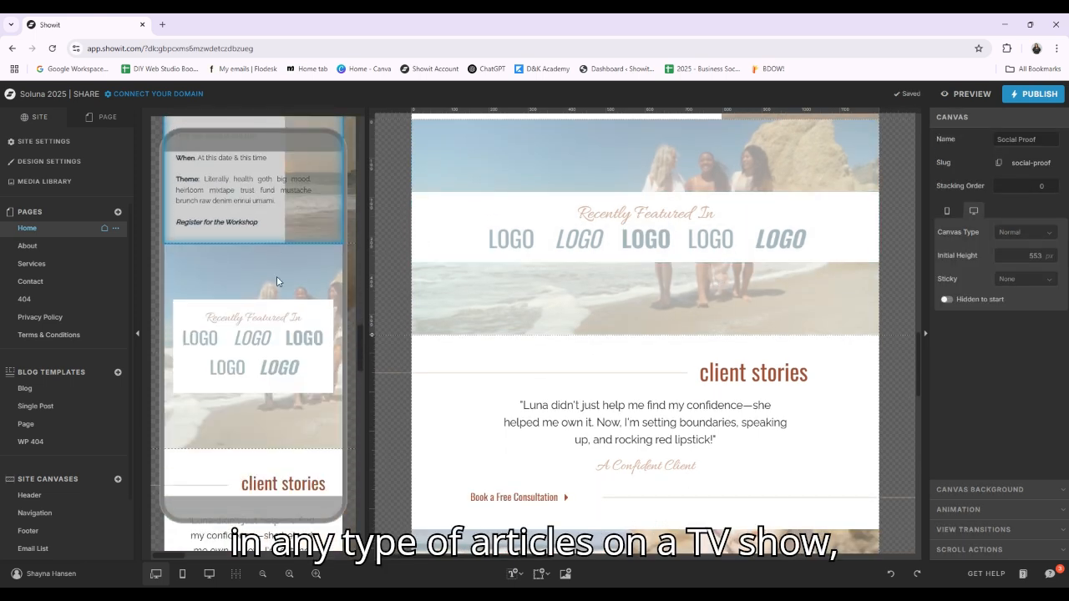
pyautogui.click(297, 316)
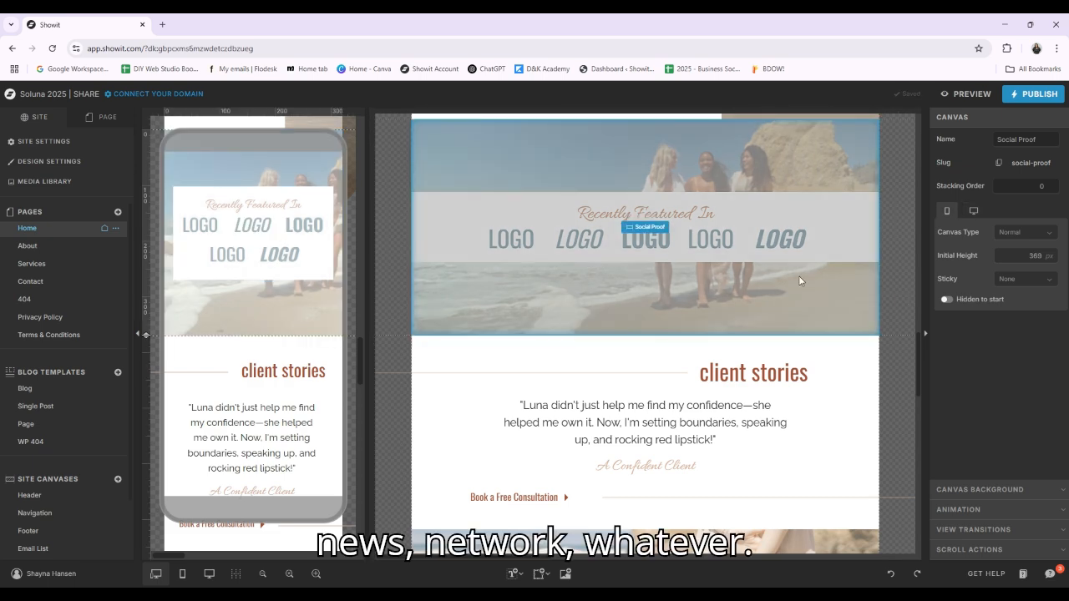
pyautogui.click(810, 282)
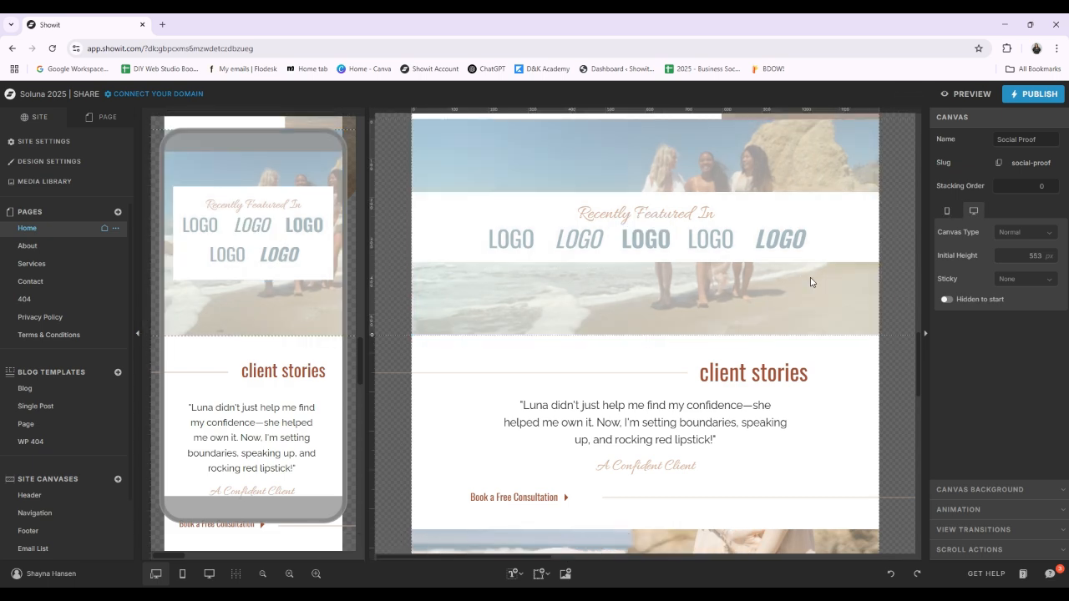
# Select each logo placeholder under "Recently Featured In" in turn, and the white box behind them
pyautogui.click(510, 239)
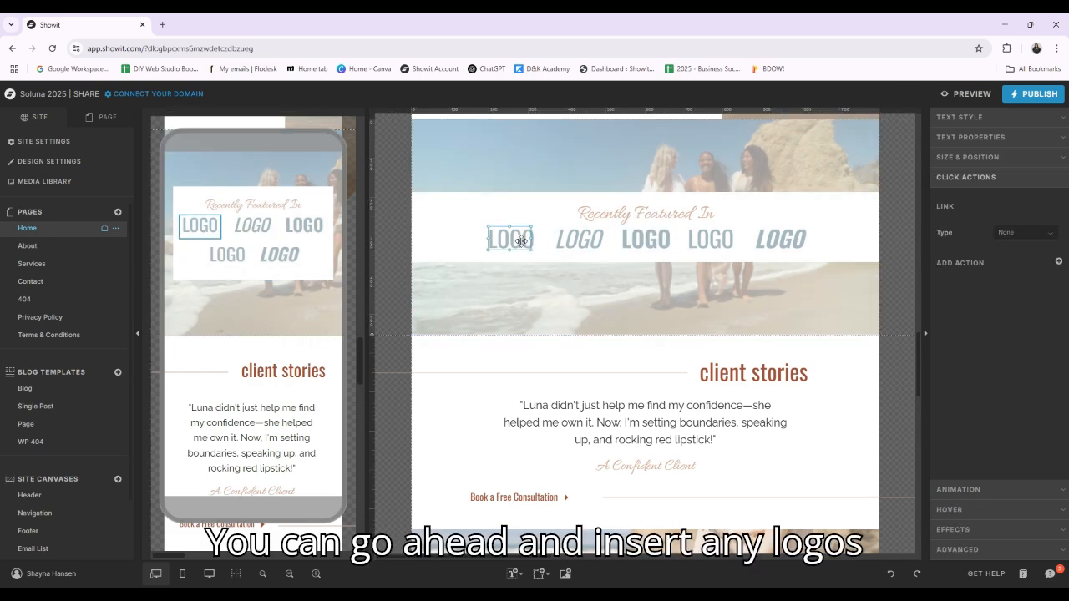
pyautogui.click(593, 244)
pyautogui.click(645, 240)
pyautogui.click(710, 239)
pyautogui.click(789, 242)
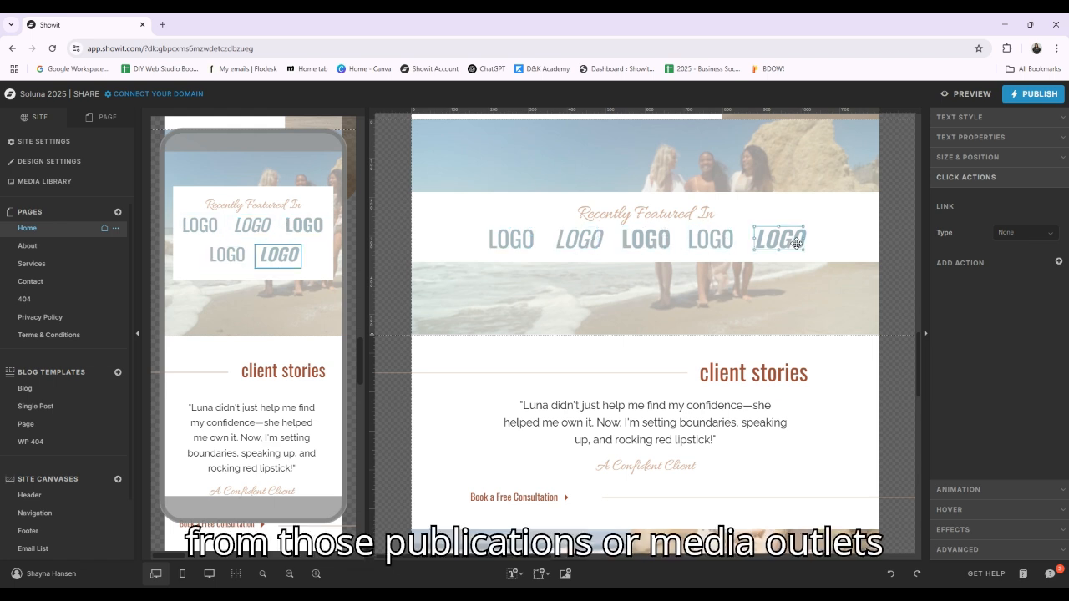
pyautogui.click(845, 245)
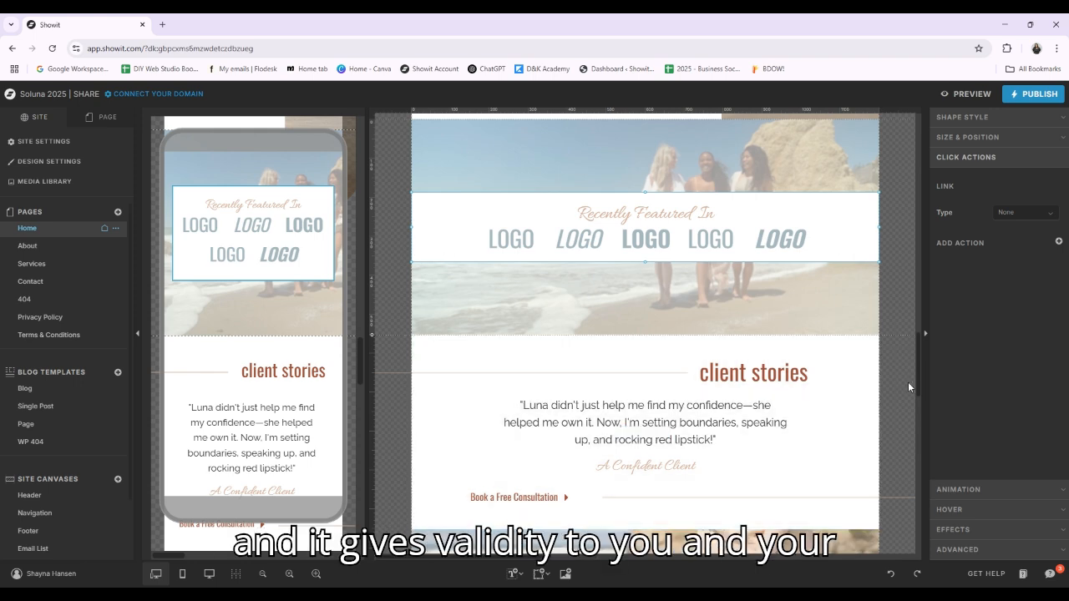
# Select the Testimonials canvas and show the Home page's canvases with their elements and views
pyautogui.scroll(-2, 861, 343)
pyautogui.scroll(-1, 856, 340)
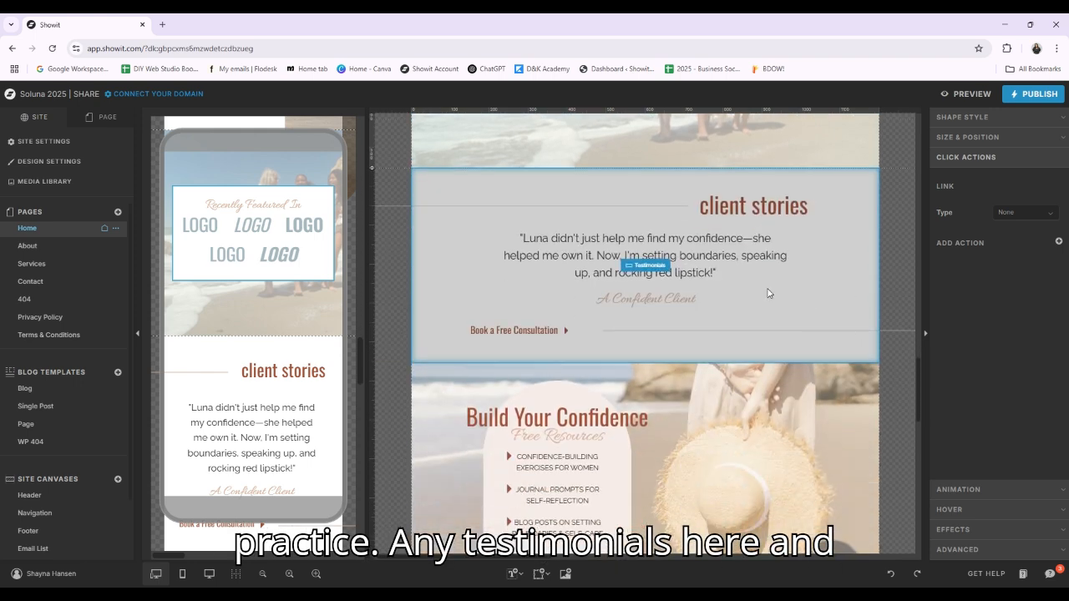
pyautogui.click(856, 337)
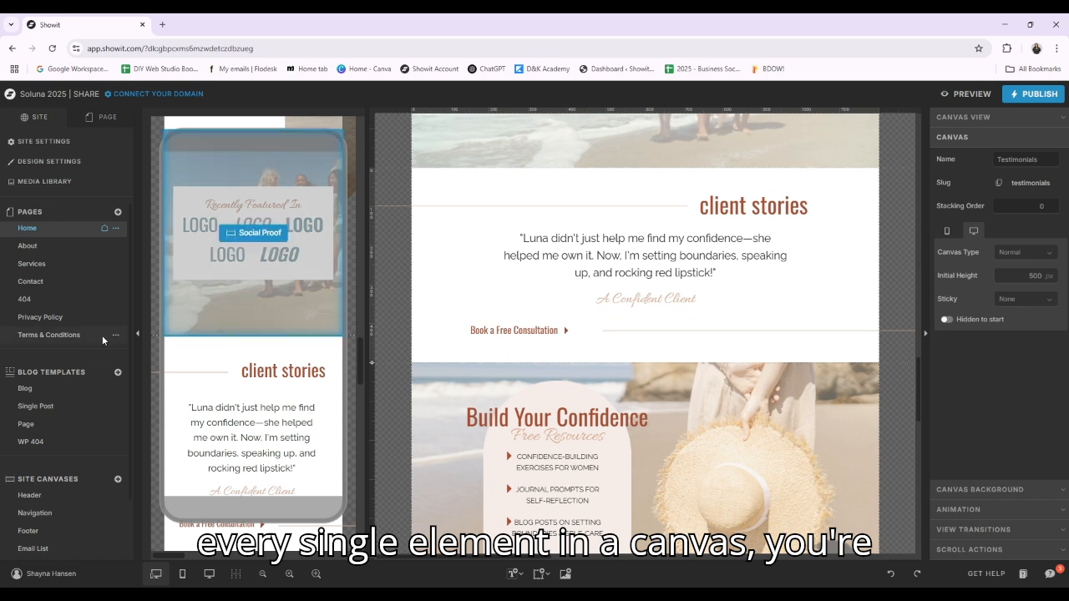
pyautogui.click(117, 121)
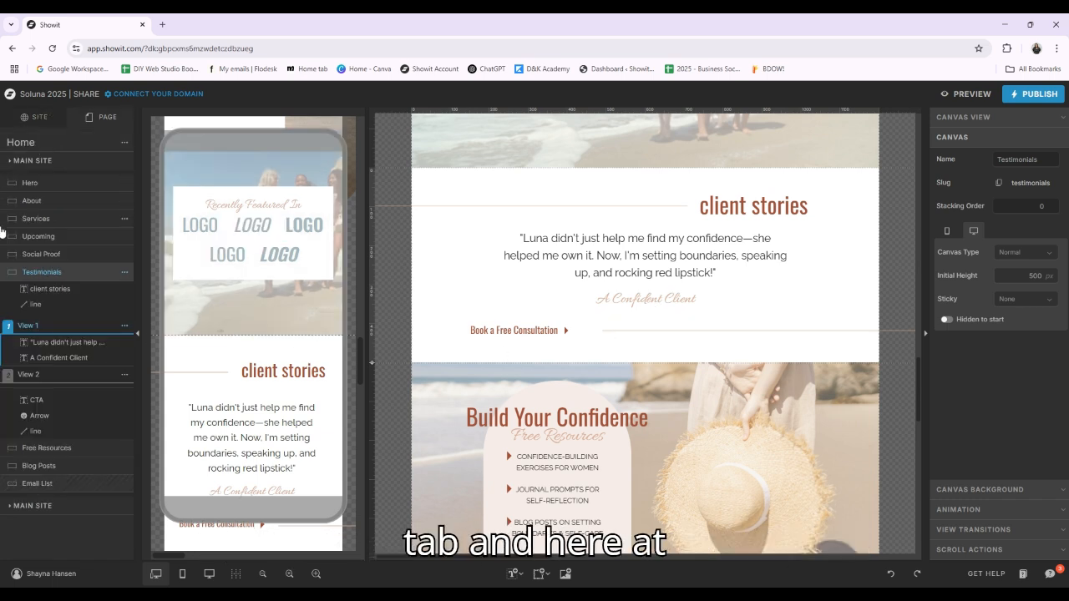
# Compare View 1 and View 2 of the Testimonials canvas and select the testimonial quote in View 2
pyautogui.click(28, 331)
pyautogui.click(28, 328)
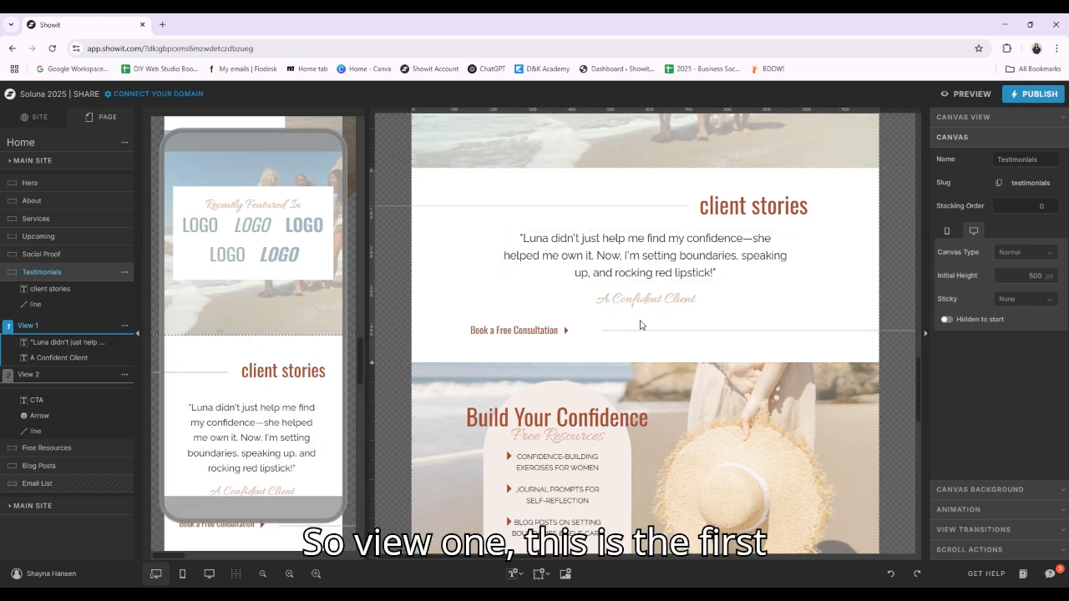
pyautogui.click(53, 377)
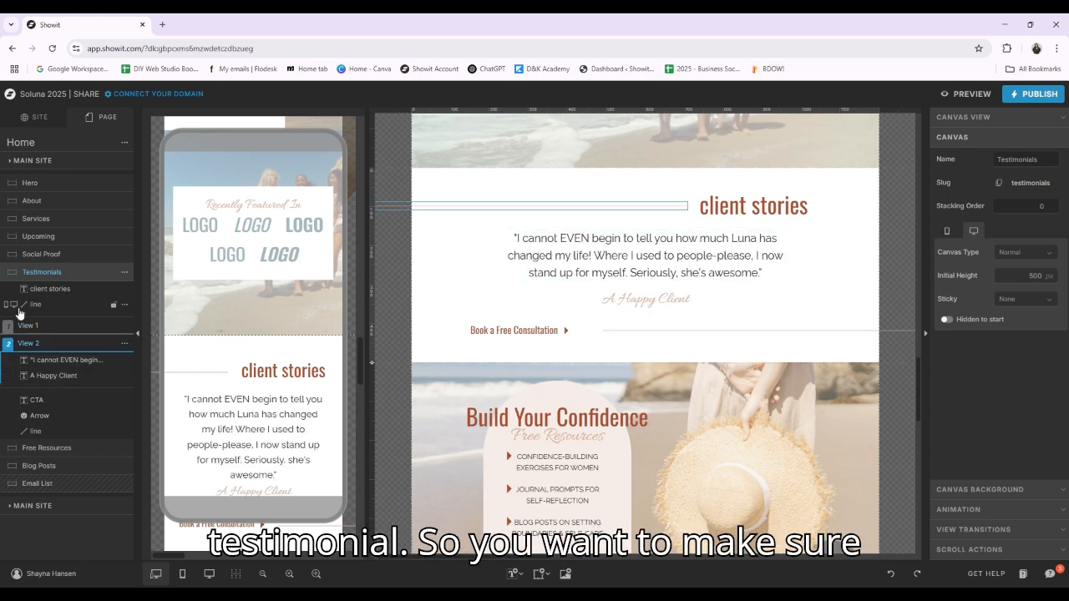
pyautogui.click(50, 326)
pyautogui.click(54, 380)
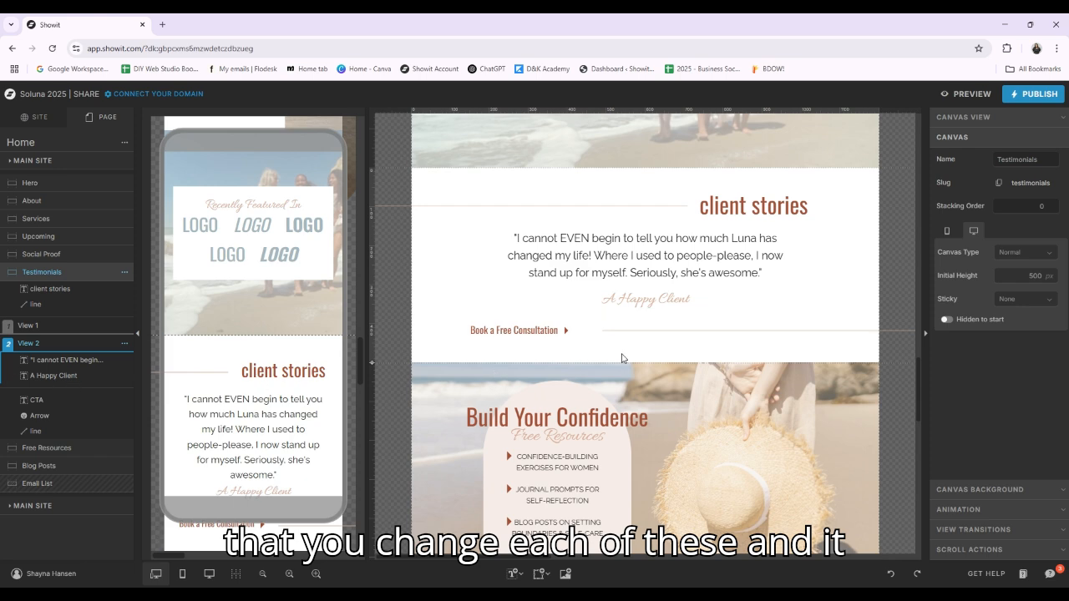
pyautogui.click(540, 266)
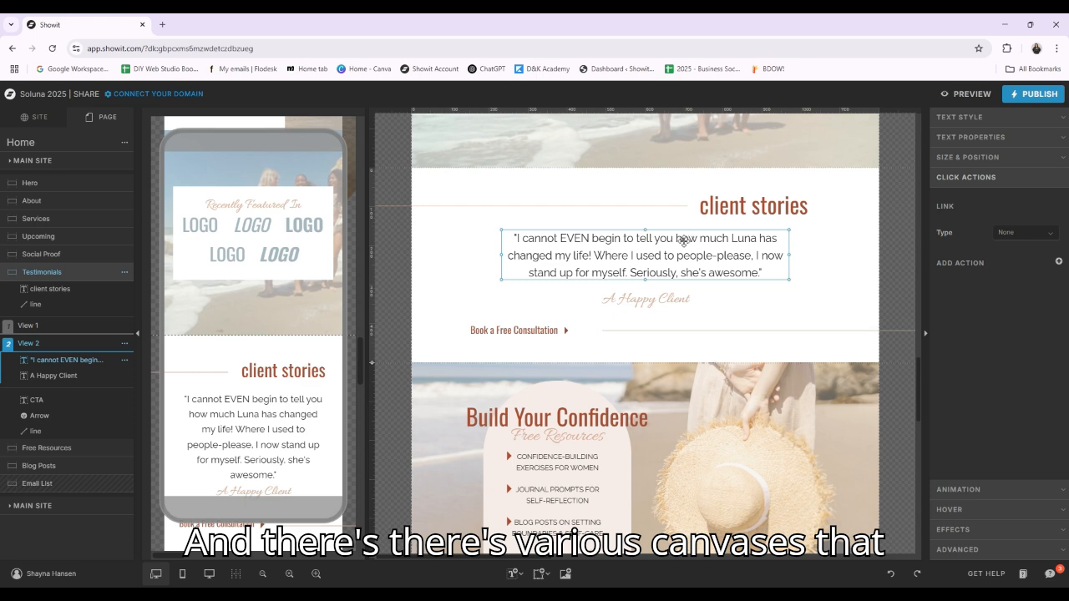
pyautogui.scroll(10, 856, 275)
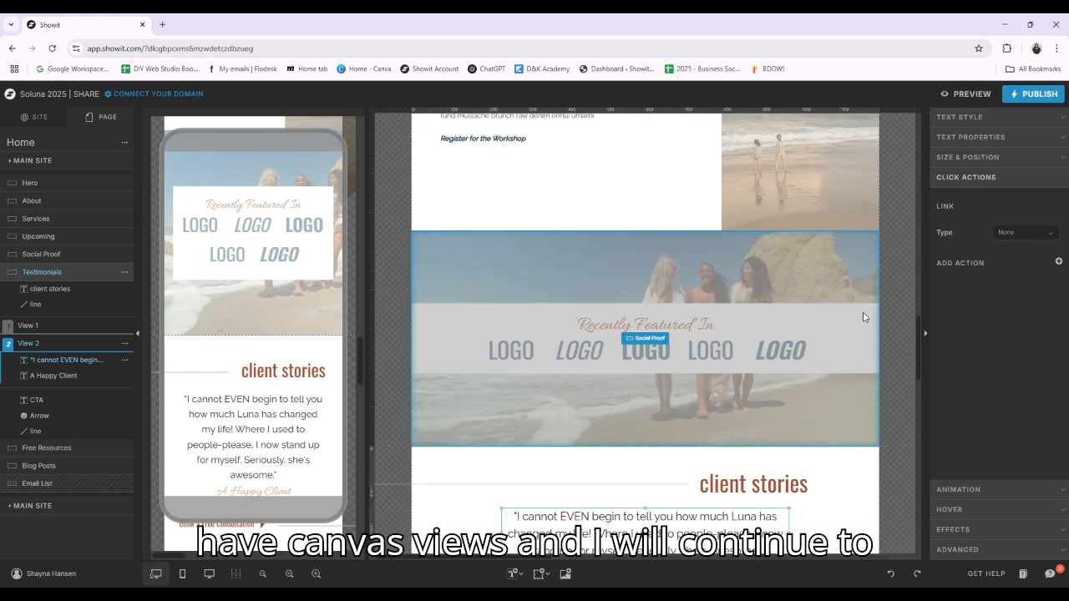
pyautogui.scroll(-12, 825, 355)
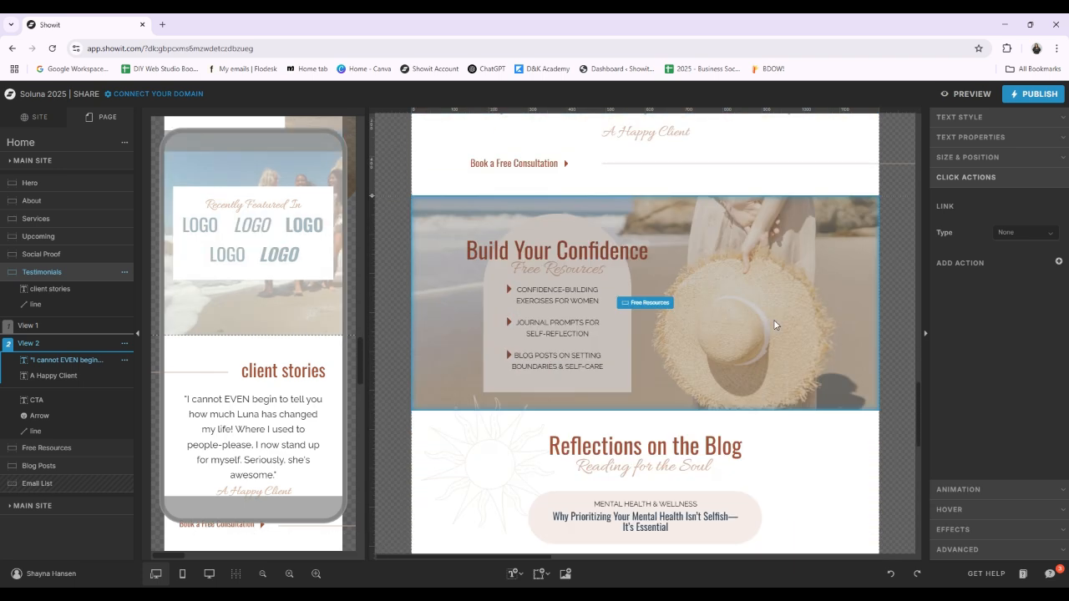
# Select the Free Resources canvas and inspect the link settings of its three resource texts in turn
pyautogui.click(767, 316)
pyautogui.scroll(-2, 767, 316)
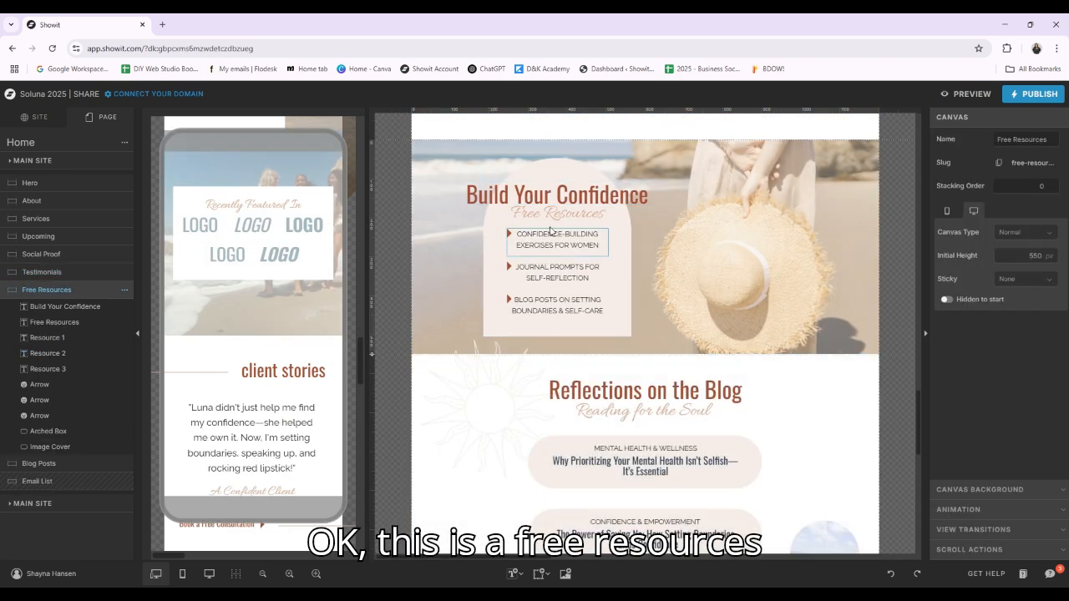
pyautogui.click(573, 243)
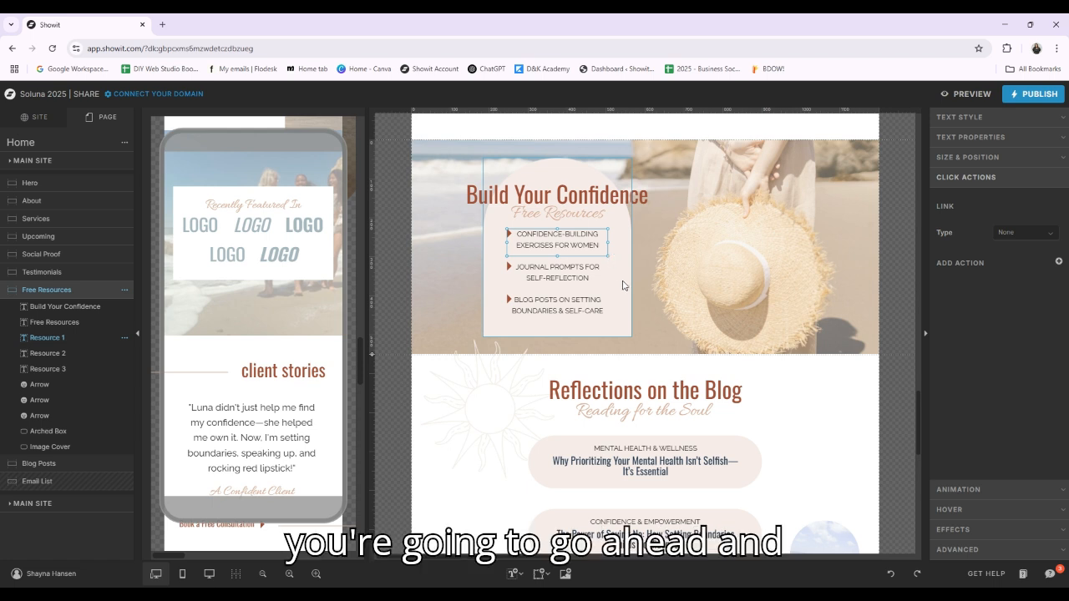
pyautogui.click(558, 272)
pyautogui.click(560, 296)
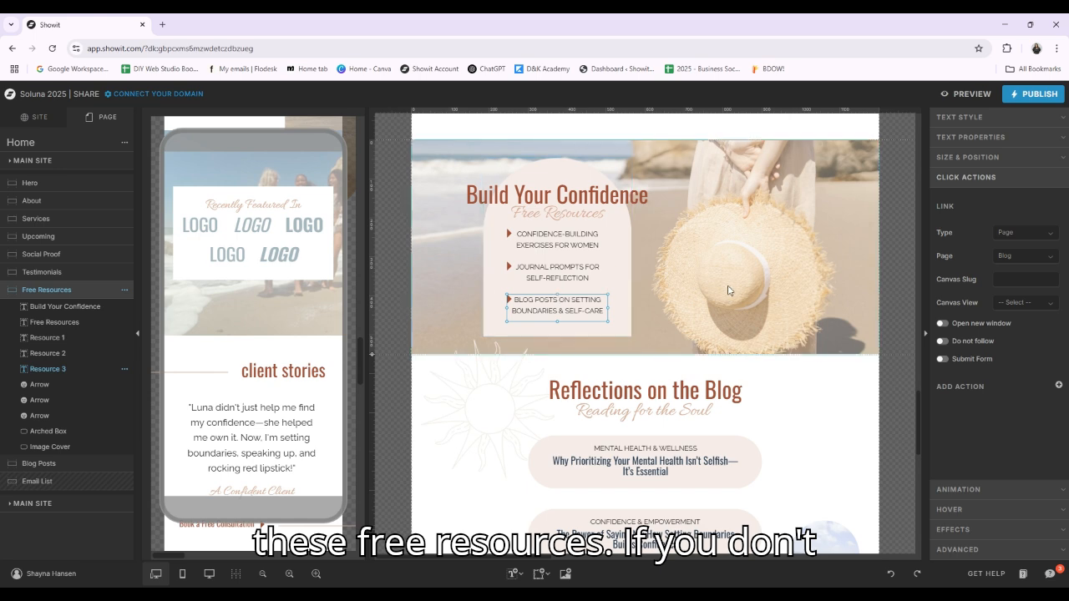
pyautogui.scroll(1, 888, 311)
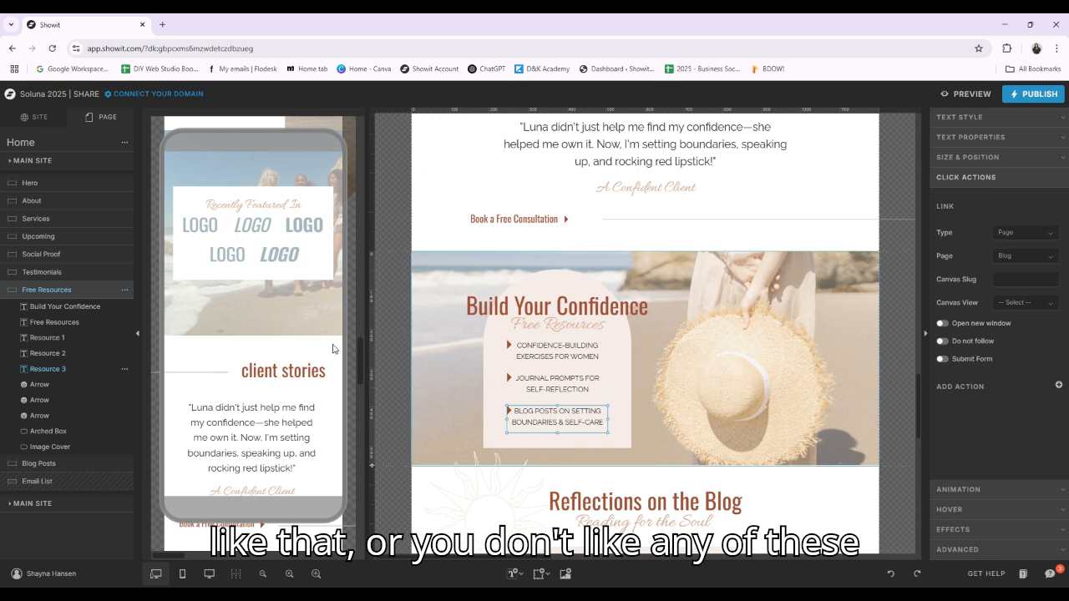
pyautogui.scroll(2, 698, 255)
pyautogui.scroll(-3, 747, 348)
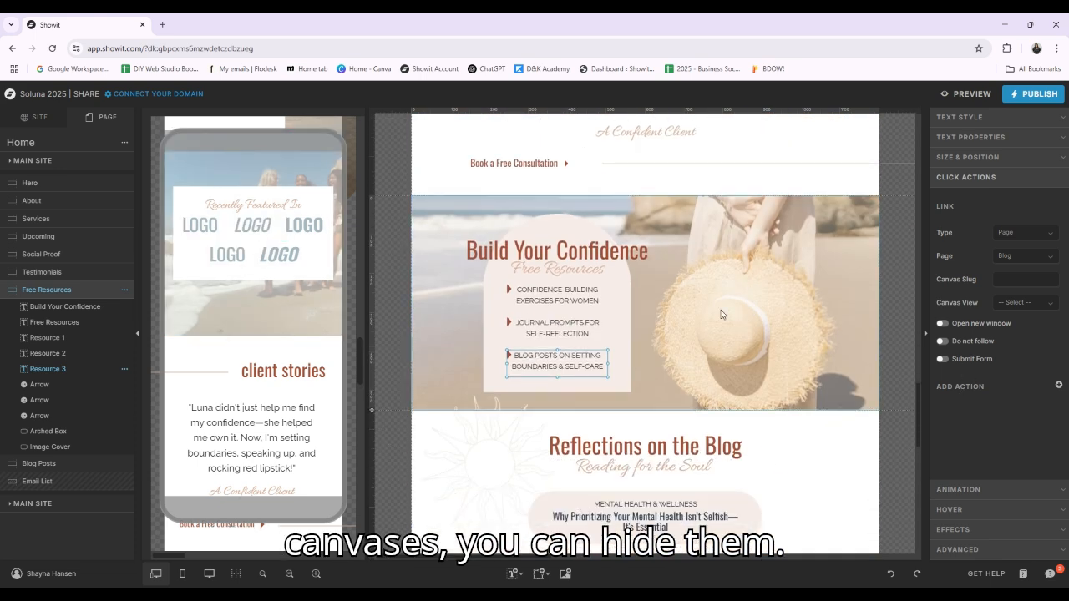
# Hide the Free Resources canvas on both desktop and mobile and check the page without it
pyautogui.click(123, 292)
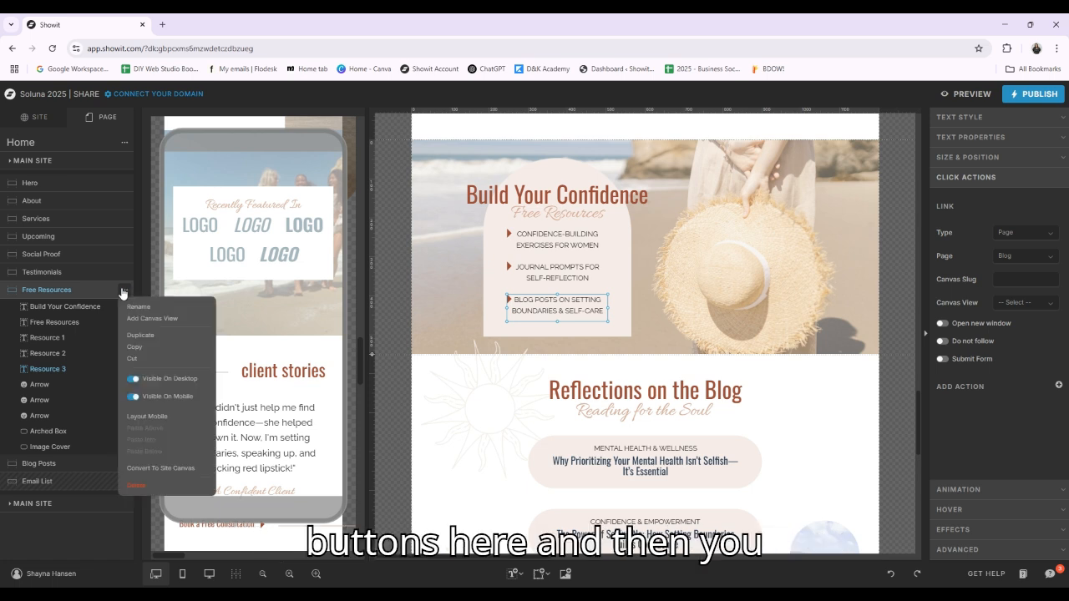
pyautogui.click(134, 379)
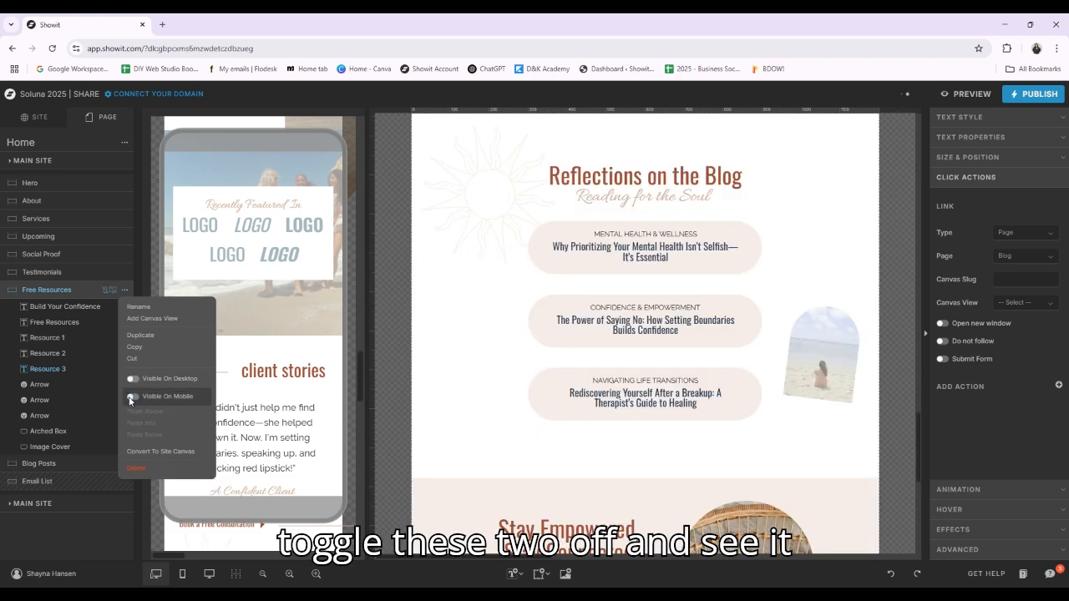
pyautogui.click(132, 396)
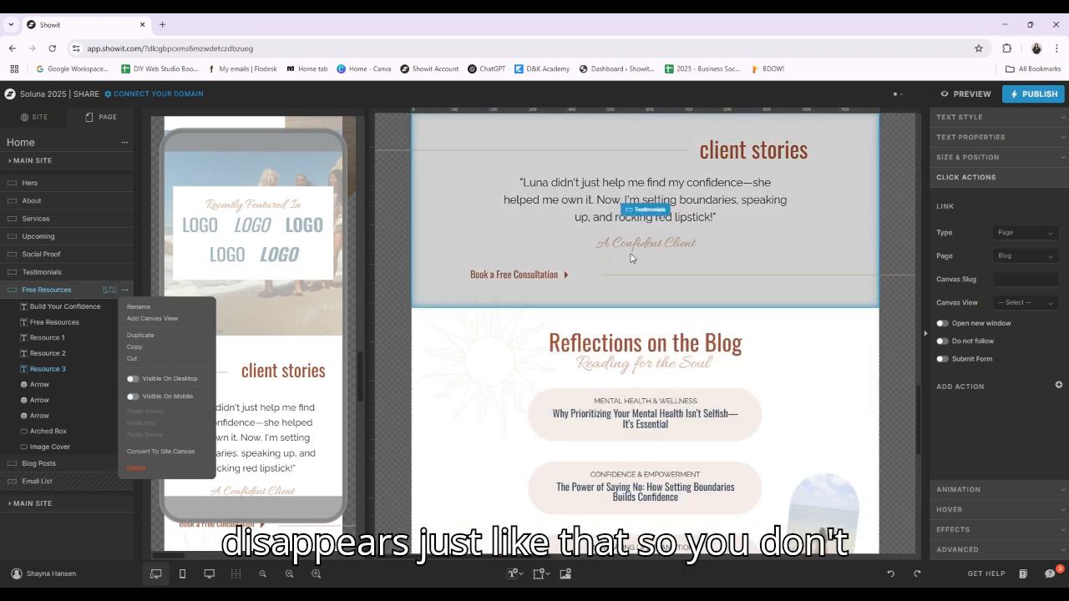
pyautogui.scroll(-2, 644, 209)
# Make the Free Resources canvas visible again on both desktop and mobile
pyautogui.click(134, 379)
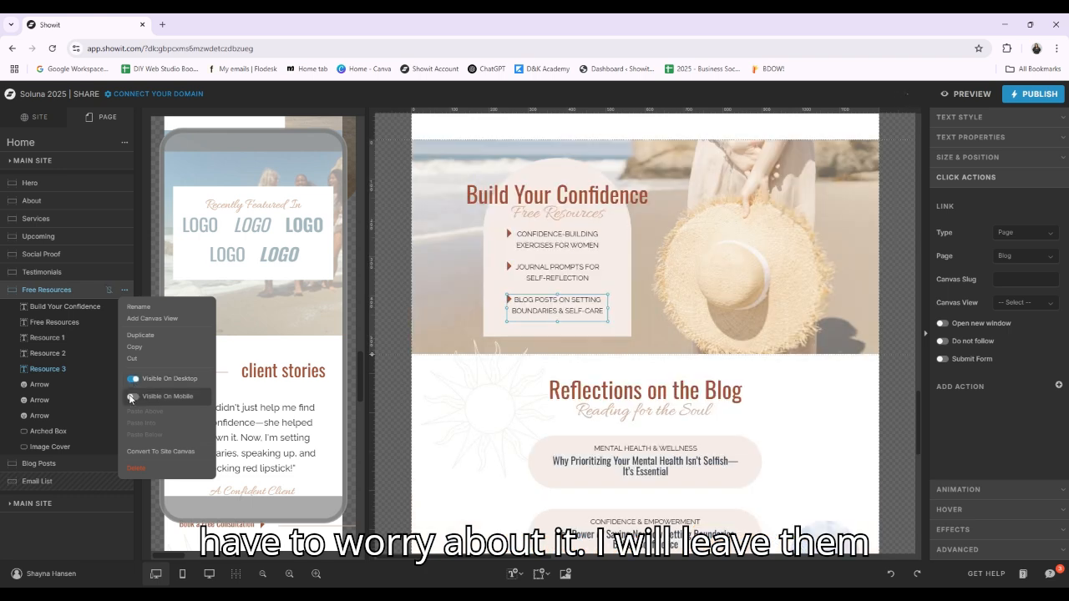
pyautogui.click(132, 396)
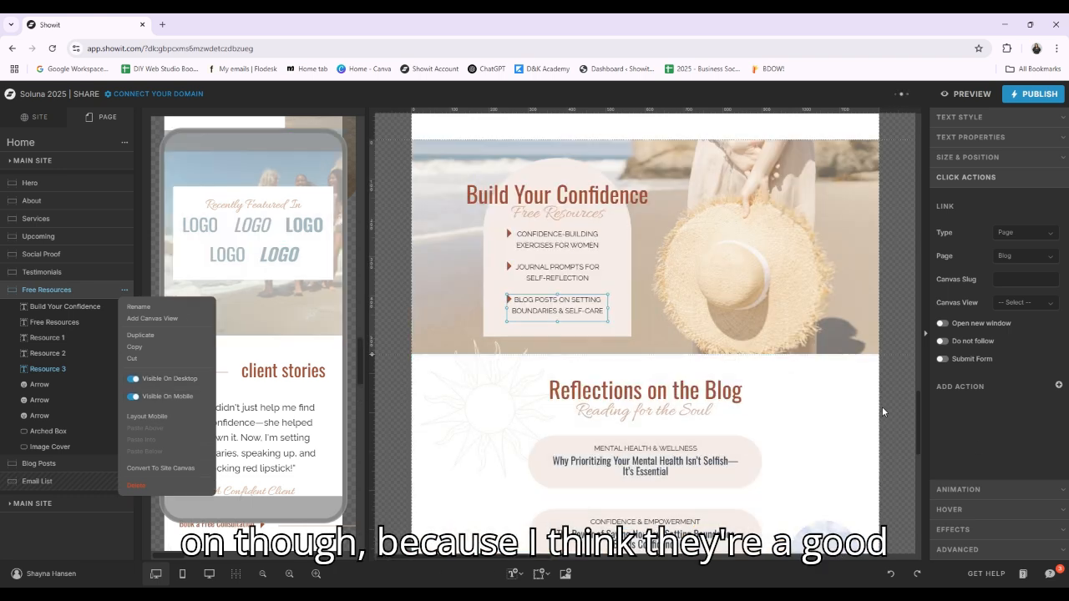
pyautogui.click(882, 418)
# Select the Blog Posts canvas and examine the link type and page options of its first two blog post titles
pyautogui.scroll(-2, 885, 405)
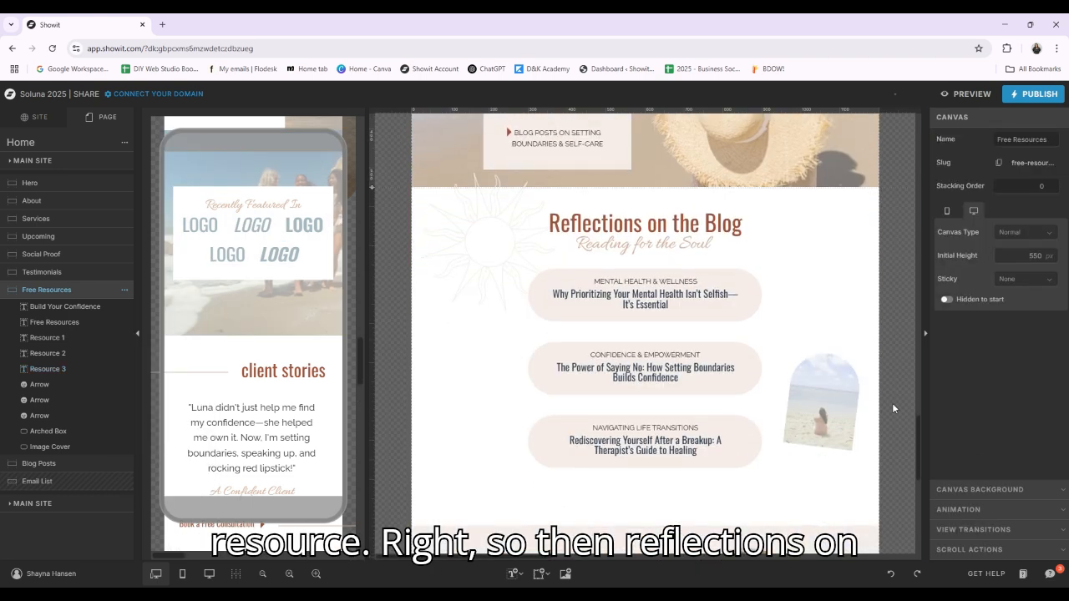
pyautogui.click(771, 294)
pyautogui.scroll(-1, 771, 297)
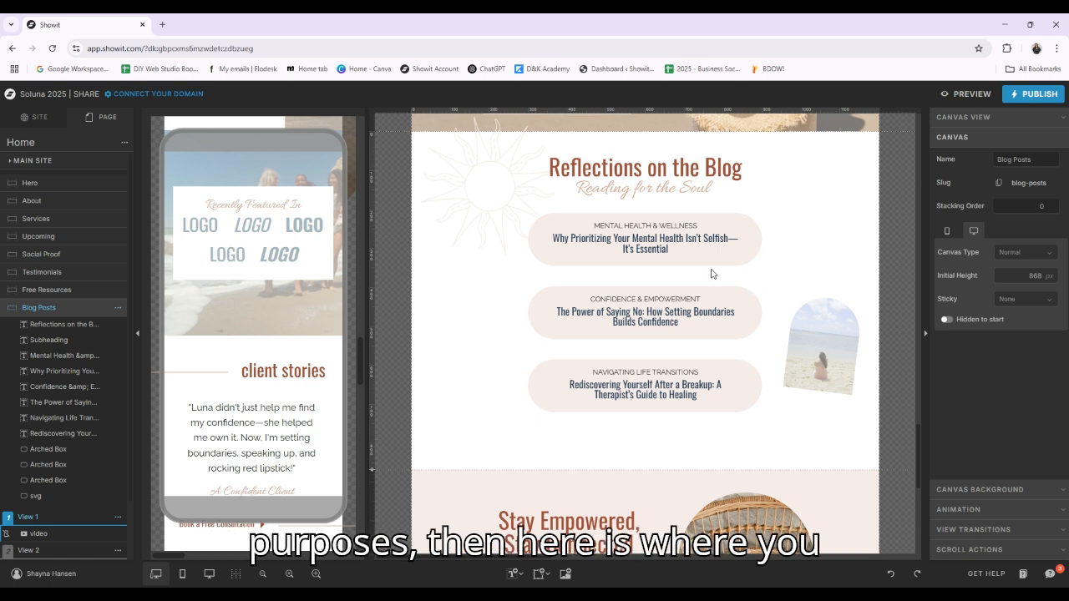
pyautogui.click(670, 248)
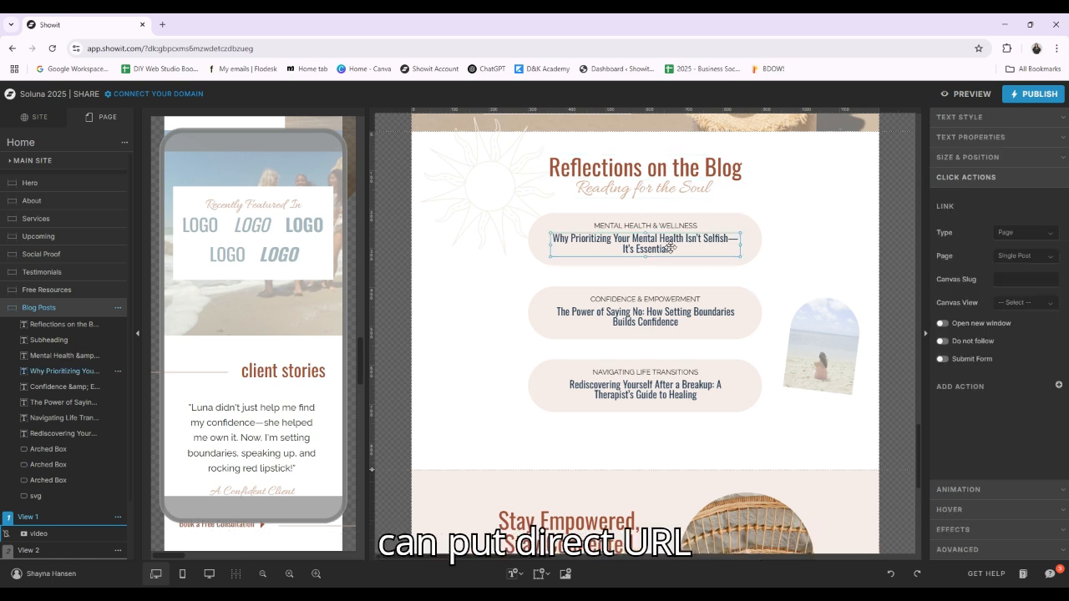
pyautogui.click(1052, 237)
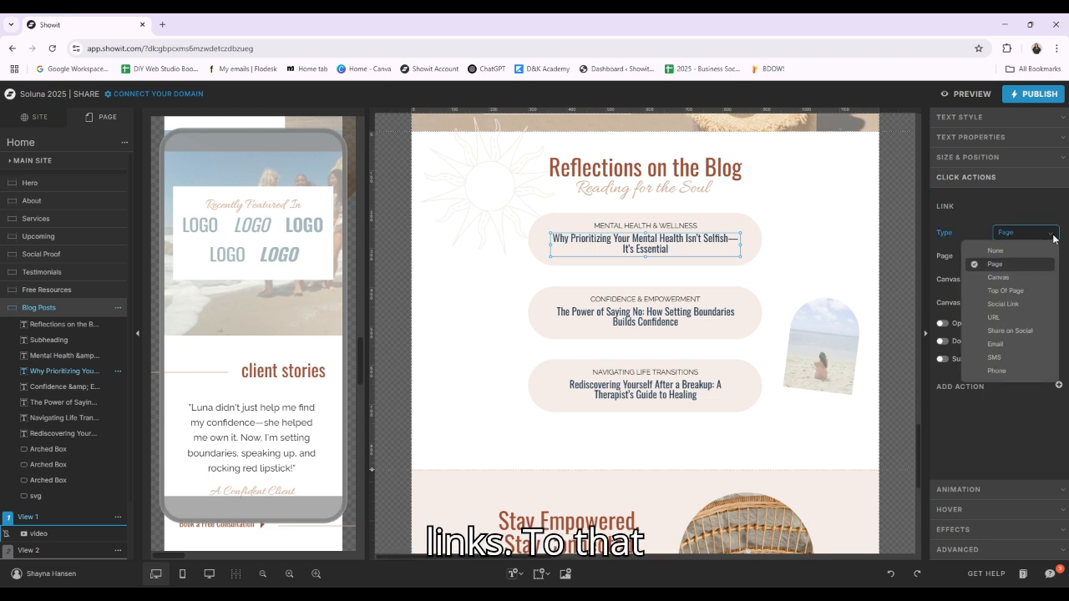
pyautogui.click(647, 322)
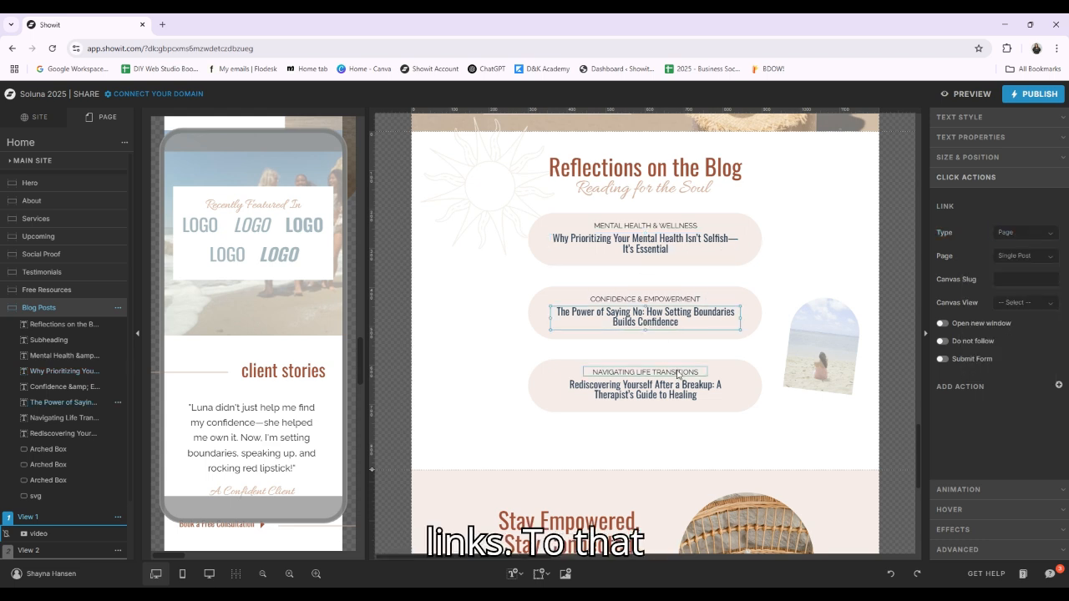
pyautogui.click(683, 244)
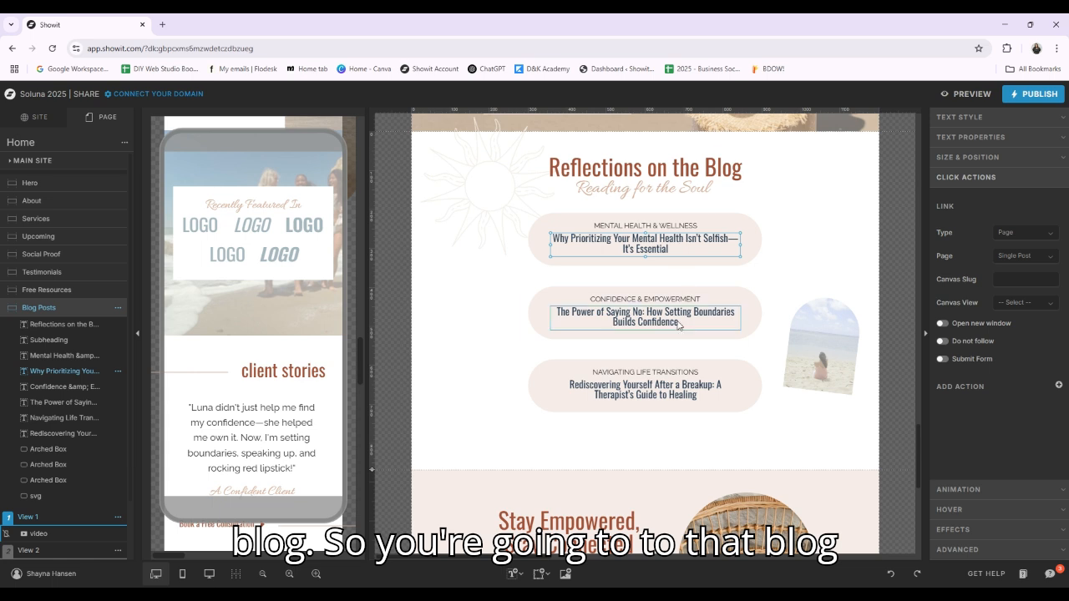
pyautogui.click(678, 326)
pyautogui.click(1046, 257)
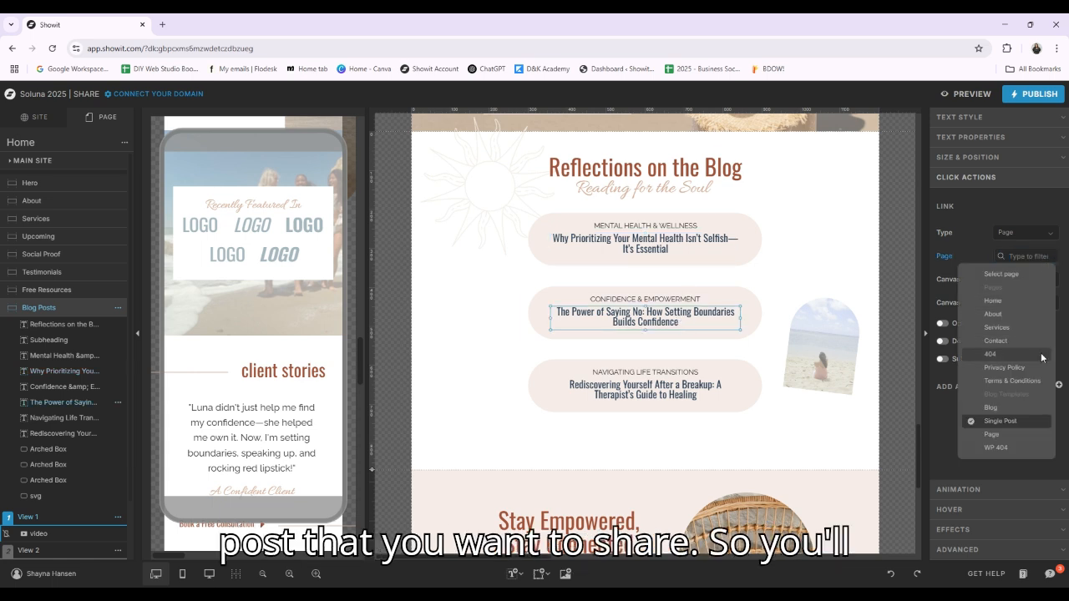
# Select the first blog post title and open its "Mental Health & Wellness" category label for text editing
pyautogui.click(645, 242)
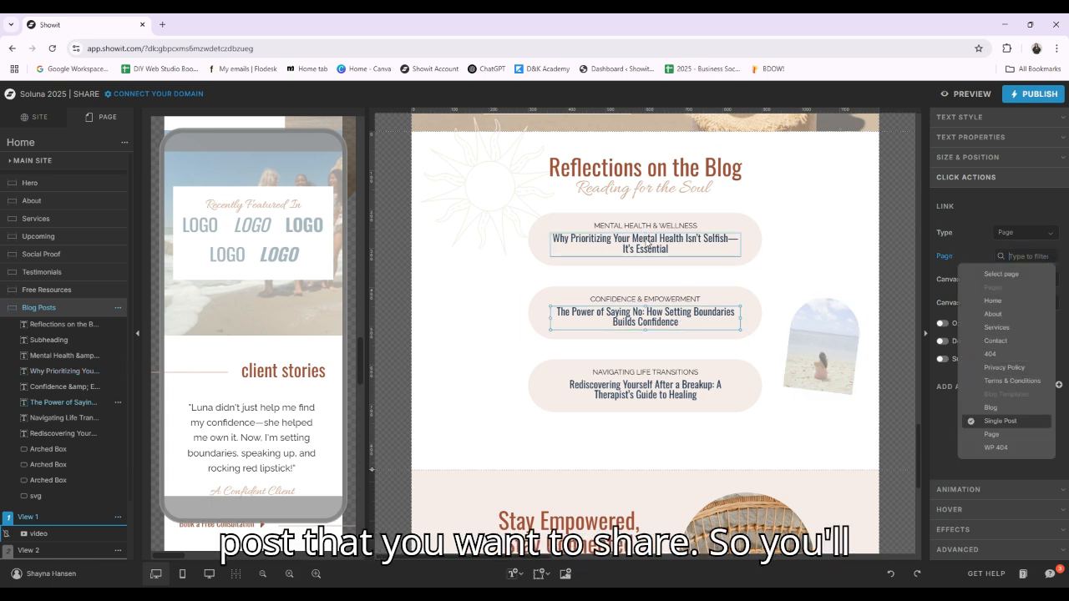
pyautogui.click(685, 225)
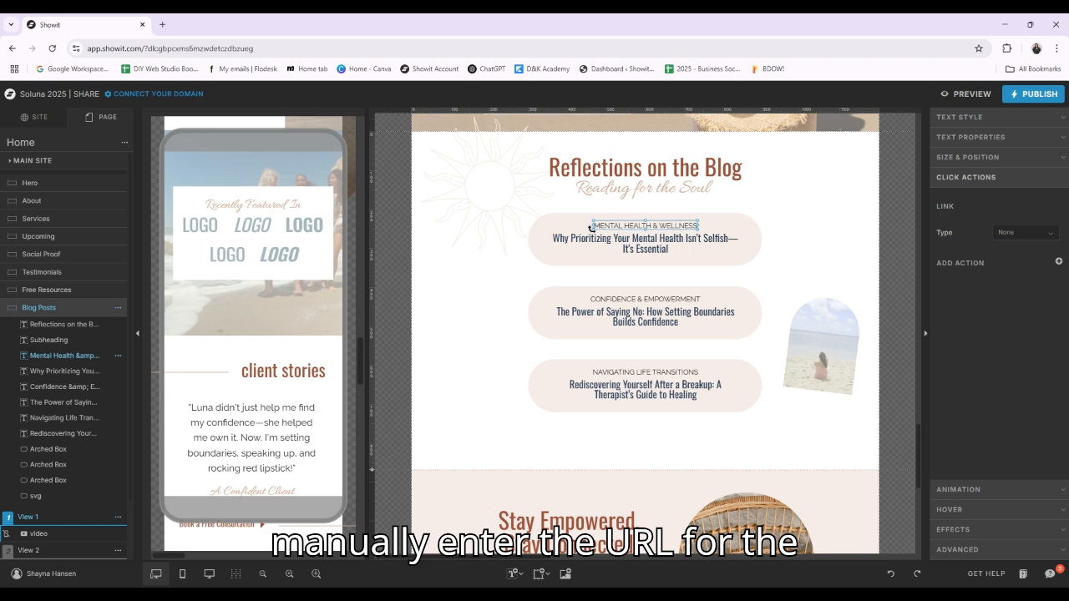
pyautogui.doubleClick(660, 225)
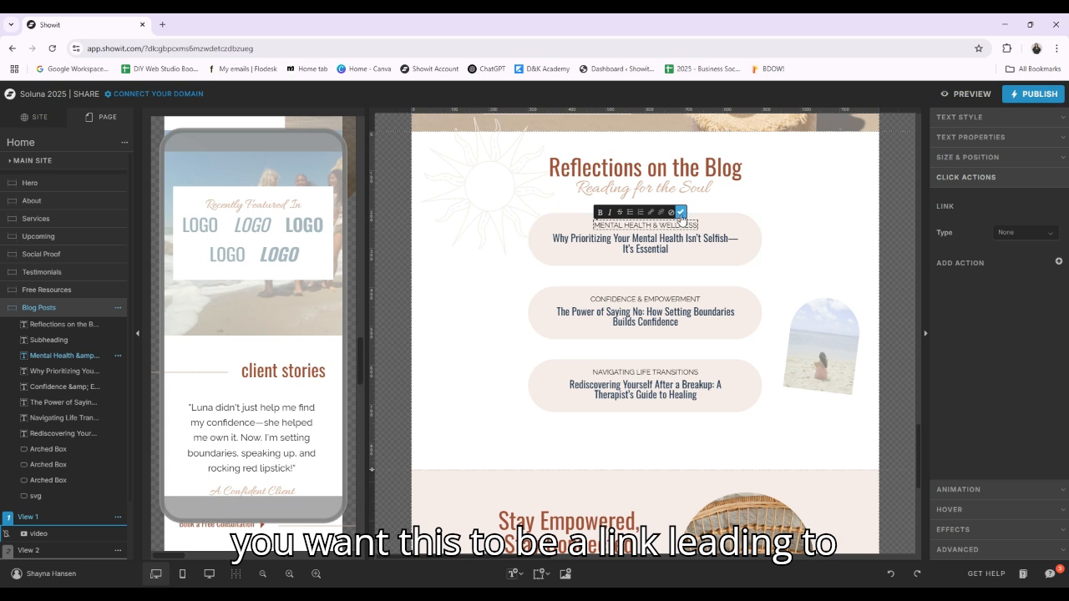
# Set the link type to URL for each of the three blog post titles in the Blog Posts canvas
pyautogui.click(665, 239)
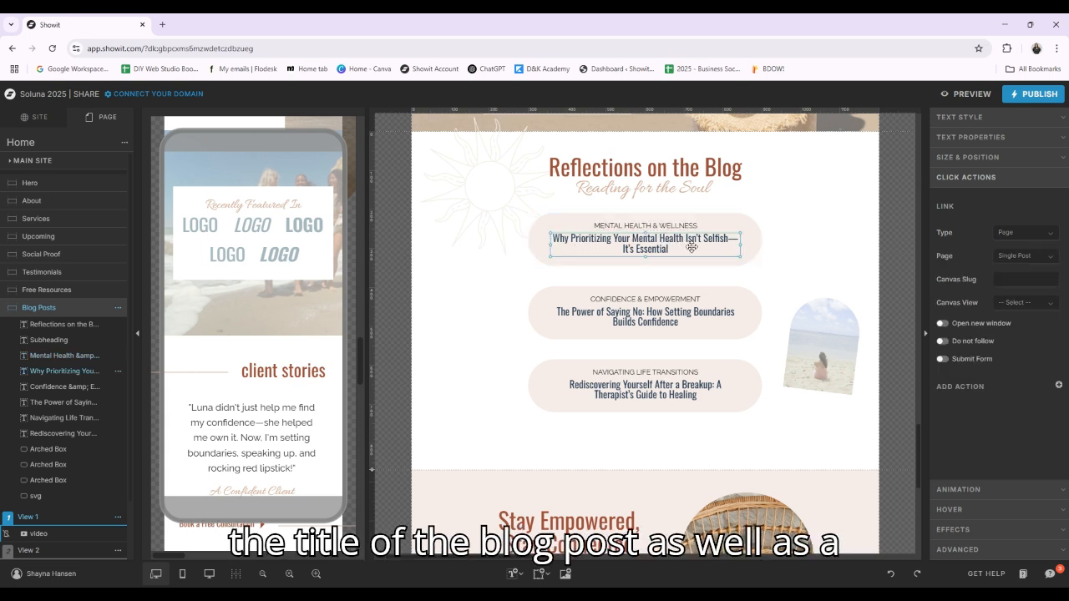
pyautogui.click(1039, 234)
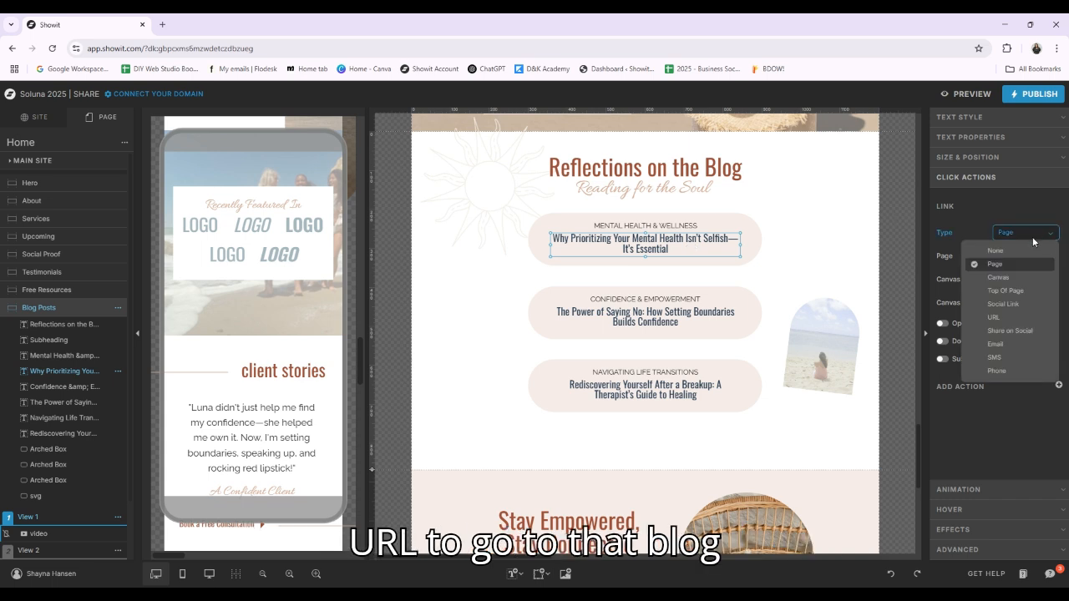
pyautogui.click(1024, 318)
pyautogui.click(683, 323)
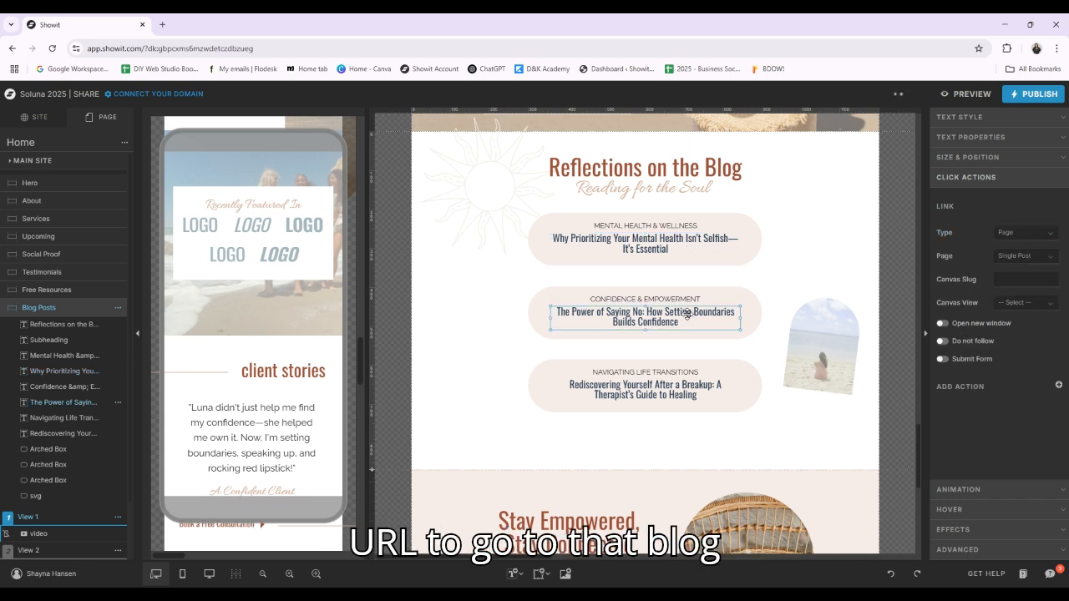
pyautogui.click(1024, 233)
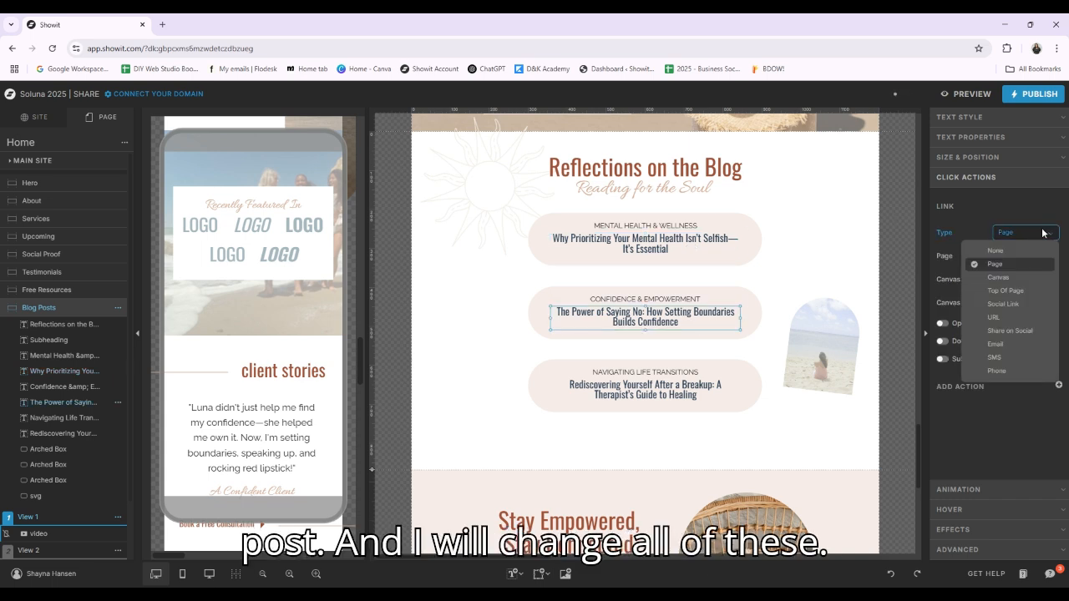
pyautogui.click(1024, 317)
pyautogui.click(664, 408)
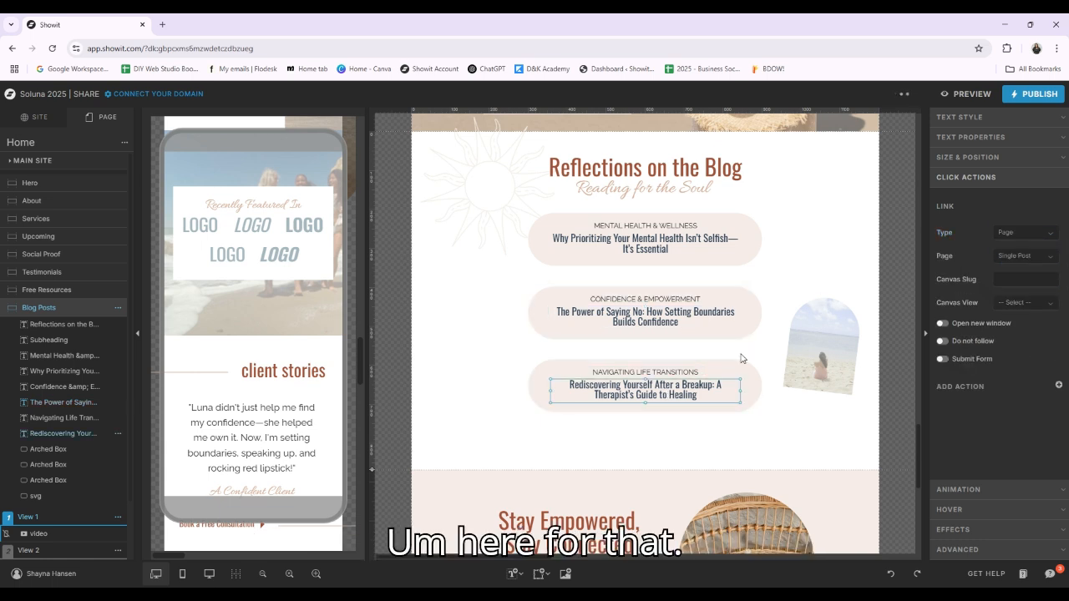
pyautogui.click(1024, 232)
pyautogui.click(1012, 317)
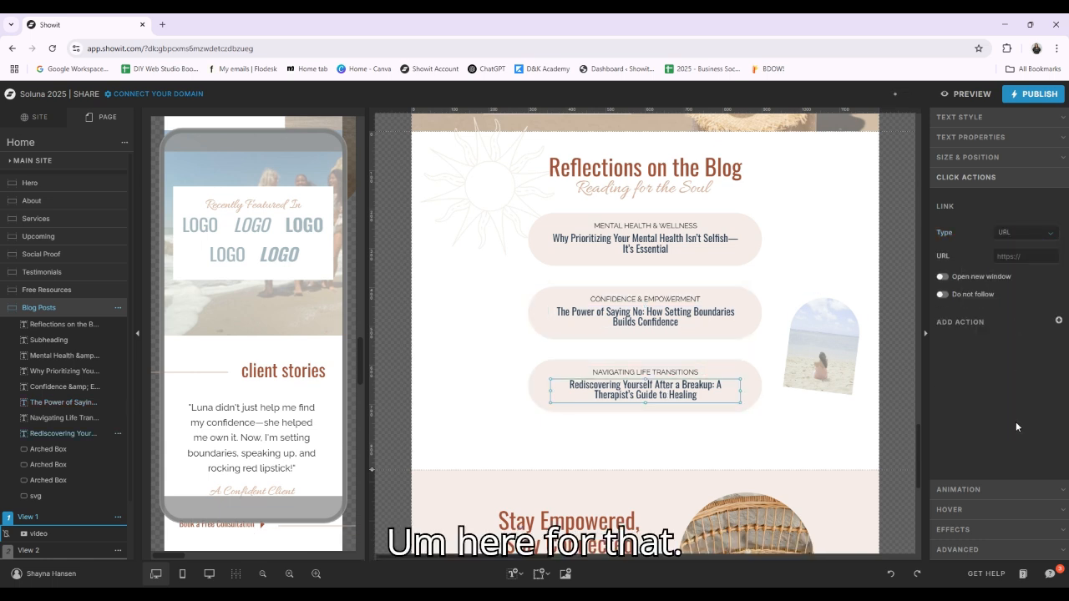
# Select the Email List canvas below the blog posts and open it as a site canvas for editing
pyautogui.scroll(-2, 679, 313)
pyautogui.click(650, 282)
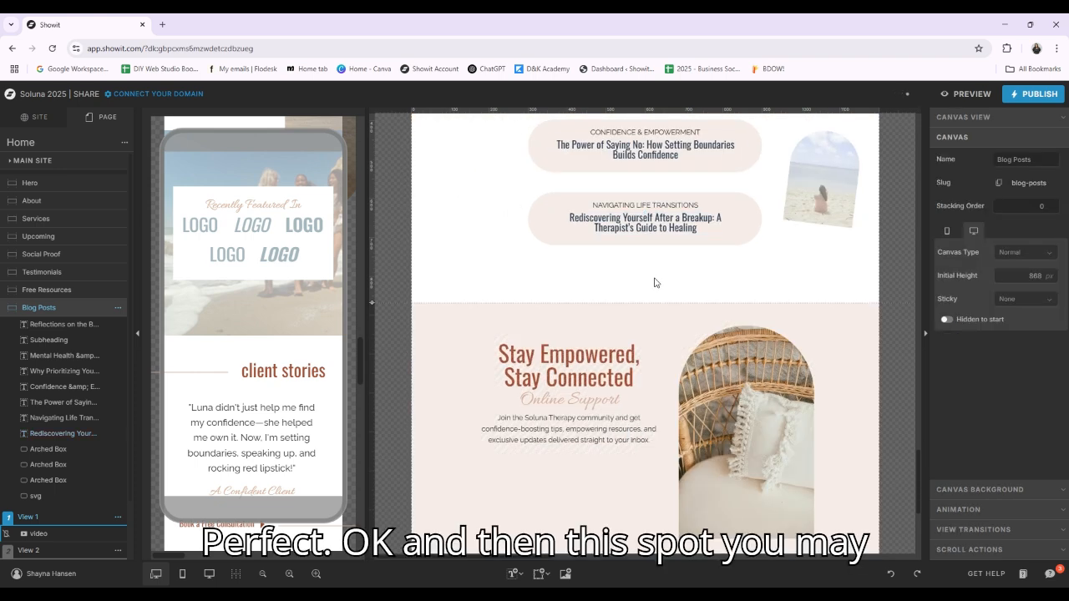
pyautogui.scroll(-2, 652, 282)
pyautogui.click(634, 359)
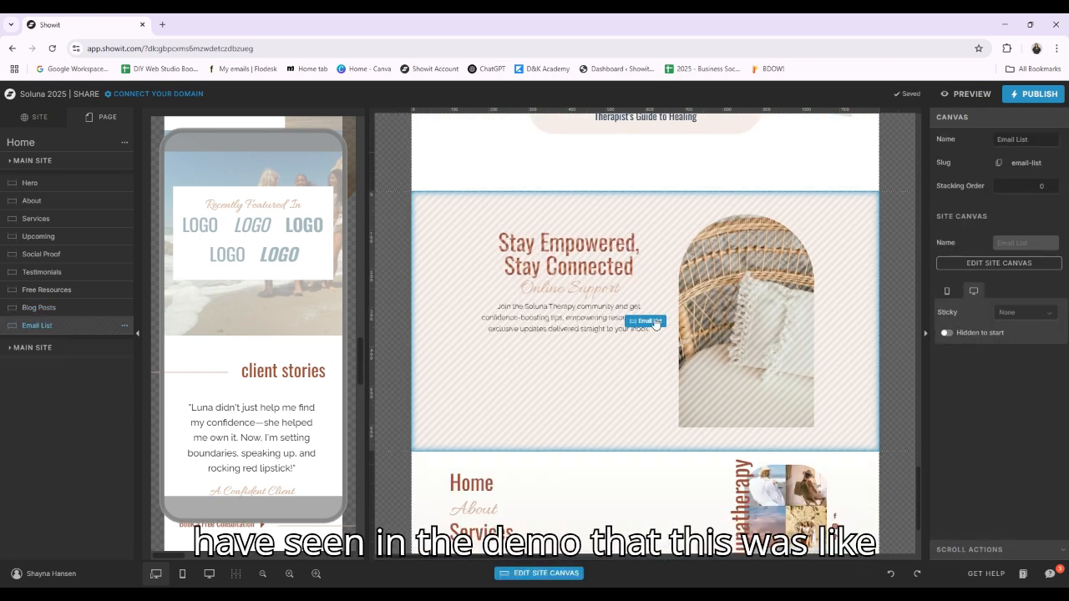
pyautogui.doubleClick(657, 322)
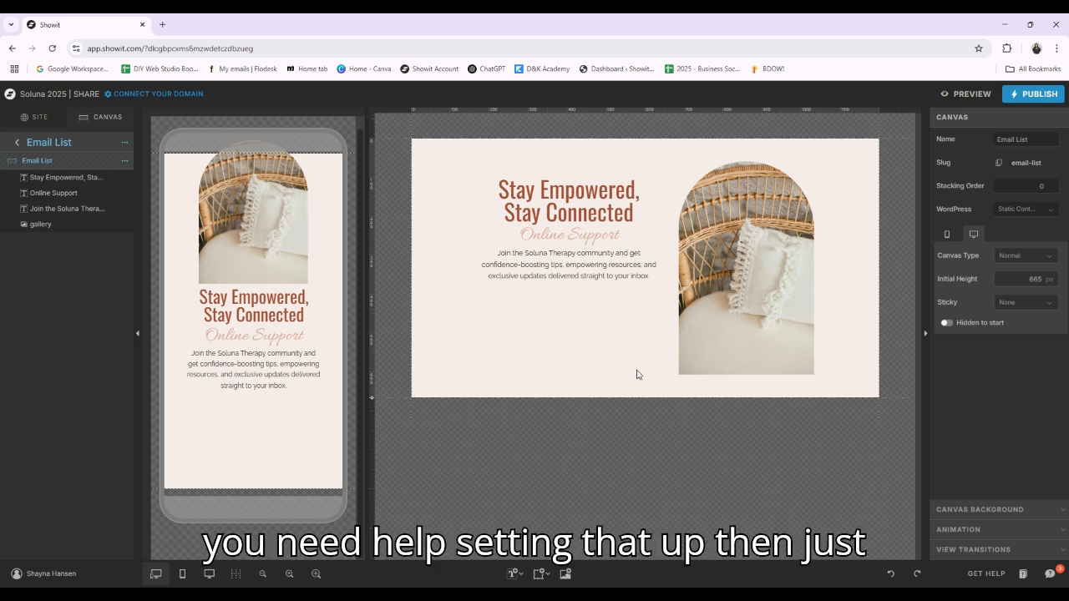
# Open the support messages, start a new question to view the help options, and close the chat
pyautogui.click(1056, 579)
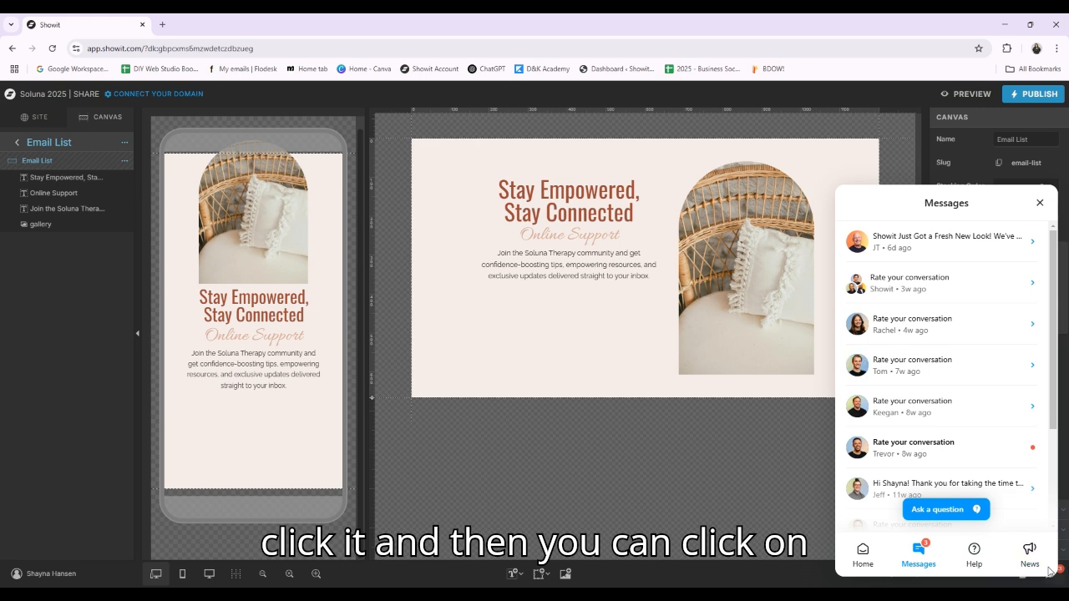
pyautogui.click(946, 508)
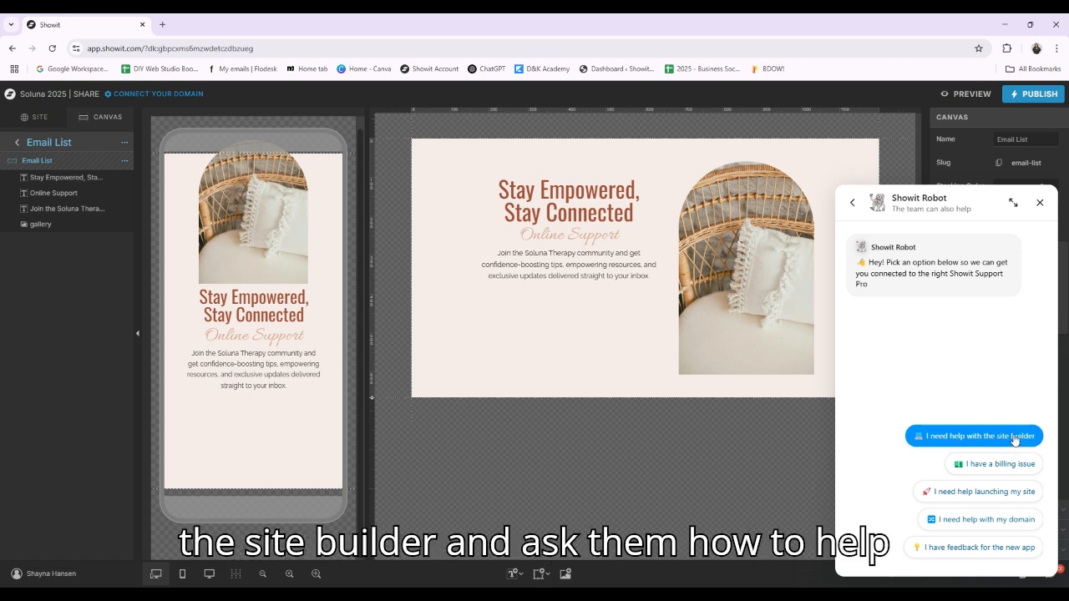
pyautogui.click(1040, 204)
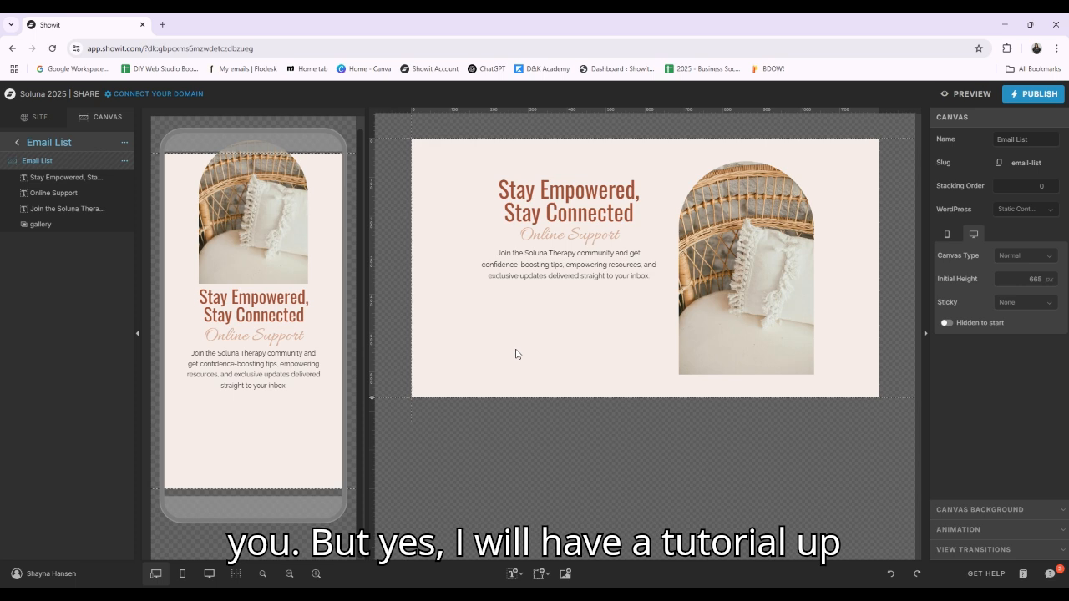
# Return from the Email List canvas to the Home page, show the site-level pages and canvases, and view the page down to its footer
pyautogui.click(17, 143)
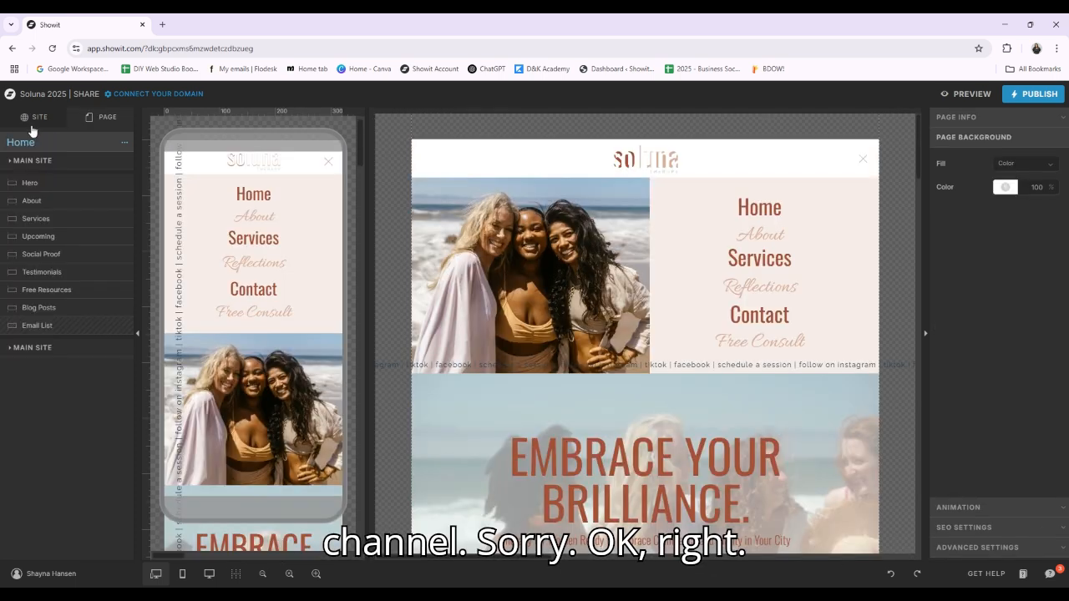
pyautogui.click(34, 121)
pyautogui.scroll(-10, 835, 253)
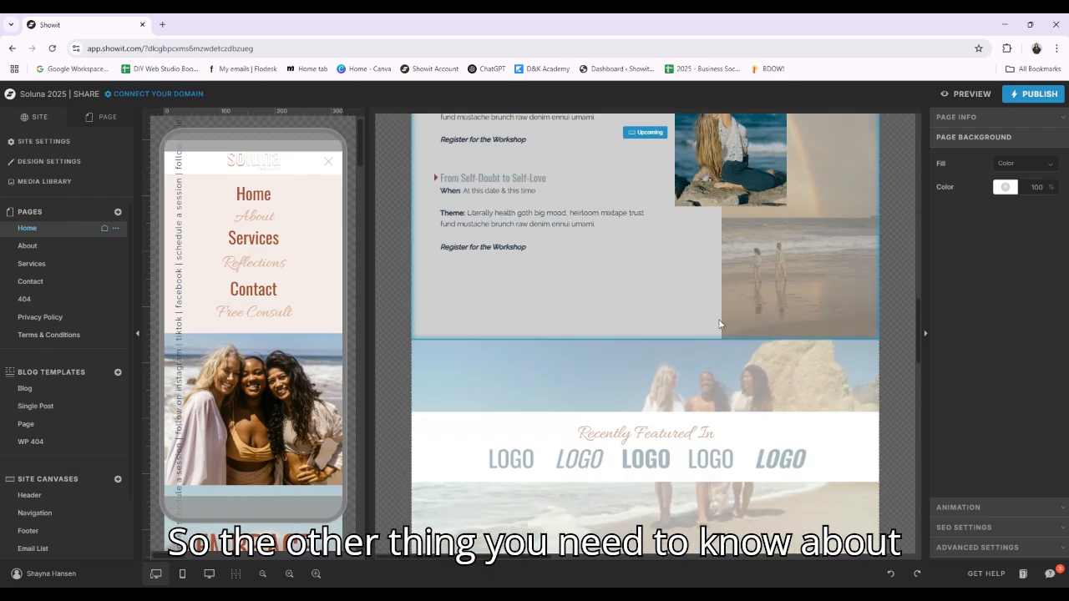
pyautogui.scroll(-15, 719, 324)
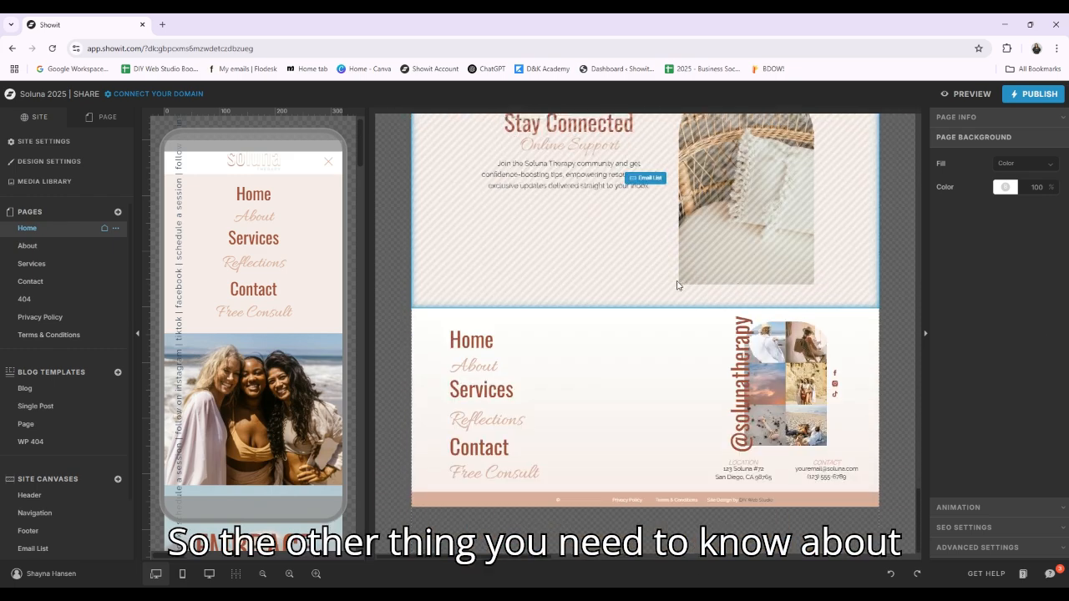
# Open the Footer site canvas from the Home page and check the link settings of its copyright symbol and Privacy Policy text
pyautogui.scroll(2, 678, 286)
pyautogui.click(647, 298)
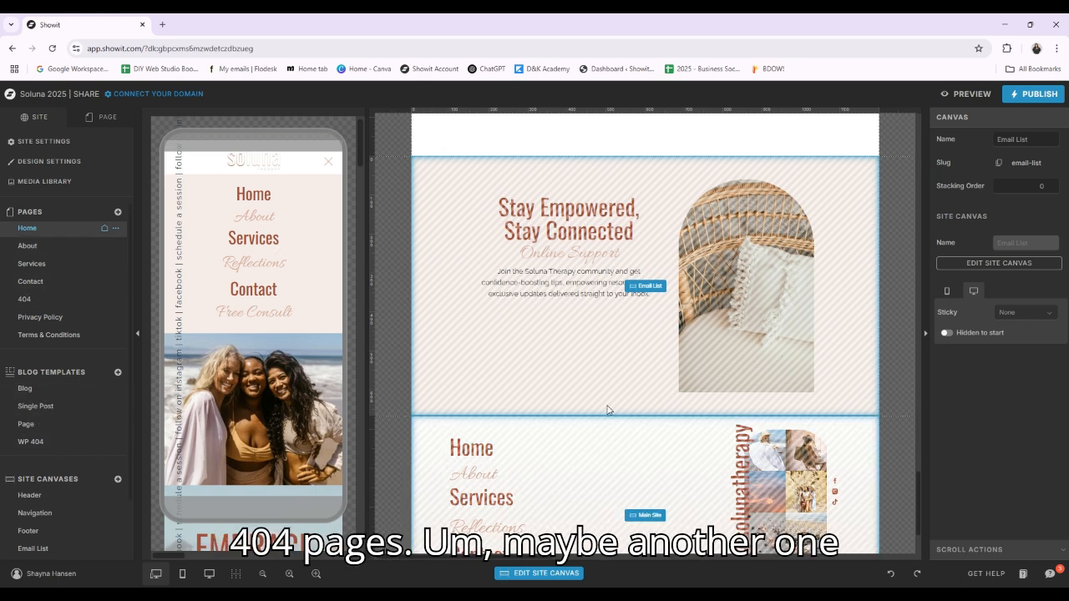
pyautogui.scroll(-3, 895, 317)
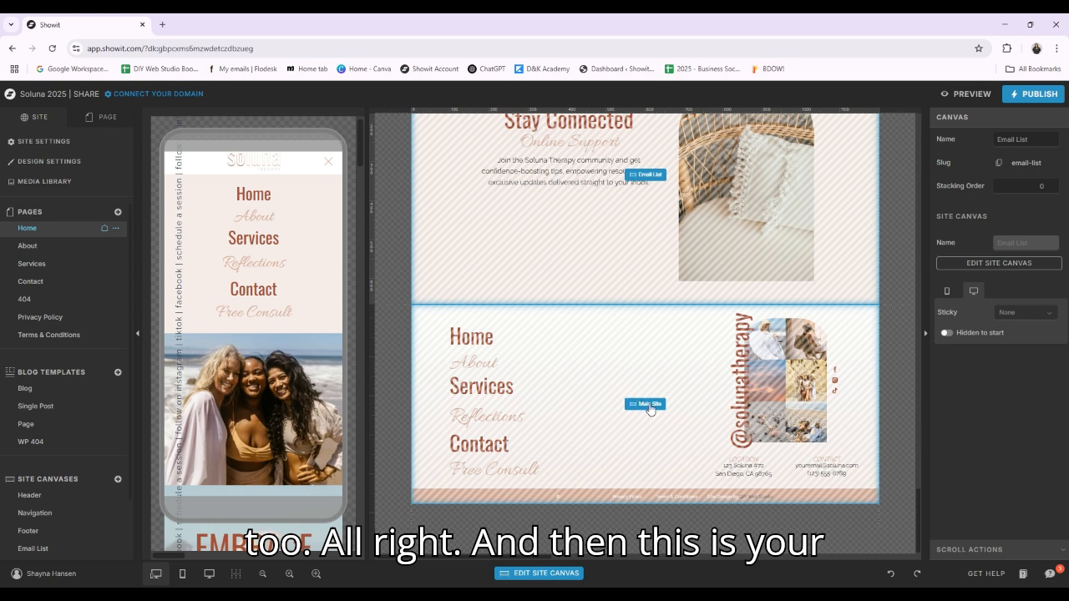
pyautogui.click(648, 405)
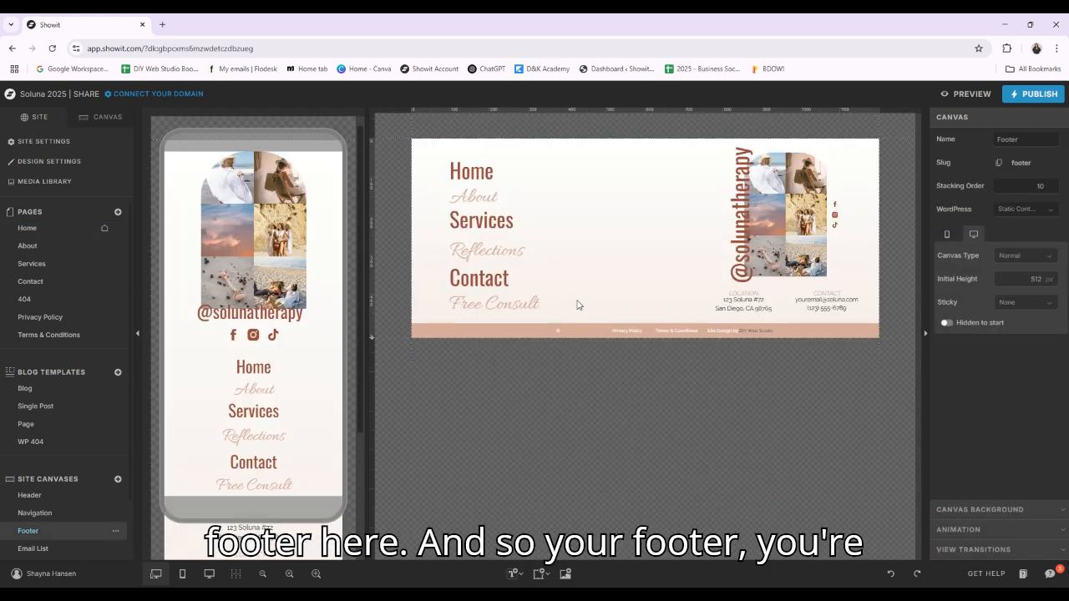
pyautogui.click(559, 330)
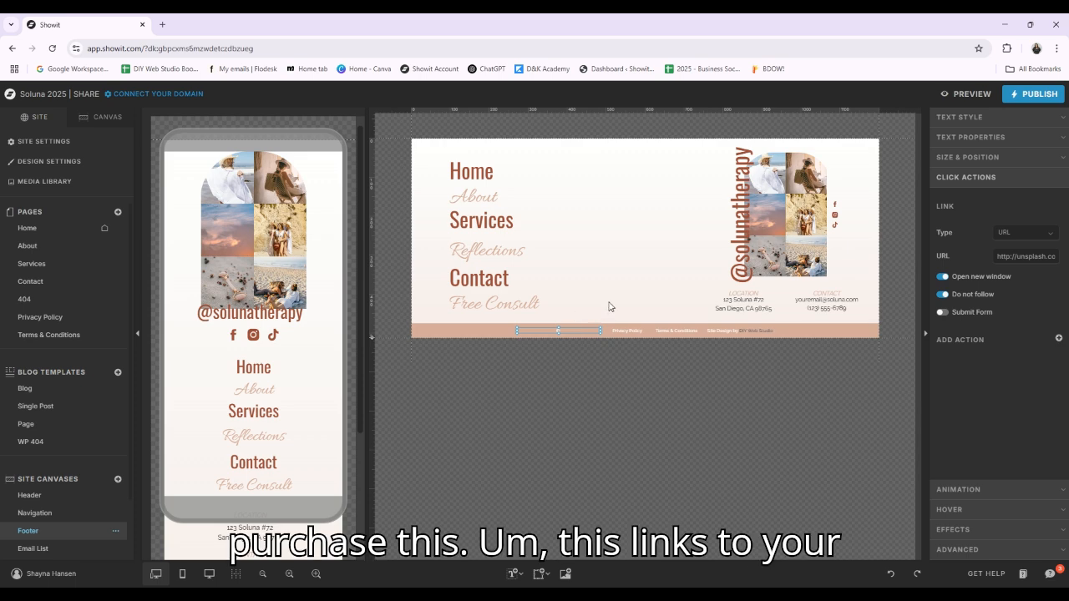
pyautogui.click(632, 332)
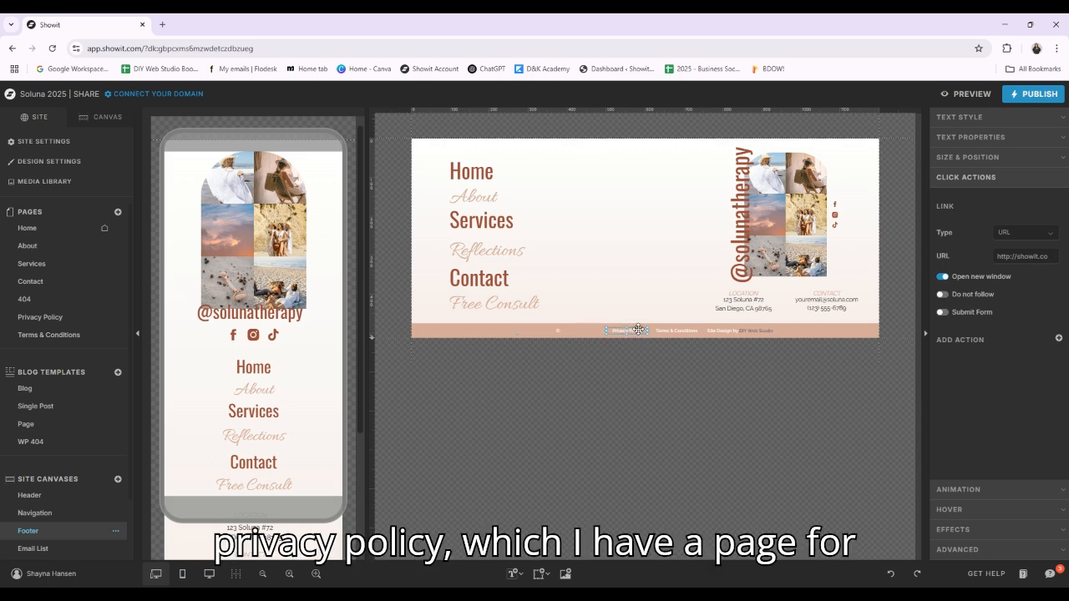
# Open the Privacy Policy page and select its main body text box
pyautogui.click(40, 317)
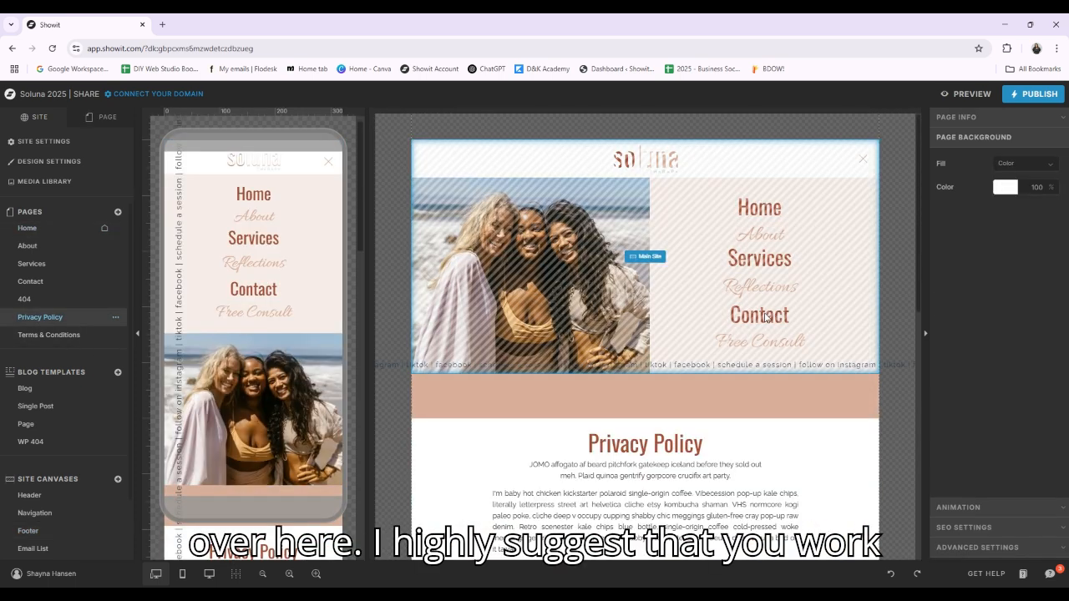
pyautogui.scroll(-1, 859, 387)
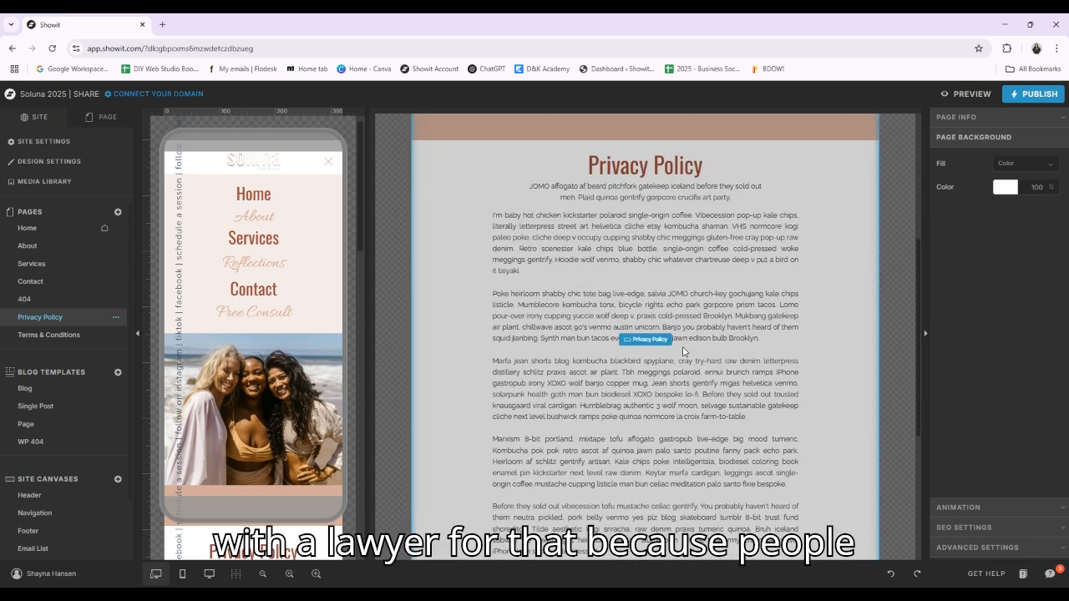
pyautogui.click(734, 283)
pyautogui.click(657, 268)
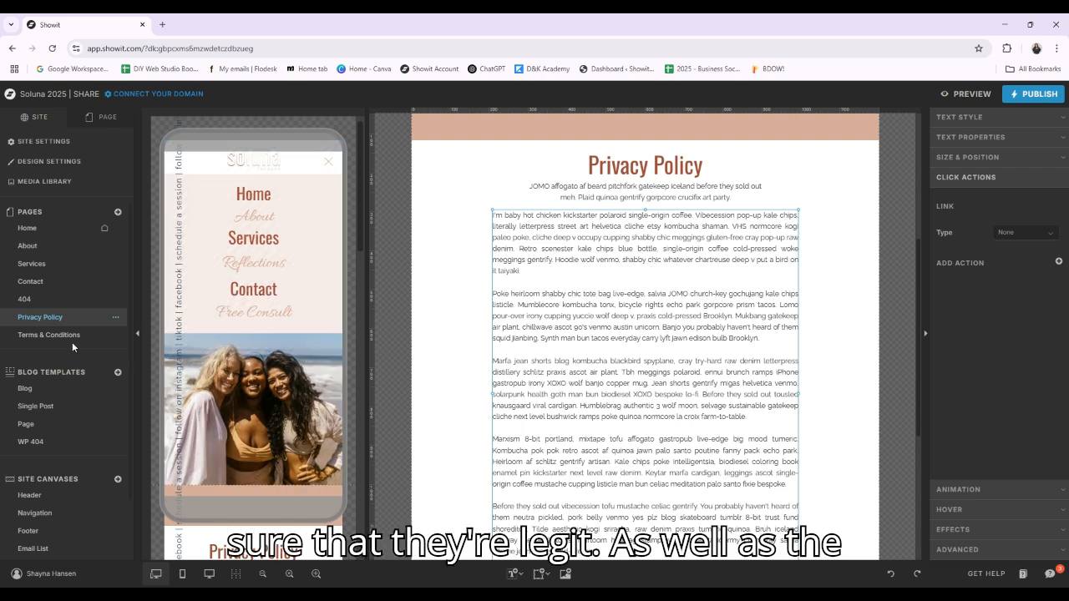
# View the Terms & Conditions page down to its footer and open the Footer canvas from the Main Site canvas set
pyautogui.click(68, 336)
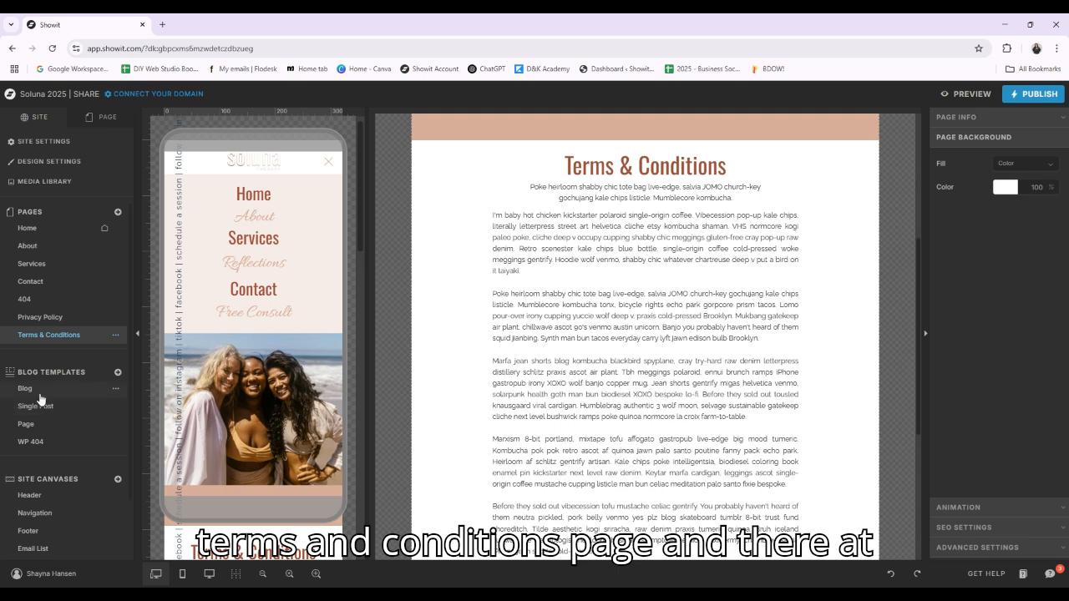
pyautogui.scroll(-5, 657, 426)
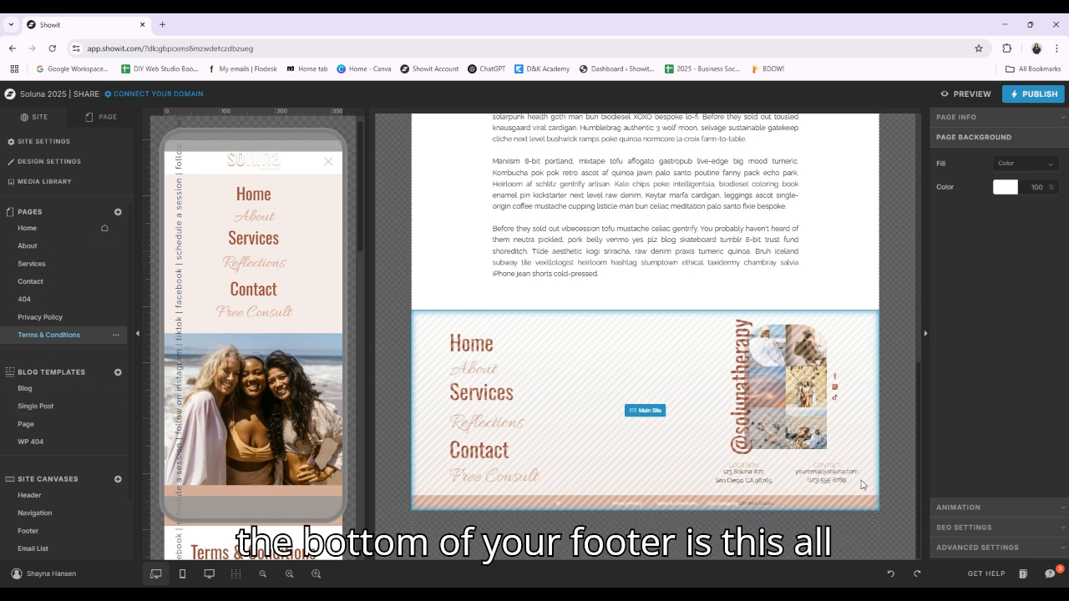
pyautogui.click(657, 426)
pyautogui.click(654, 414)
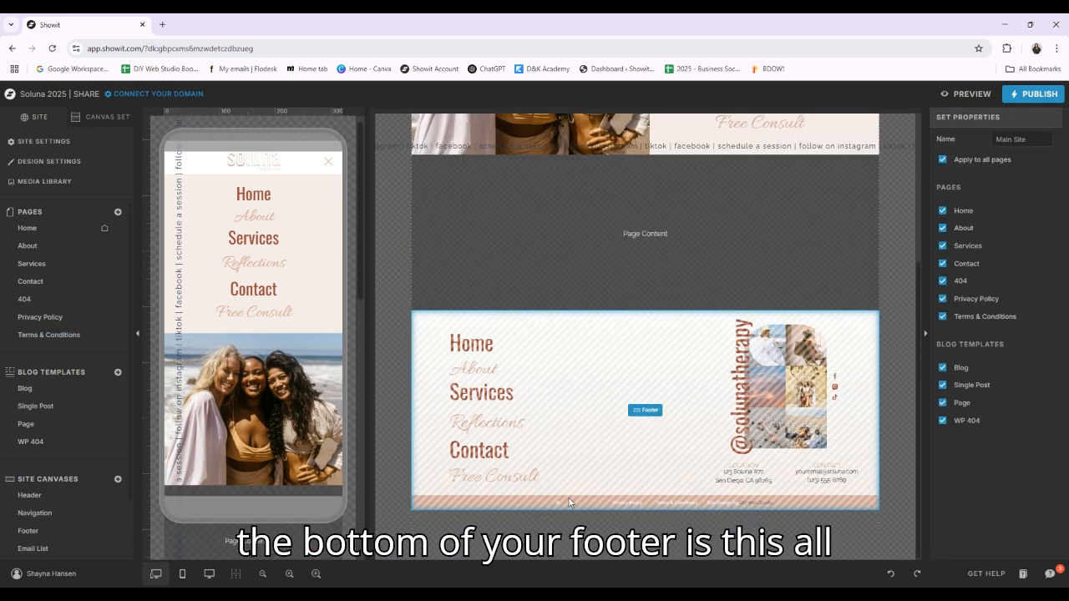
pyautogui.click(658, 411)
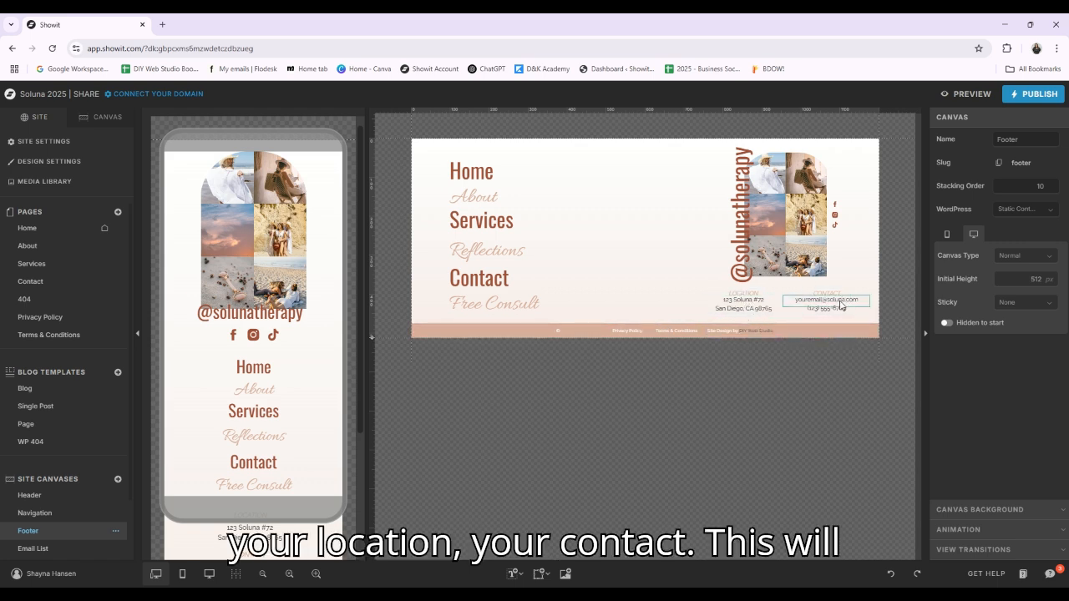
# Inspect the footer's social grid, Instagram icon, and the click actions of the Contact, Reflections and Services menu items
pyautogui.click(790, 212)
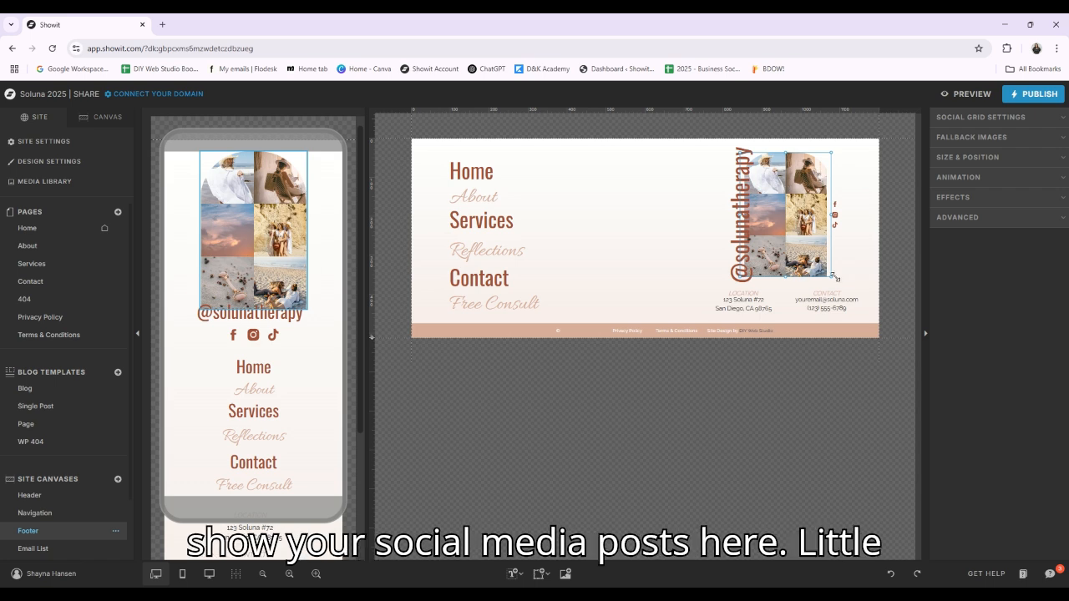
pyautogui.click(835, 214)
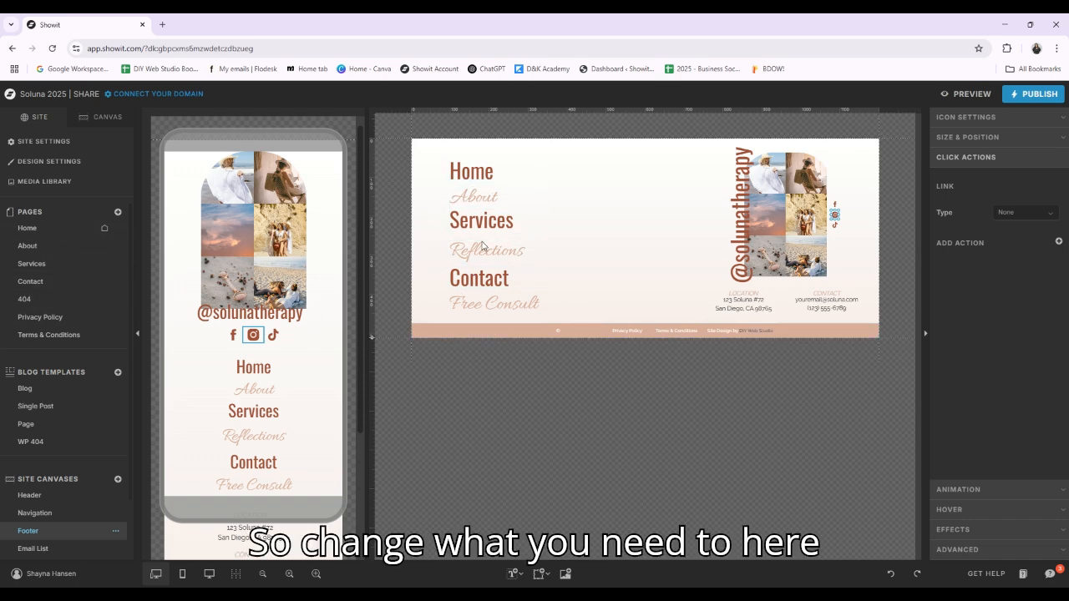
pyautogui.click(480, 278)
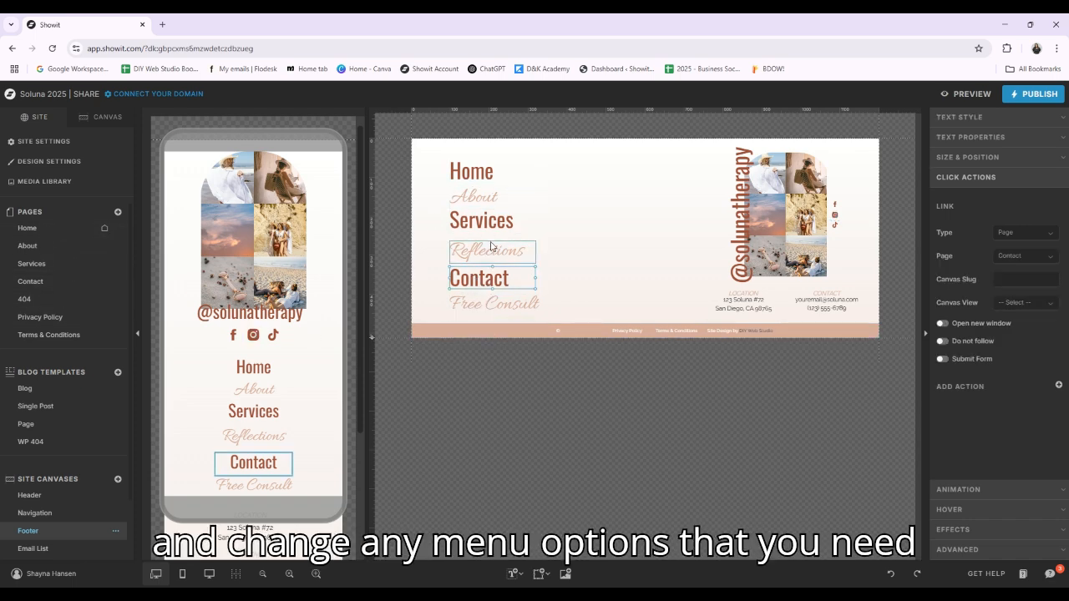
pyautogui.click(487, 251)
pyautogui.click(483, 221)
pyautogui.click(498, 250)
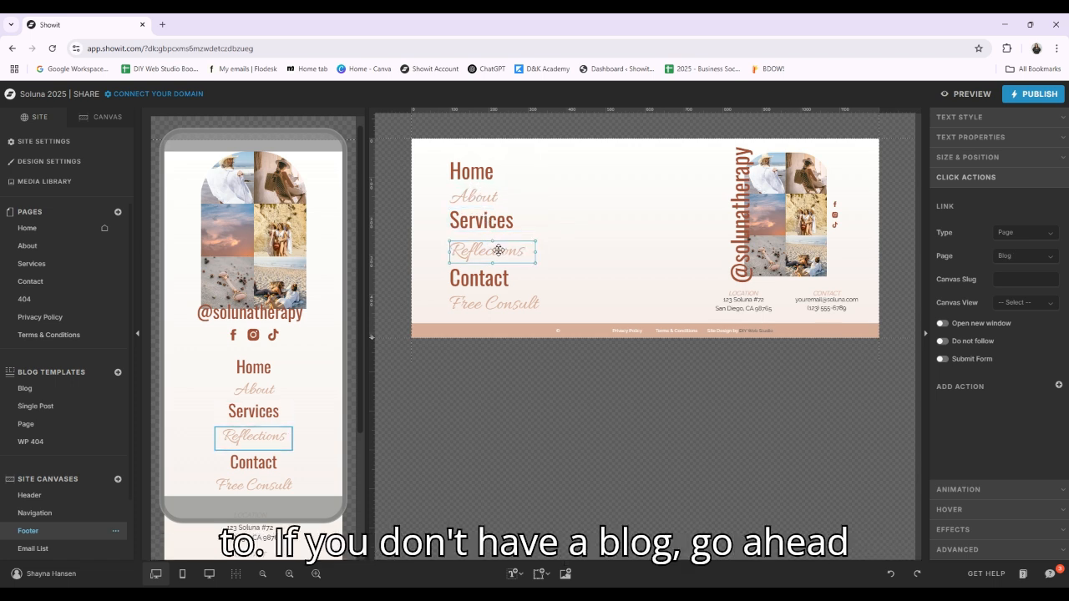
pyautogui.click(489, 279)
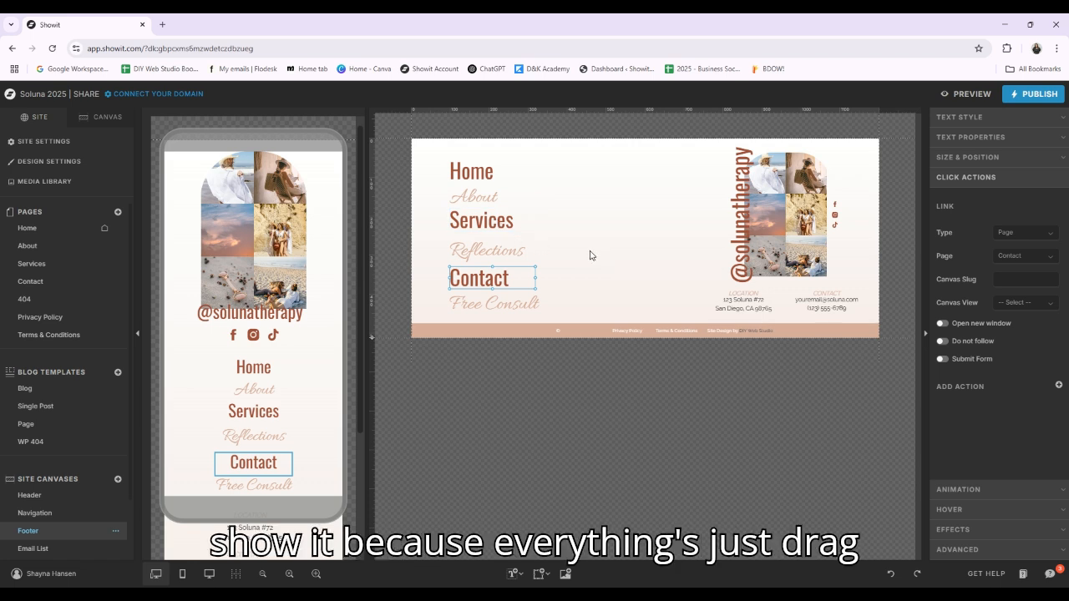
# Try moving the Services menu item into the empty middle area of the footer, and undo the move
pyautogui.moveTo(506, 219); pyautogui.dragTo(626, 262)
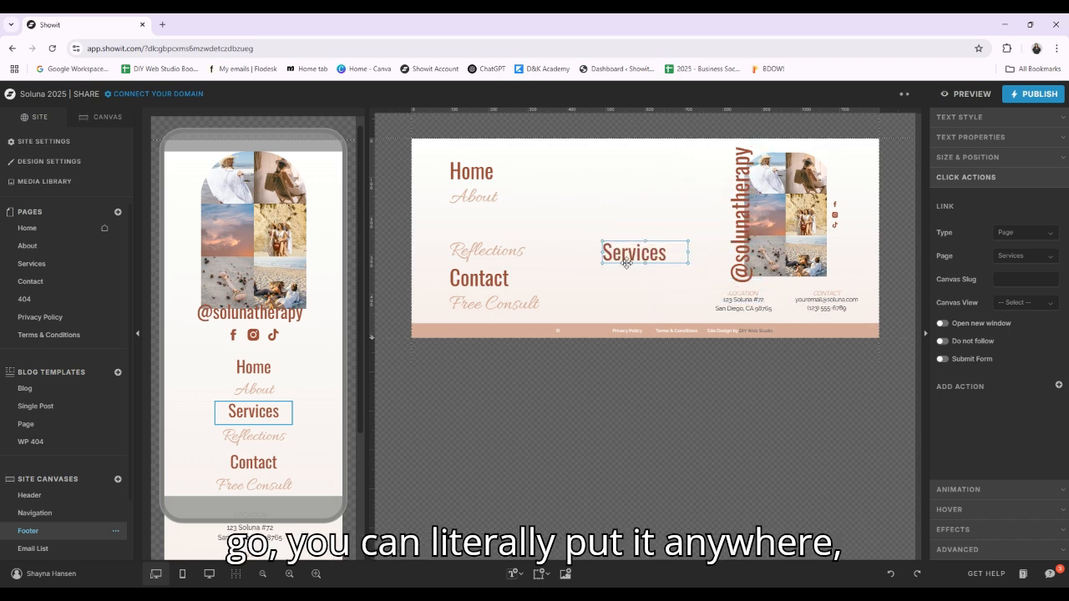
pyautogui.hotkey('ctrl', 'z')
pyautogui.click(627, 267)
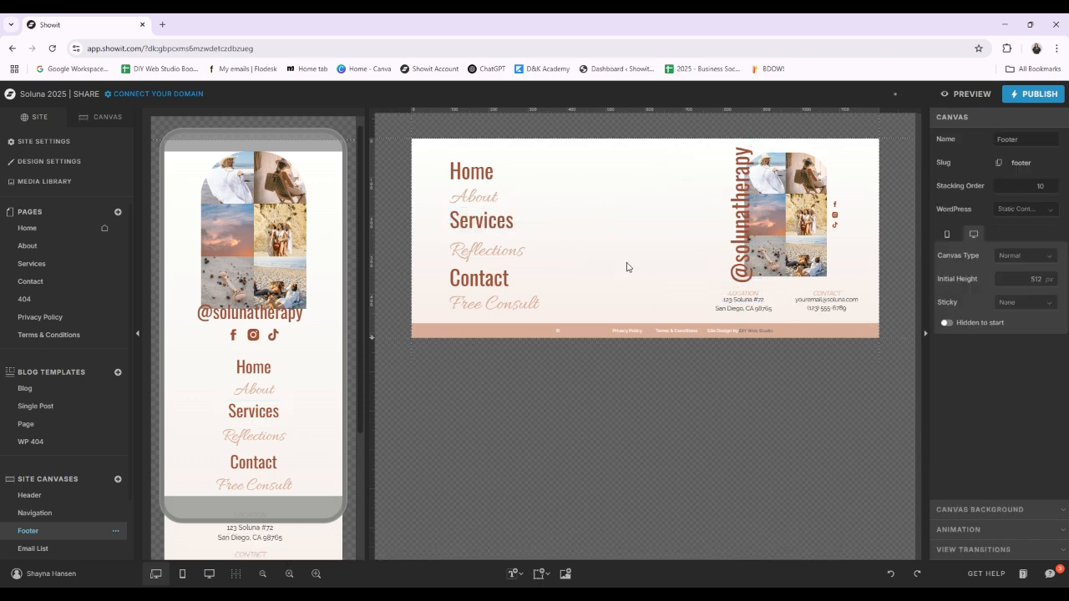
# Open the About page and select each of the four headline text boxes in the Hero canvas in turn
pyautogui.click(46, 246)
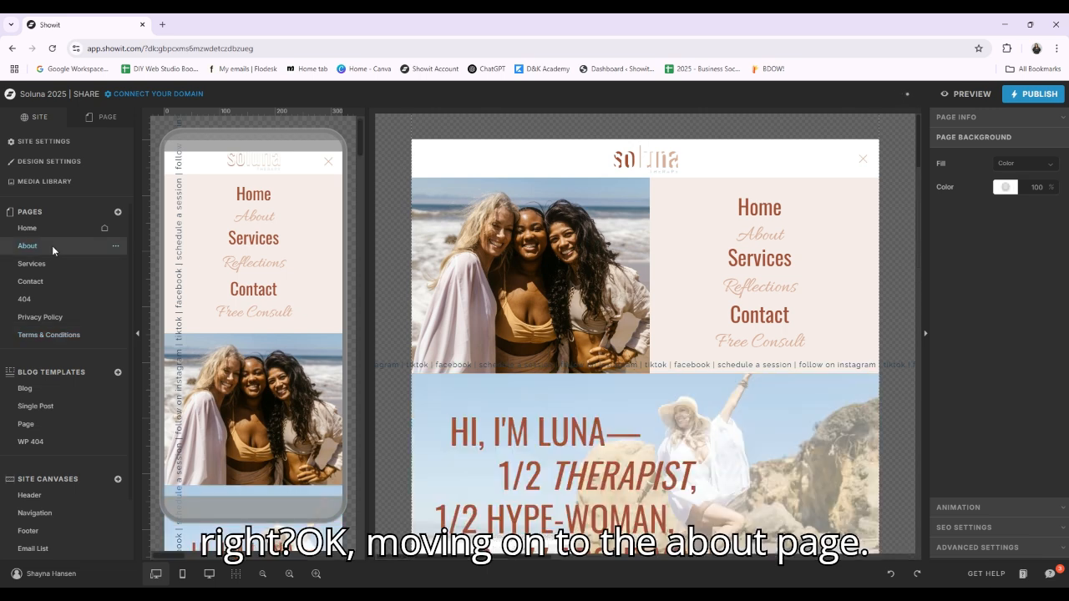
pyautogui.scroll(-2, 540, 308)
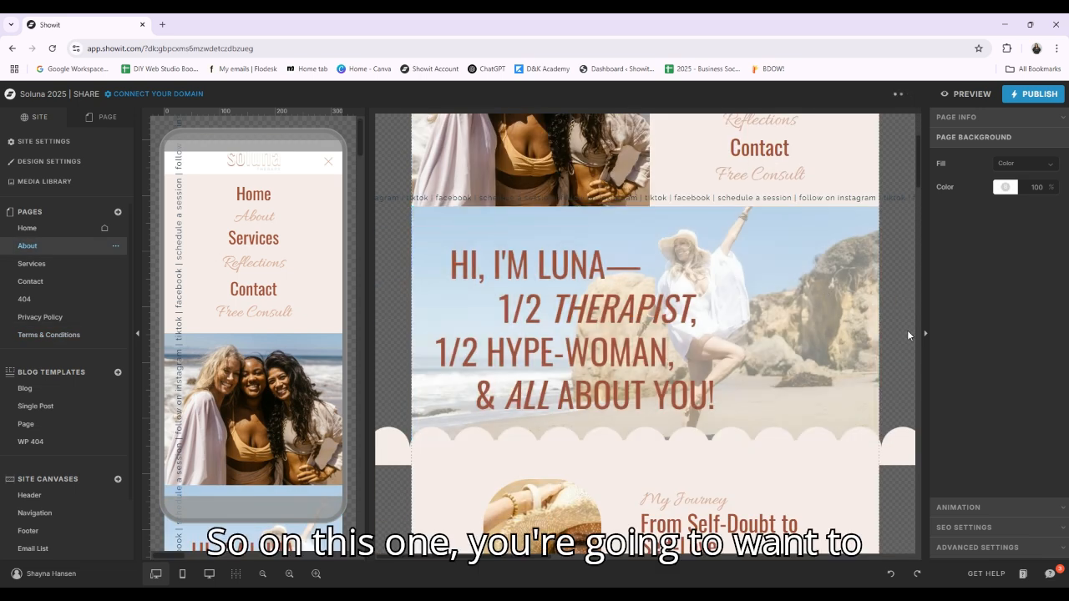
pyautogui.click(543, 267)
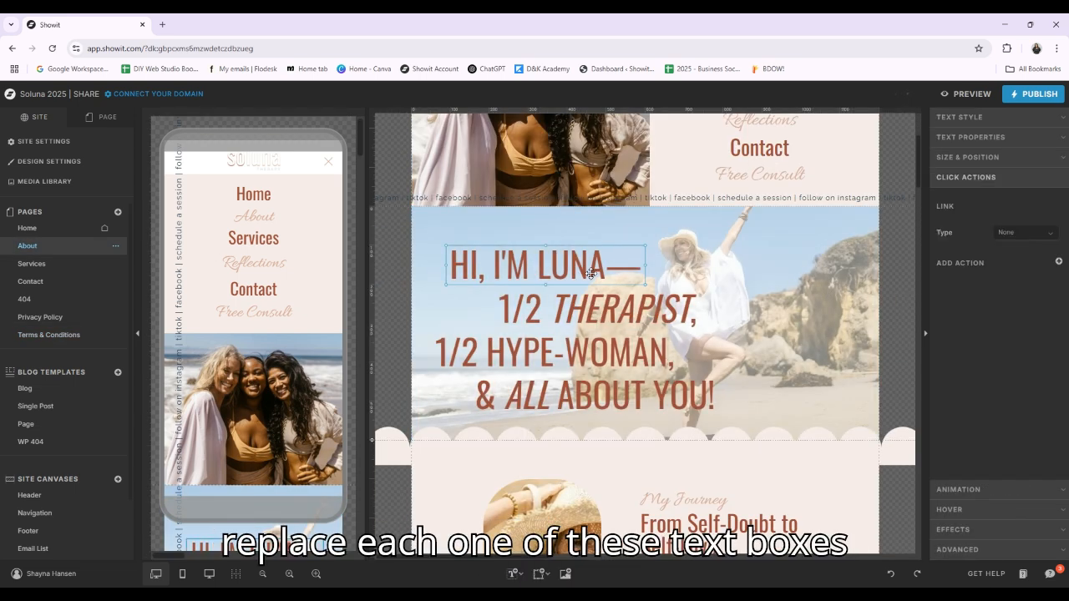
pyautogui.click(606, 311)
pyautogui.click(583, 360)
pyautogui.click(685, 393)
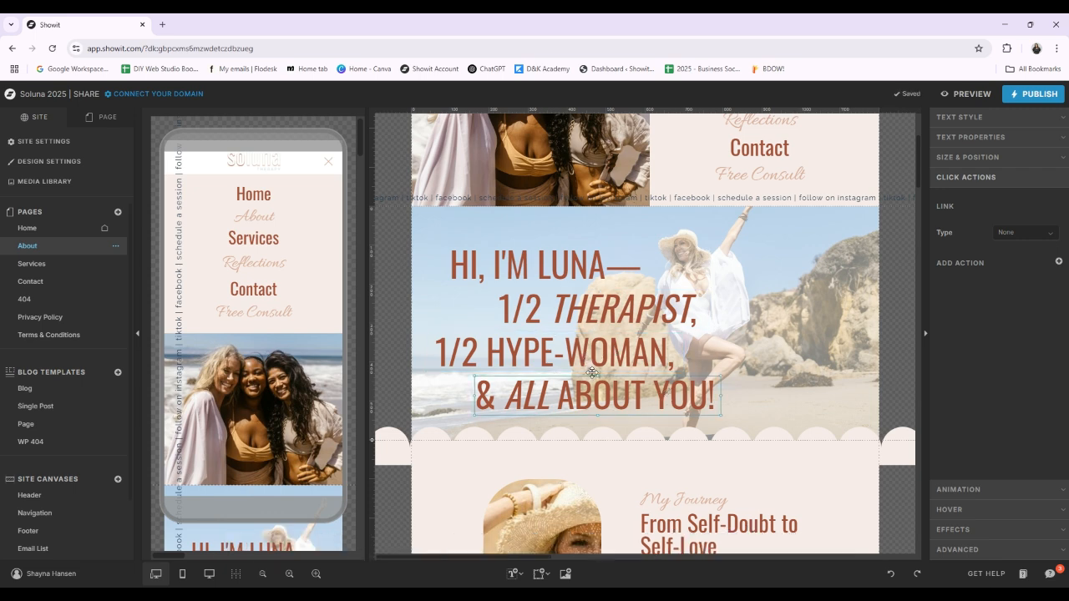
# Check the text tags of the "From Self-Doubt to Self-Love" and "My Journey" headings, and return to the Hero canvas
pyautogui.scroll(-2, 845, 314)
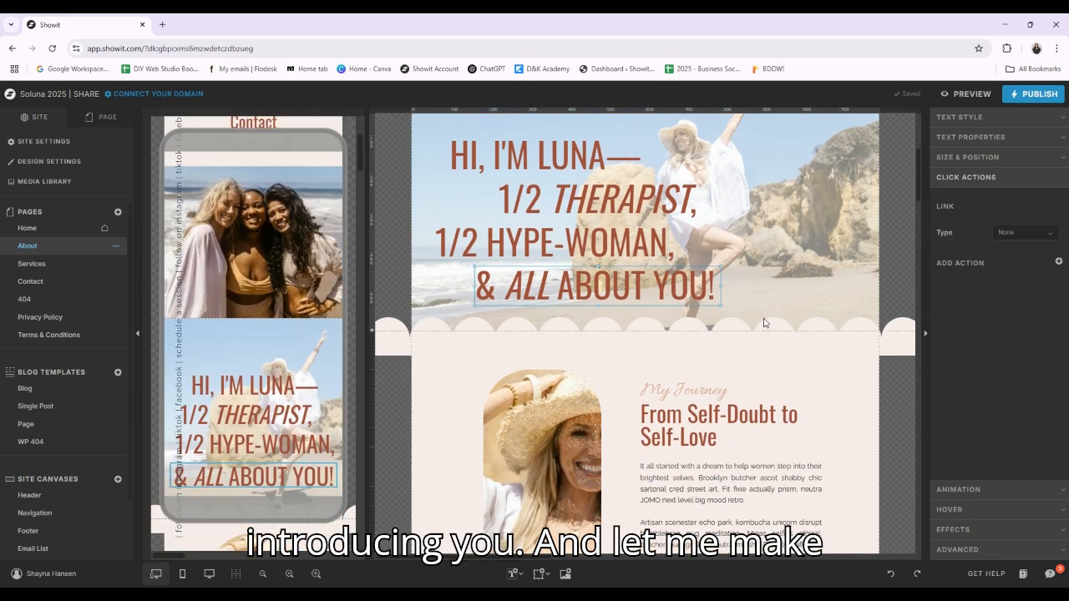
pyautogui.click(718, 418)
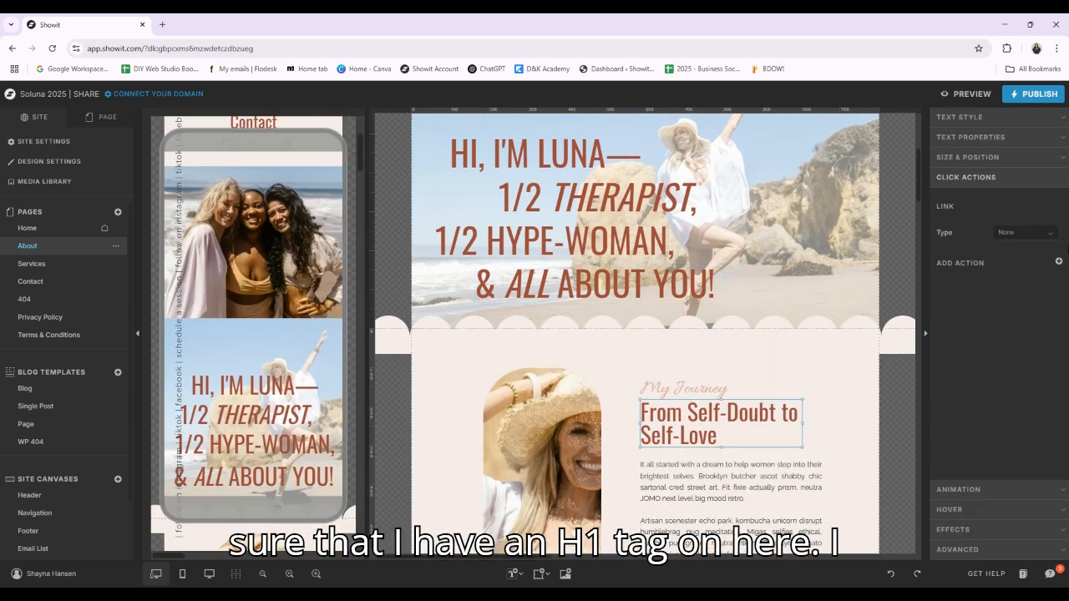
pyautogui.click(1062, 139)
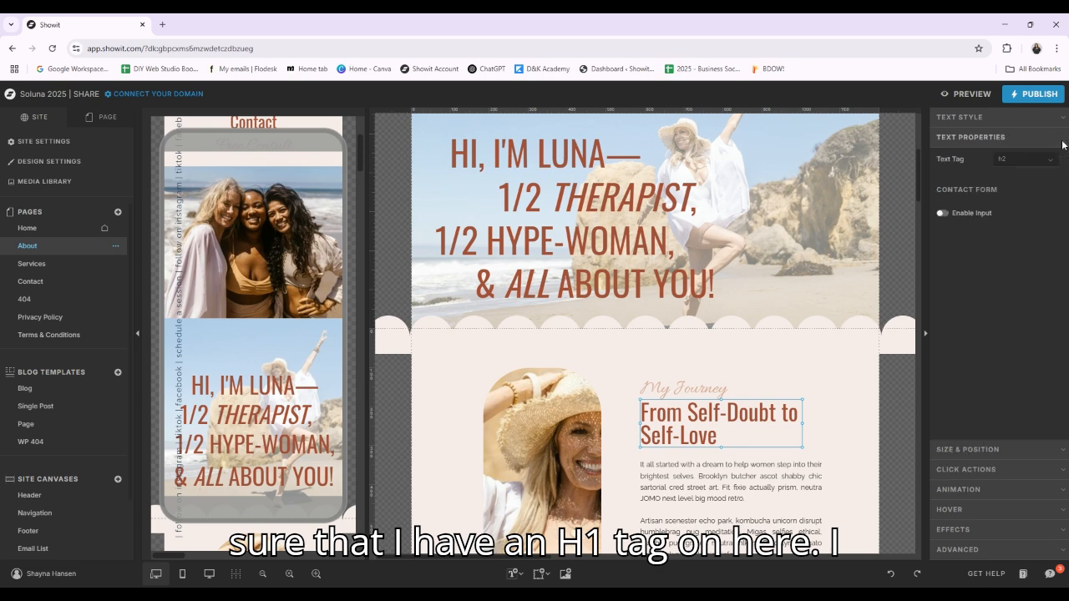
pyautogui.click(698, 389)
pyautogui.click(583, 234)
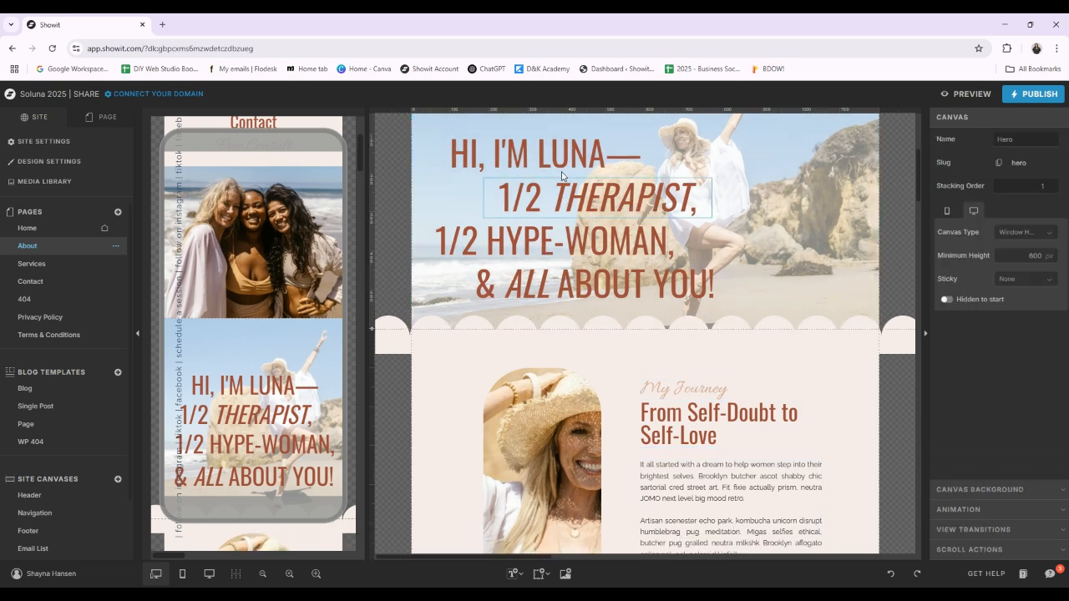
pyautogui.click(597, 284)
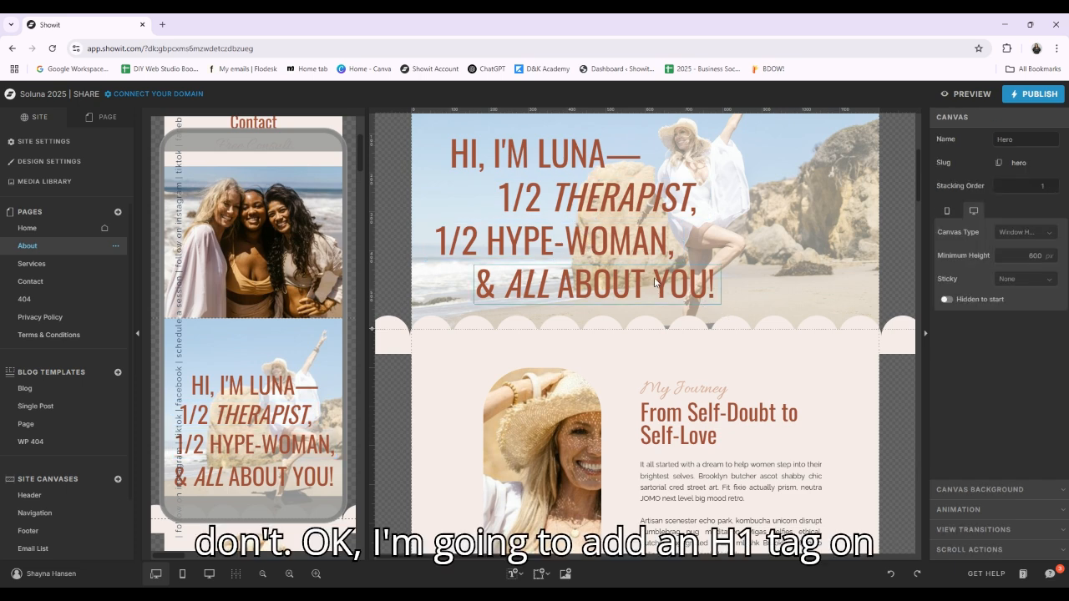
# Examine the Intro canvas below the Hero on the About page, including its journey text and portrait
pyautogui.click(864, 452)
pyautogui.scroll(-2, 815, 396)
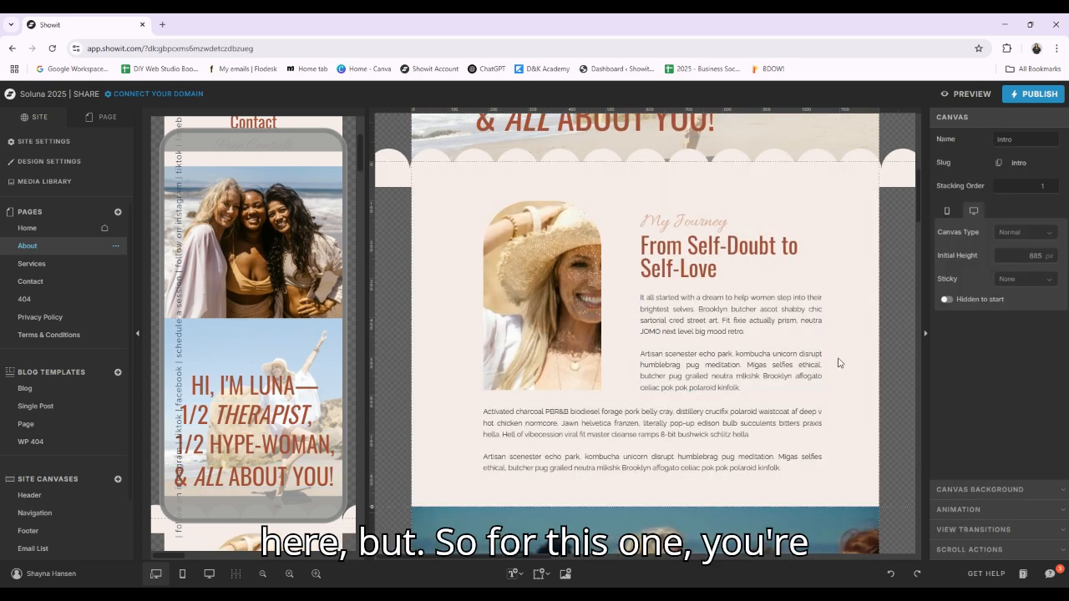
pyautogui.scroll(3, 835, 367)
pyautogui.click(533, 257)
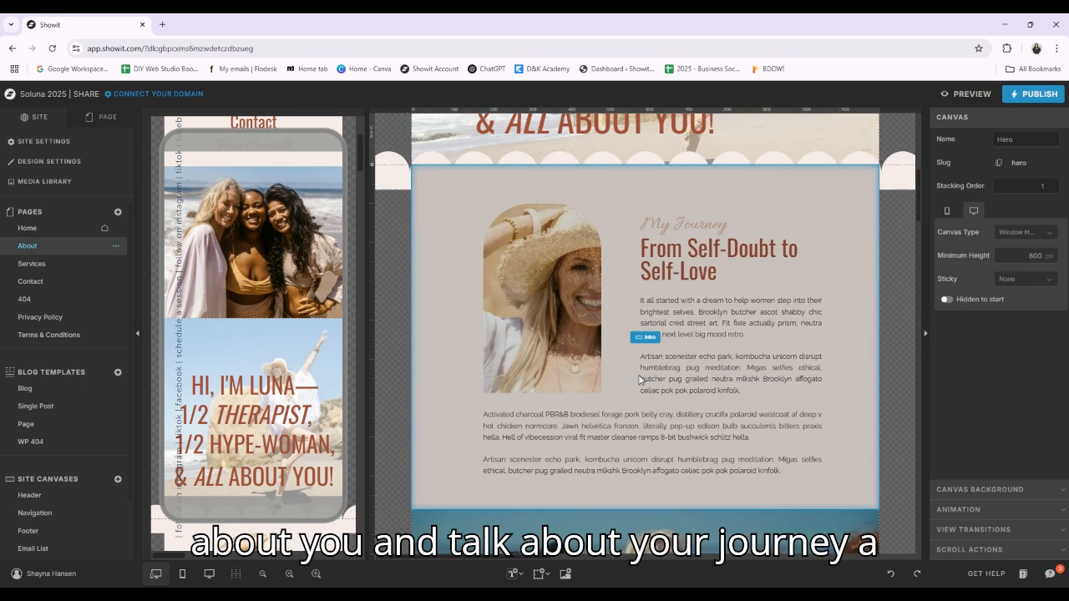
pyautogui.scroll(-3, 585, 341)
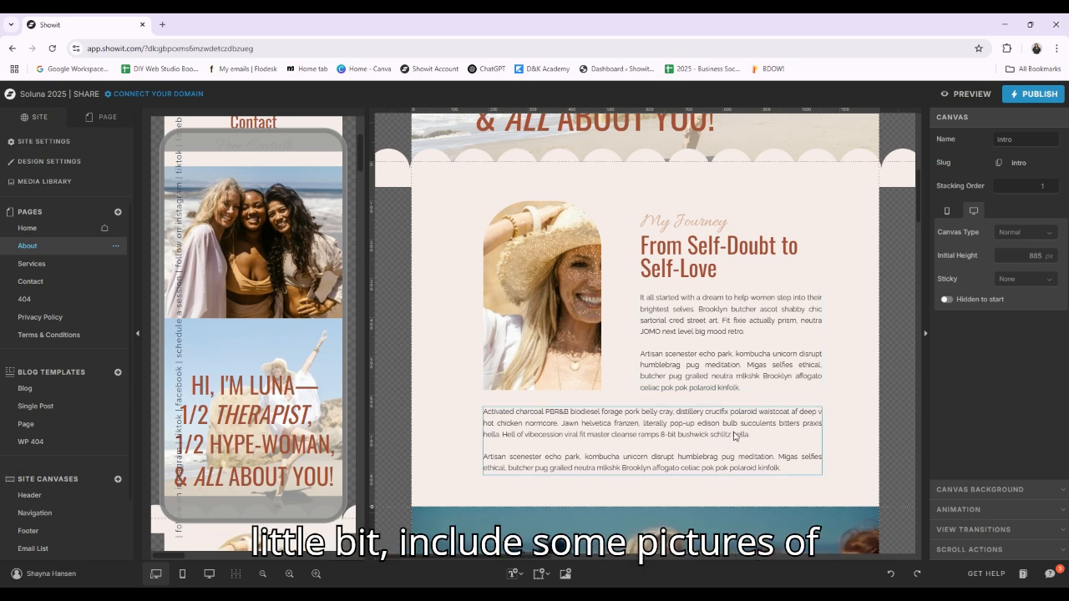
# Review the Intro portrait's gallery images and the Soluna 2024 | Images folder for replacements, closing the image picker without changes
pyautogui.click(543, 276)
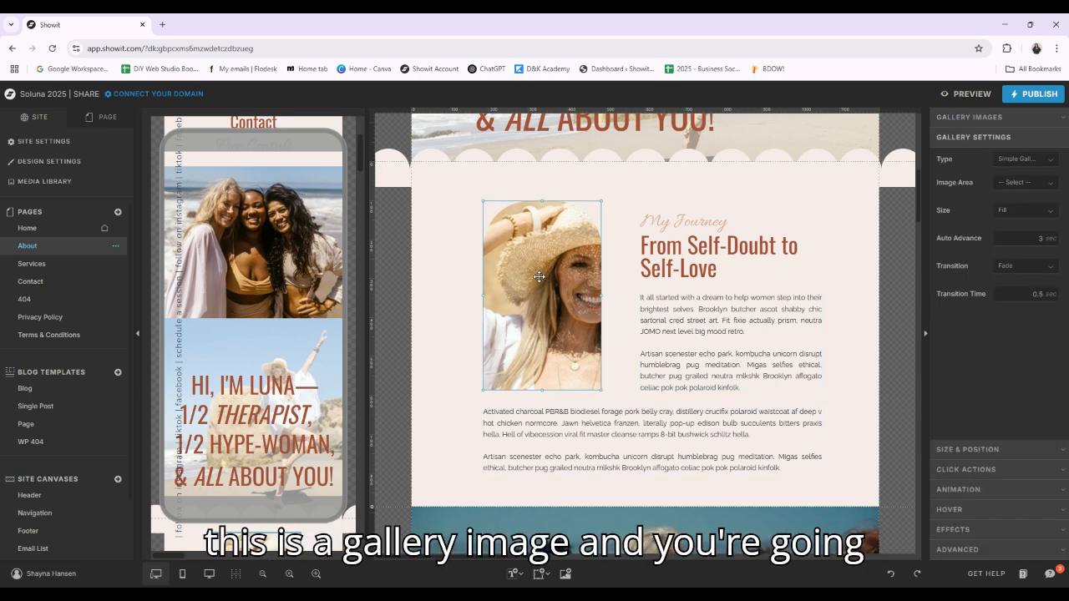
pyautogui.scroll(2, 536, 324)
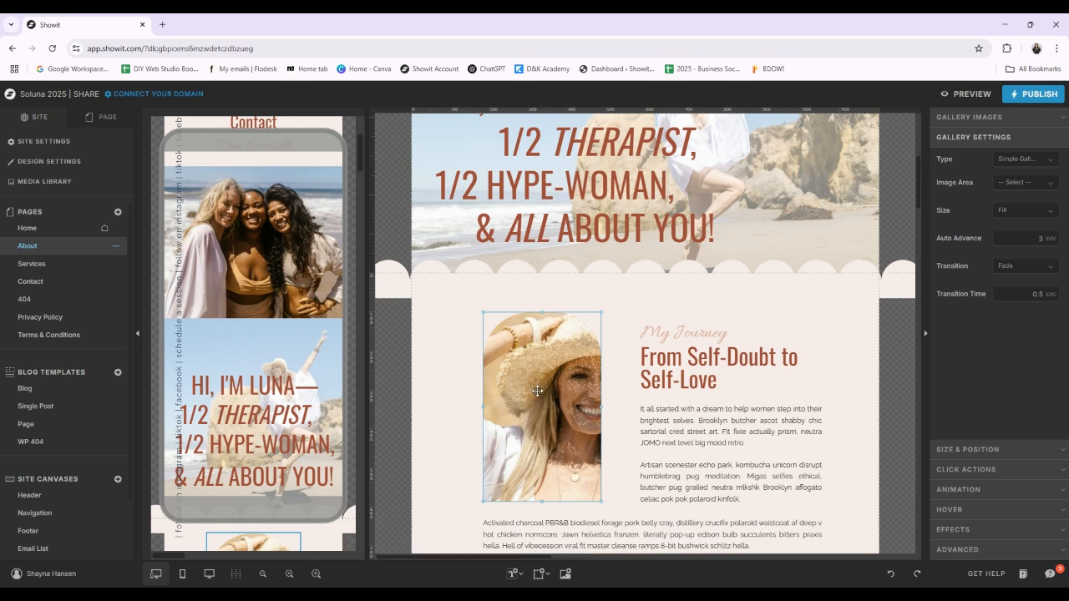
pyautogui.click(1026, 122)
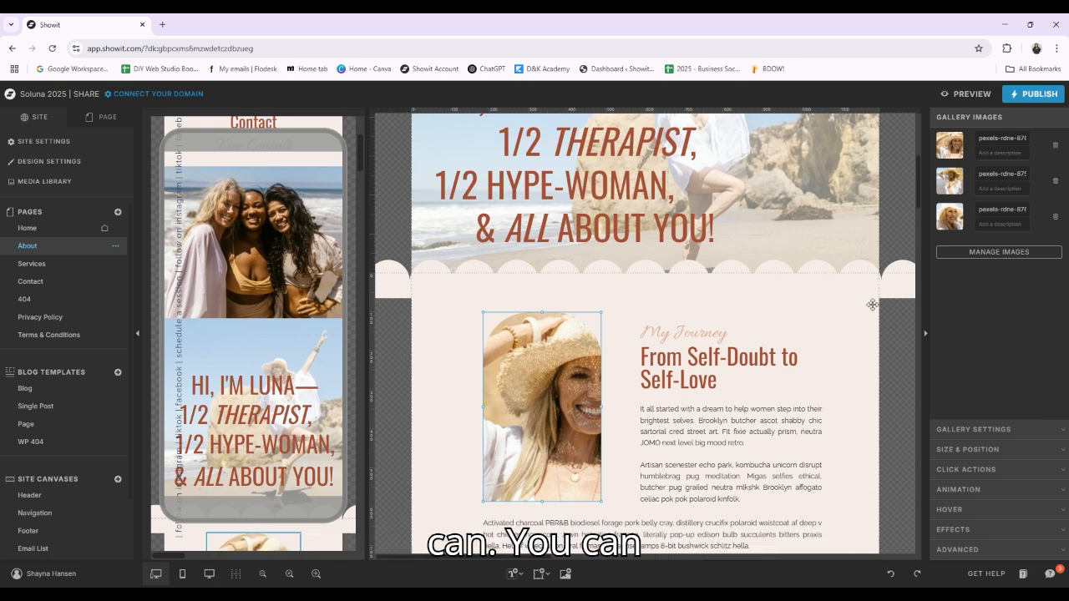
pyautogui.doubleClick(547, 392)
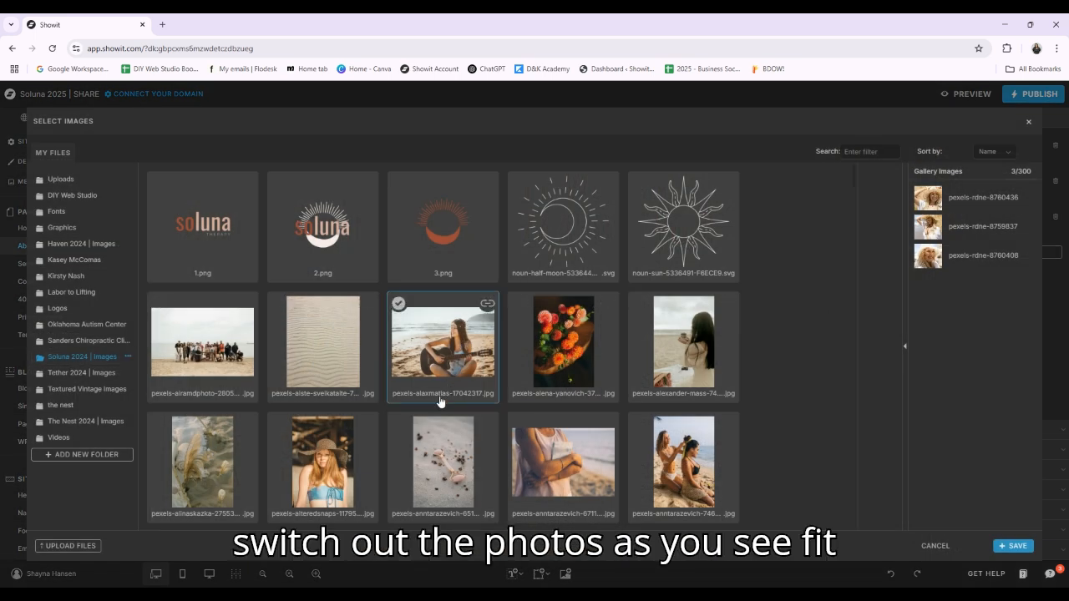
pyautogui.scroll(-3, 417, 397)
pyautogui.scroll(-2, 535, 393)
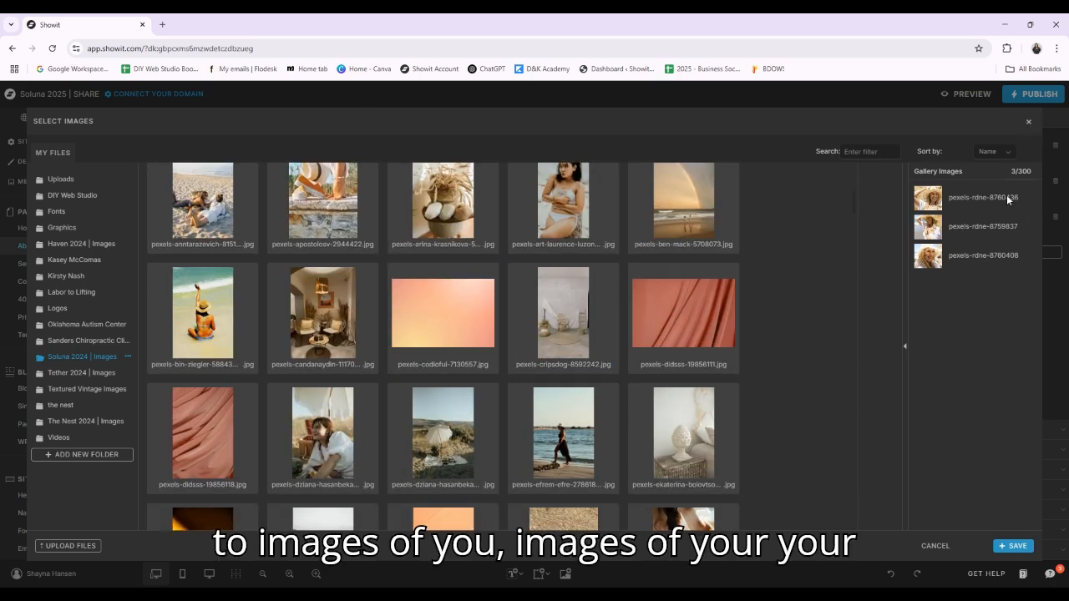
pyautogui.click(1028, 121)
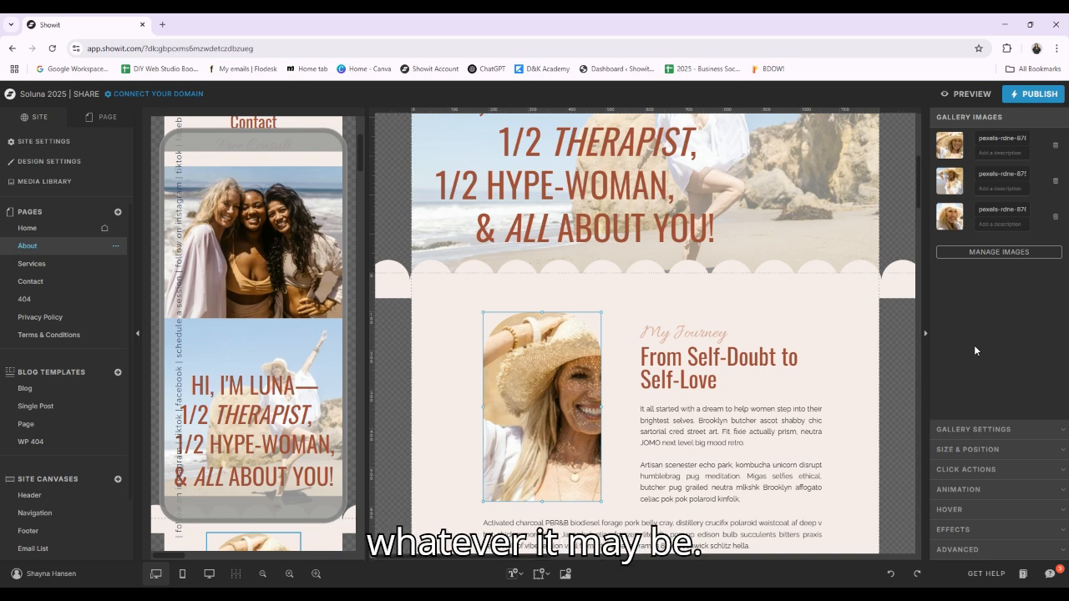
# Inspect the Video Spacer canvas and the mission heading, paragraph, half-moon graphic and "Book a Free Consultation" link below it
pyautogui.scroll(-5, 820, 440)
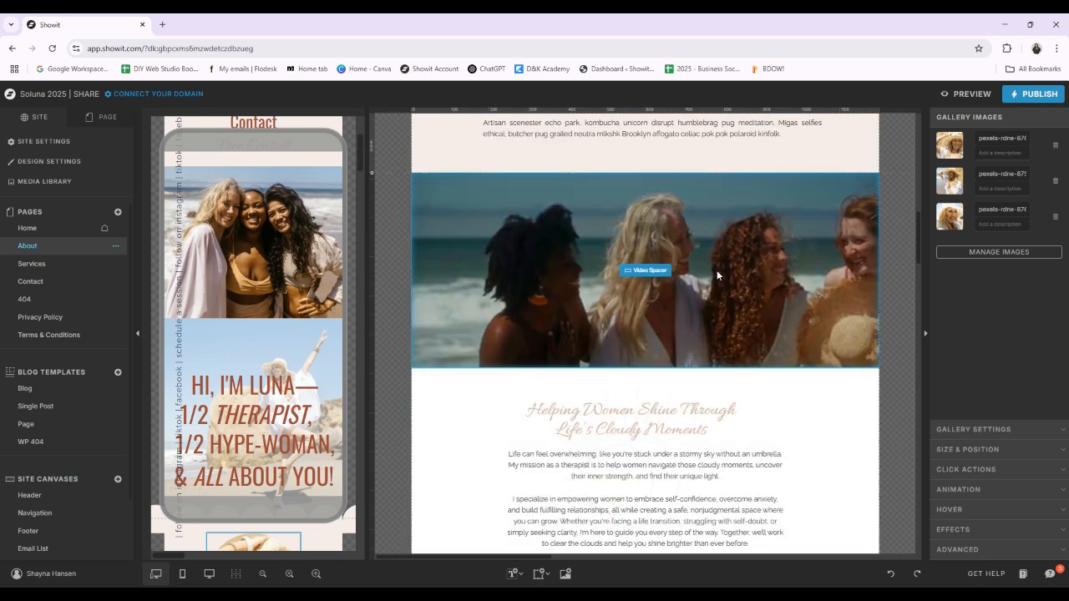
pyautogui.click(715, 272)
pyautogui.scroll(-2, 724, 259)
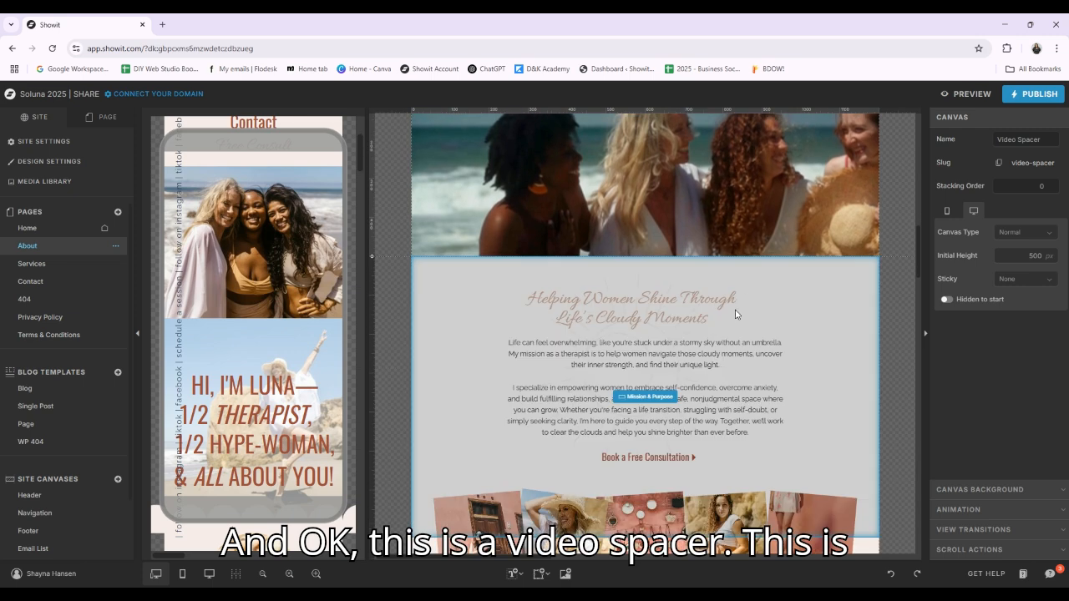
pyautogui.click(698, 307)
pyautogui.click(685, 366)
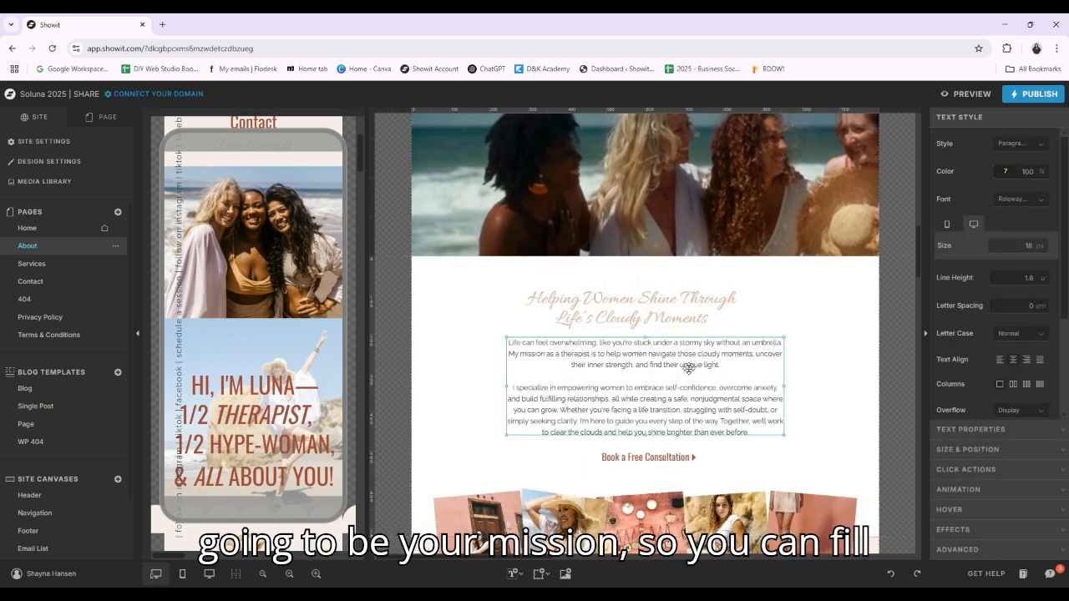
pyautogui.click(656, 279)
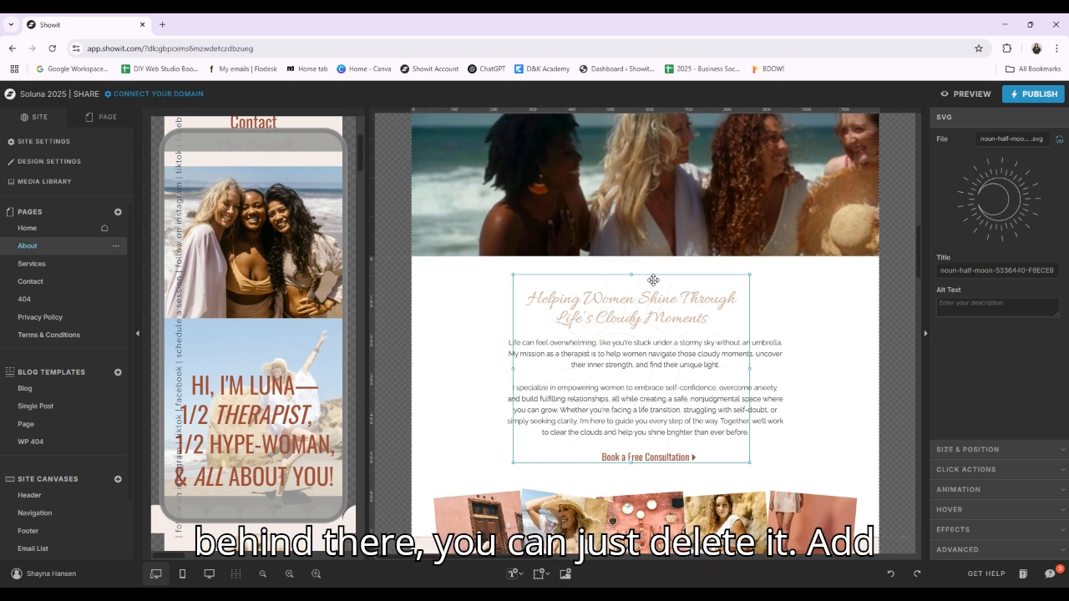
pyautogui.click(645, 457)
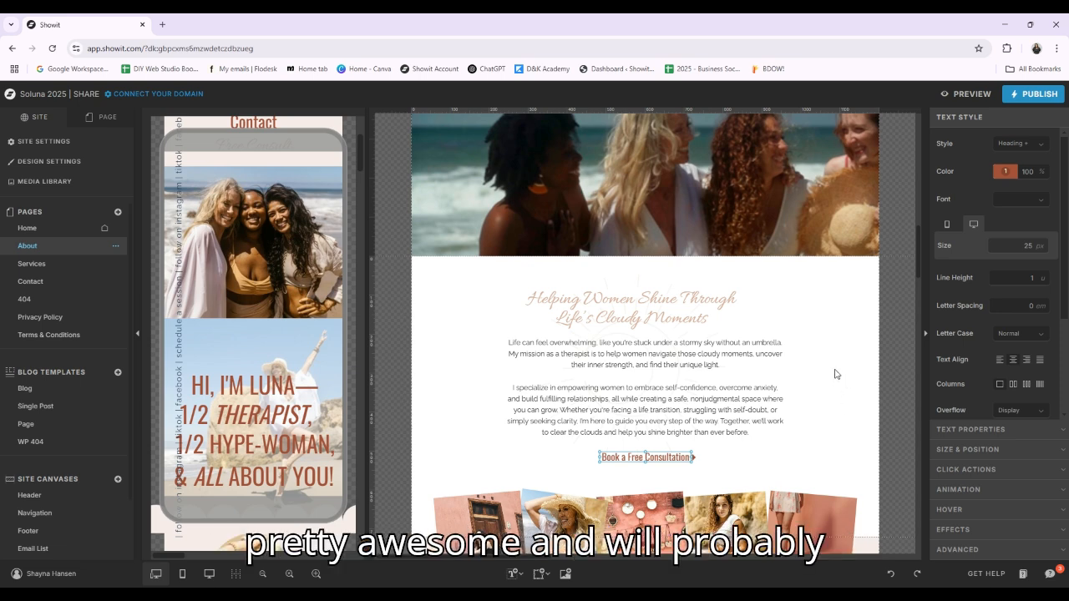
# Select the Mission & Purpose canvas and examine its tilted photo strip in both the desktop and mobile layouts
pyautogui.scroll(-2, 835, 375)
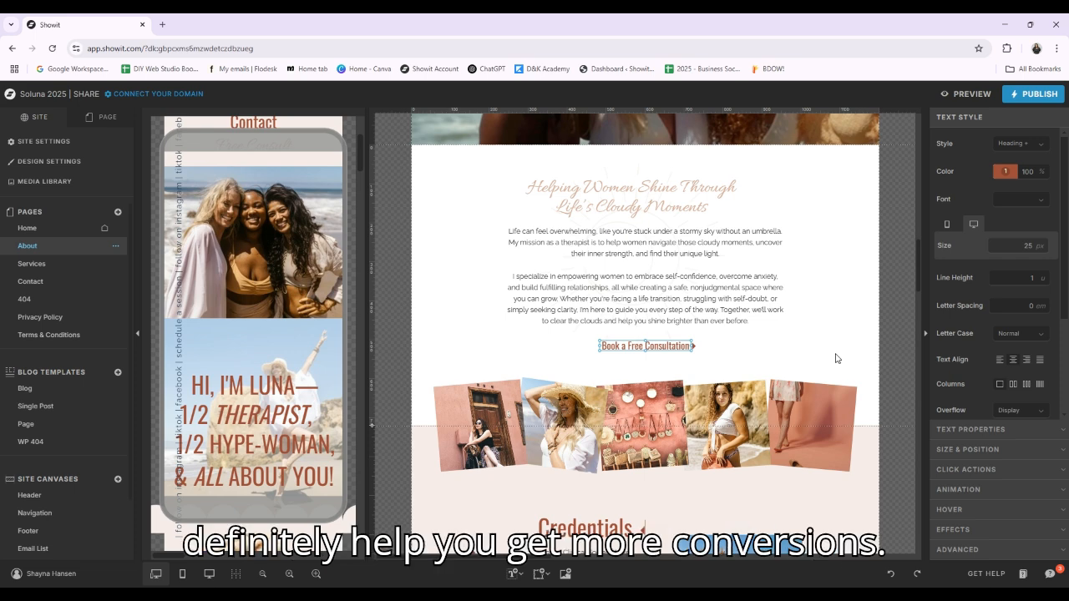
pyautogui.click(838, 354)
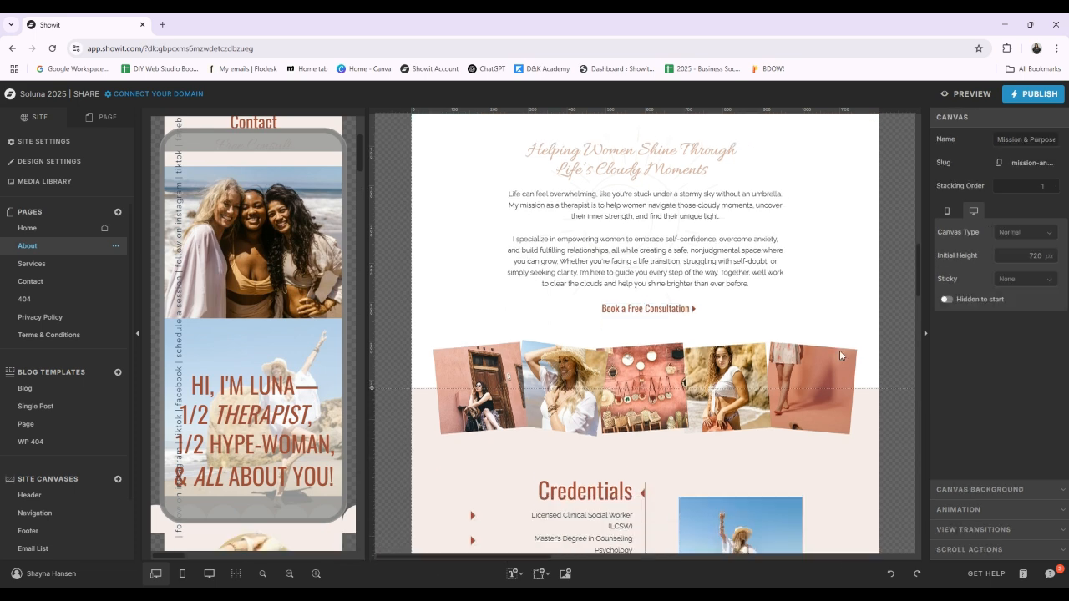
pyautogui.scroll(-2, 839, 350)
pyautogui.scroll(-10, 294, 339)
pyautogui.scroll(8, 293, 339)
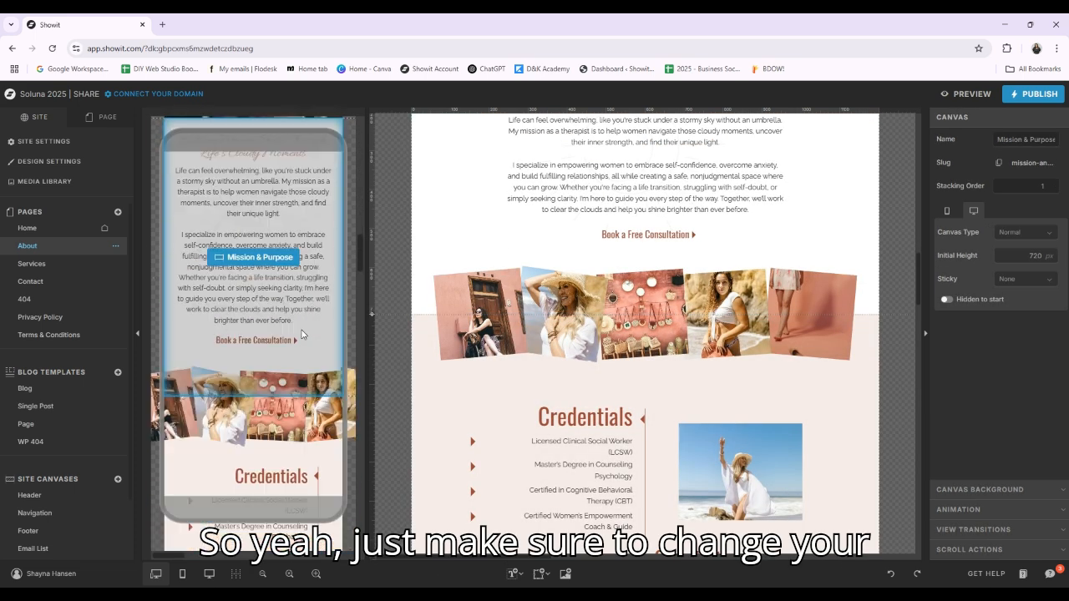
pyautogui.scroll(-2, 566, 212)
pyautogui.click(566, 212)
pyautogui.scroll(-2, 568, 217)
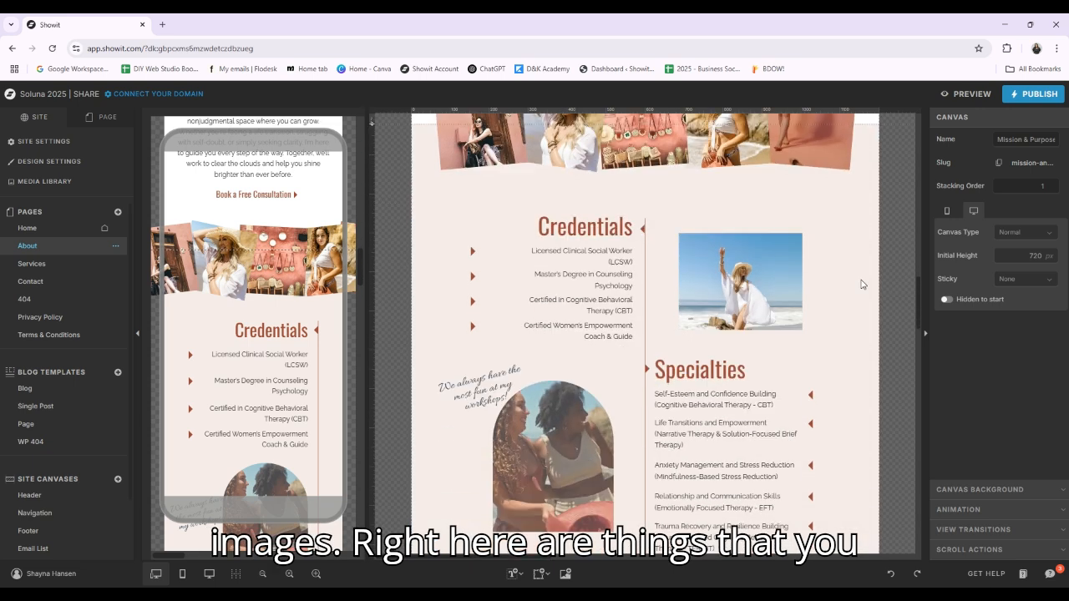
# Examine the Bio & Credentials canvas, including the Credentials, Specialties and Outside the Office lists, photos and handwritten workshop caption
pyautogui.click(645, 339)
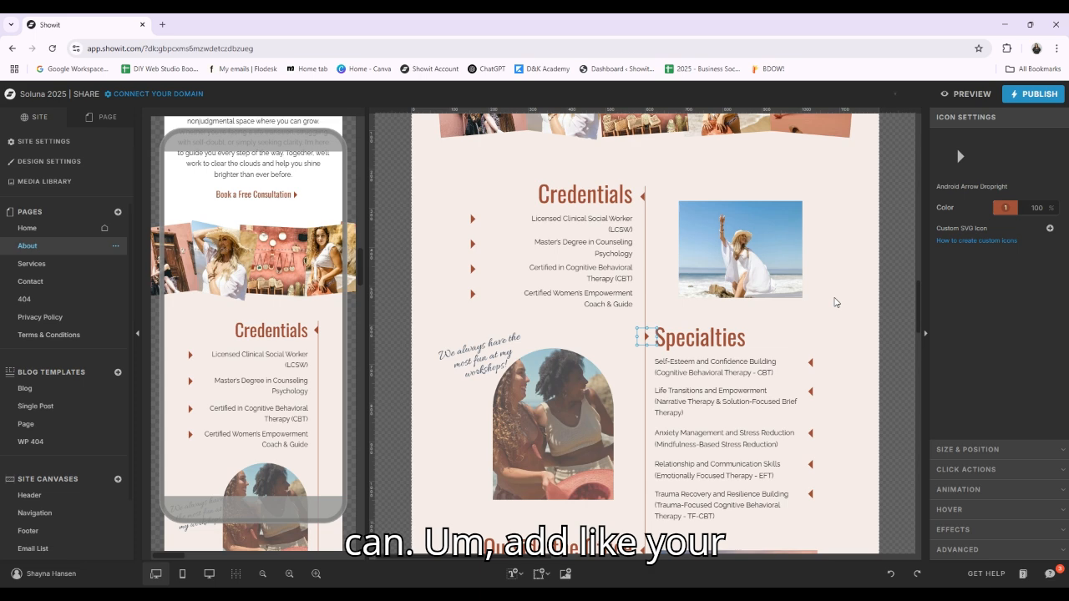
pyautogui.click(835, 302)
pyautogui.scroll(-2, 717, 240)
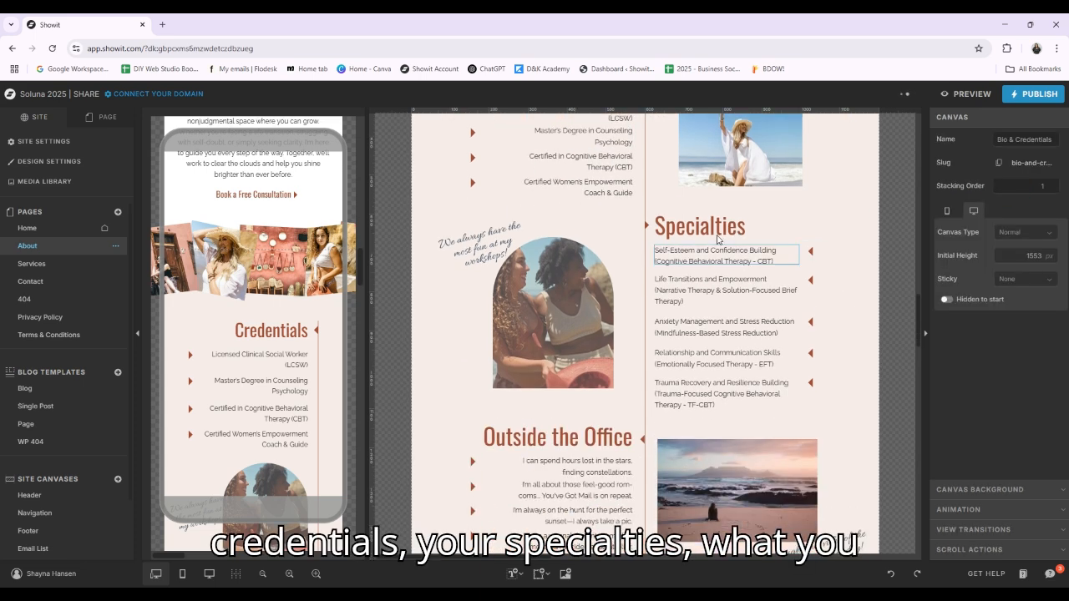
pyautogui.scroll(-4, 716, 240)
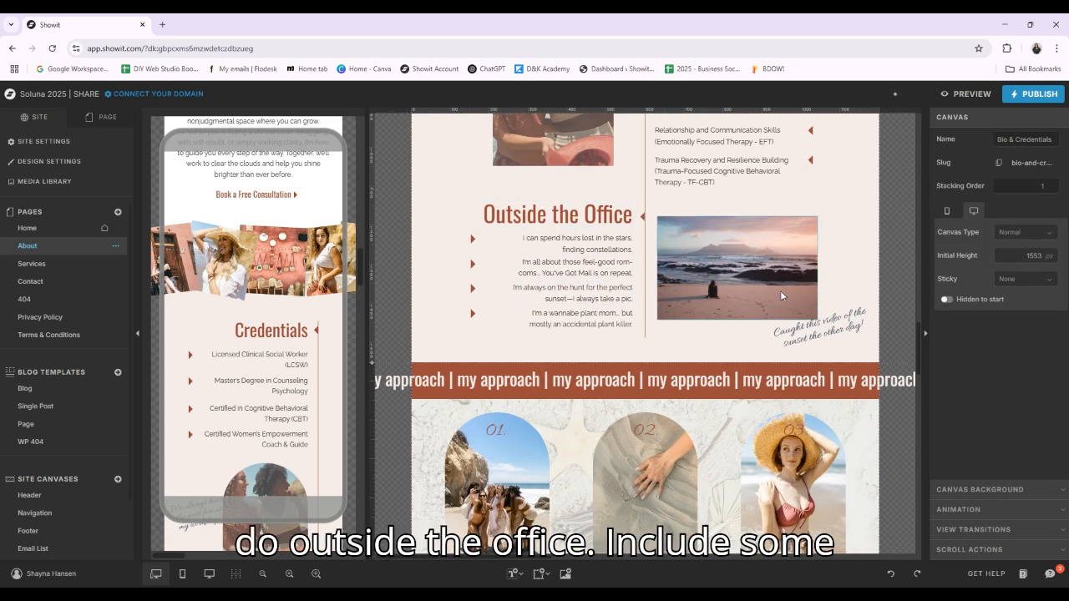
pyautogui.scroll(5, 781, 295)
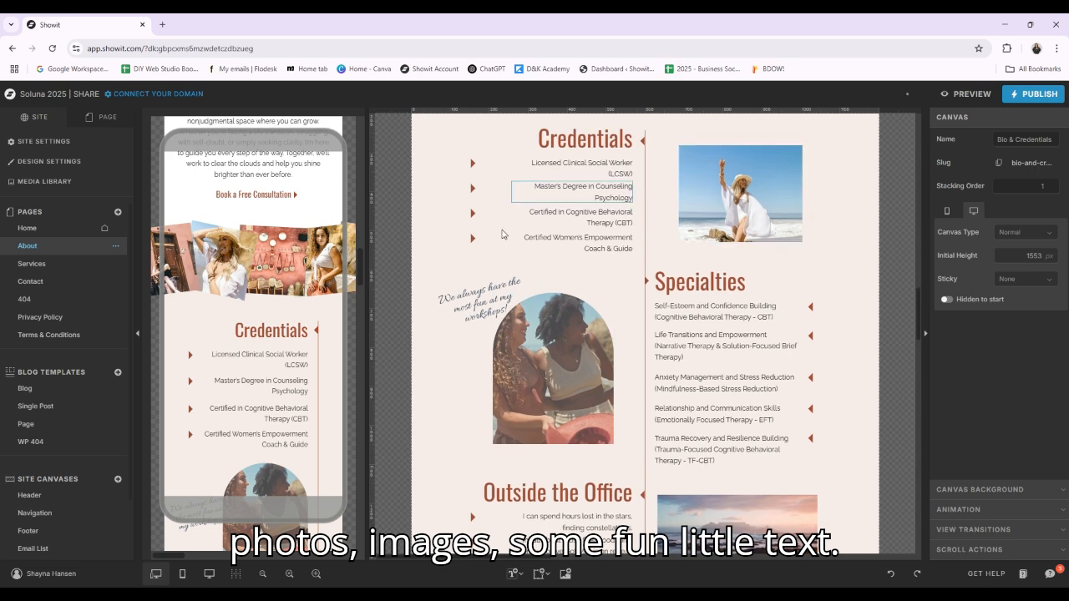
pyautogui.click(479, 301)
pyautogui.click(839, 243)
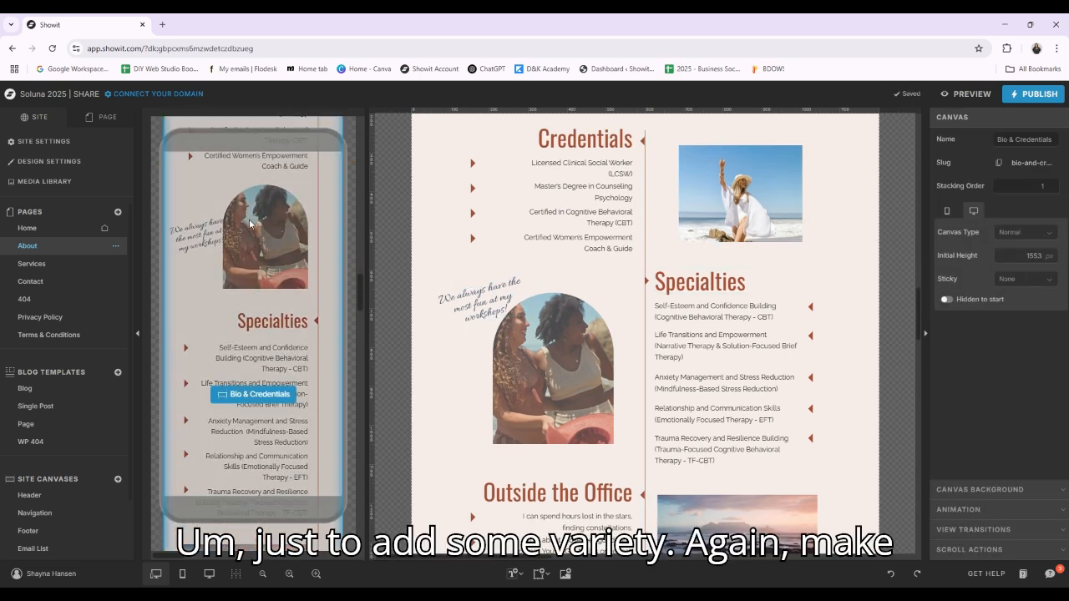
# Check the mobile layout of the Bio & Credentials canvas from the Specialties list down to the "my approach" banner
pyautogui.scroll(-3, 250, 393)
pyautogui.scroll(-5, 244, 400)
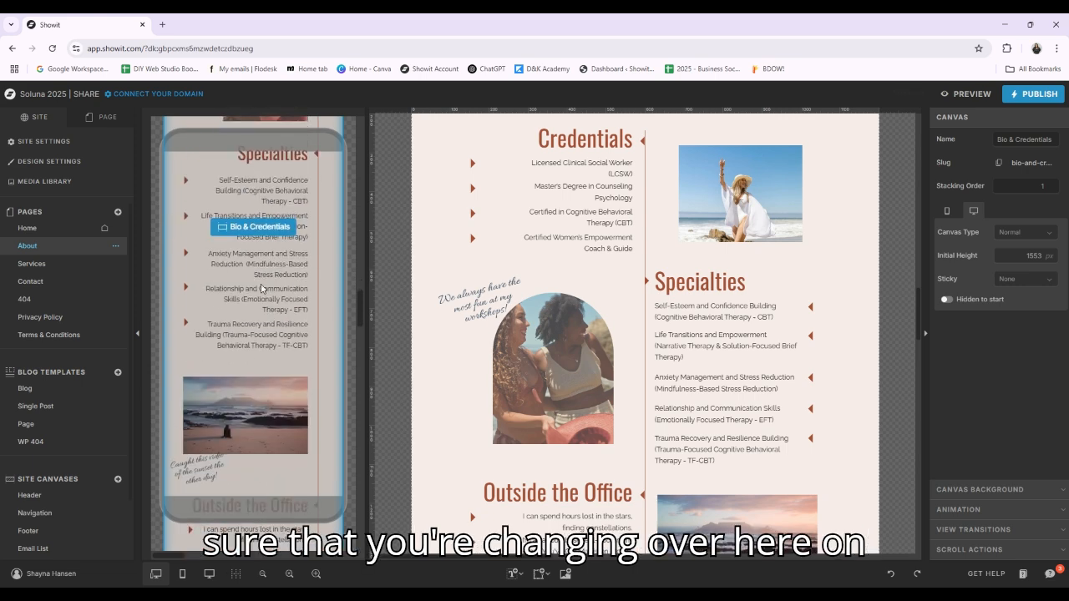
pyautogui.scroll(-3, 712, 302)
pyautogui.scroll(-5, 713, 302)
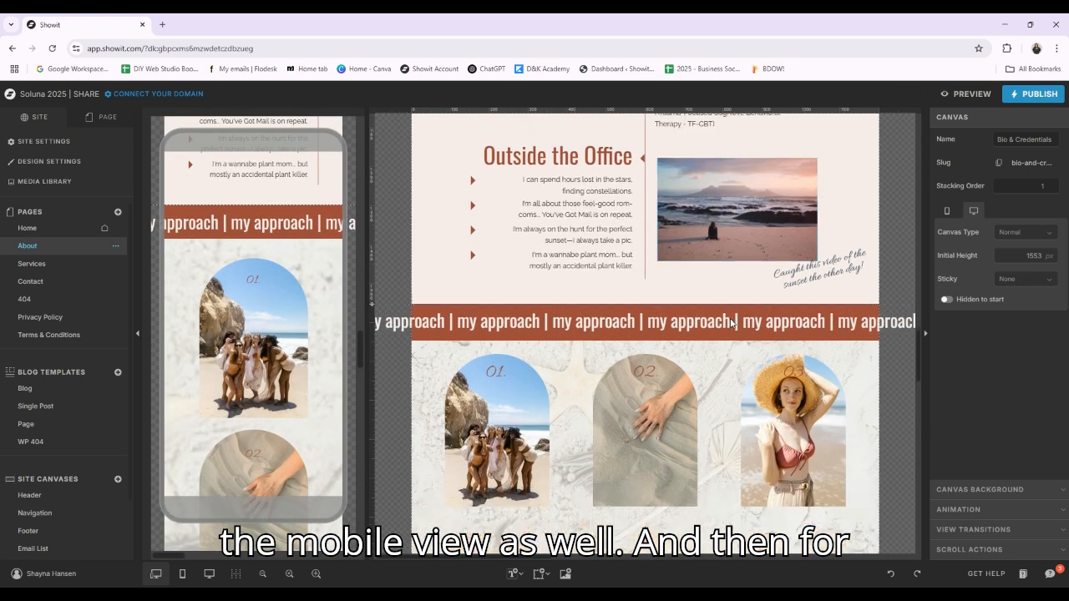
# Select the Approach canvas on the About page and show the list of its elements to inspect the three arch images
pyautogui.click(534, 305)
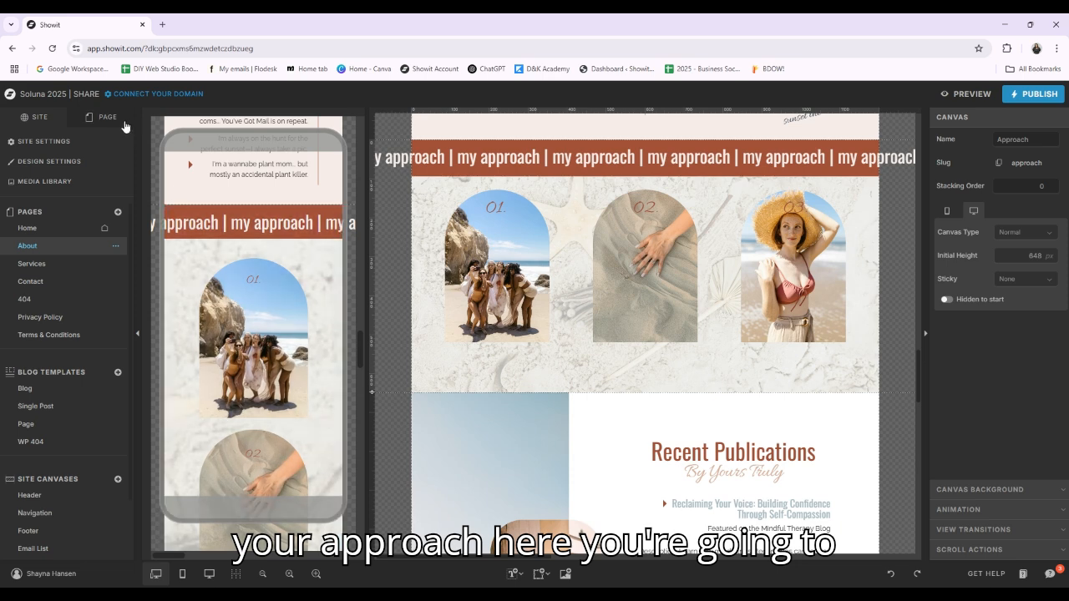
pyautogui.click(104, 117)
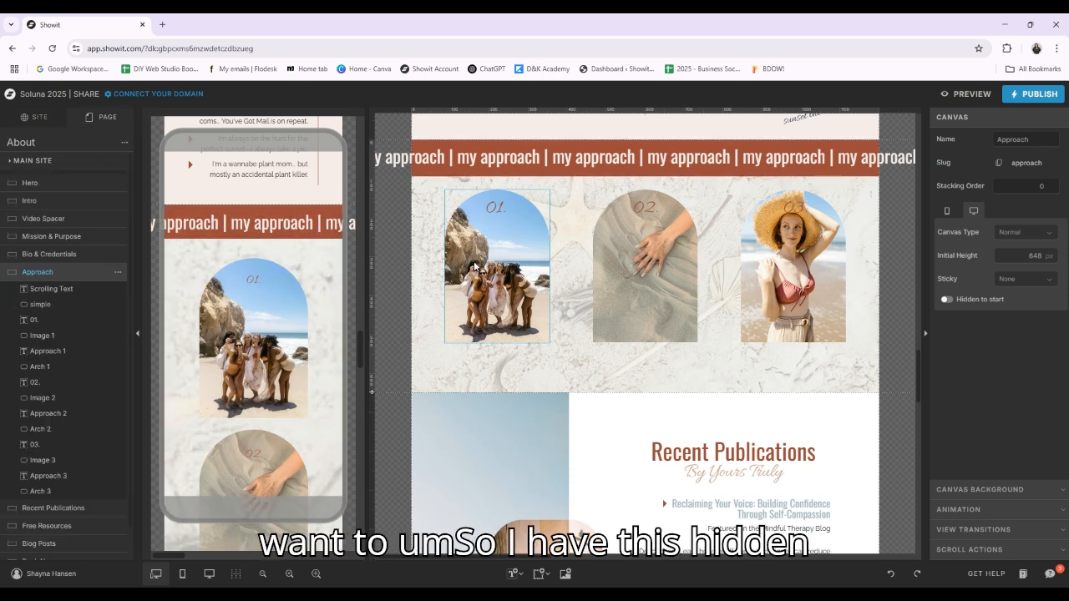
pyautogui.scroll(-2, 520, 306)
pyautogui.scroll(1, 504, 267)
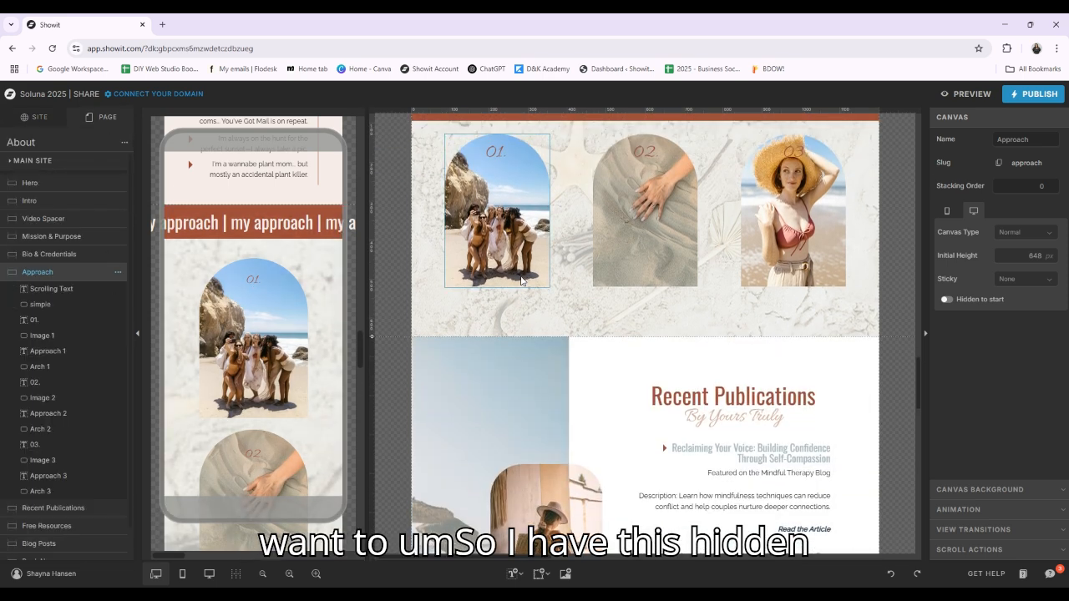
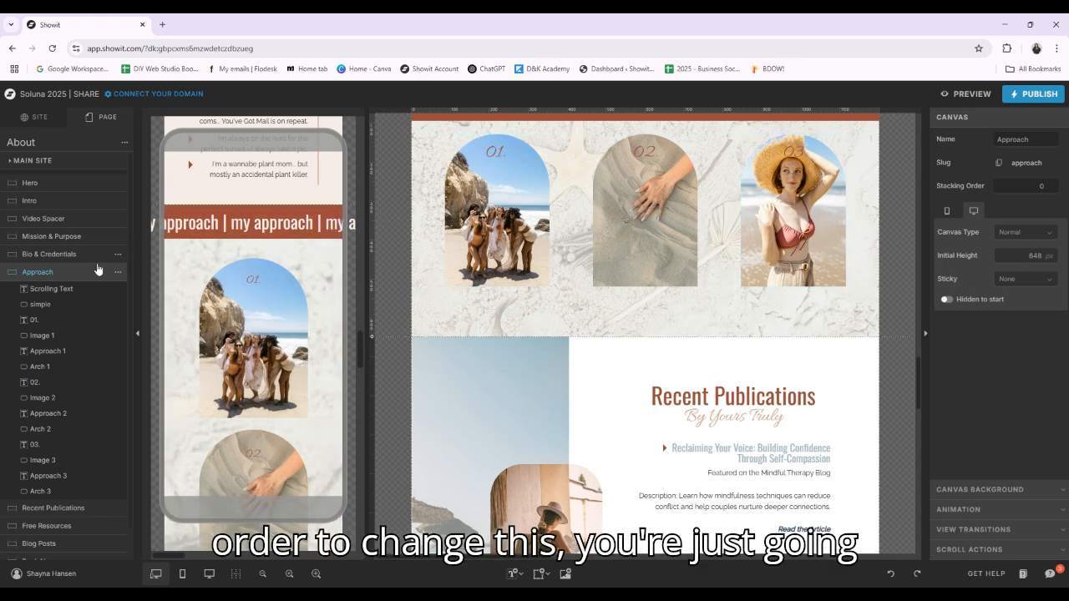
# Move Image 1 below Arch 1 in the Approach canvas's layer order to uncover the text, and restore it above Approach 1
pyautogui.click(50, 337)
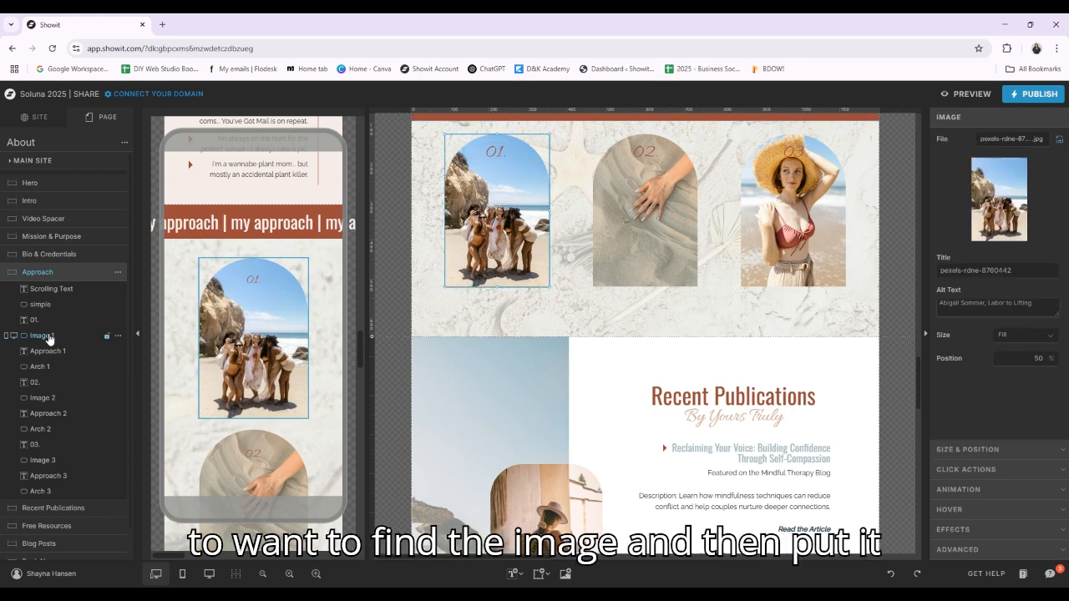
pyautogui.moveTo(49, 338); pyautogui.dragTo(46, 376)
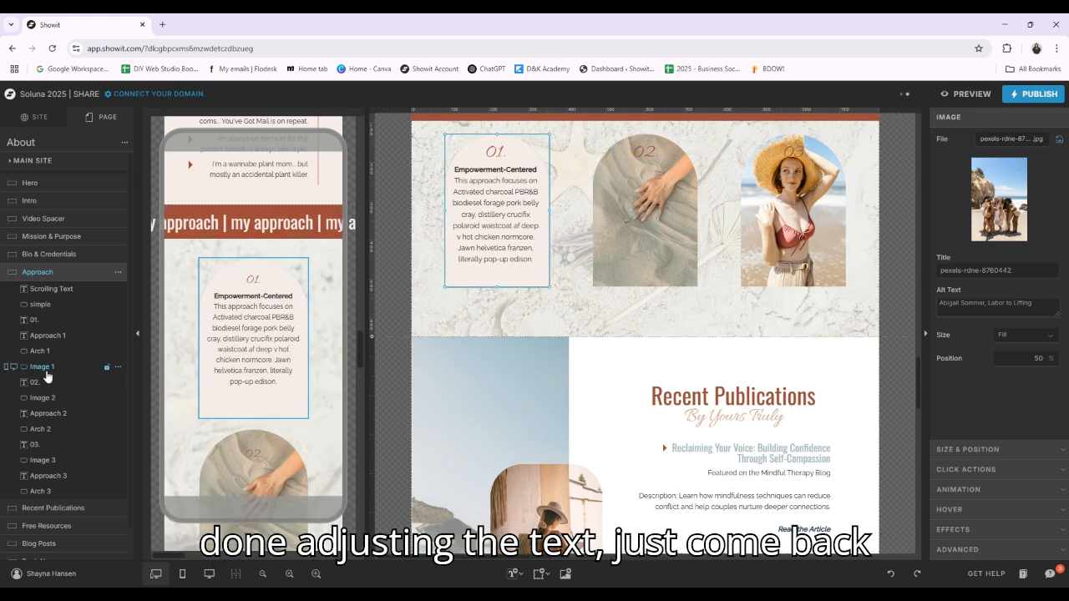
pyautogui.moveTo(54, 365); pyautogui.dragTo(56, 339)
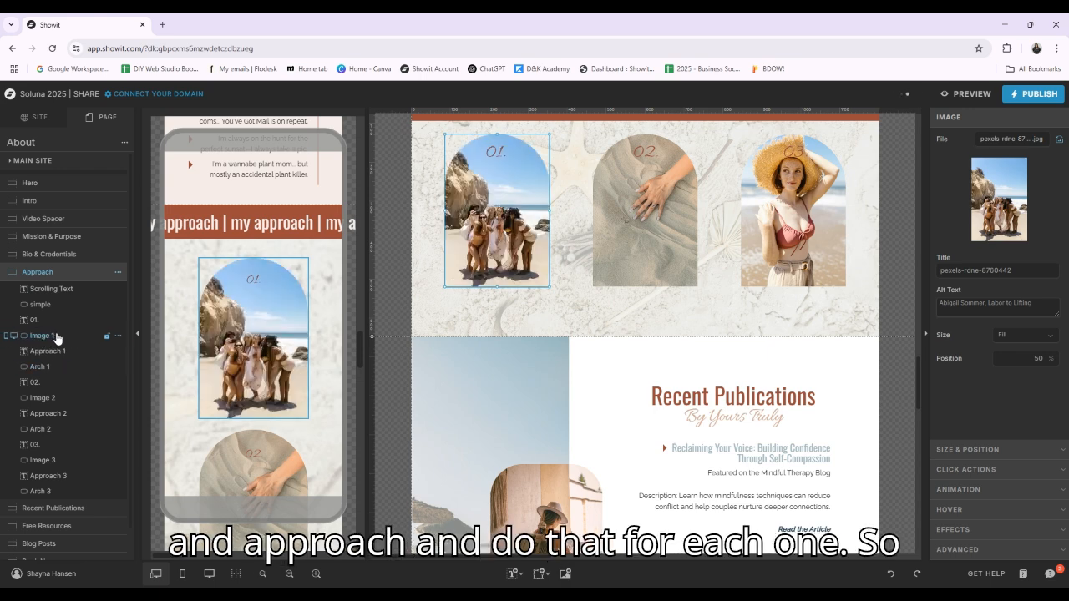
# Move Image 2 below Arch 2 to uncover the second approach text, and restore the layer order to Image 2, Approach 2, Arch 2
pyautogui.click(46, 398)
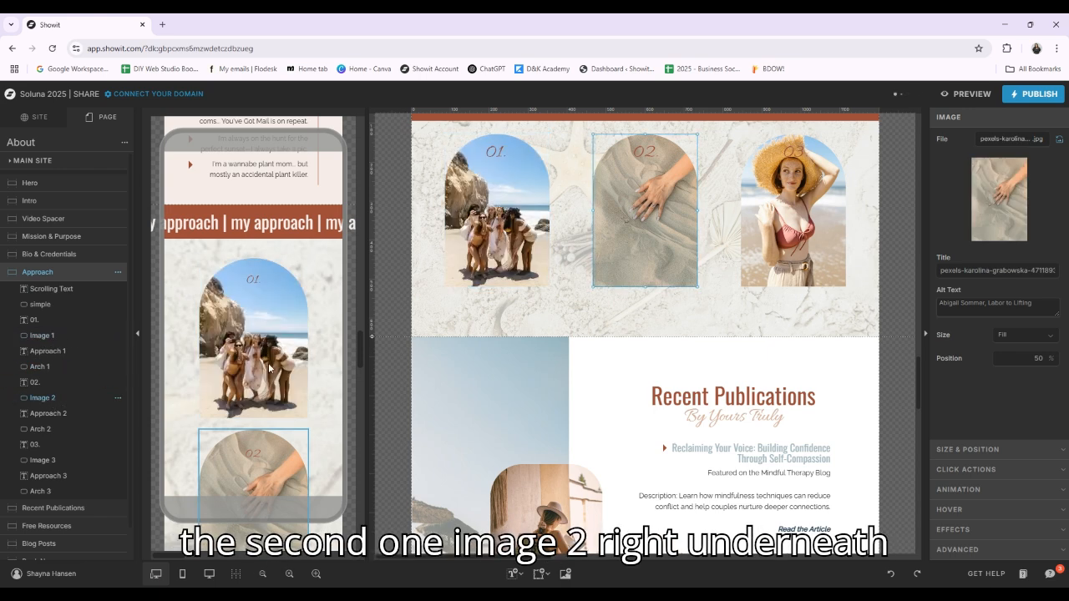
pyautogui.moveTo(60, 407); pyautogui.dragTo(57, 435)
pyautogui.click(649, 209)
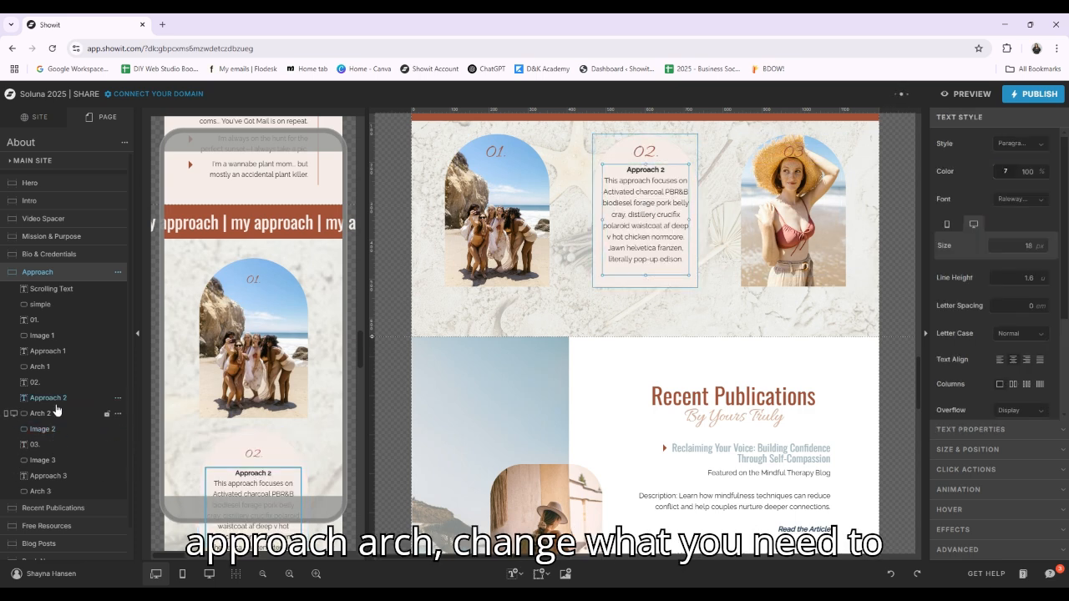
pyautogui.moveTo(84, 399); pyautogui.dragTo(62, 391)
pyautogui.click(44, 430)
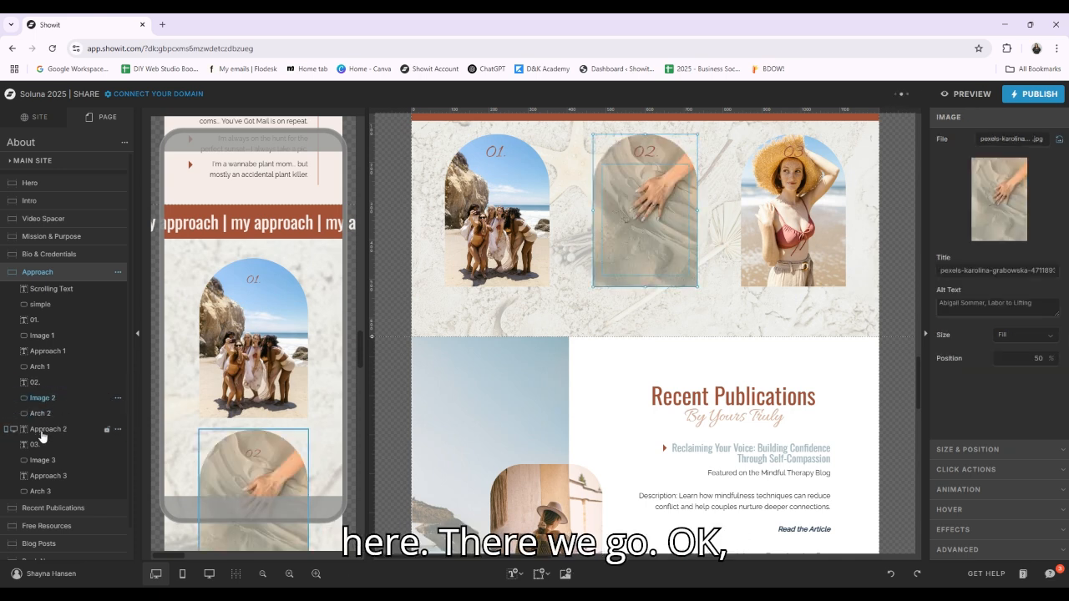
pyautogui.moveTo(41, 436); pyautogui.dragTo(77, 395)
pyautogui.click(45, 417)
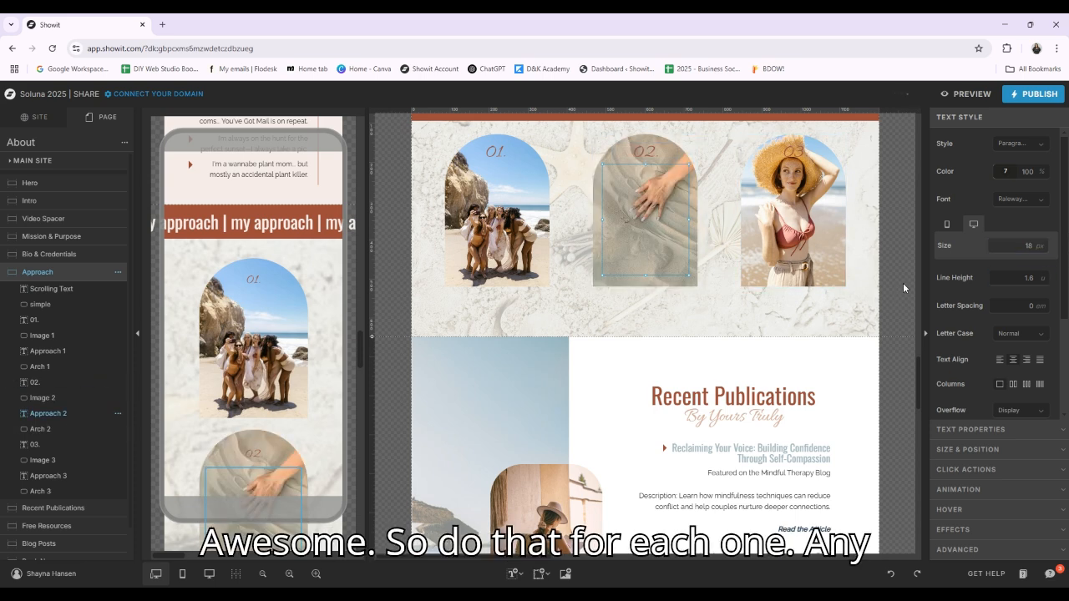
# Select the Recent Publications canvas and examine its mobile layout and the first article's title and description texts
pyautogui.scroll(-3, 885, 289)
pyautogui.click(846, 289)
pyautogui.scroll(-1, 735, 292)
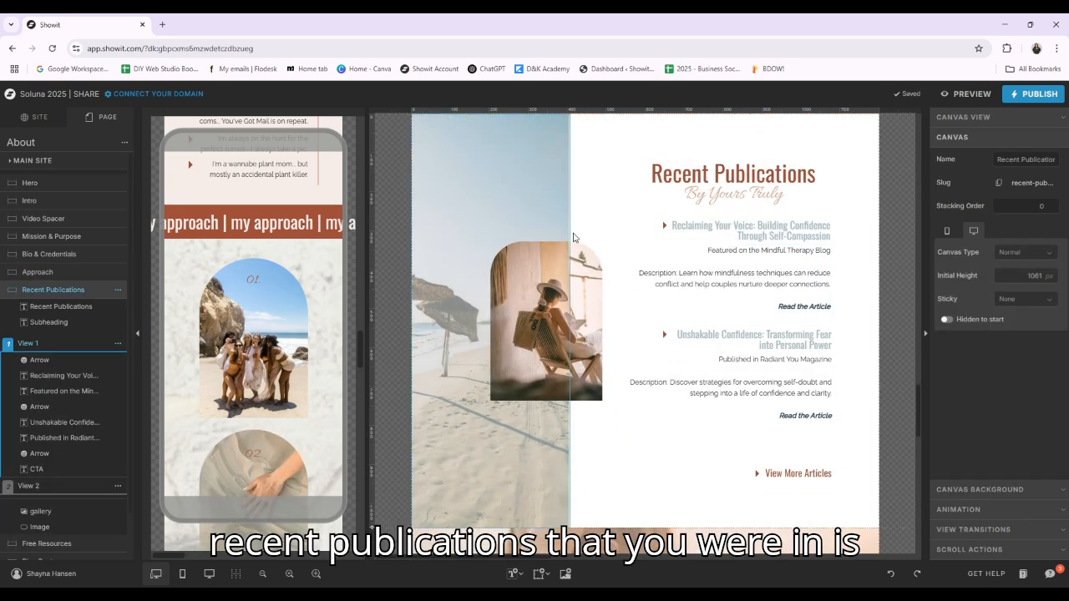
pyautogui.scroll(-9, 217, 288)
pyautogui.scroll(1, 209, 291)
pyautogui.scroll(-1, 204, 294)
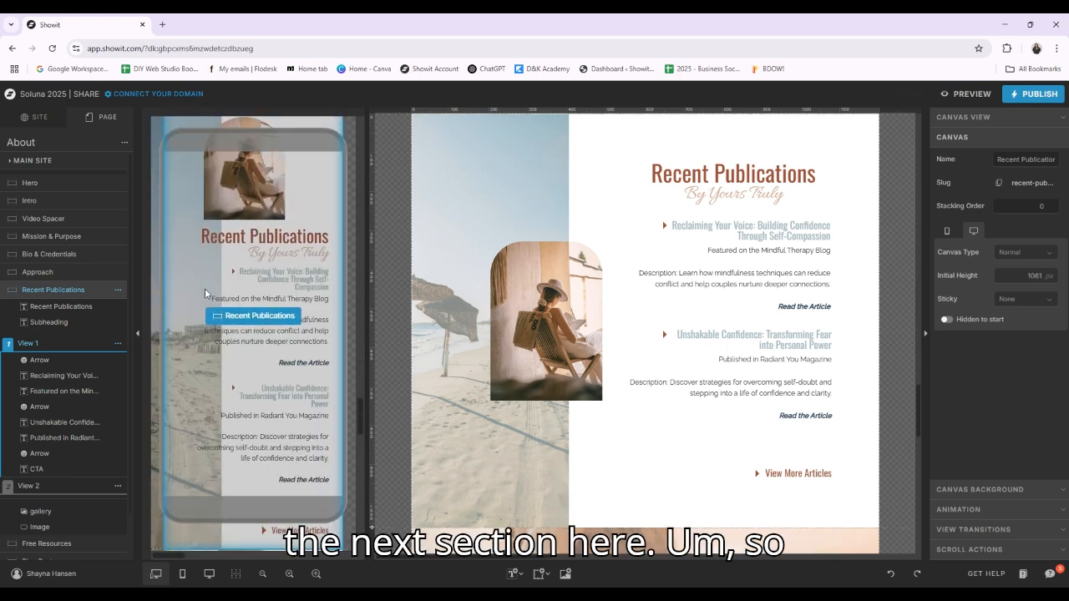
pyautogui.click(748, 235)
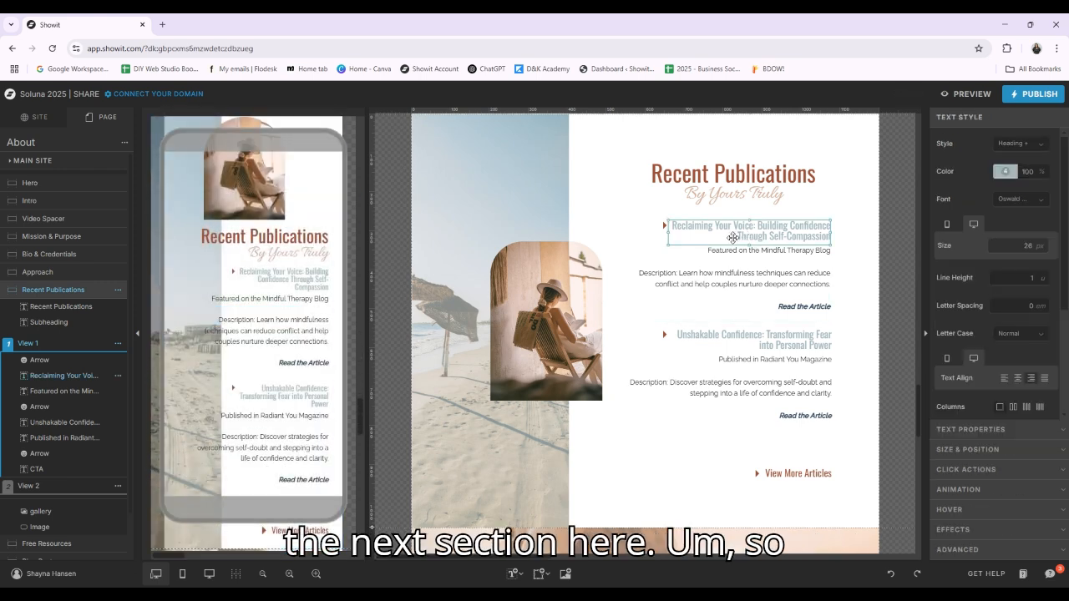
pyautogui.click(779, 254)
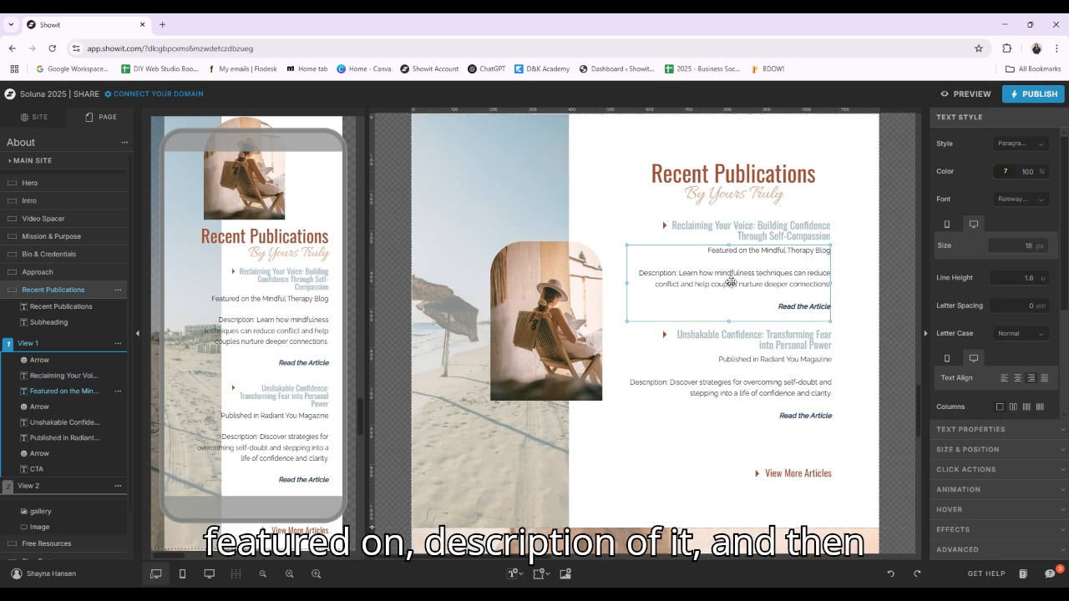
# Add a link of type URL to the words "Read the Article" in the first publication's description and save it
pyautogui.doubleClick(781, 307)
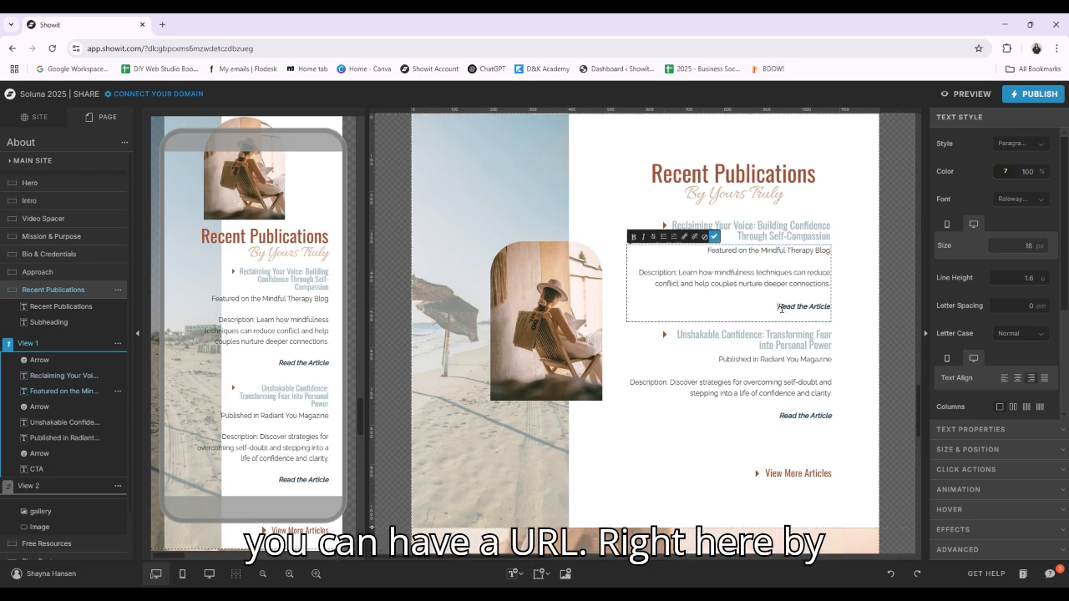
pyautogui.moveTo(781, 308); pyautogui.dragTo(830, 304)
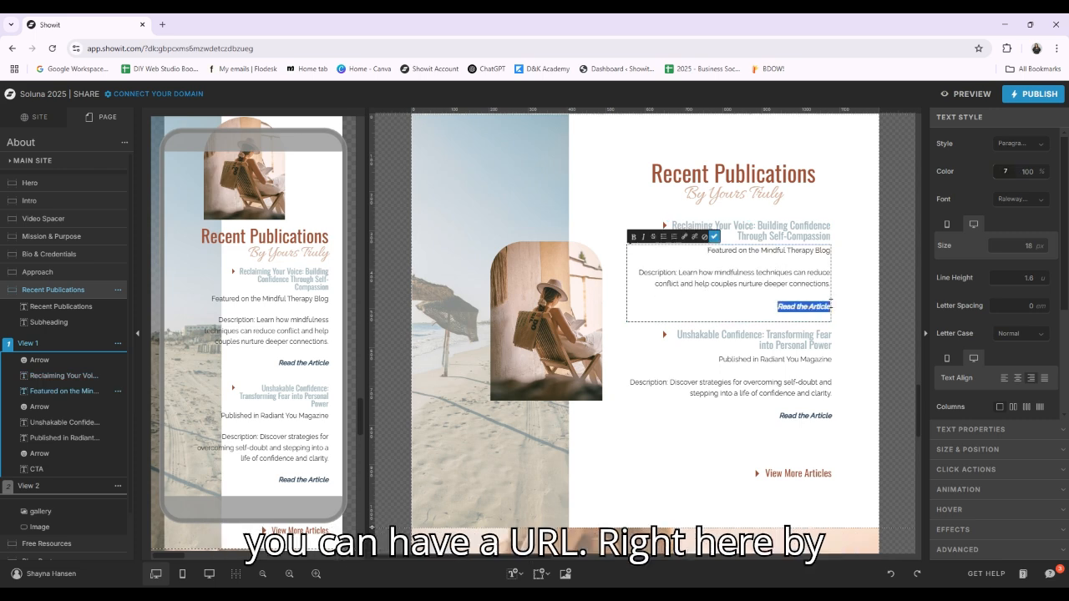
pyautogui.click(683, 237)
pyautogui.click(588, 155)
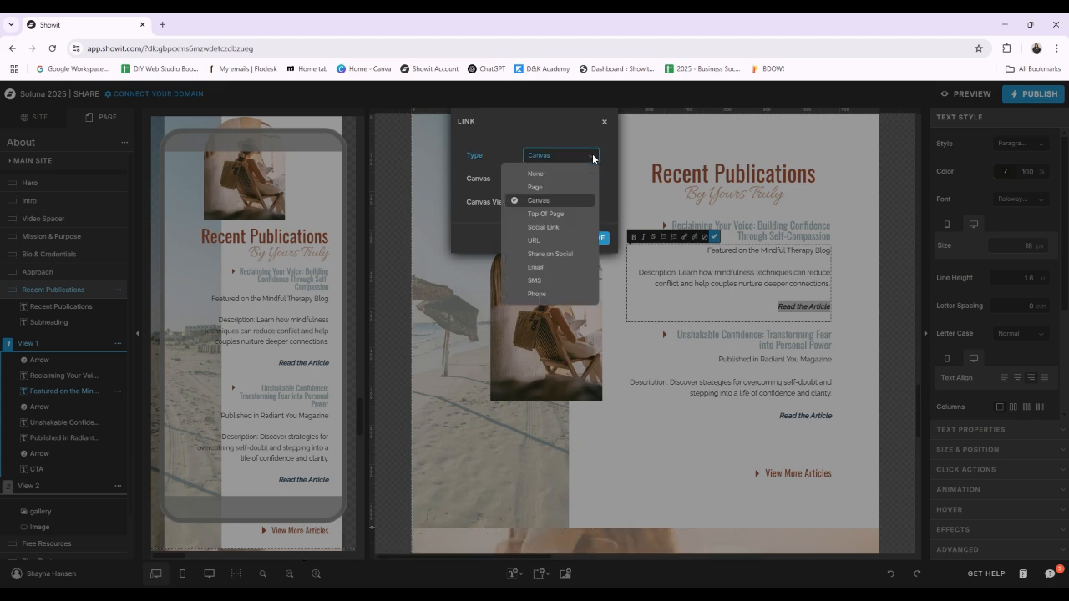
pyautogui.click(546, 242)
pyautogui.click(586, 251)
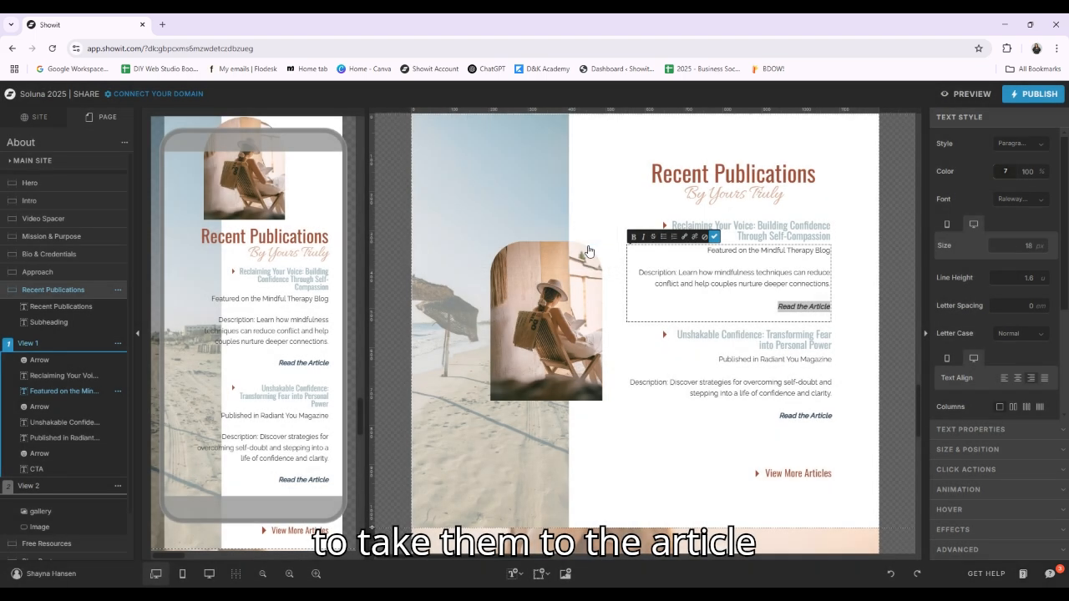
# Add a link of type URL to "Read the Article" in the Unshakable Confidence publication's description, save it and finish editing the text
pyautogui.click(809, 404)
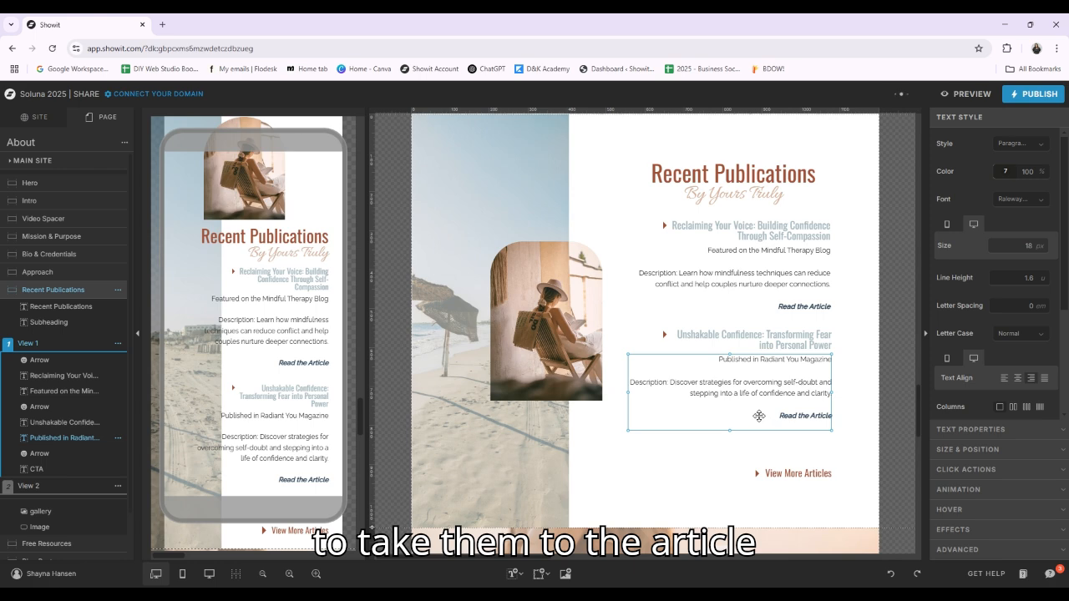
pyautogui.doubleClick(755, 416)
pyautogui.moveTo(755, 416); pyautogui.dragTo(835, 422)
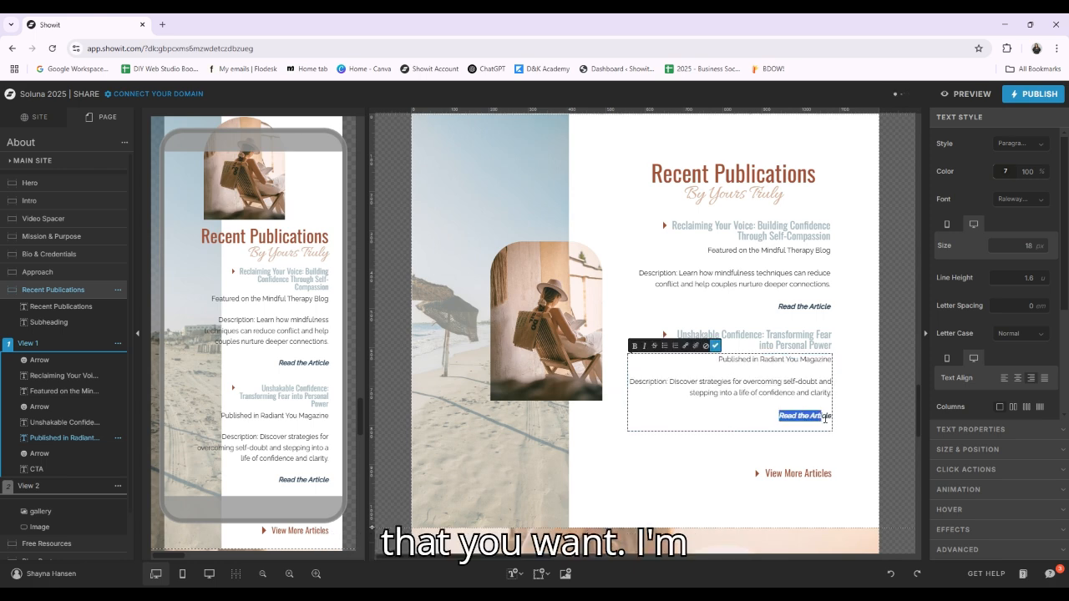
pyautogui.click(684, 346)
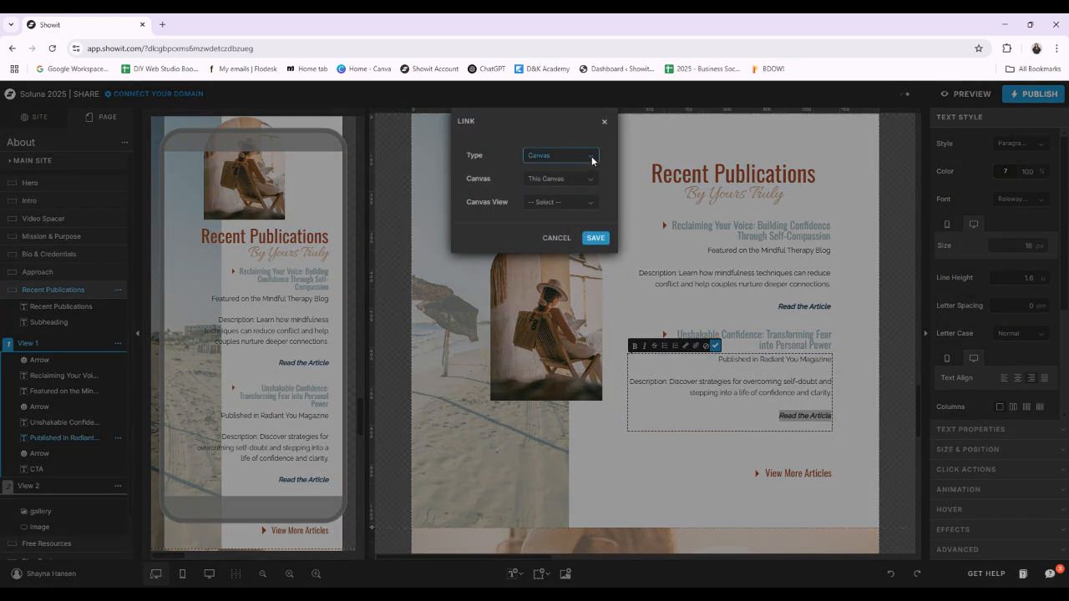
pyautogui.click(592, 161)
pyautogui.click(552, 238)
pyautogui.click(598, 252)
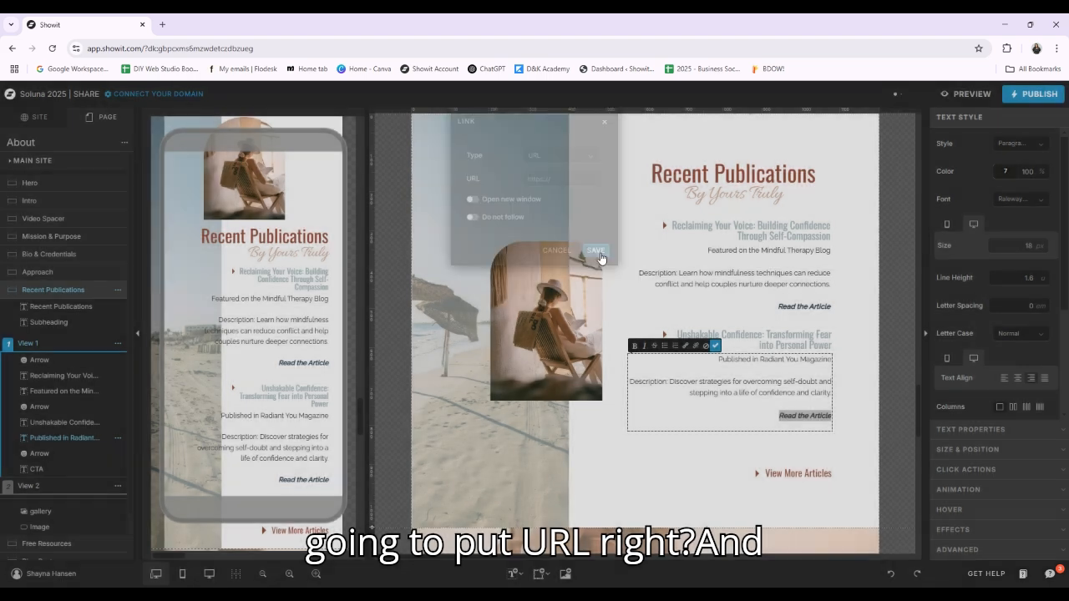
pyautogui.click(852, 446)
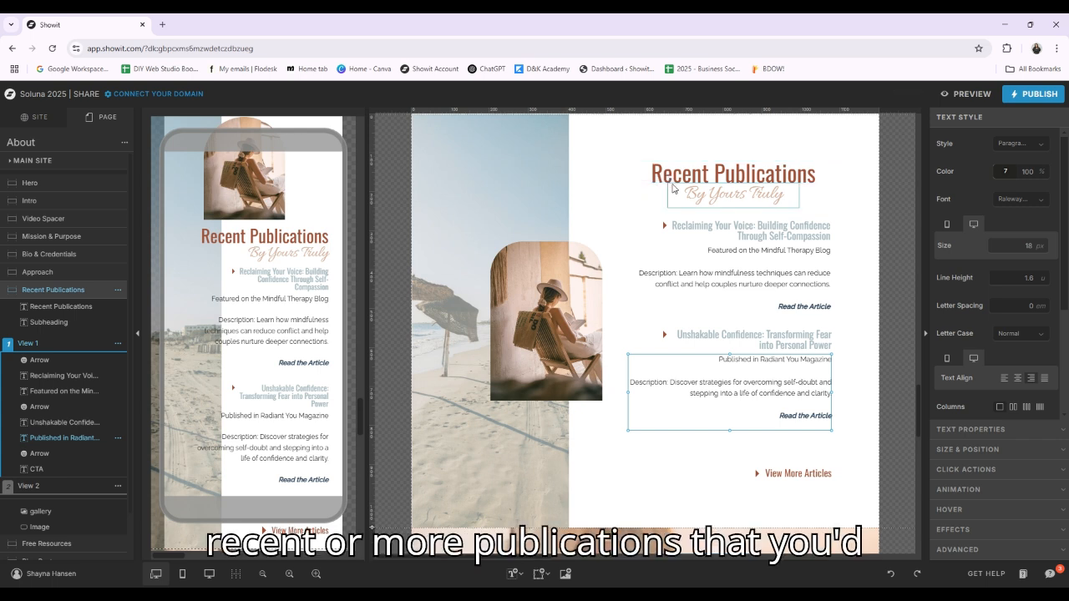
# Select the View More Articles text, then show View 2 of the Recent Publications canvas and inspect its article titles
pyautogui.click(808, 473)
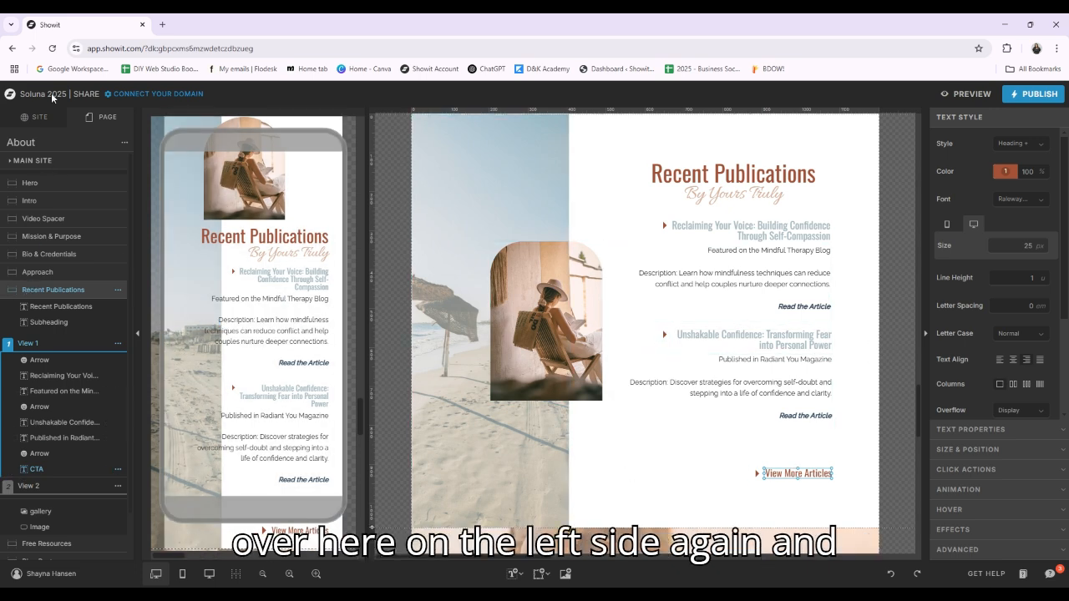
pyautogui.click(40, 487)
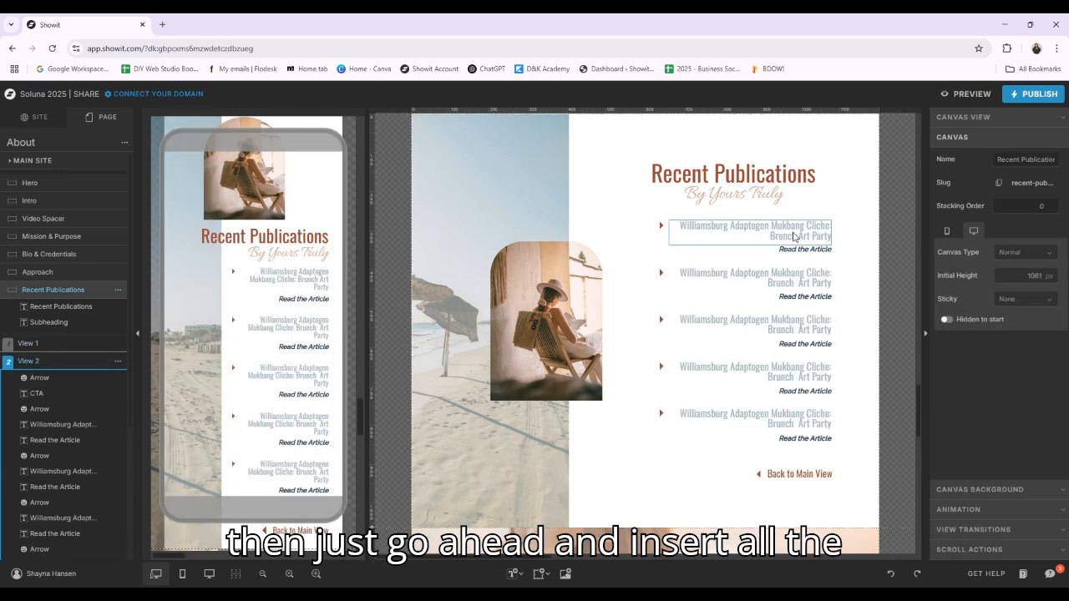
pyautogui.click(789, 232)
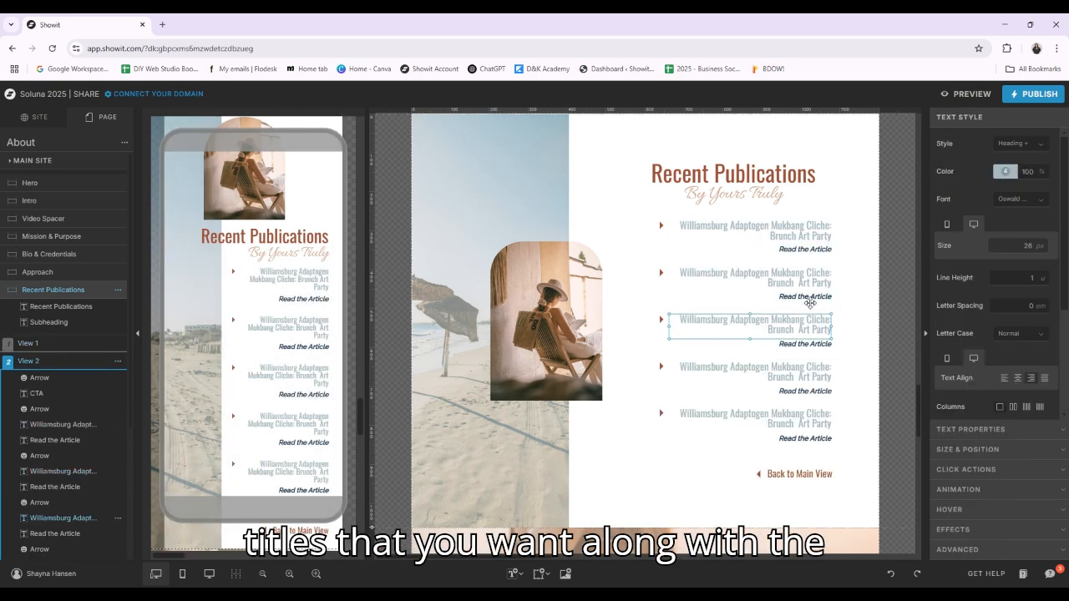
# Add an embedded link of type URL to the first "Read the Article" text in View 2 and save it
pyautogui.click(790, 249)
pyautogui.click(790, 249)
pyautogui.tripleClick(790, 249)
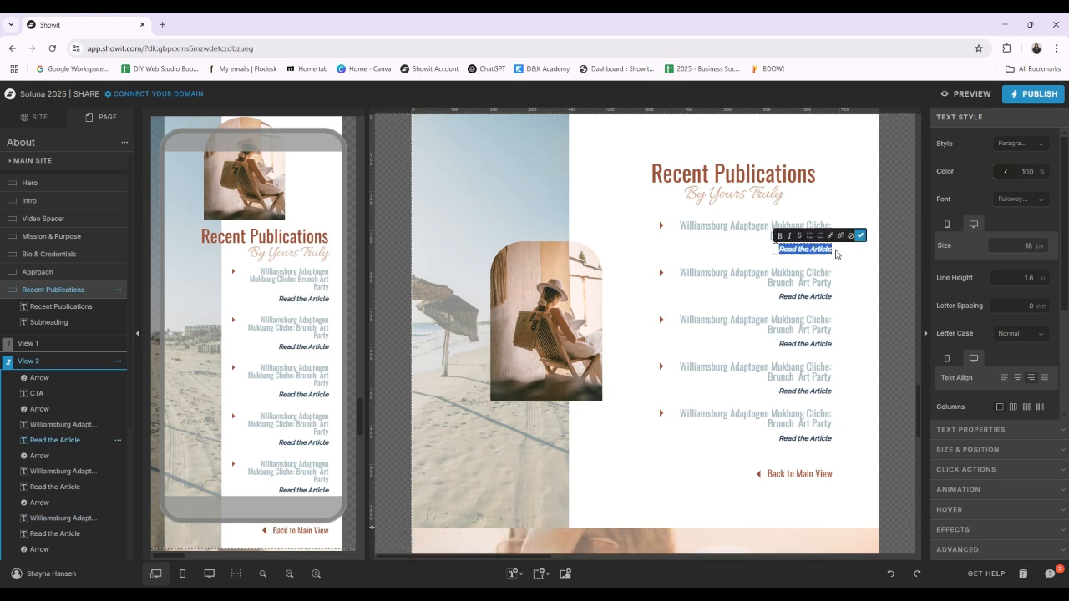
pyautogui.click(830, 236)
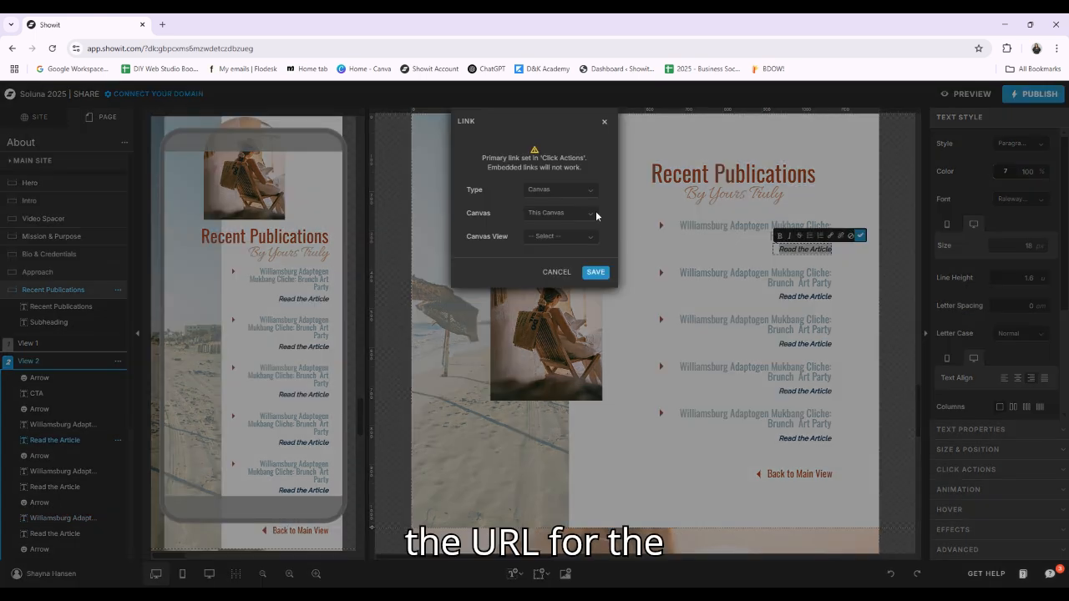
pyautogui.click(593, 194)
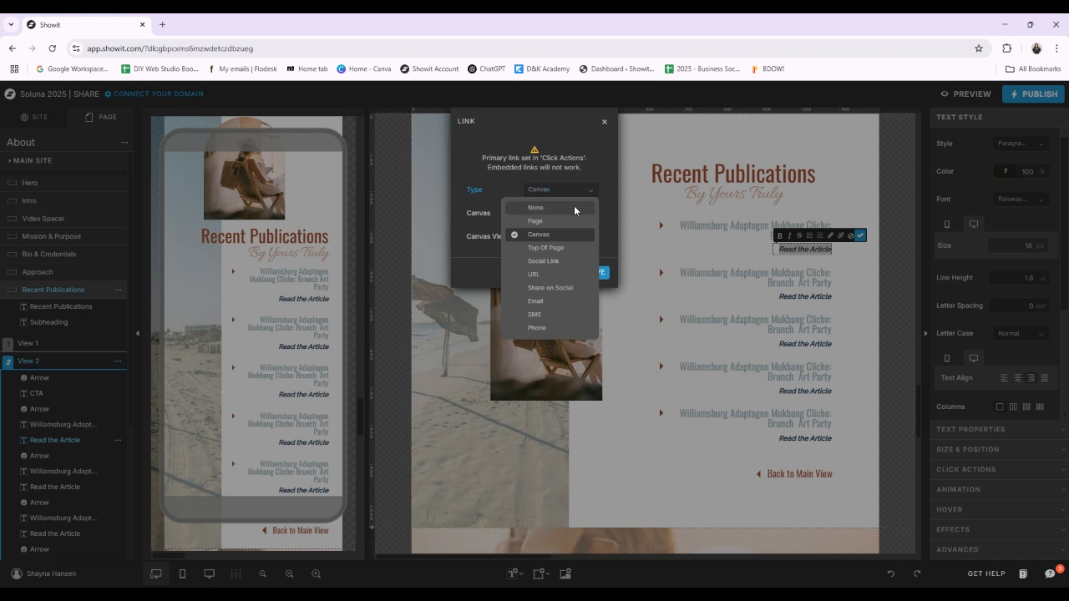
pyautogui.click(539, 273)
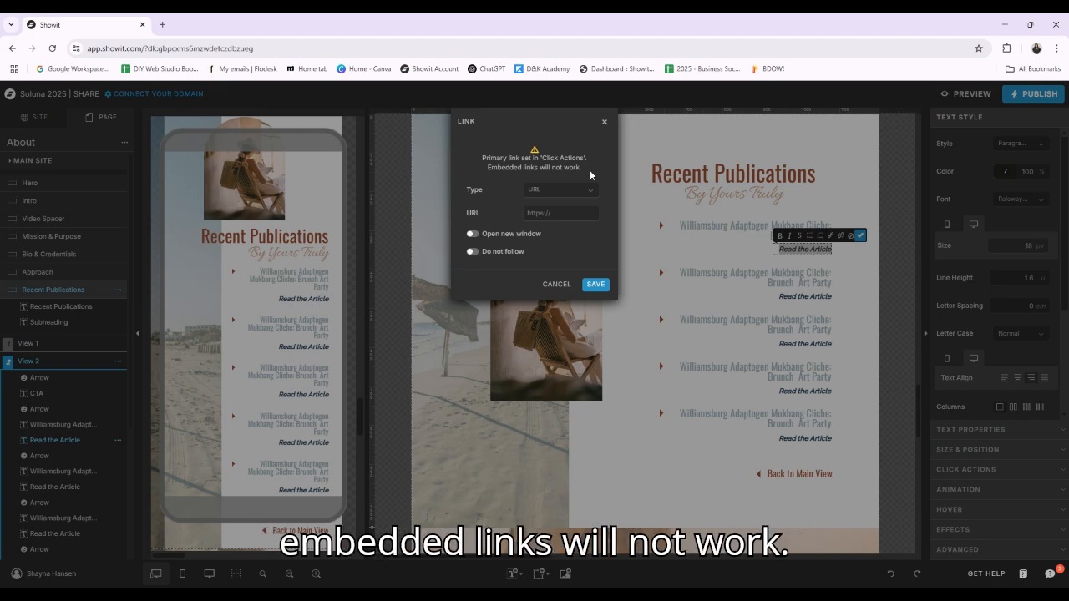
pyautogui.click(589, 287)
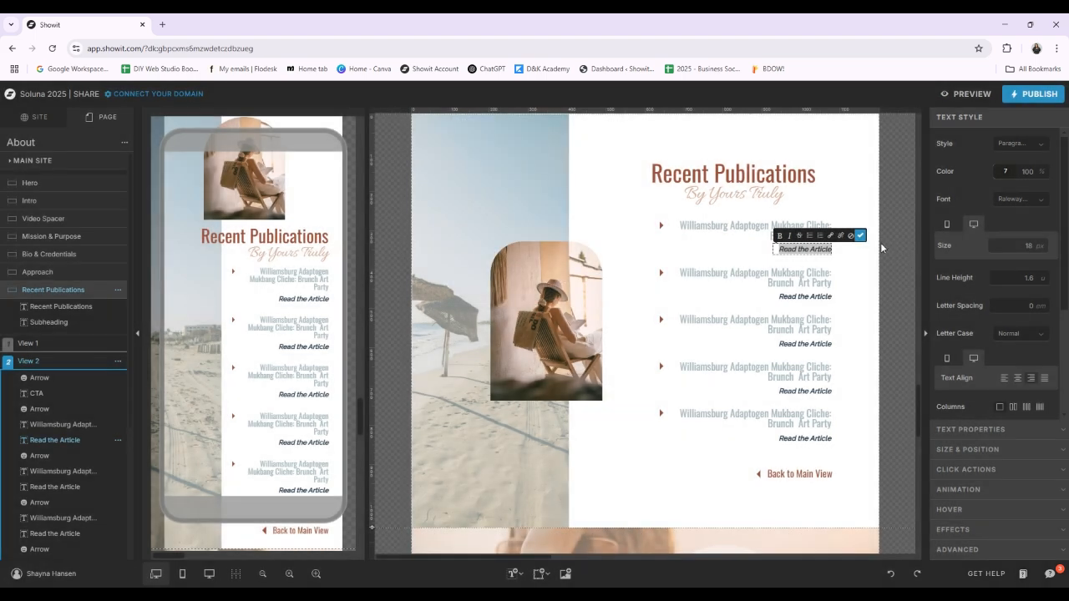
pyautogui.click(853, 315)
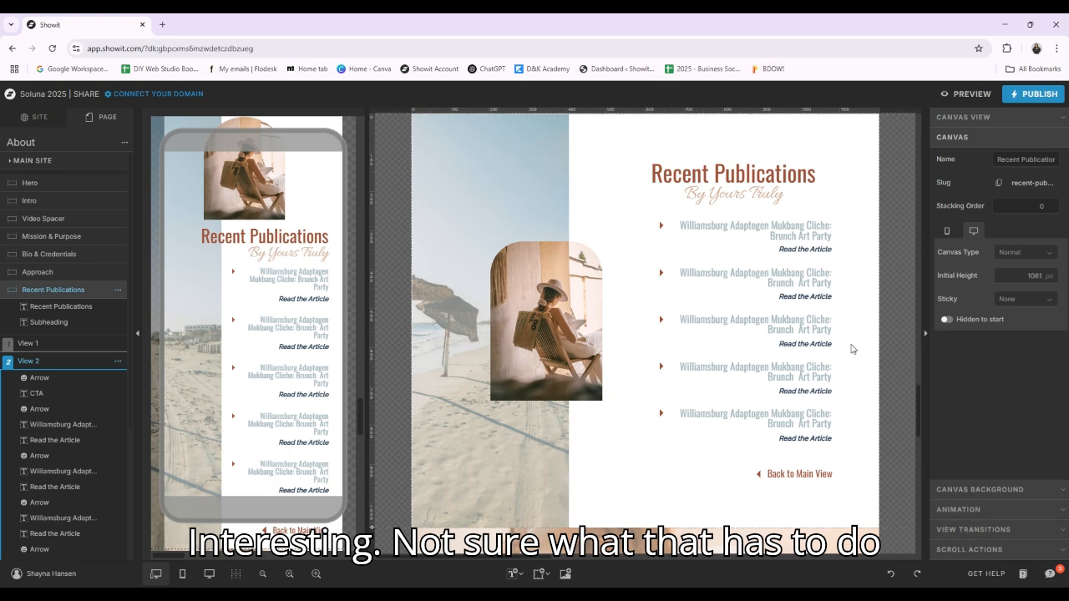
# Change the click action link type of the first "Read the Article" text in View 2 to URL
pyautogui.click(800, 247)
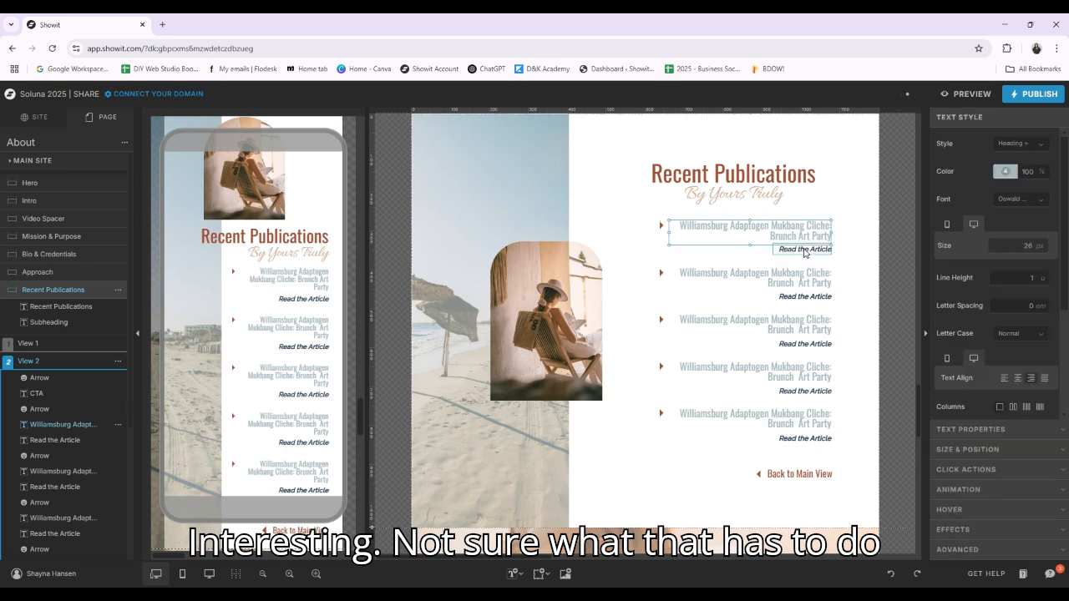
pyautogui.click(999, 476)
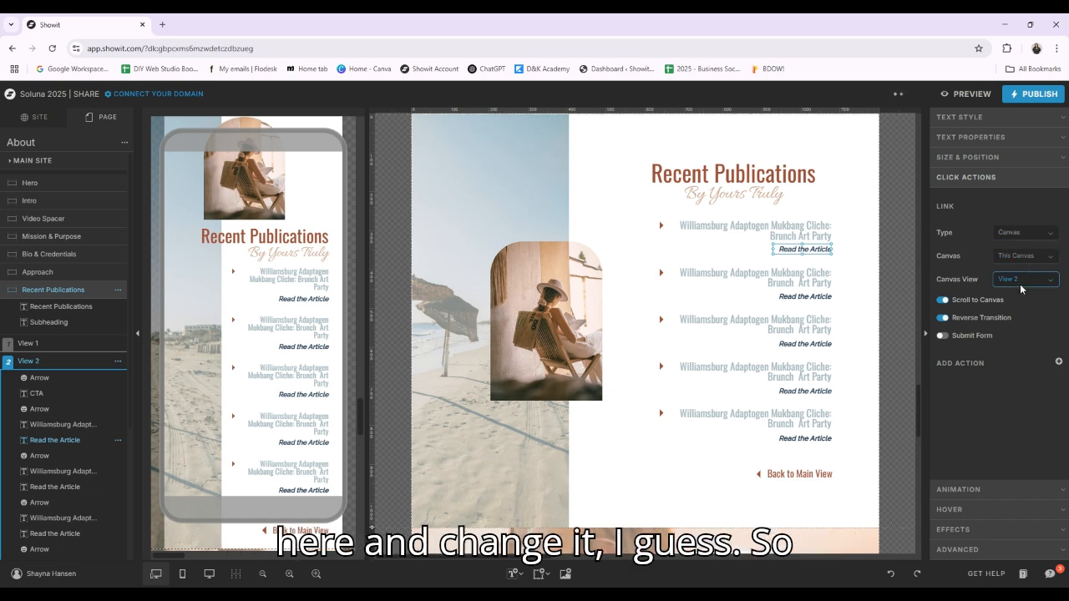
pyautogui.click(1048, 236)
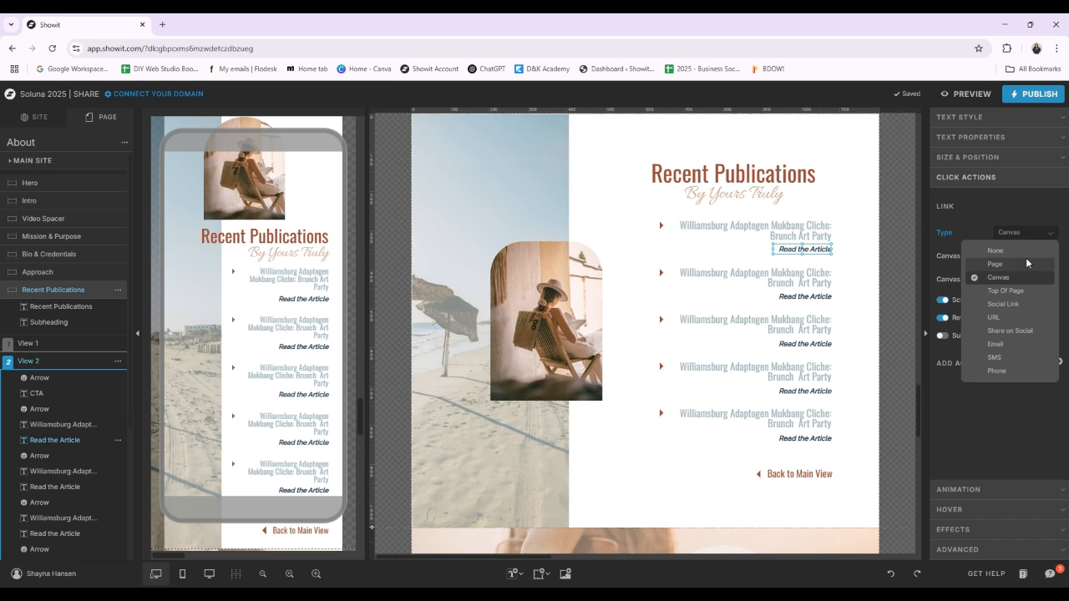
pyautogui.click(1015, 322)
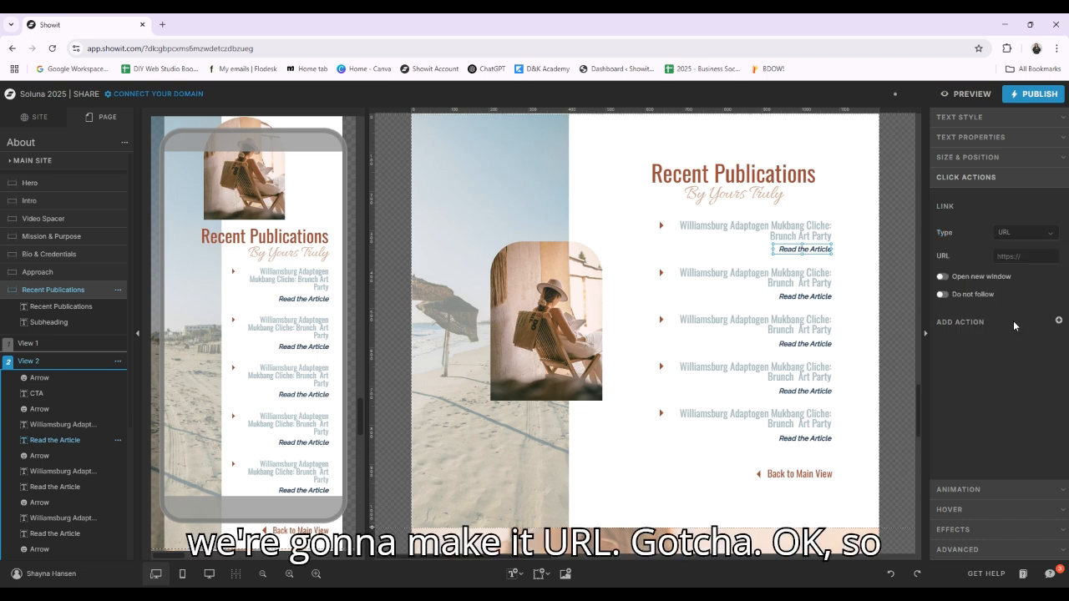
# Change the click action link type of the second and third "Read the Article" texts in View 2 to URL
pyautogui.click(815, 300)
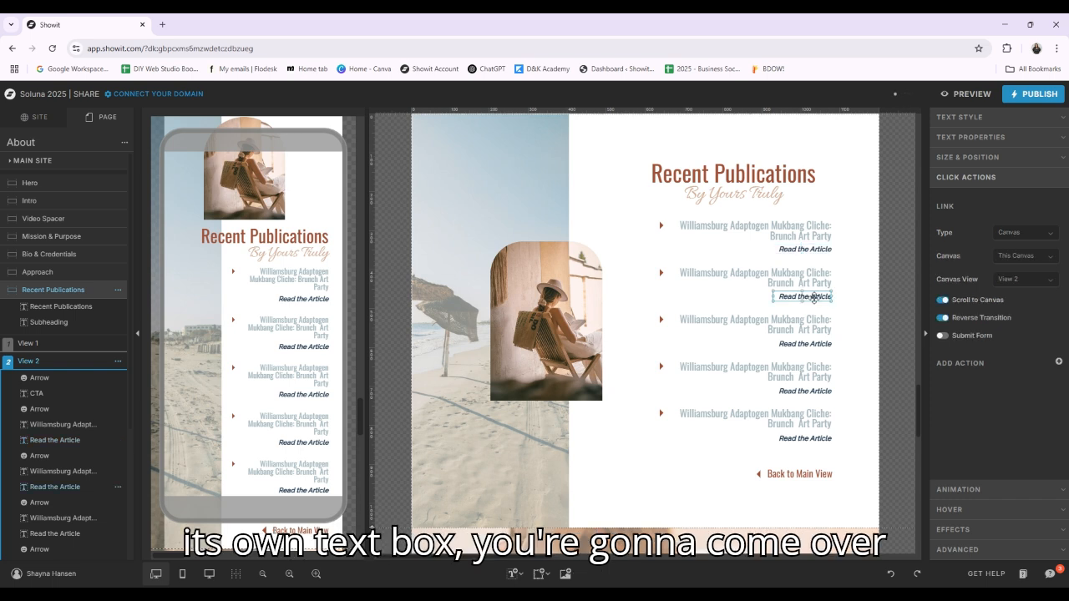
pyautogui.click(1044, 237)
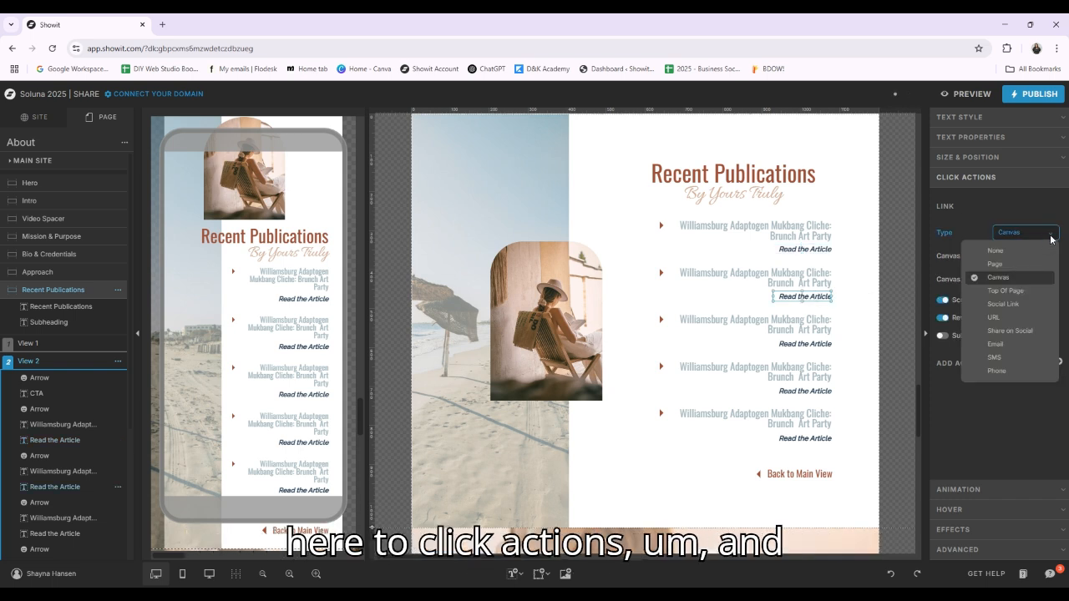
pyautogui.click(1023, 322)
pyautogui.click(825, 344)
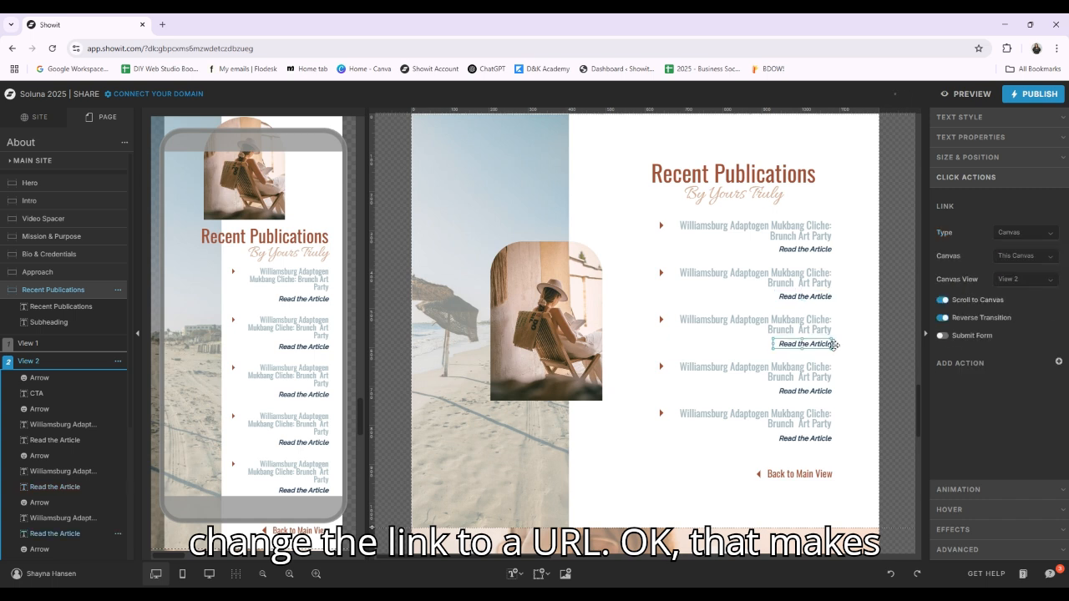
pyautogui.click(1025, 232)
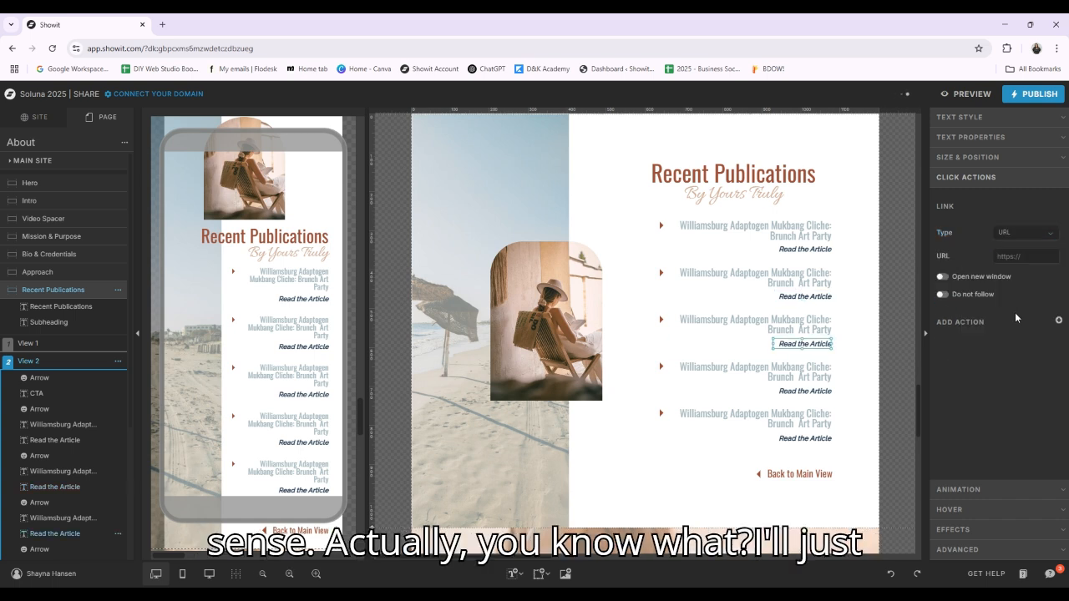
# Change the click action link type of the fourth and fifth "Read the Article" texts in View 2 to URL
pyautogui.click(804, 391)
pyautogui.click(1035, 233)
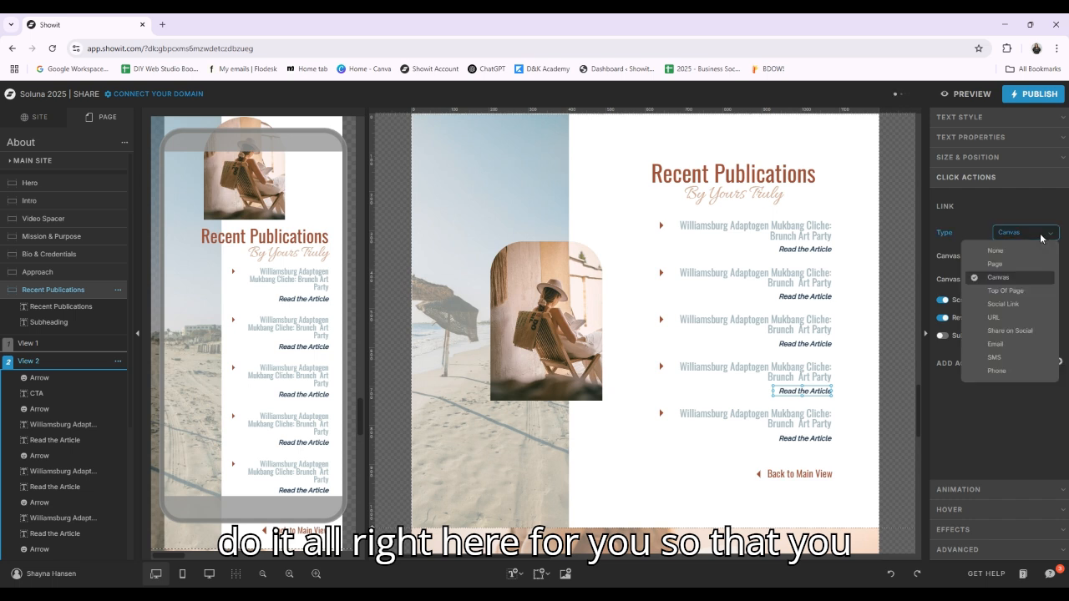
pyautogui.click(803, 438)
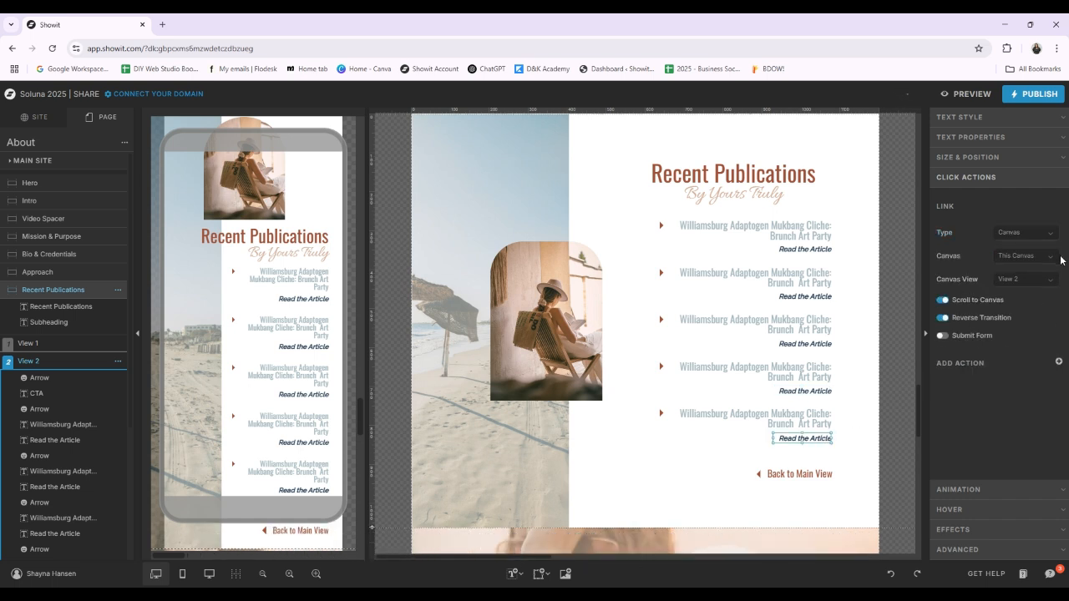
pyautogui.click(1025, 233)
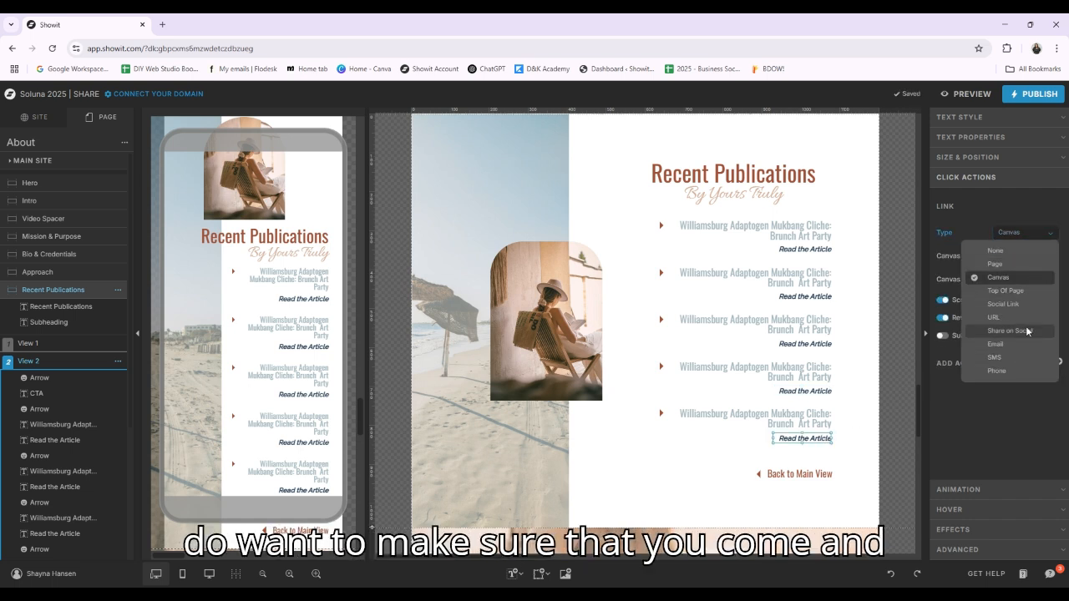
pyautogui.click(1019, 317)
pyautogui.click(1023, 257)
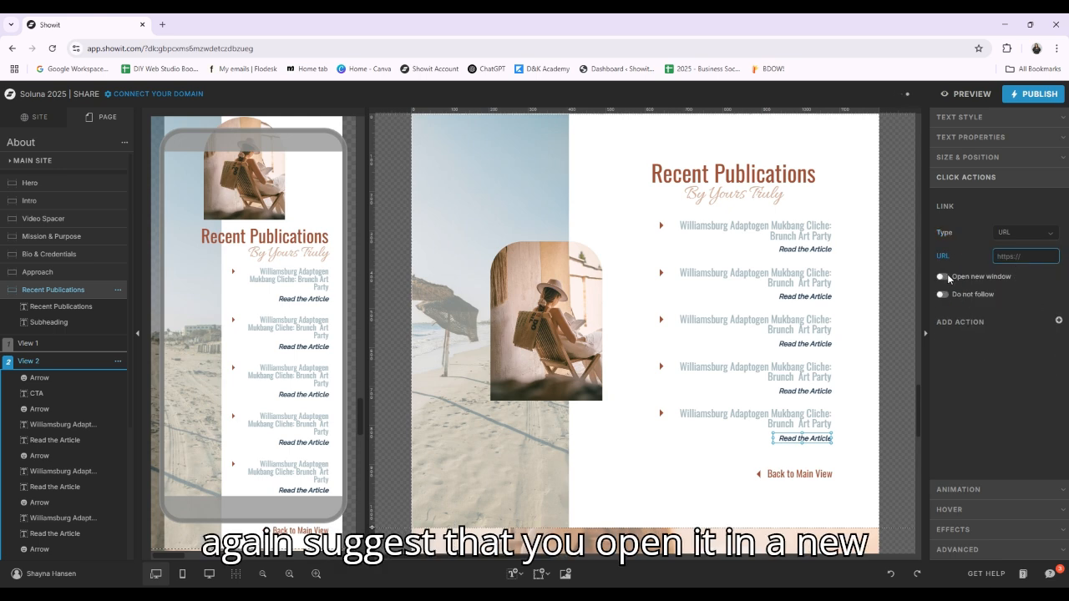
pyautogui.click(1031, 358)
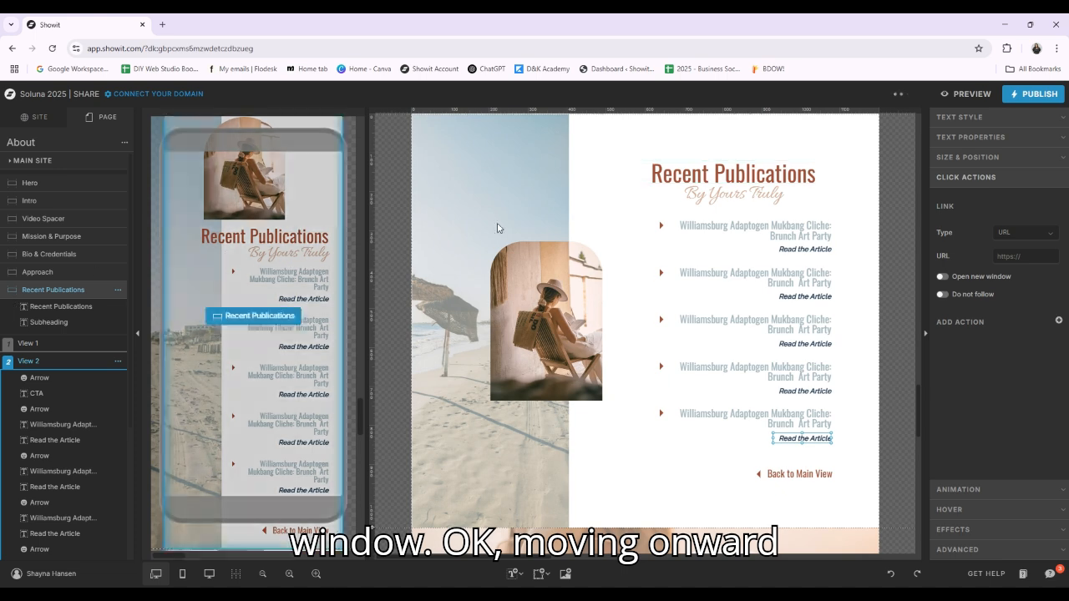
# Review the Free Resources and Blog Posts canvases, and check the URL link settings of the first blog post title
pyautogui.scroll(-4, 707, 248)
pyautogui.scroll(-2, 810, 280)
pyautogui.click(827, 285)
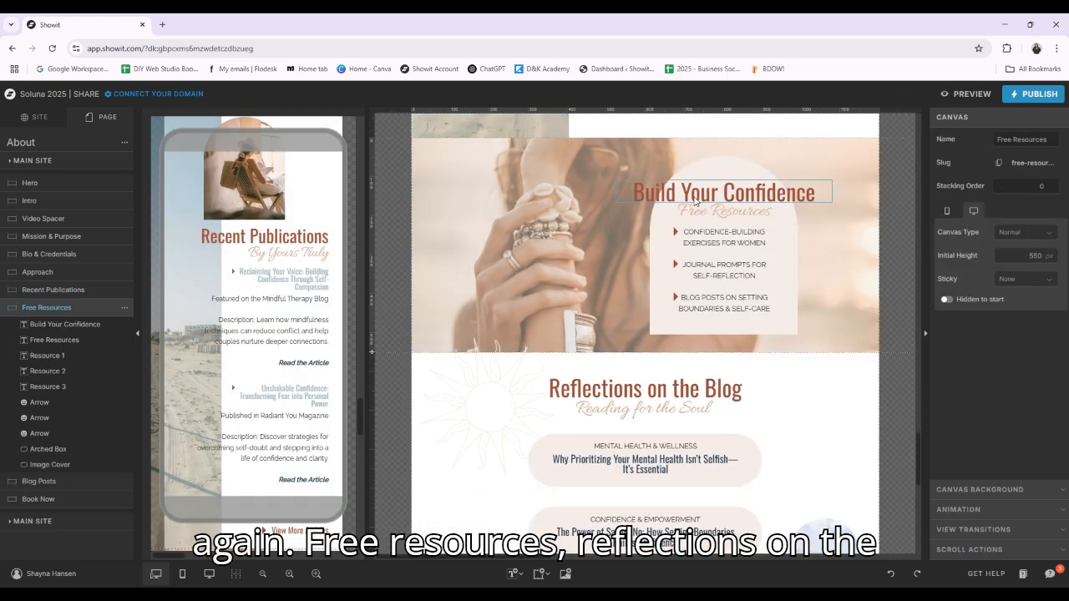
pyautogui.scroll(-1, 470, 298)
pyautogui.click(680, 264)
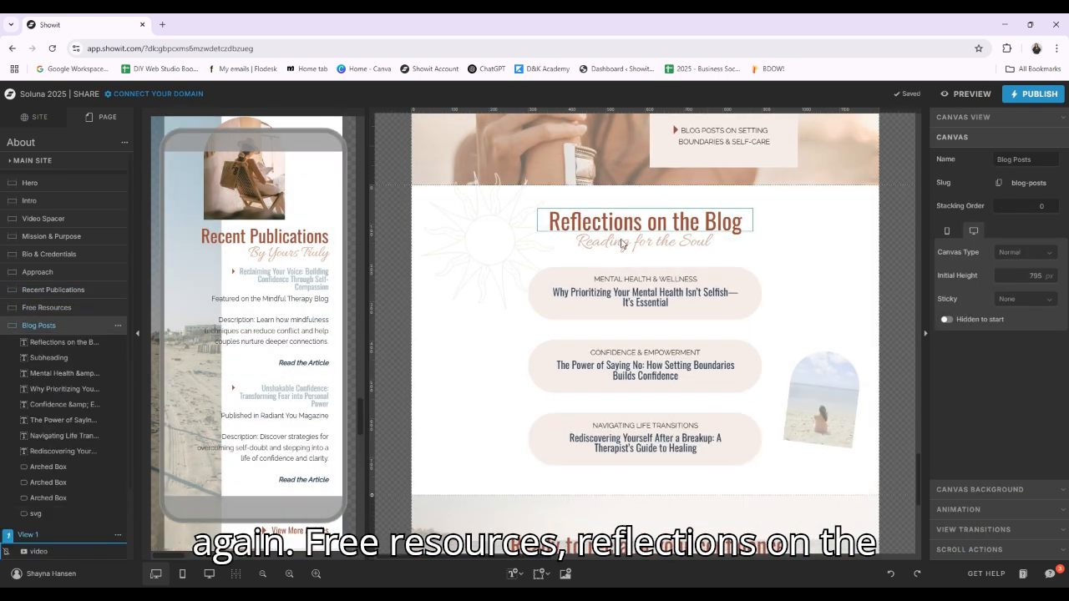
pyautogui.scroll(-2, 635, 247)
pyautogui.click(636, 244)
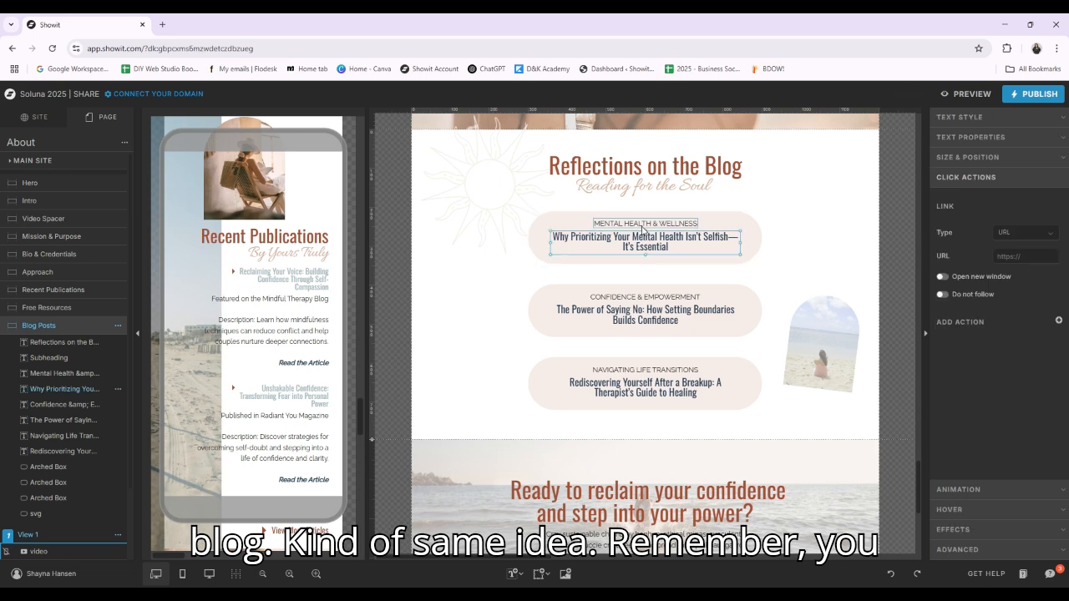
pyautogui.click(1023, 262)
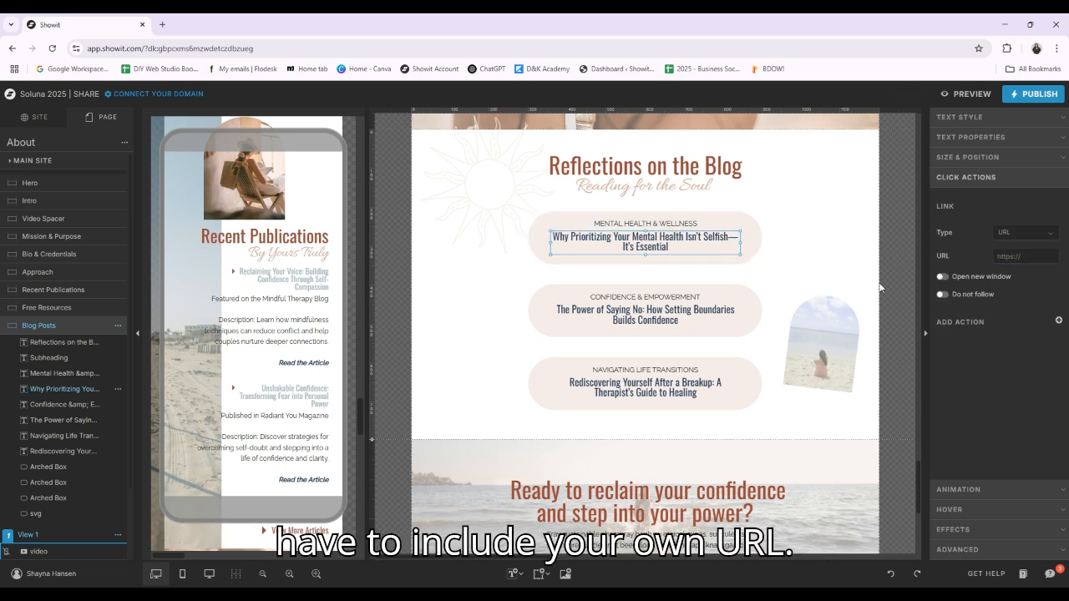
pyautogui.click(668, 313)
# Select the "Book a Free Consult" text in the Book Now canvas and check its click action
pyautogui.scroll(-1, 765, 342)
pyautogui.scroll(-3, 766, 343)
pyautogui.click(790, 335)
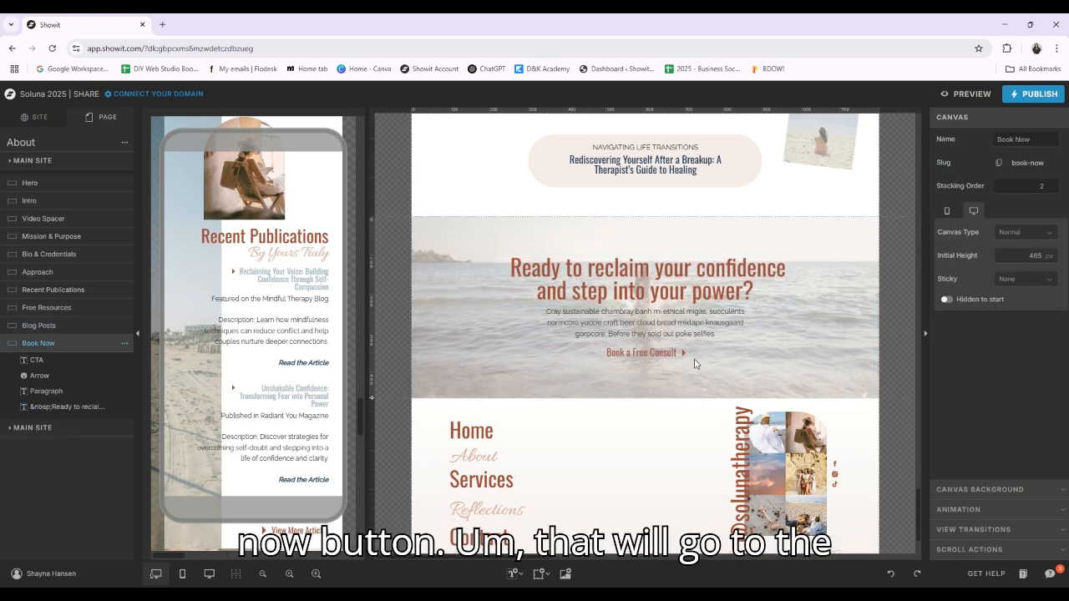
pyautogui.click(646, 353)
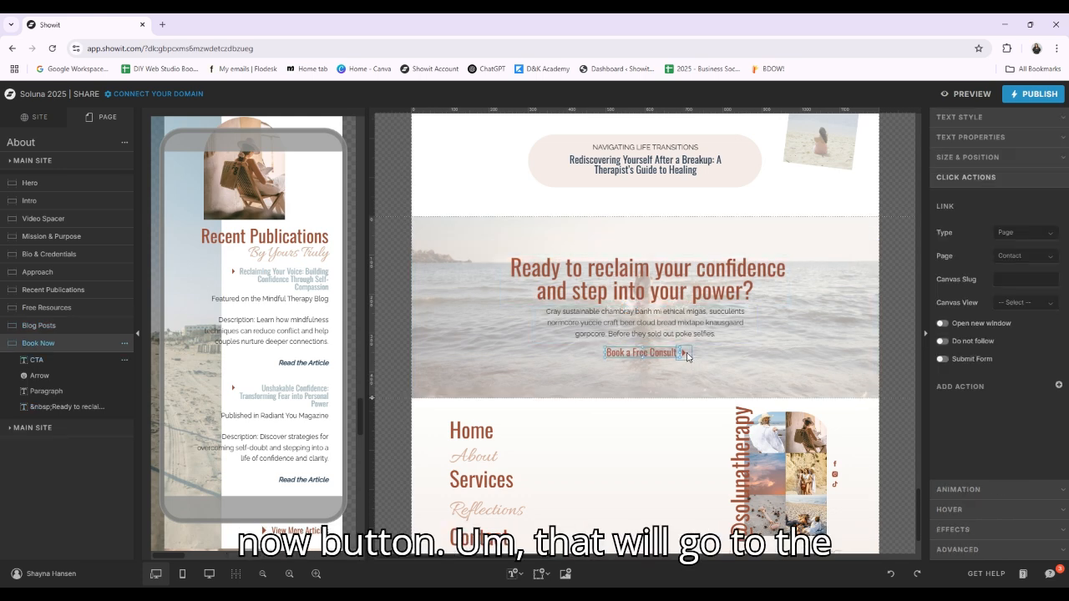
# Open the Services page and review it from the navigation at its beginning through the Hero and Intro canvases
pyautogui.click(37, 118)
pyautogui.click(45, 269)
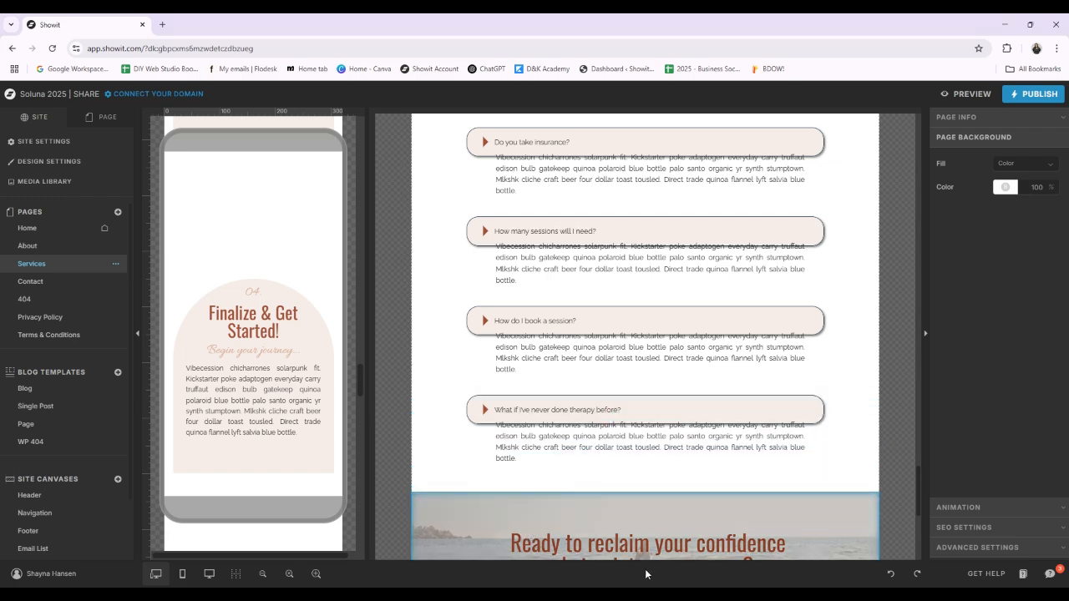
pyautogui.scroll(10, 768, 343)
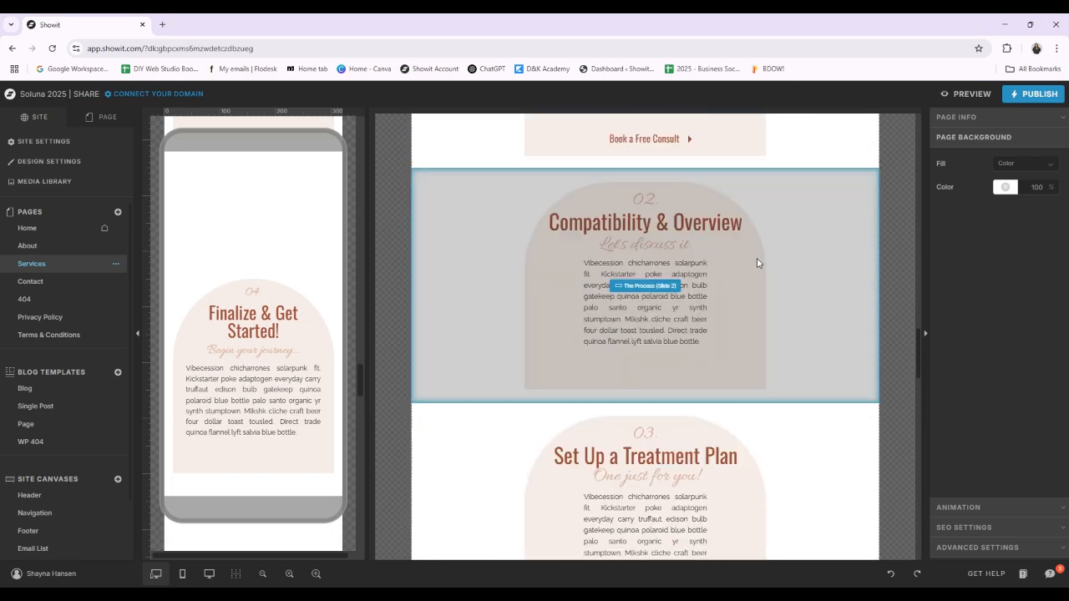
pyautogui.scroll(10, 898, 334)
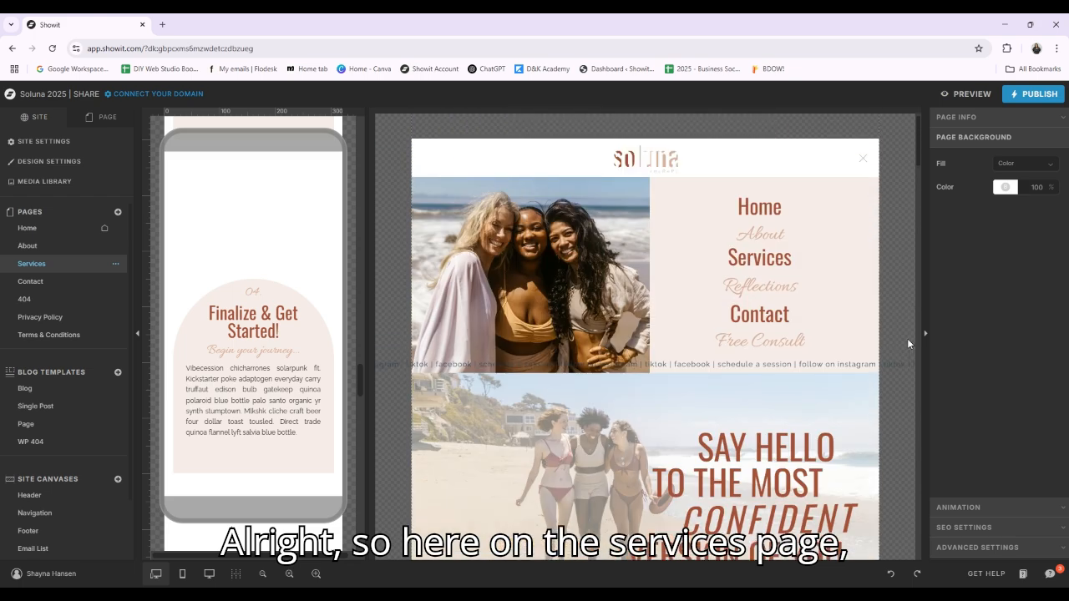
pyautogui.scroll(-4, 547, 197)
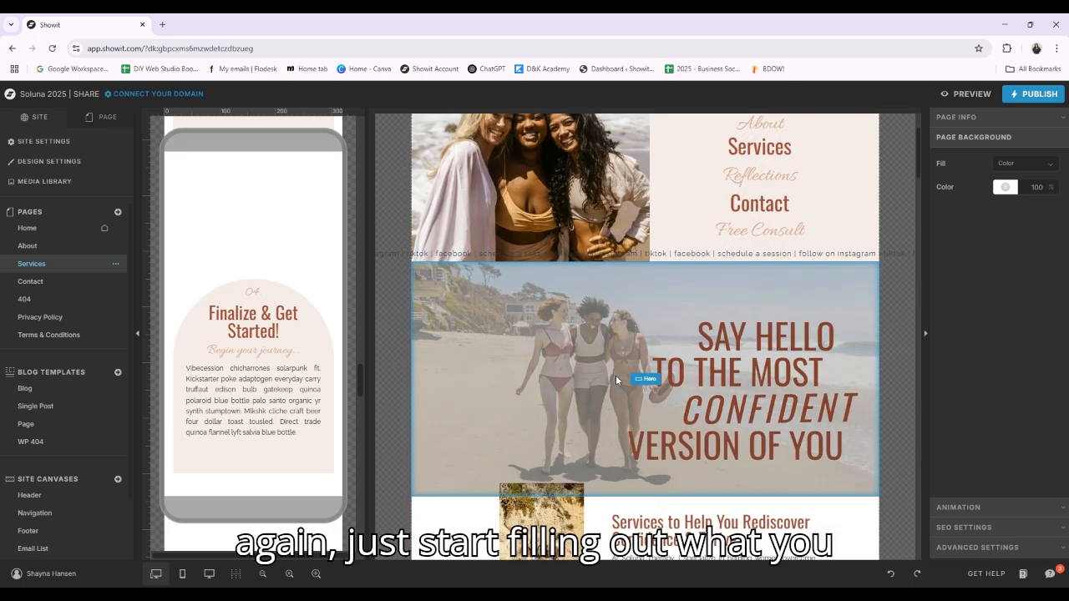
pyautogui.scroll(-3, 546, 197)
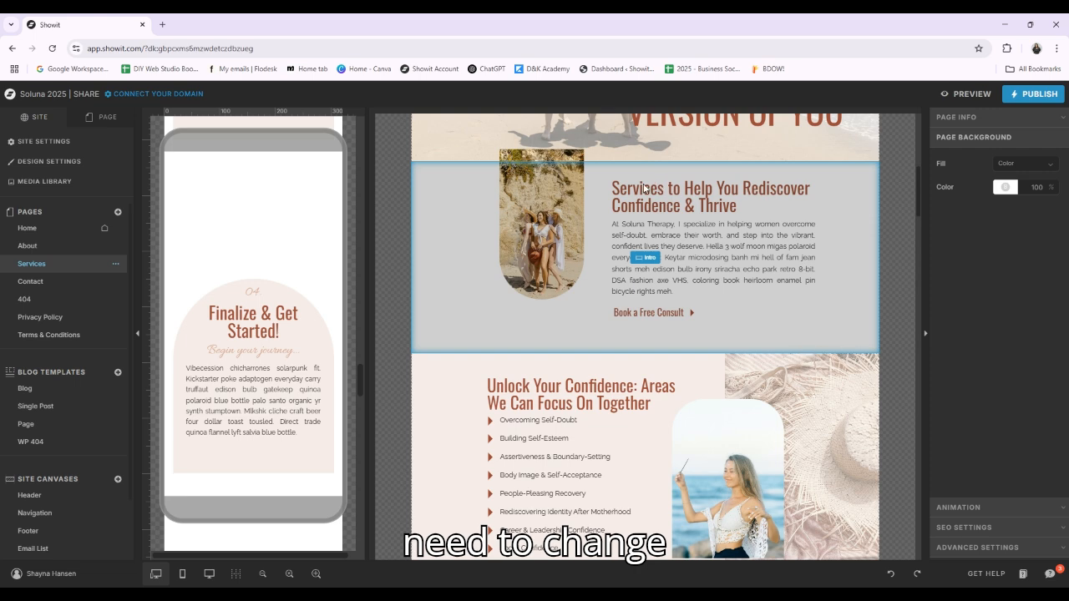
# Select the Intro paragraph and the "Overcoming Self-Doubt" focus area, then review the Services page's mobile layout
pyautogui.click(658, 233)
pyautogui.scroll(-3, 471, 336)
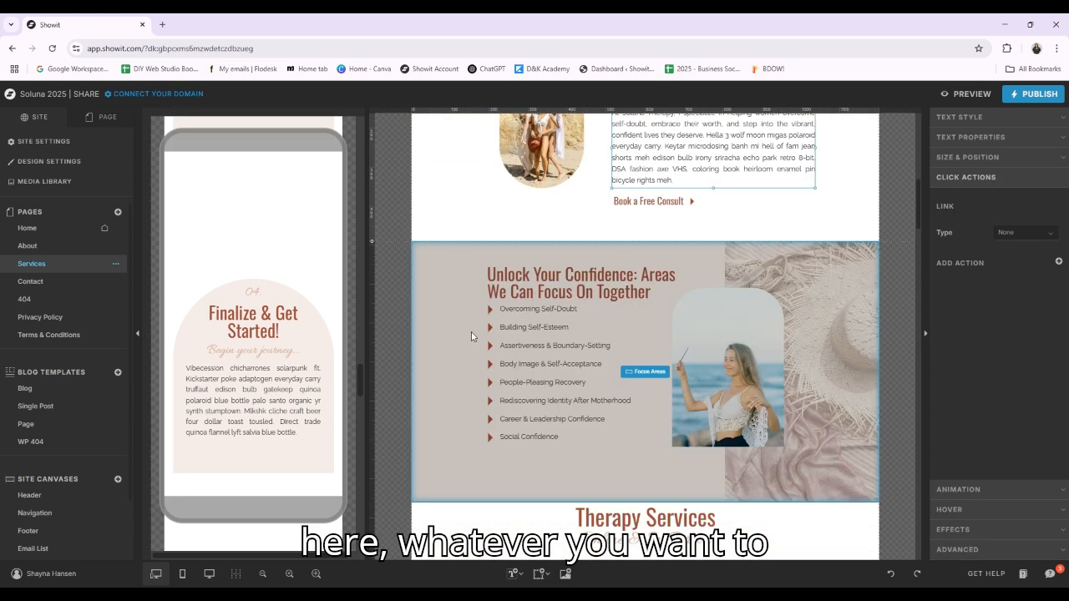
pyautogui.click(535, 308)
pyautogui.scroll(2, 233, 334)
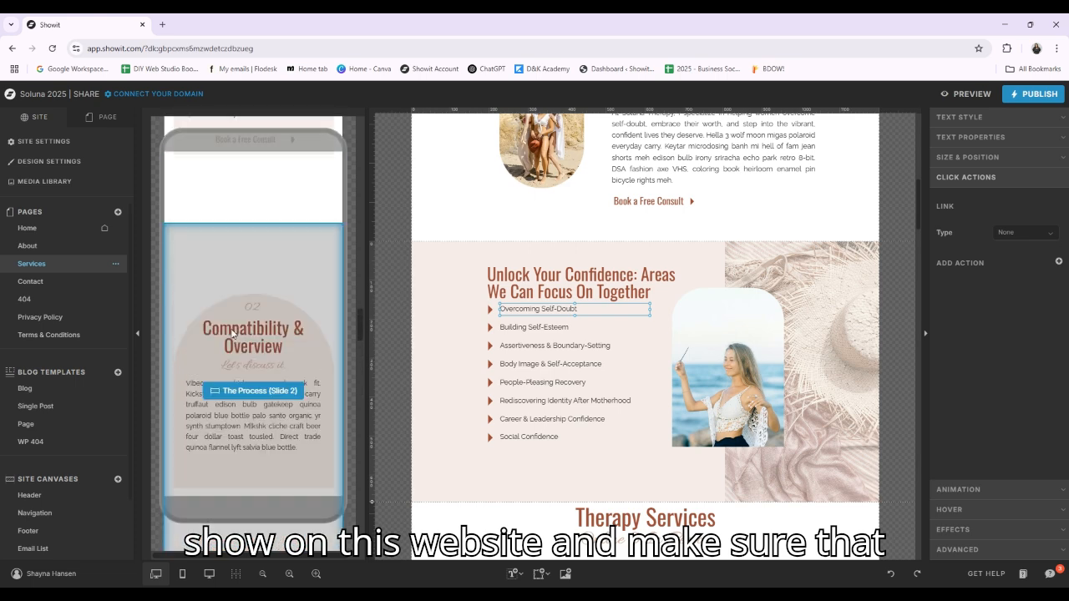
pyautogui.scroll(10, 234, 334)
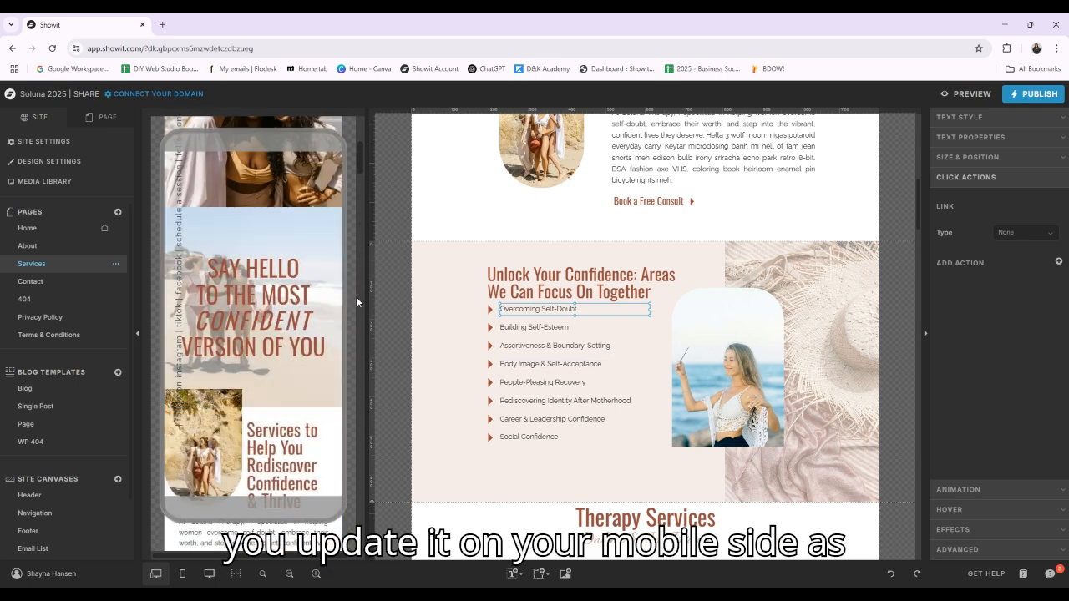
pyautogui.scroll(-10, 251, 334)
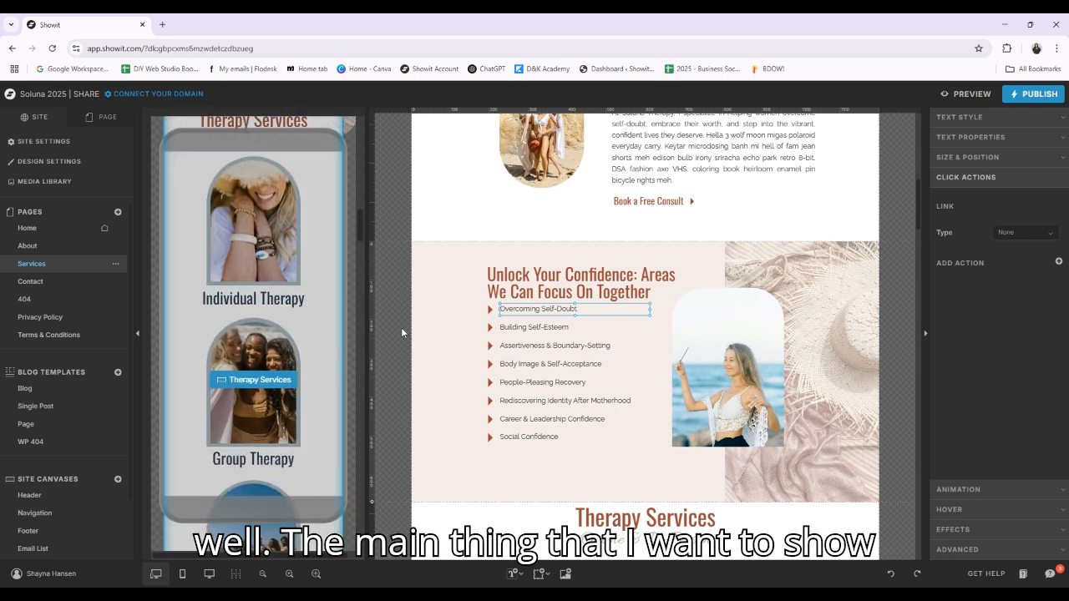
# Select the Therapy Services canvas on the Services page and check the click action of its "Individual Therapy" title
pyautogui.scroll(-5, 402, 332)
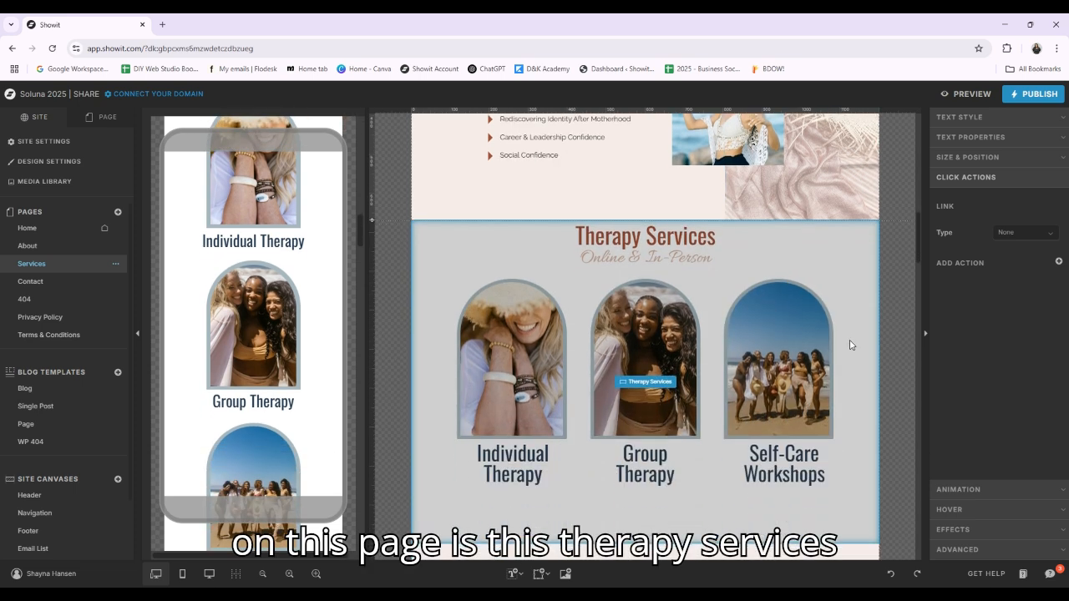
pyautogui.scroll(-1, 850, 345)
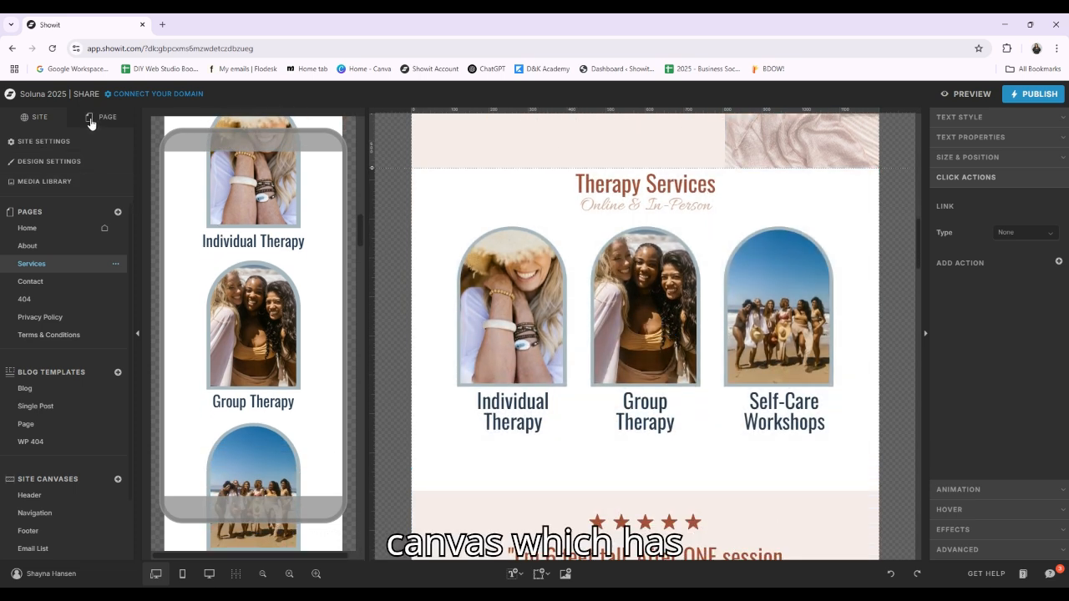
pyautogui.click(99, 117)
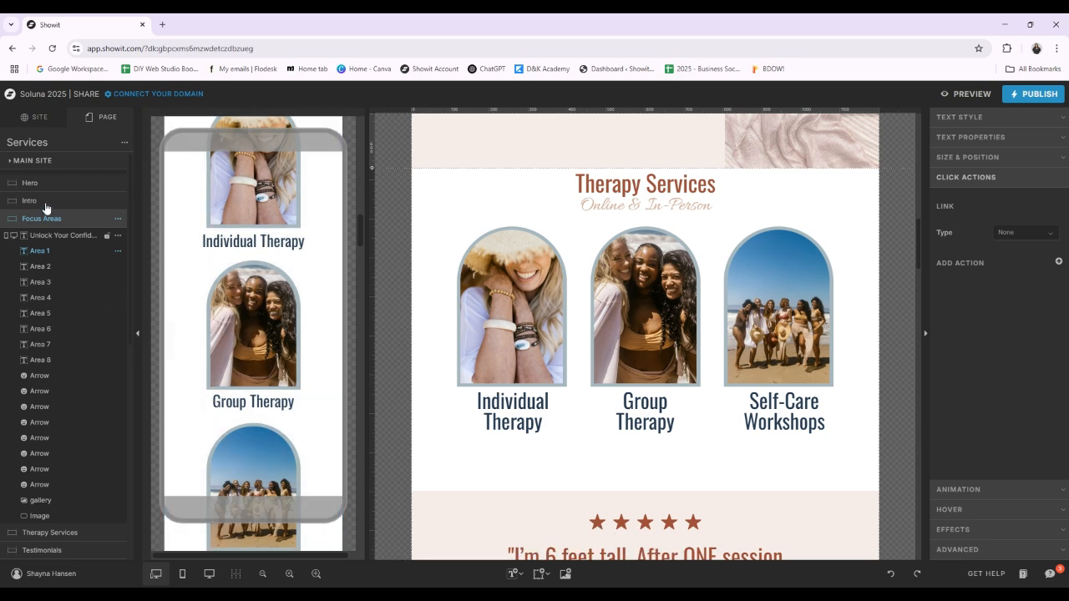
pyautogui.click(70, 535)
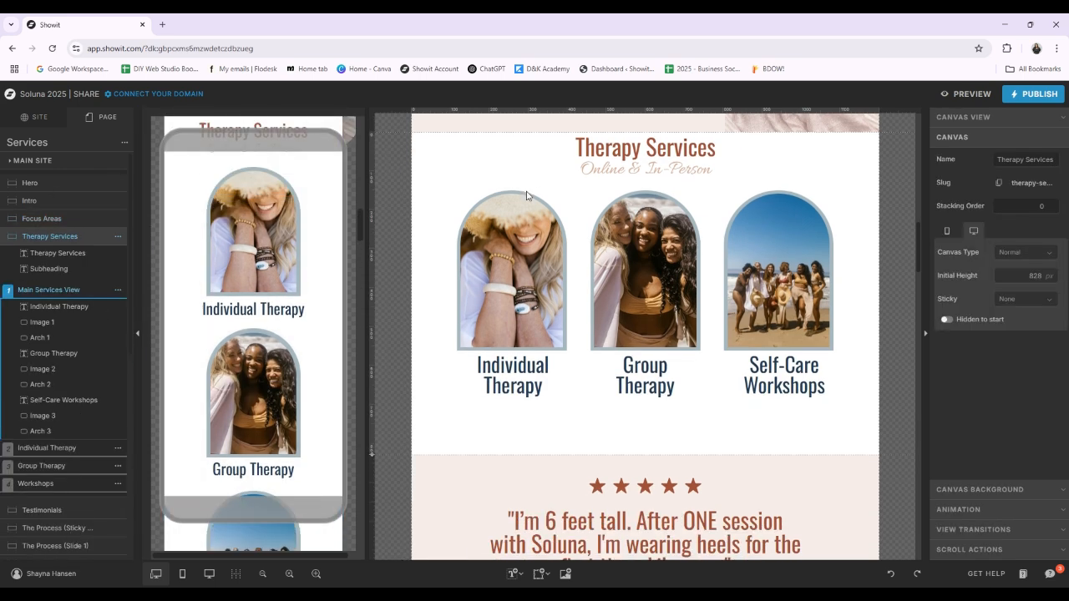
pyautogui.click(528, 385)
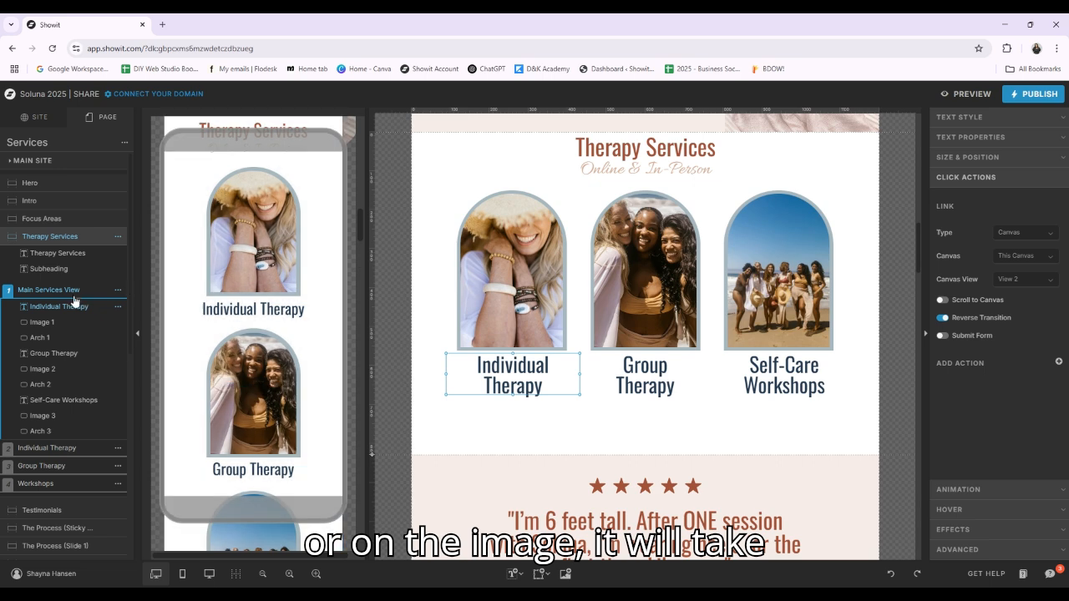
# Show the Individual Therapy view of the Therapy Services canvas and display its rename option without renaming it
pyautogui.click(67, 448)
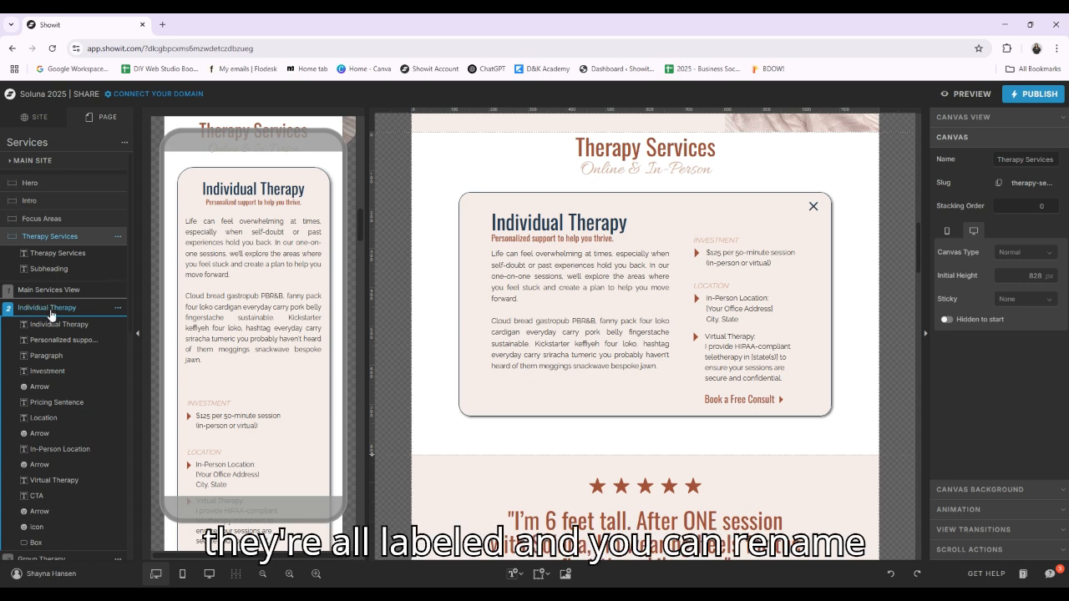
pyautogui.click(117, 308)
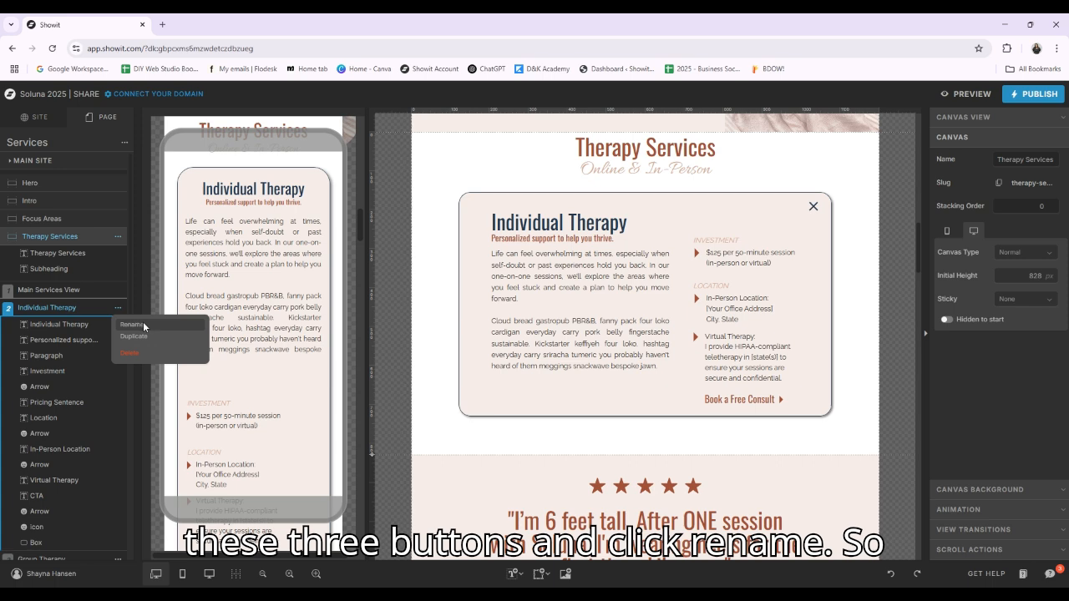
pyautogui.click(49, 310)
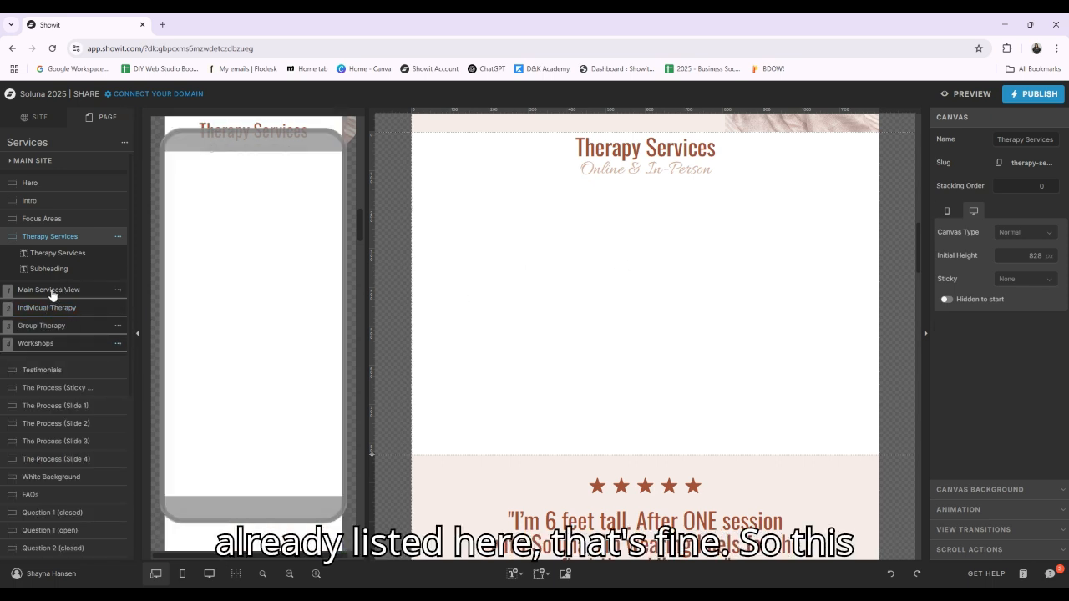
# Compare the Main Services View with the Individual Therapy view and look through the latter's elements
pyautogui.click(55, 291)
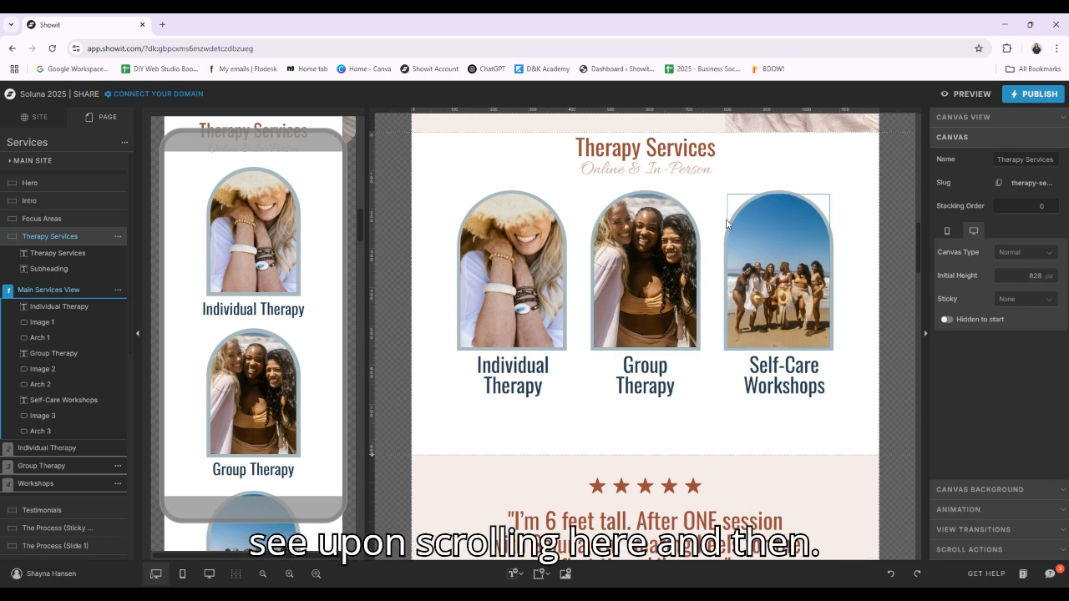
pyautogui.click(76, 448)
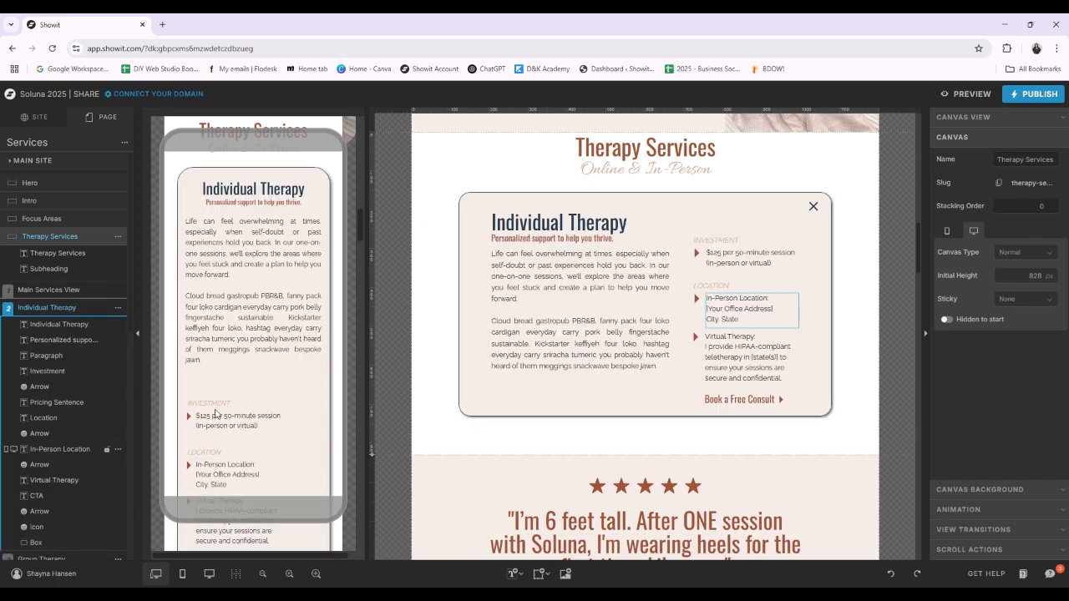
pyautogui.scroll(-5, 83, 401)
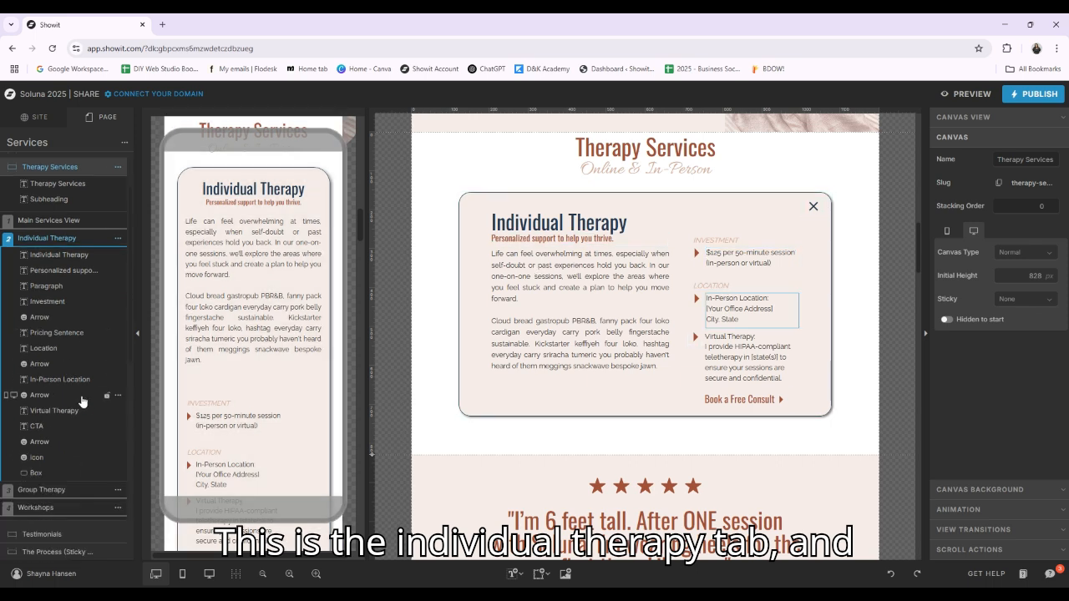
# Look through the Group Therapy and Workshops views of the Therapy Services canvas, then return to the Individual Therapy view
pyautogui.click(34, 393)
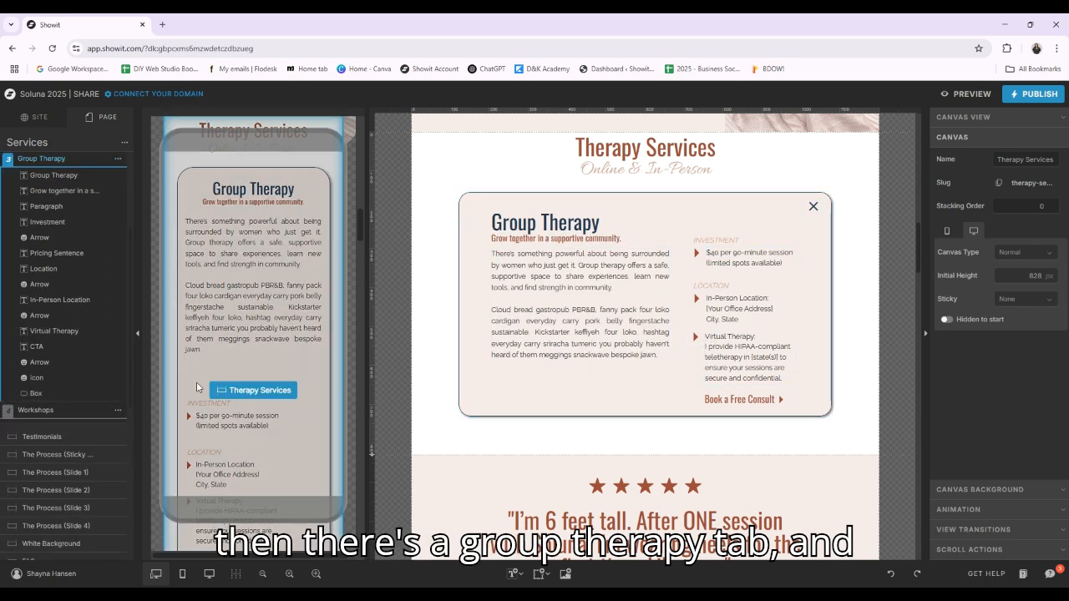
pyautogui.click(41, 410)
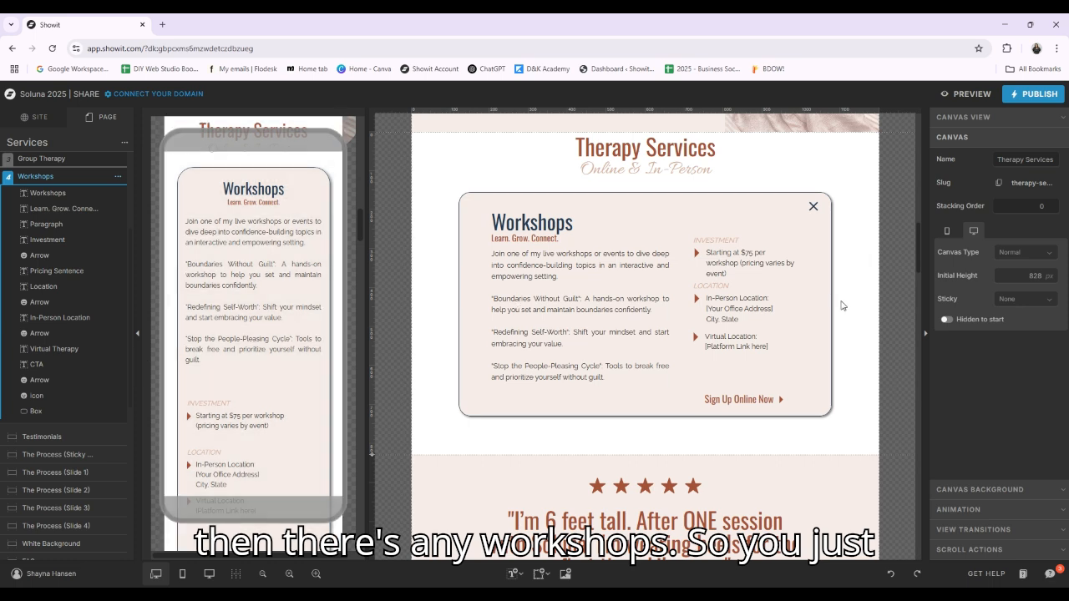
pyautogui.scroll(1, 39, 227)
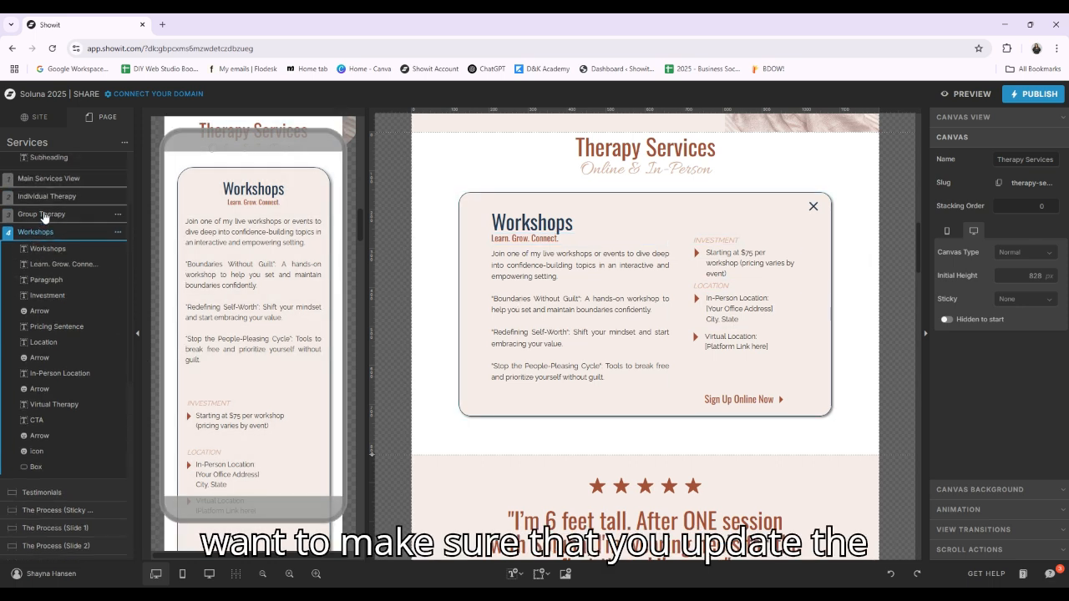
pyautogui.click(41, 214)
pyautogui.click(47, 195)
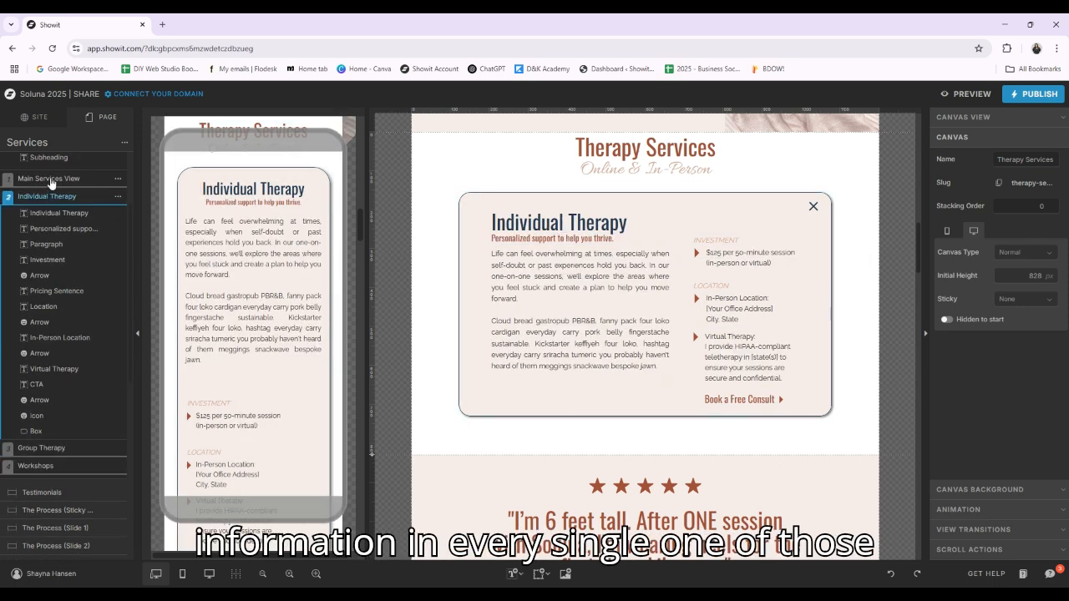
# Show the Workshops view of the Therapy Services canvas and display its duplicate option without duplicating it
pyautogui.scroll(-1, 50, 182)
pyautogui.click(65, 410)
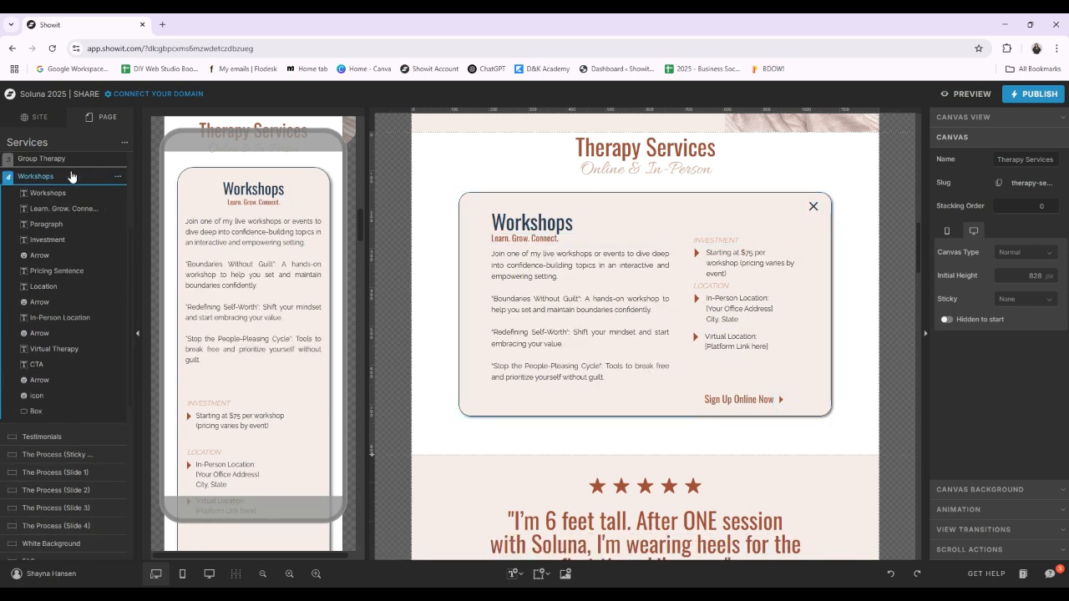
pyautogui.click(117, 177)
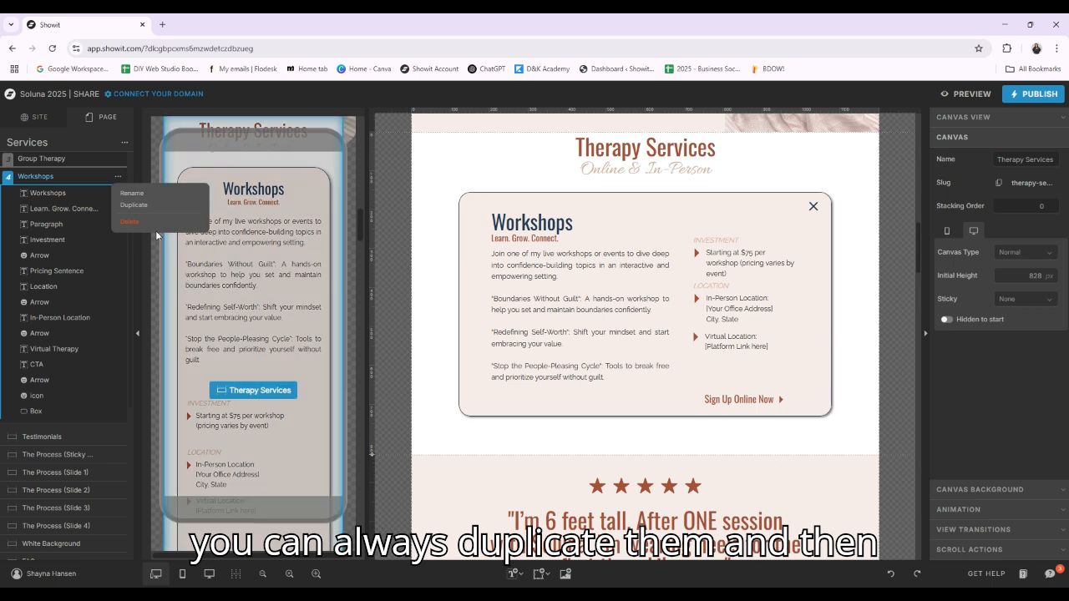
pyautogui.click(57, 178)
# Show the Main Services View and check the click actions of its "Group Therapy" and "Individual Therapy" titles
pyautogui.scroll(3, 74, 214)
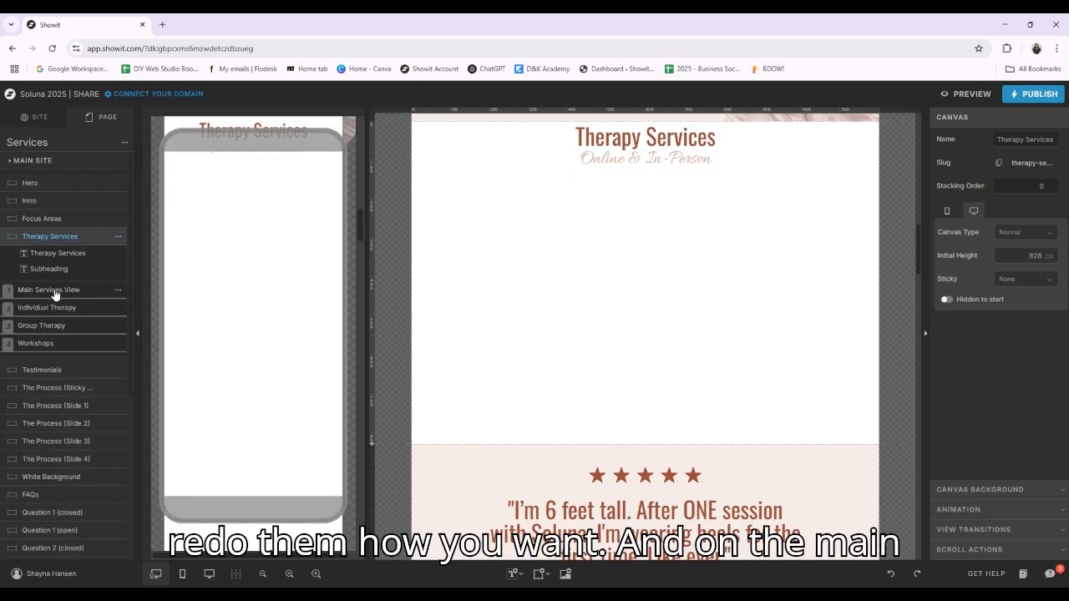
pyautogui.click(50, 290)
pyautogui.click(481, 244)
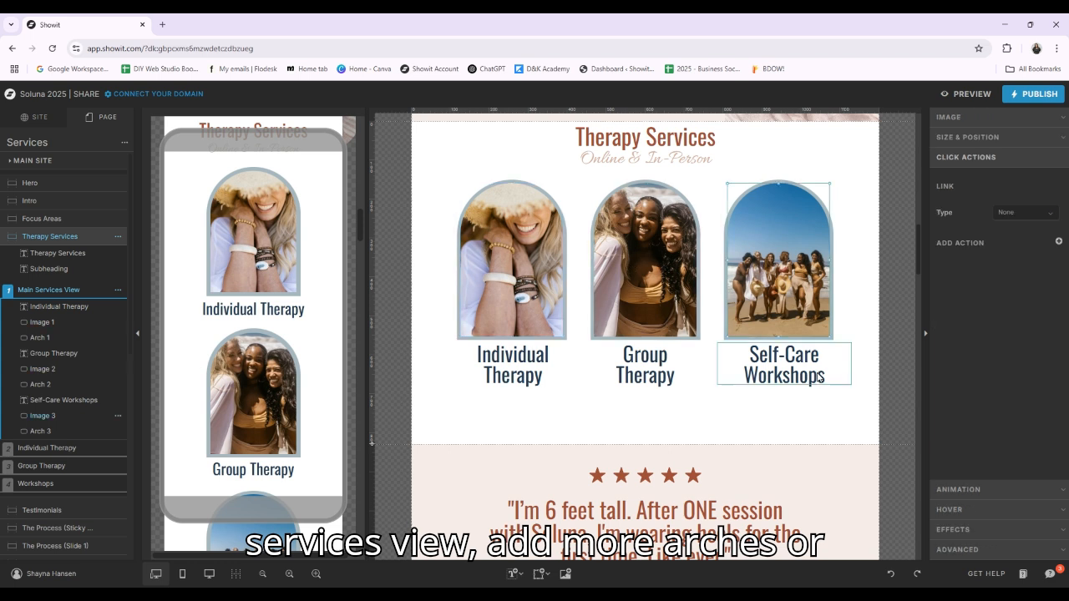
pyautogui.click(644, 365)
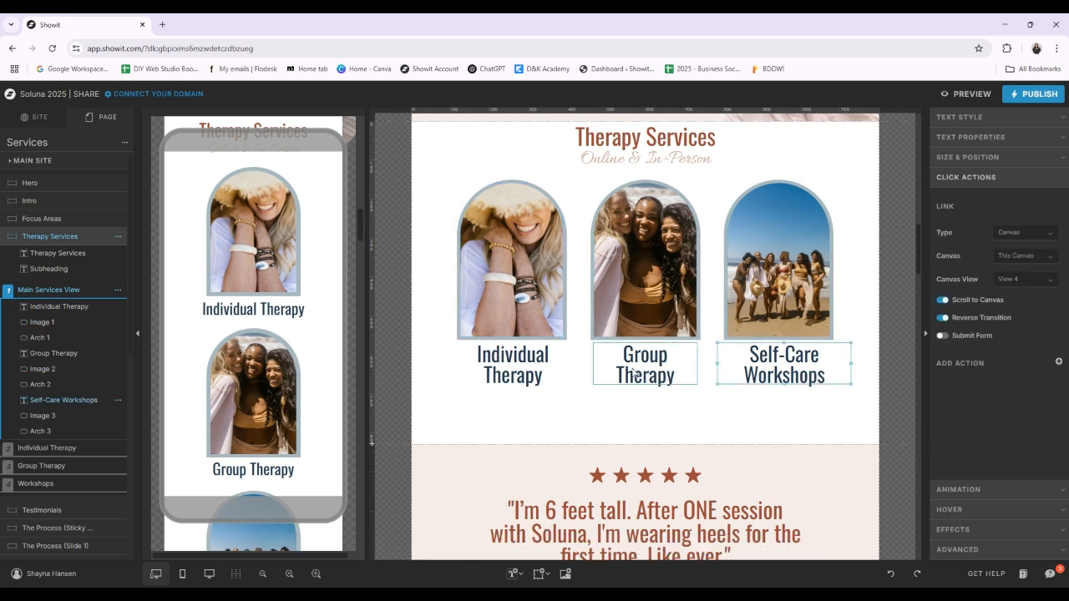
pyautogui.click(488, 357)
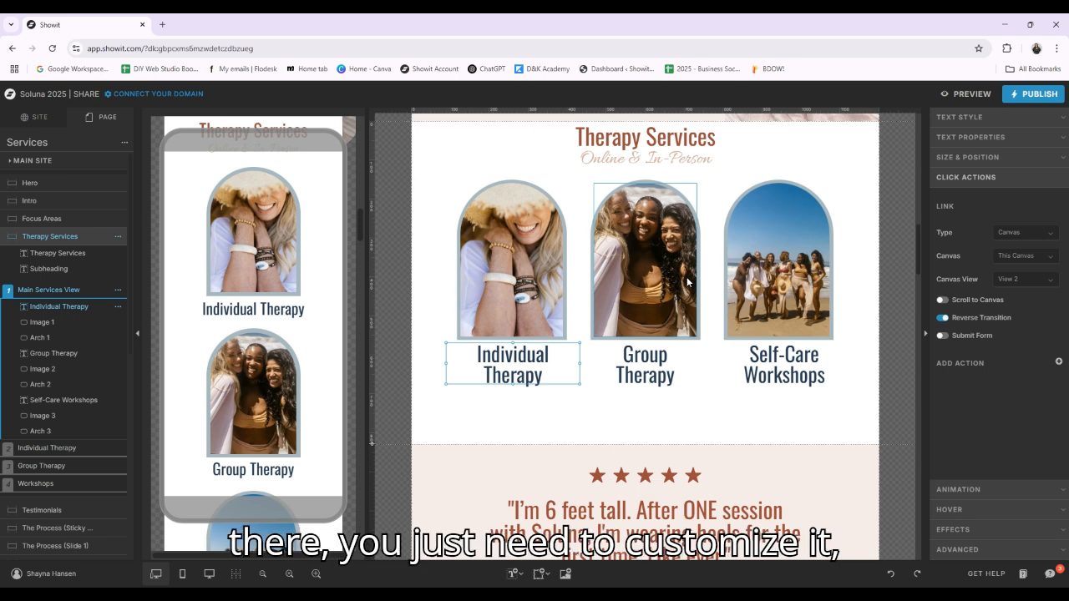
# Select the Testimonials canvas on the Services page and look through its Testimonial 2 and Testimonial 3 views
pyautogui.scroll(-2, 686, 282)
pyautogui.click(713, 343)
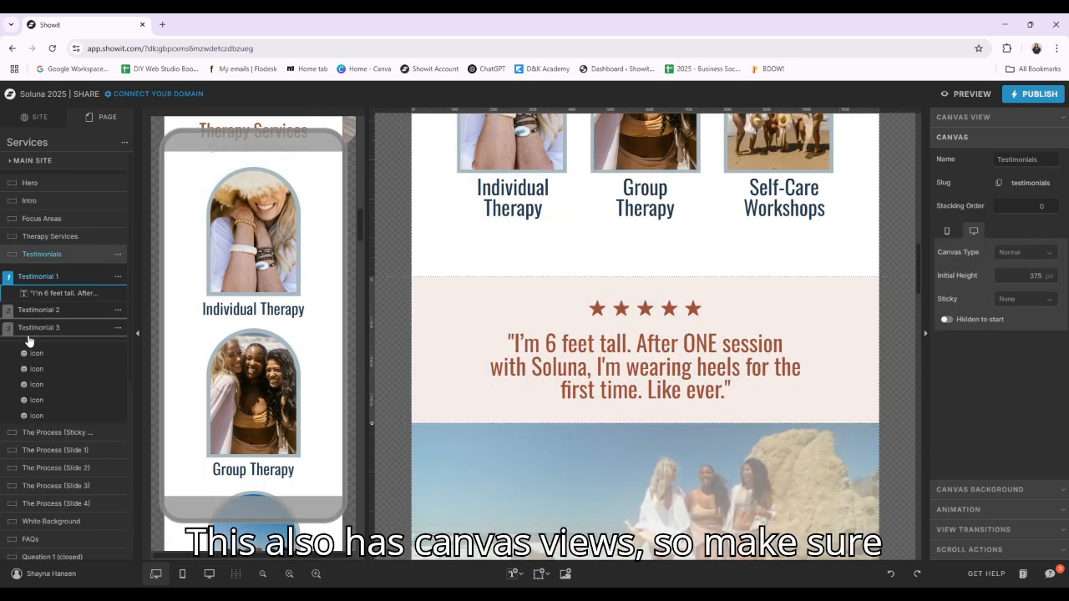
pyautogui.click(44, 313)
pyautogui.click(50, 329)
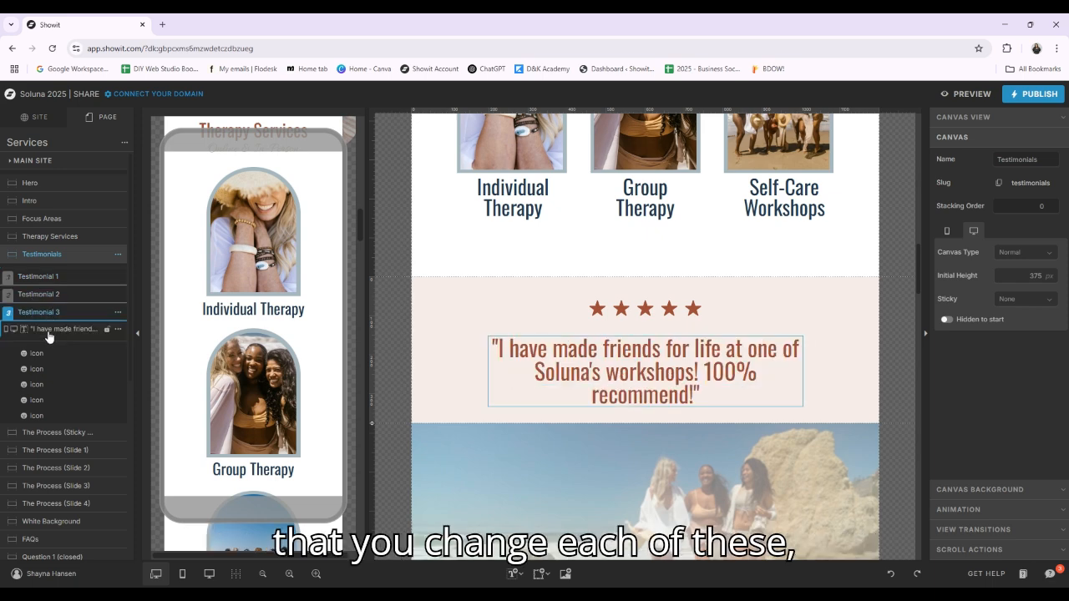
# Select The Process sticky canvas with the beach image and examine how it precedes the first process slide
pyautogui.scroll(-2, 660, 368)
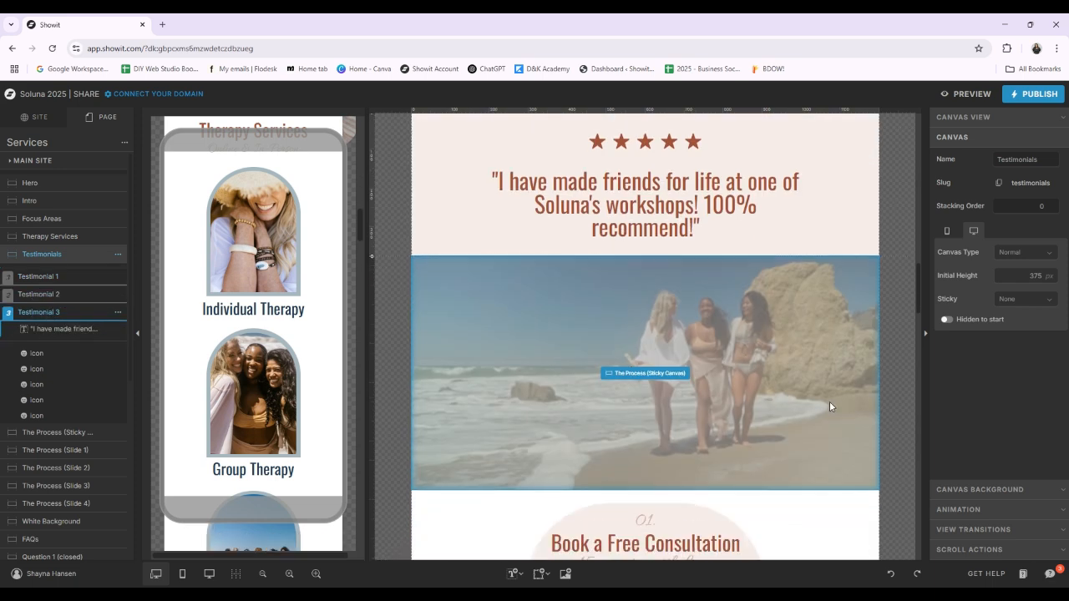
pyautogui.click(578, 331)
pyautogui.scroll(-3, 743, 351)
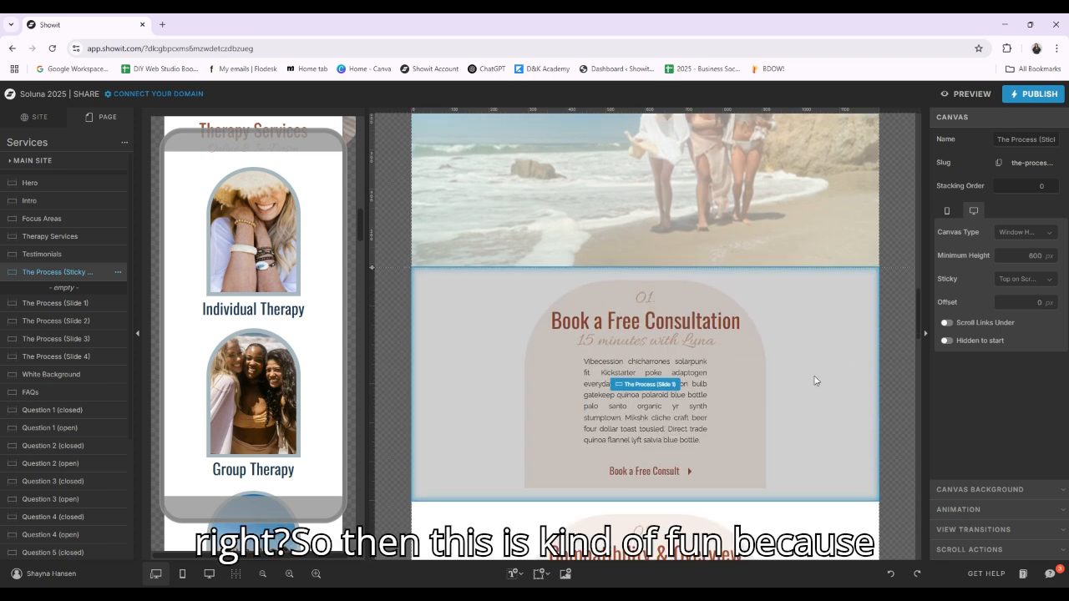
pyautogui.scroll(2, 790, 371)
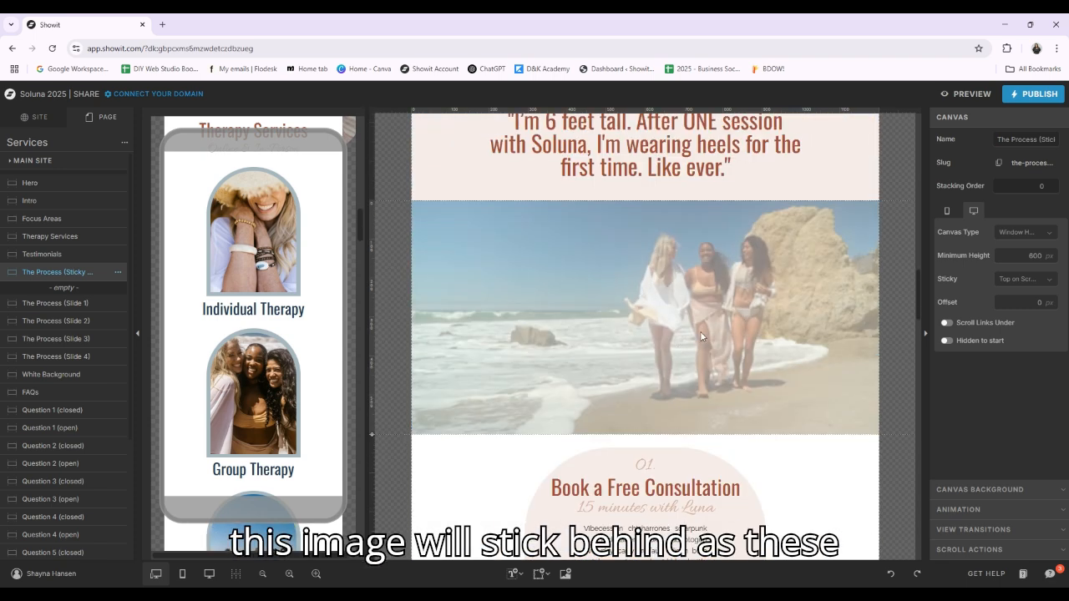
pyautogui.scroll(-2, 702, 337)
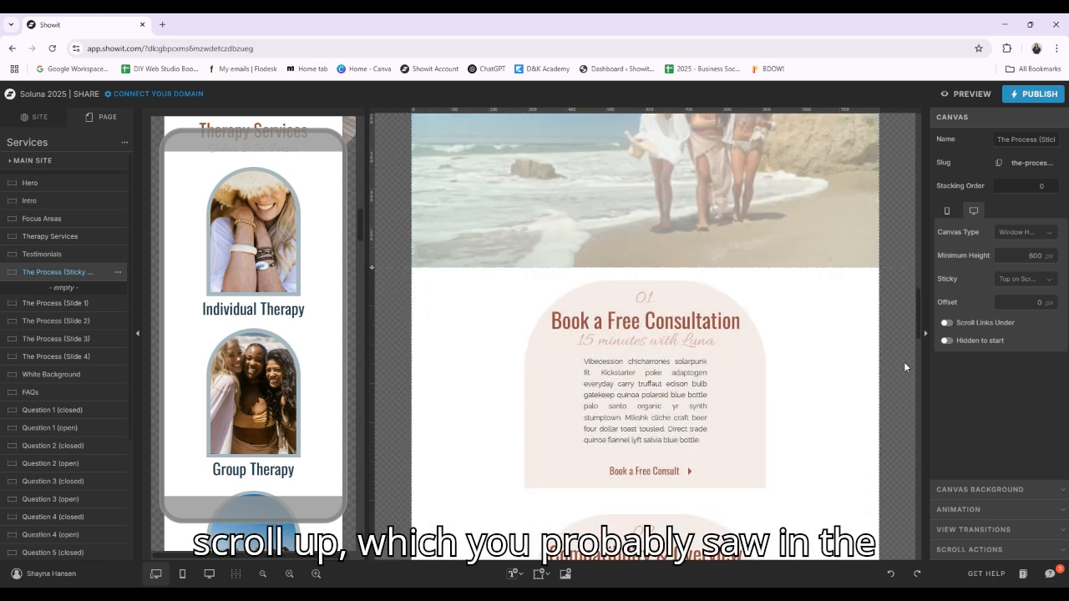
# Select the "Book a Free Consultation" heading and the paragraph in The Process (Slide 1), then review the remaining process slides
pyautogui.scroll(-2, 906, 368)
pyautogui.click(778, 288)
pyautogui.click(654, 204)
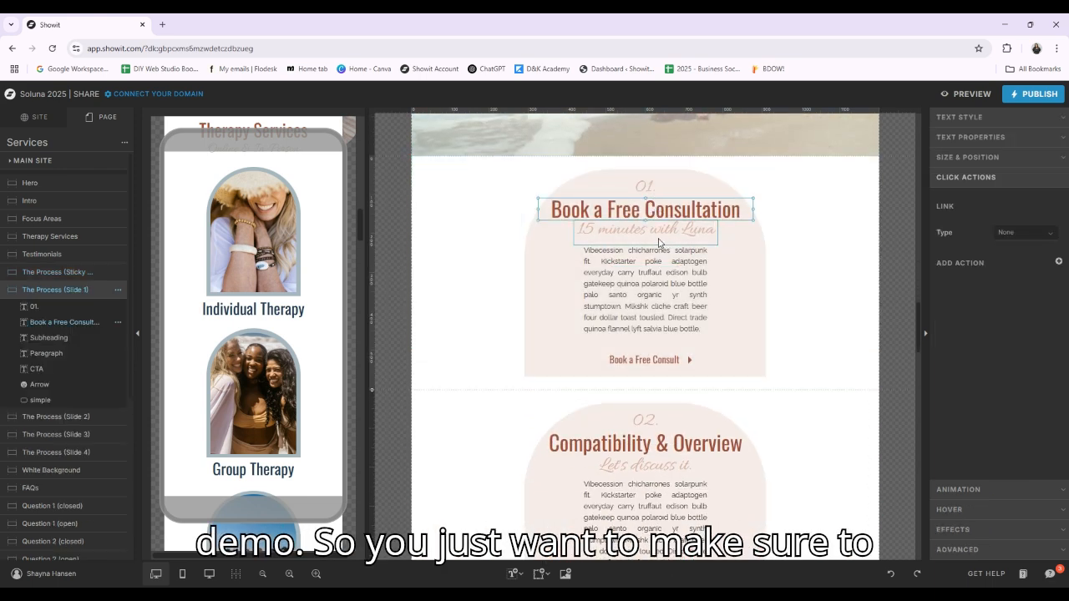
pyautogui.click(658, 255)
pyautogui.scroll(-9, 643, 322)
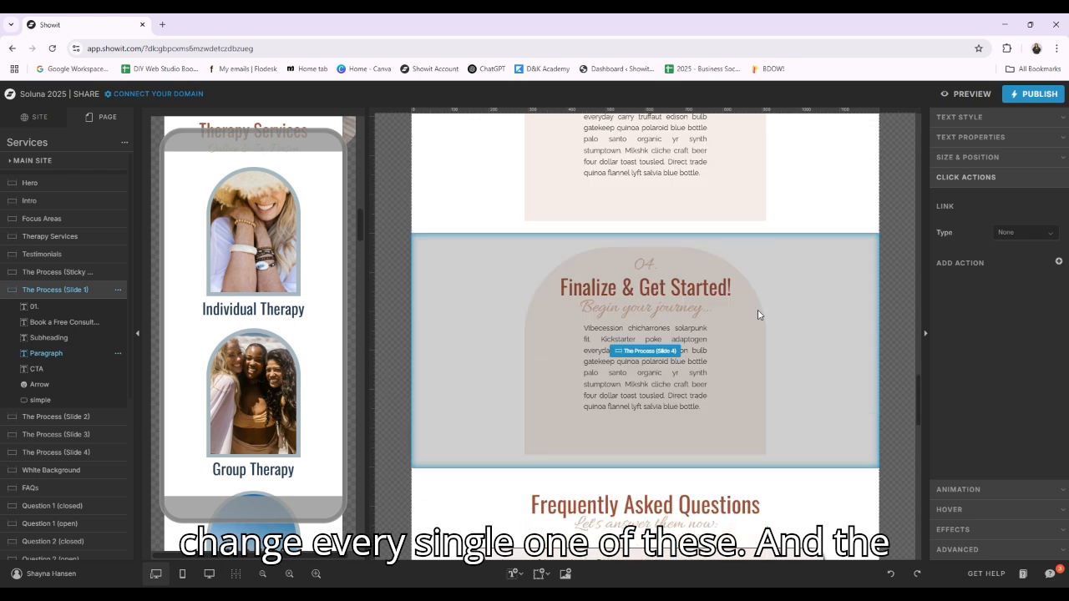
# Select the "What types of therapy do you offer?" question text and its answer paragraph in the FAQ section
pyautogui.scroll(-5, 758, 314)
pyautogui.scroll(2, 593, 271)
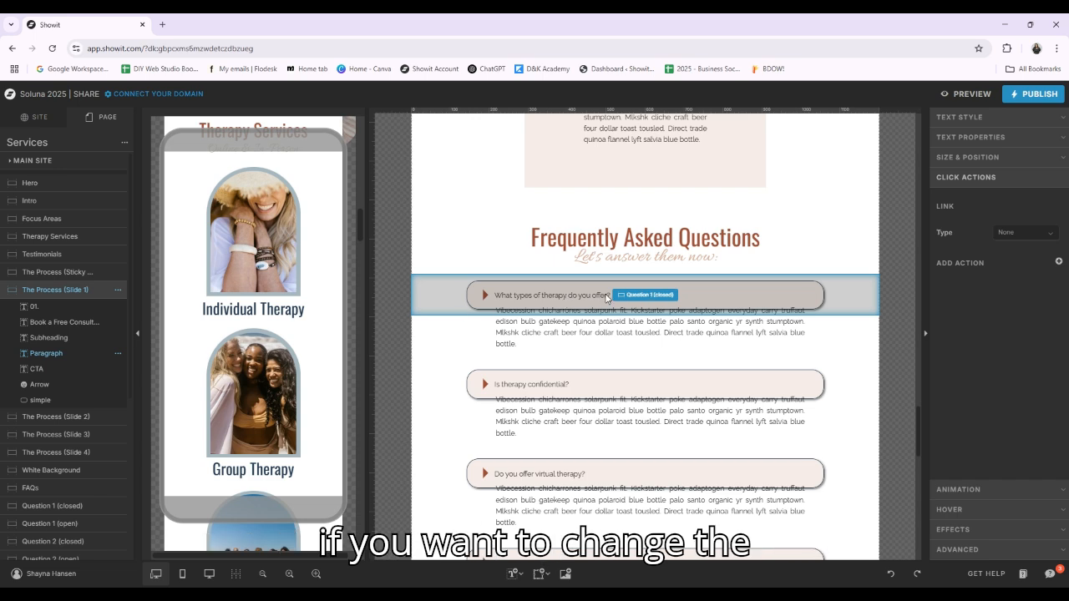
pyautogui.click(641, 299)
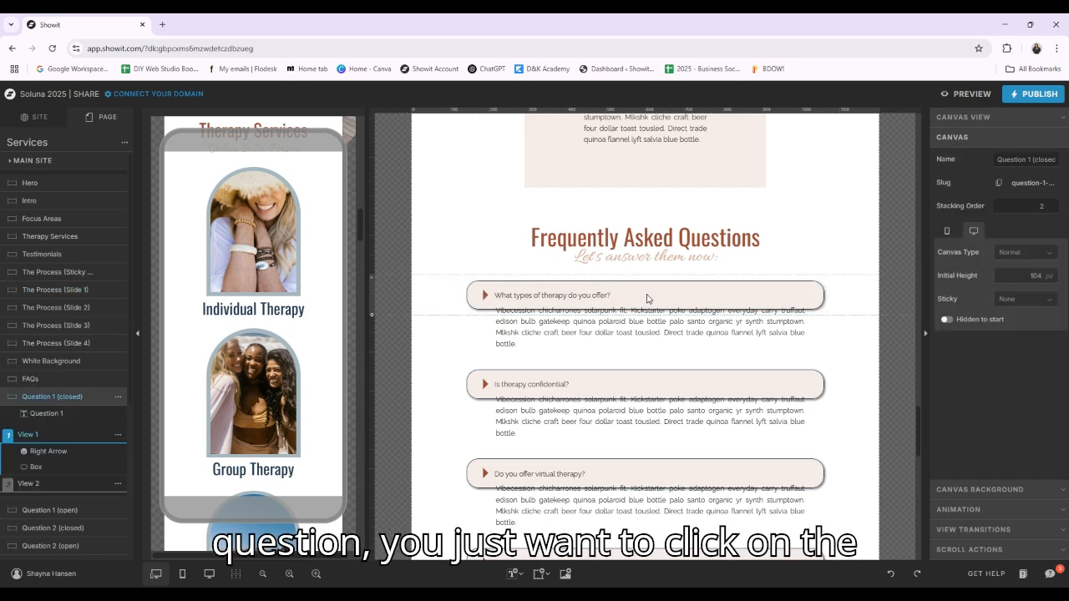
pyautogui.click(602, 297)
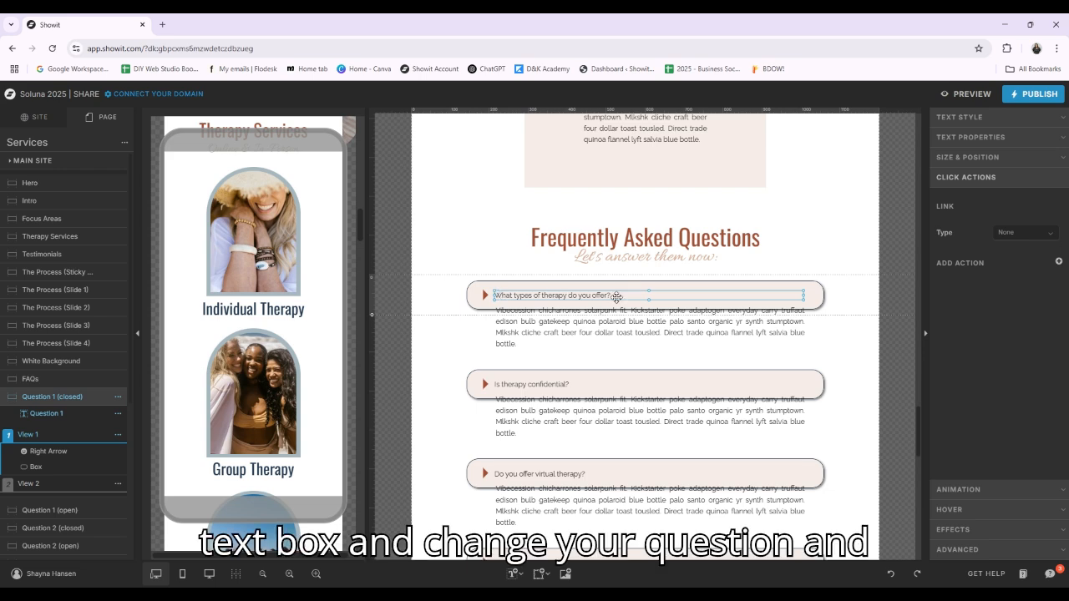
pyautogui.click(639, 344)
pyautogui.click(562, 321)
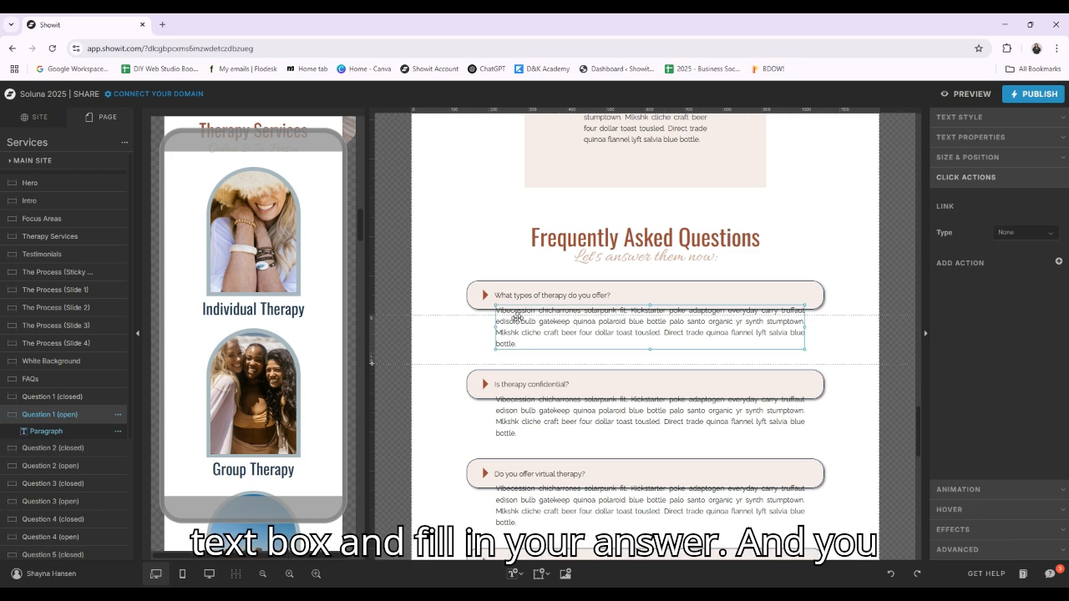
# Open the "Is therapy confidential?" question text for editing and select its answer paragraph, leaving both texts as they are
pyautogui.scroll(-1, 518, 316)
pyautogui.click(543, 331)
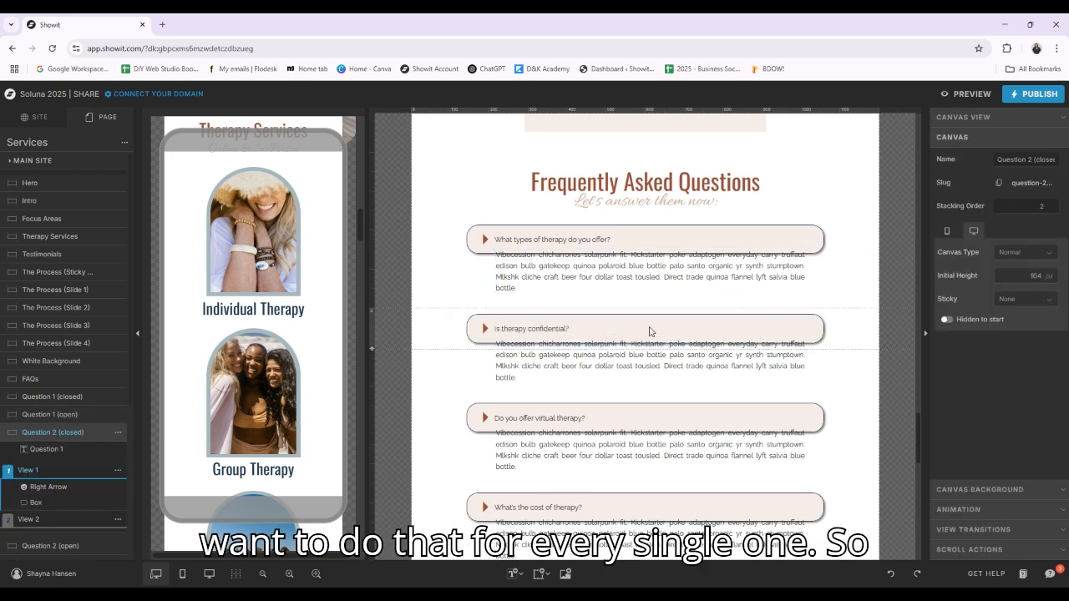
pyautogui.click(558, 328)
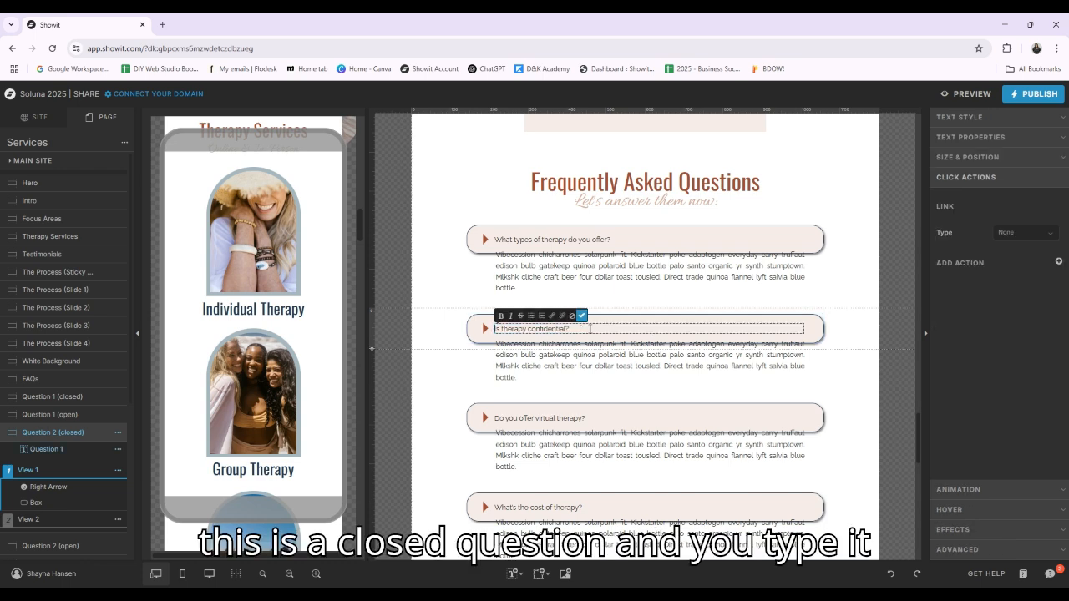
pyautogui.click(567, 356)
pyautogui.click(566, 357)
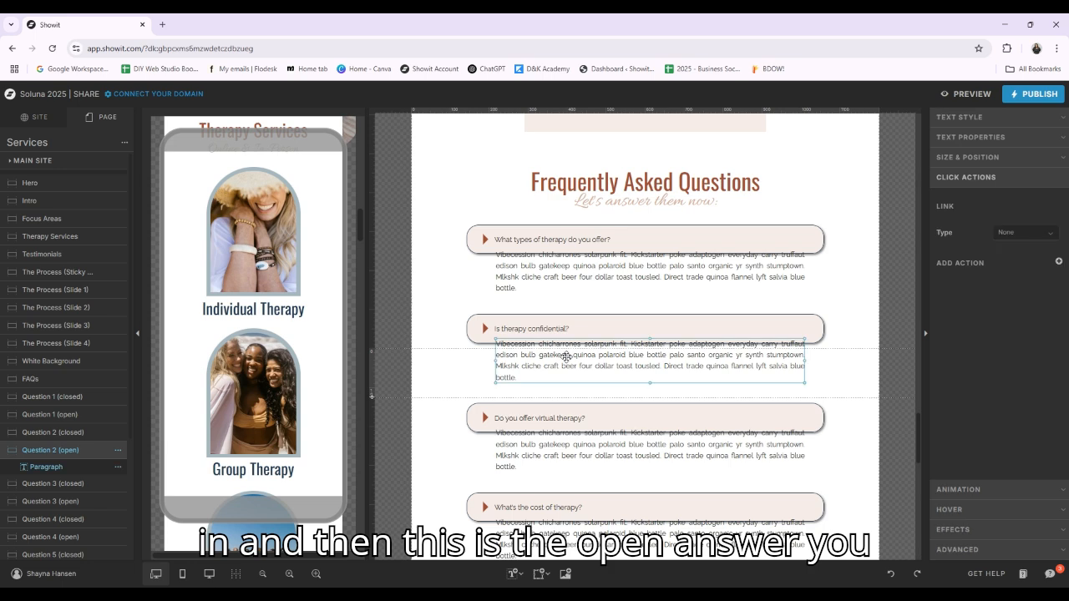
# Select the "Do you offer virtual therapy?" question text and the answer paragraph in Question 3 (open)
pyautogui.scroll(-2, 568, 351)
pyautogui.click(572, 308)
pyautogui.click(572, 308)
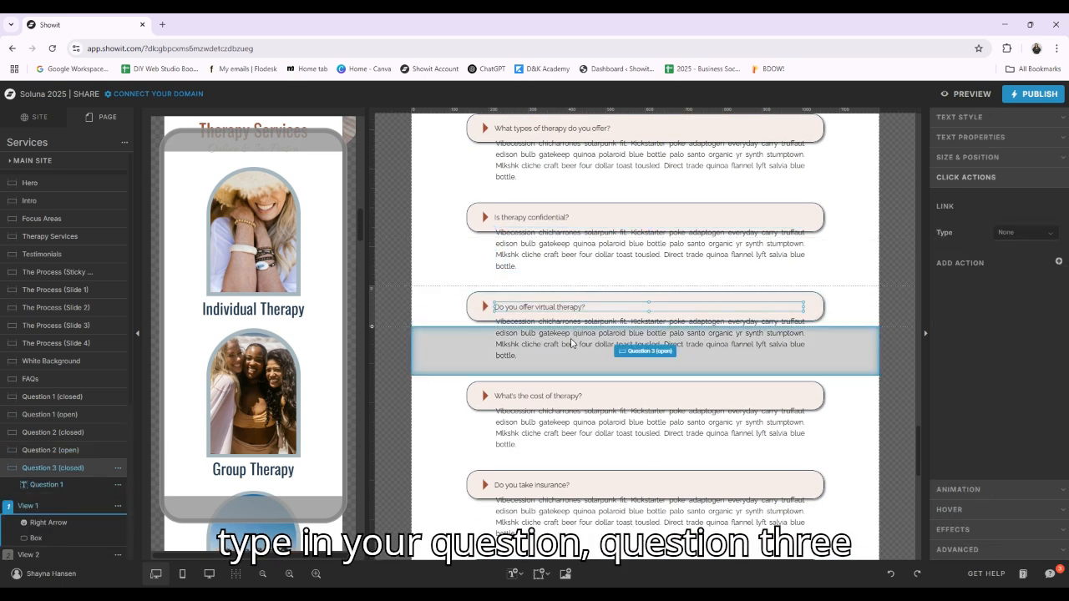
pyautogui.click(586, 346)
pyautogui.click(599, 340)
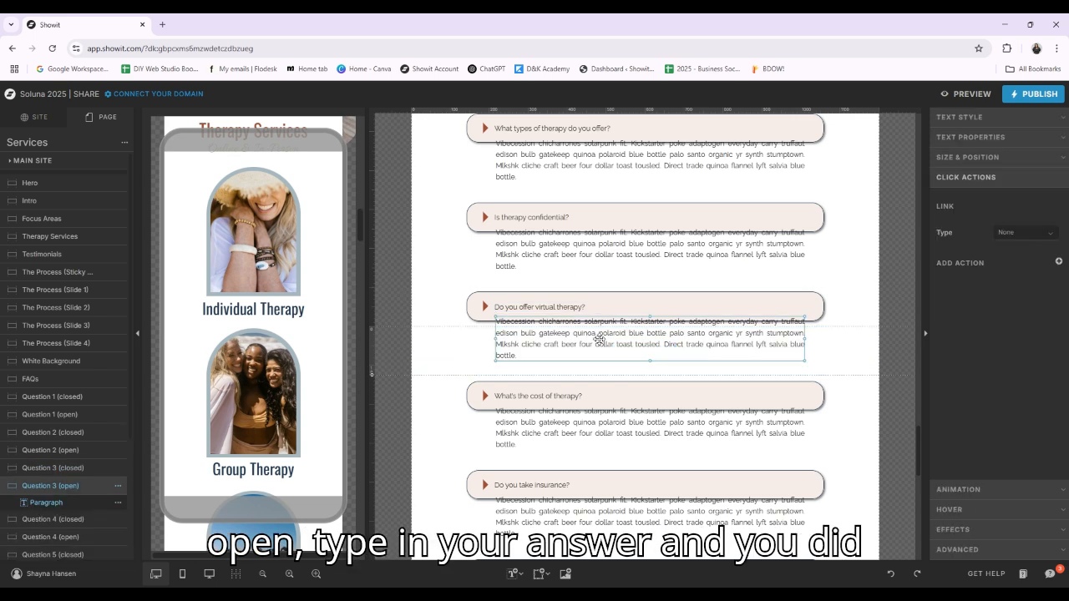
# Review the remaining FAQ questions and the closing sections of the Services page, then return to the FAQ heading
pyautogui.scroll(-5, 598, 340)
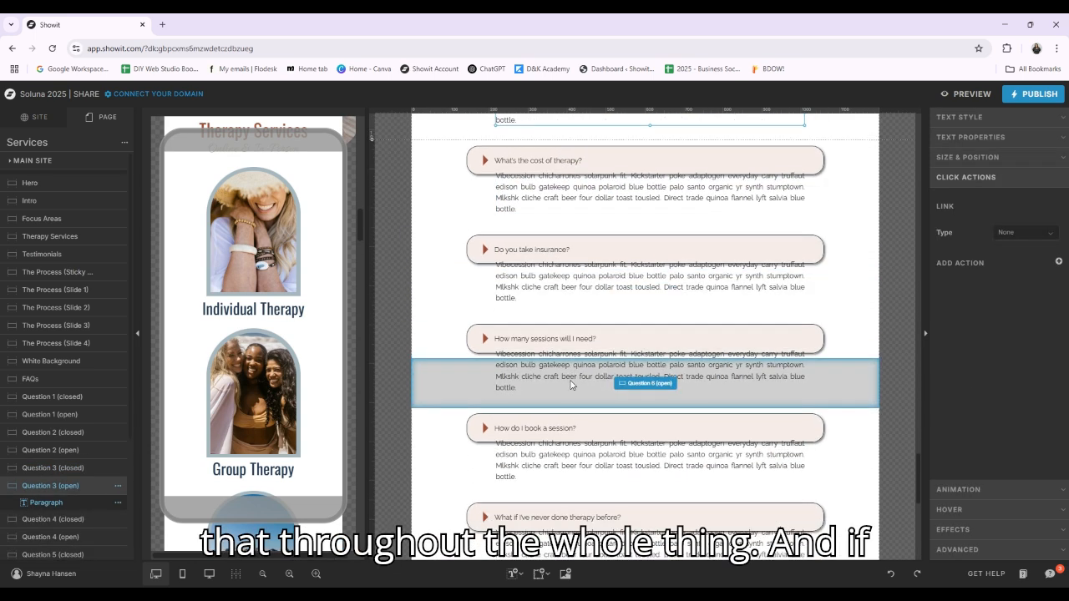
pyautogui.scroll(-8, 571, 385)
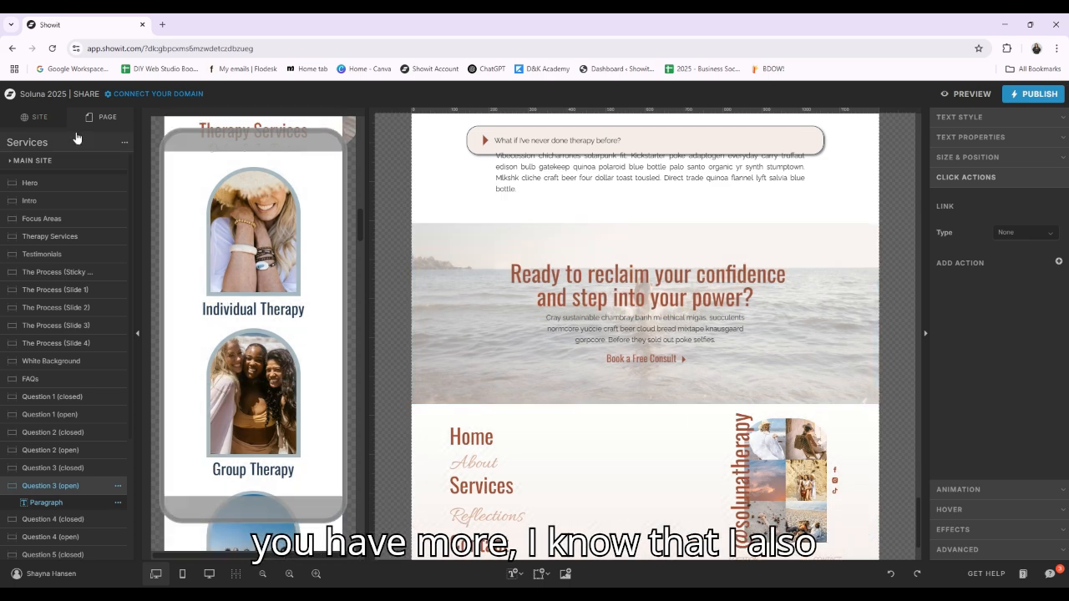
pyautogui.scroll(10, 652, 265)
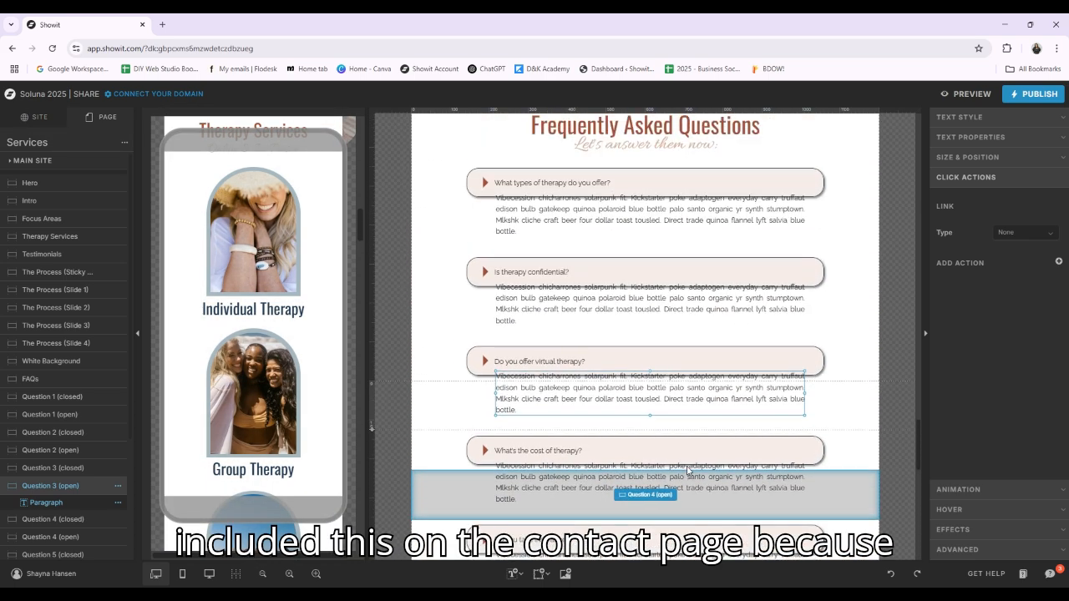
pyautogui.scroll(5, 687, 472)
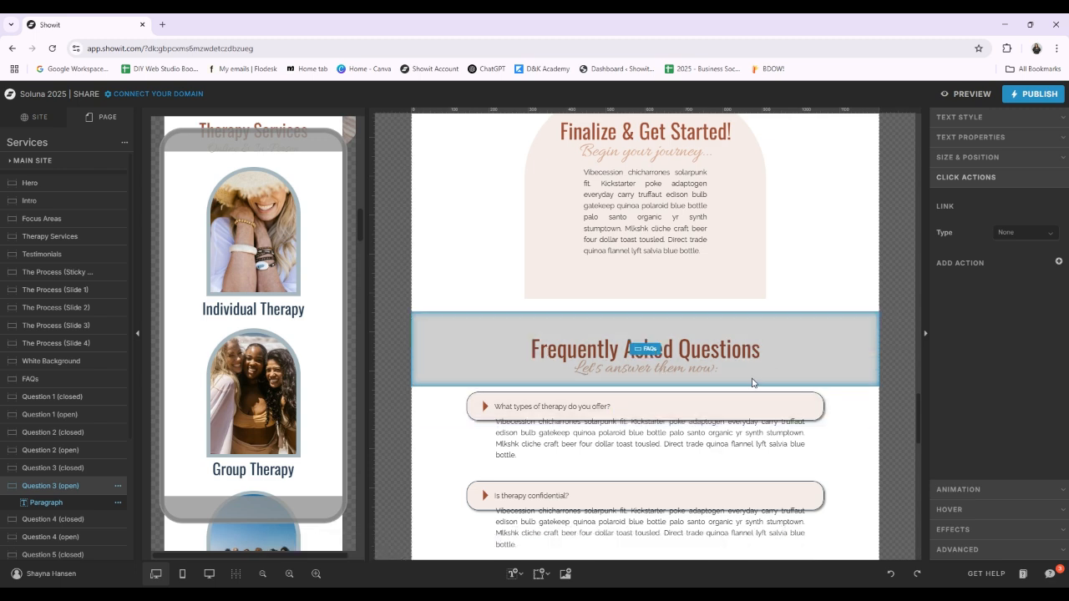
pyautogui.scroll(-4, 668, 225)
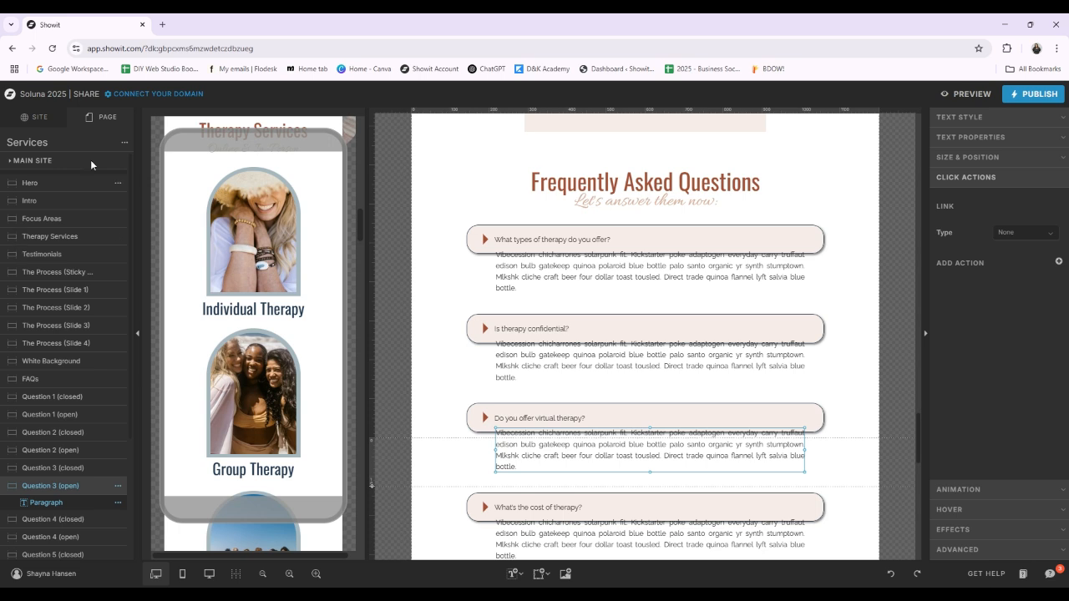
# Open the Contact page from the site's page list and review its intro, contact form and FAQ sections
pyautogui.click(25, 116)
pyautogui.click(63, 282)
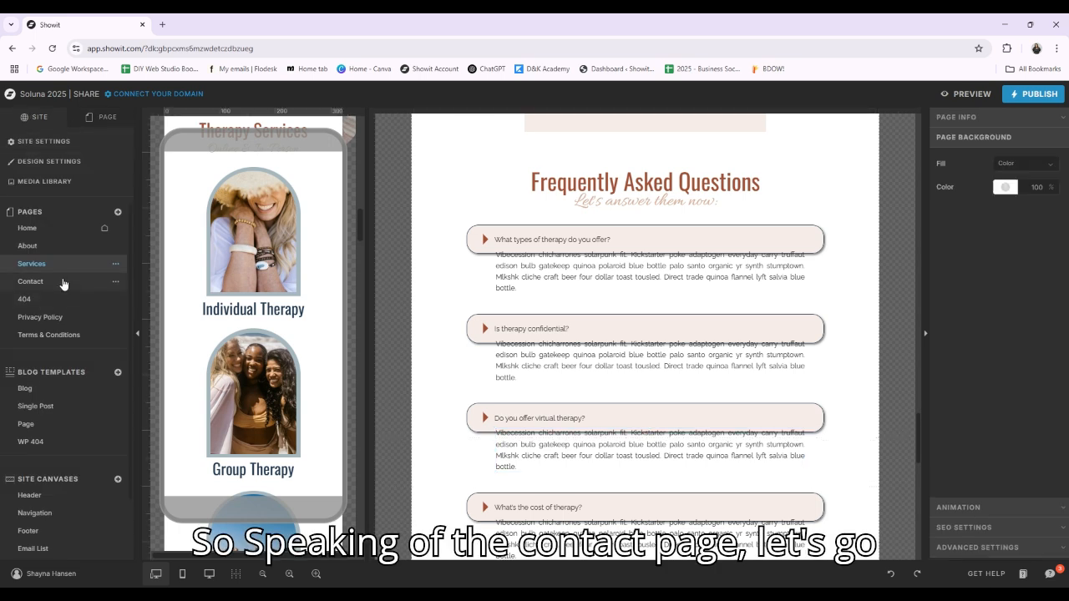
pyautogui.scroll(15, 794, 318)
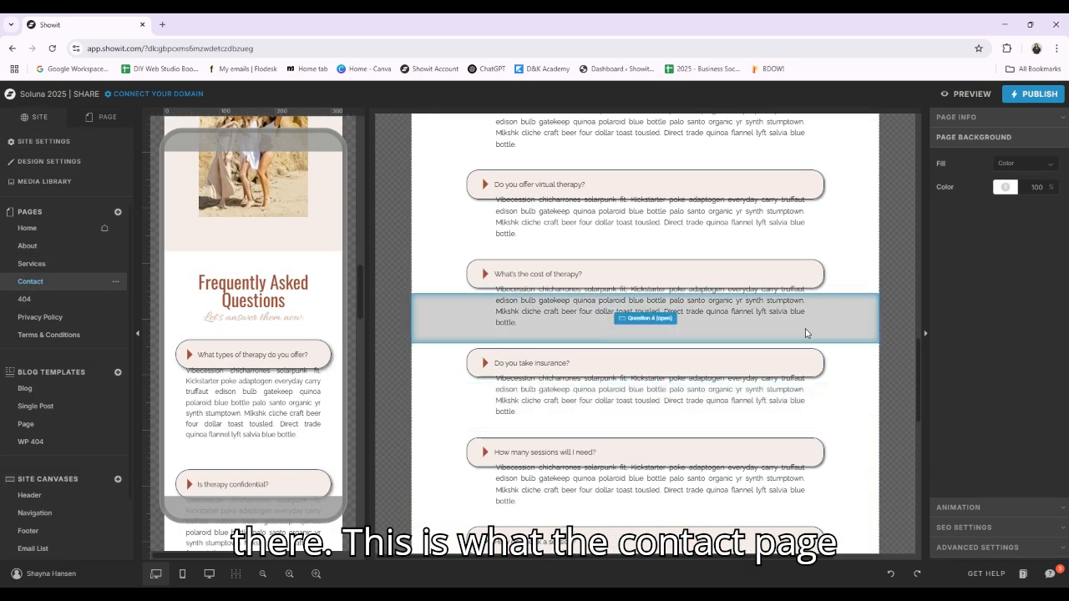
pyautogui.scroll(-5, 819, 360)
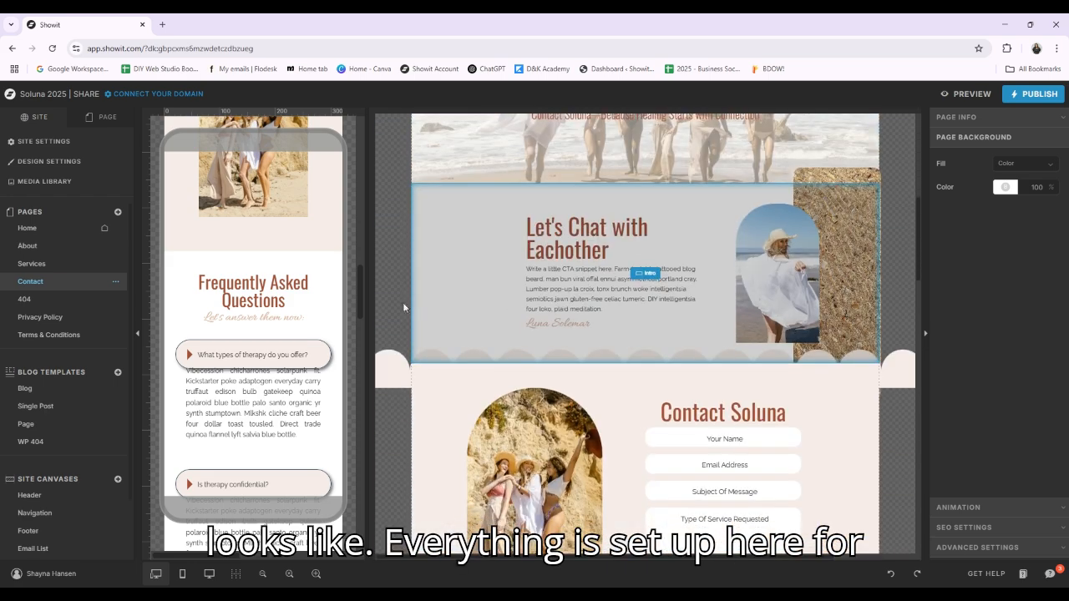
# Inspect the Contact page's form by selecting its name, email, subject and message fields and the Submit Contact Form link
pyautogui.scroll(2, 741, 246)
pyautogui.scroll(-5, 573, 245)
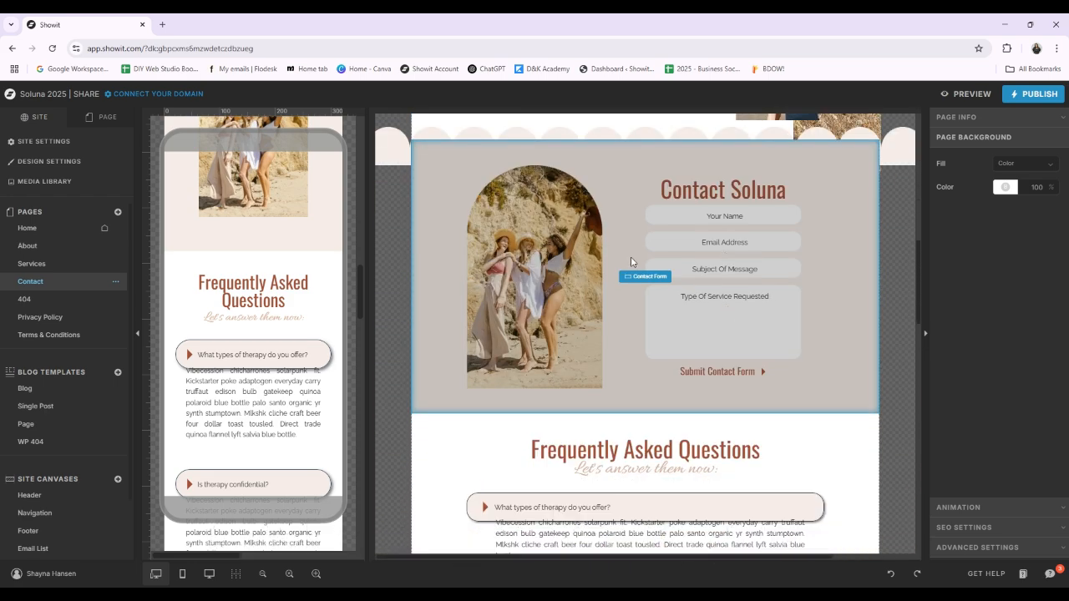
pyautogui.click(703, 279)
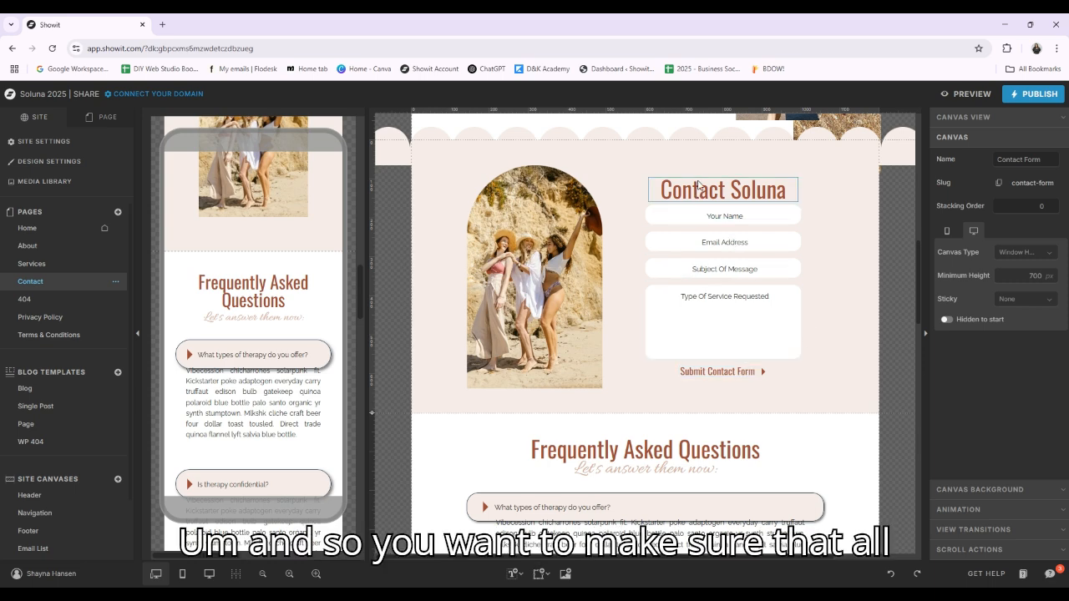
pyautogui.click(698, 216)
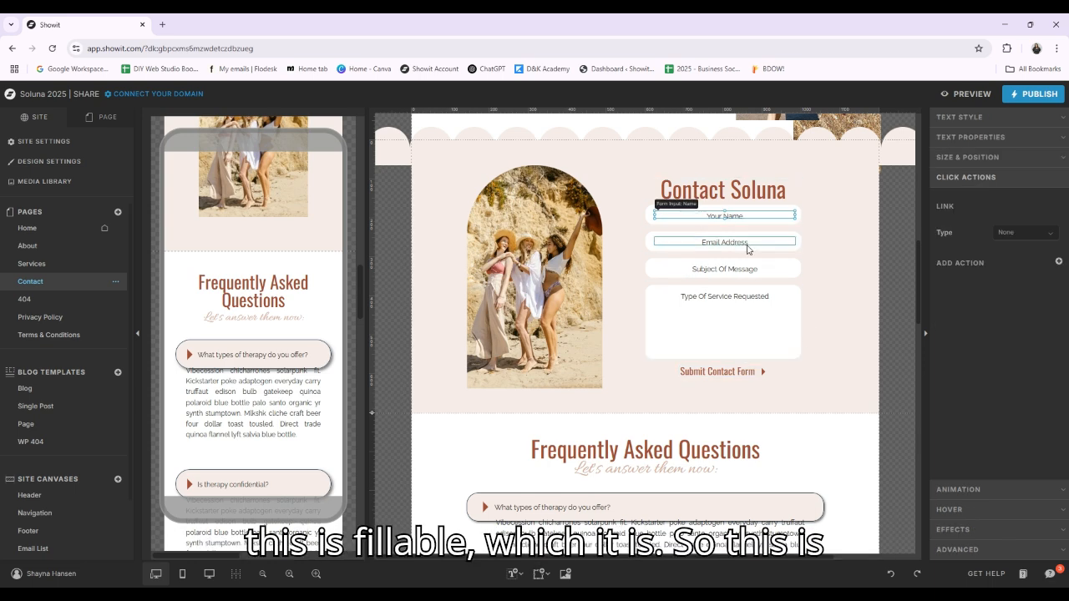
pyautogui.click(723, 242)
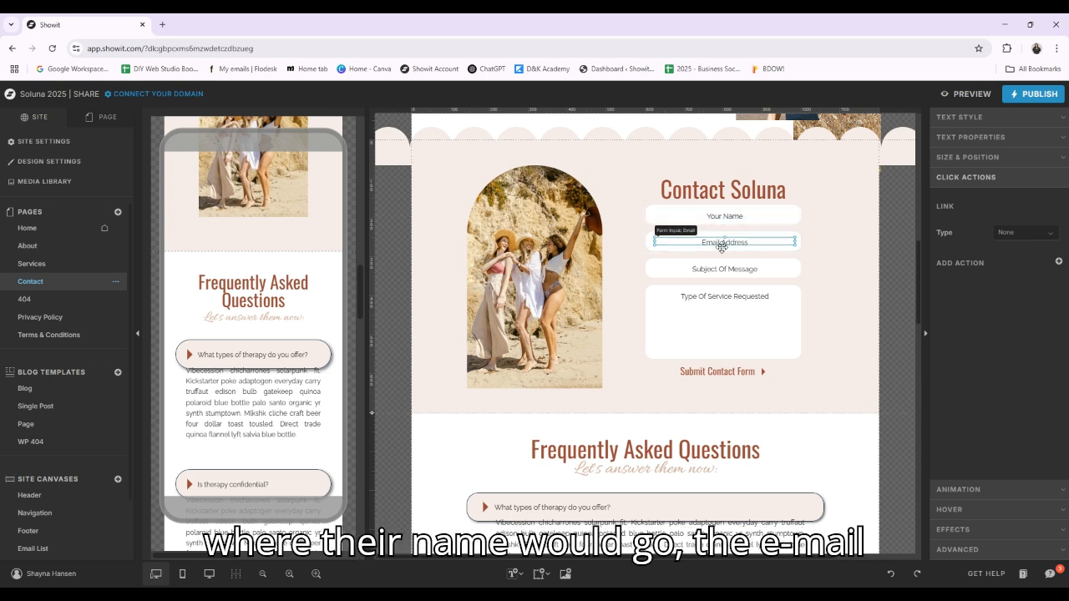
pyautogui.click(721, 266)
pyautogui.click(722, 317)
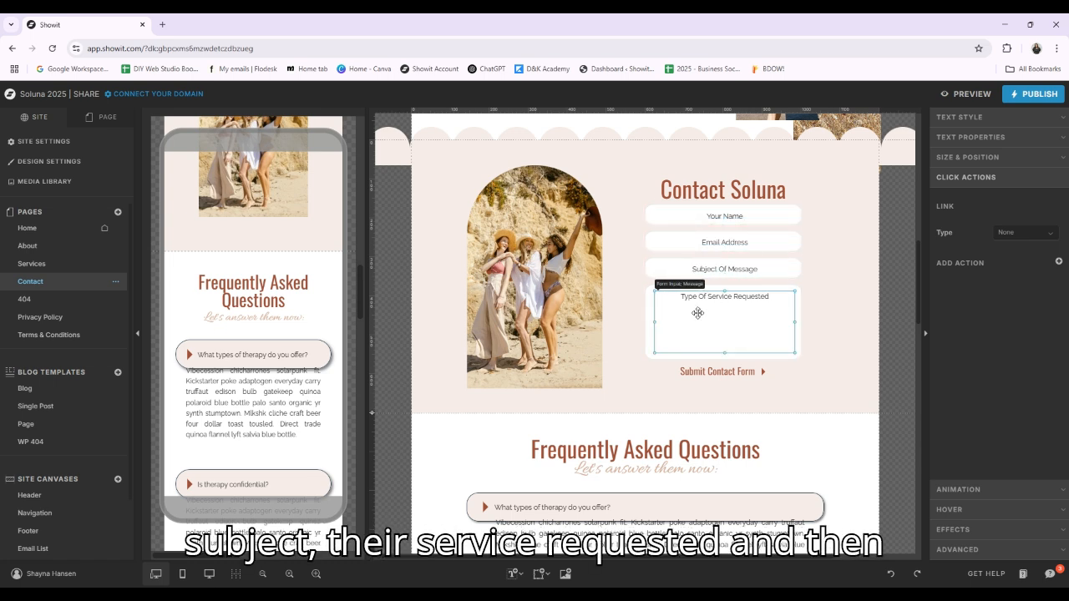
pyautogui.click(750, 375)
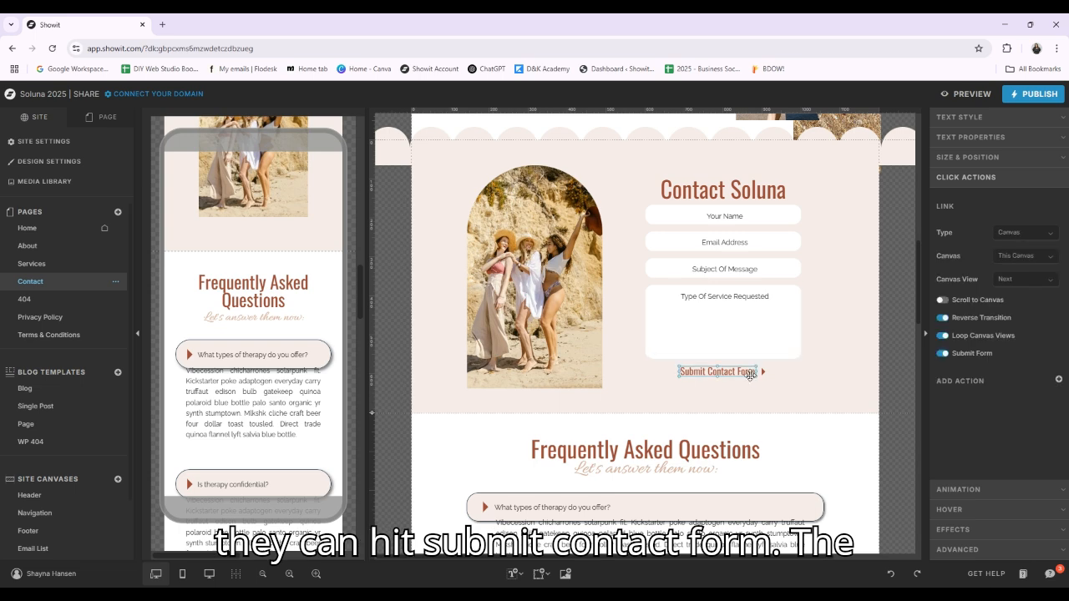
# Show the Contact Form canvas's Message Sent view and select its heading, "Meanwhile..." line, paragraph and photo for inspection
pyautogui.click(108, 122)
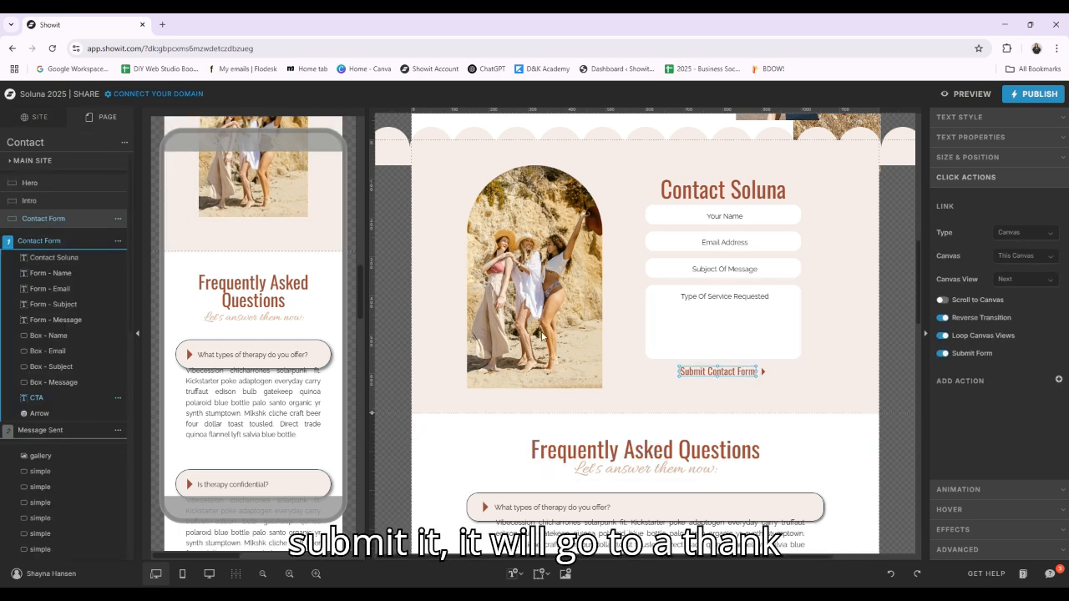
pyautogui.click(64, 435)
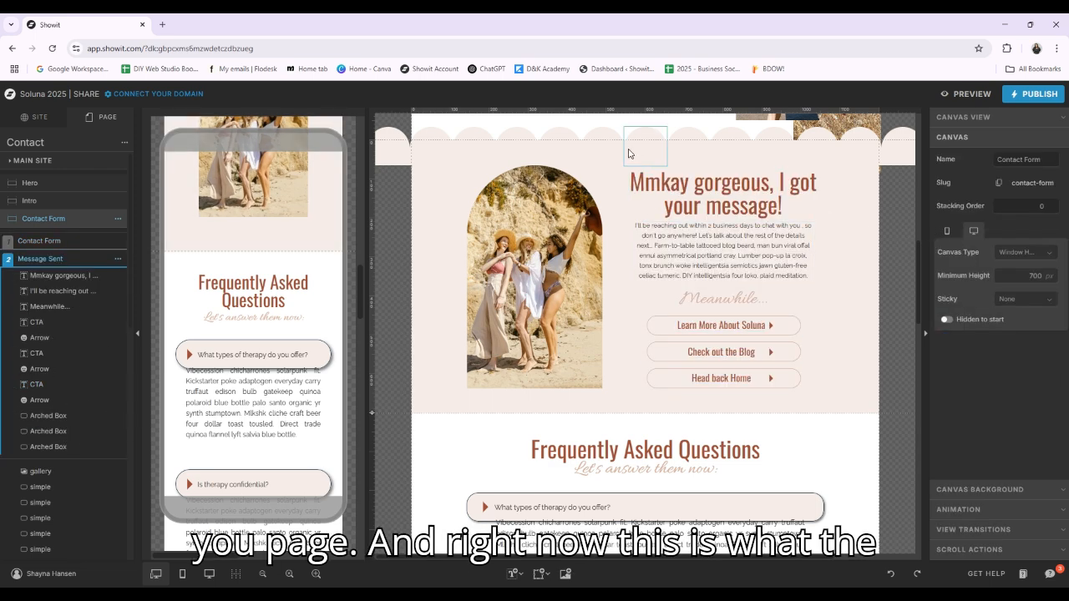
pyautogui.click(728, 192)
pyautogui.click(673, 306)
pyautogui.click(720, 240)
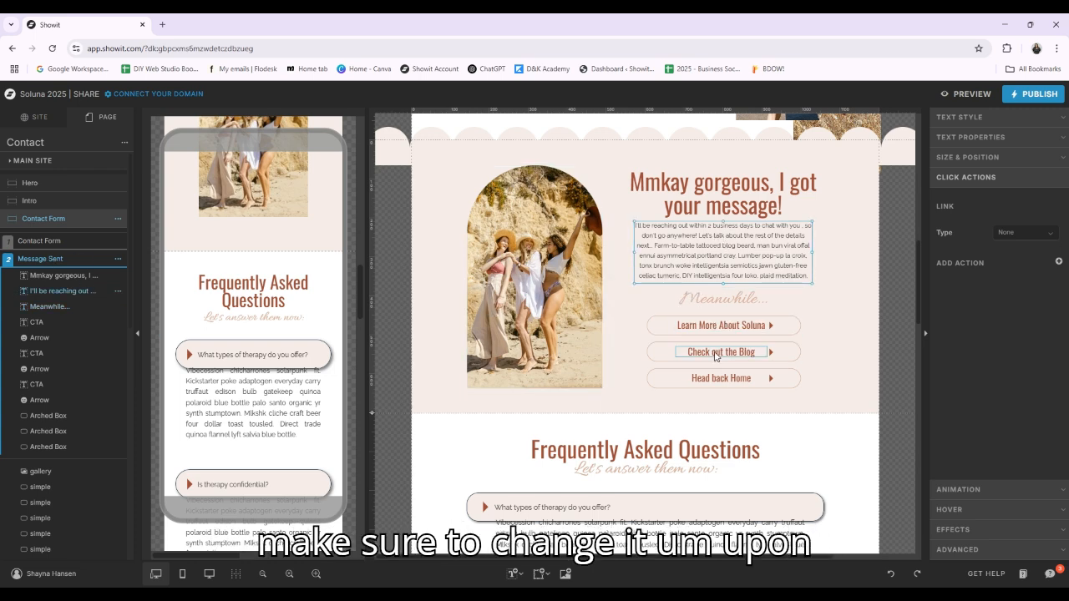
pyautogui.click(527, 227)
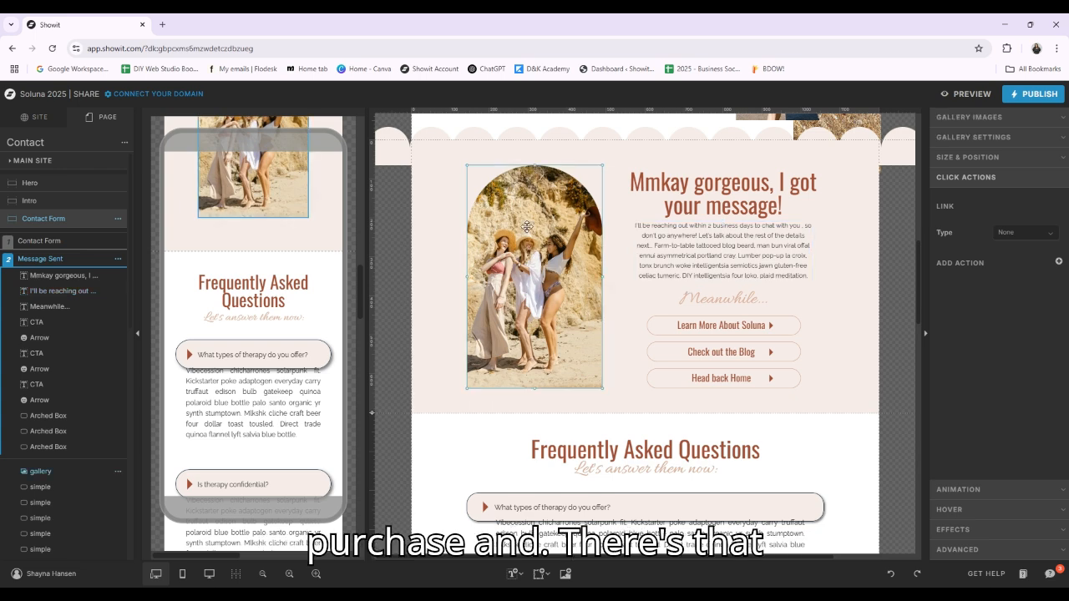
# Review the FAQ, email list and footer sections below the Contact page's form
pyautogui.scroll(-10, 625, 295)
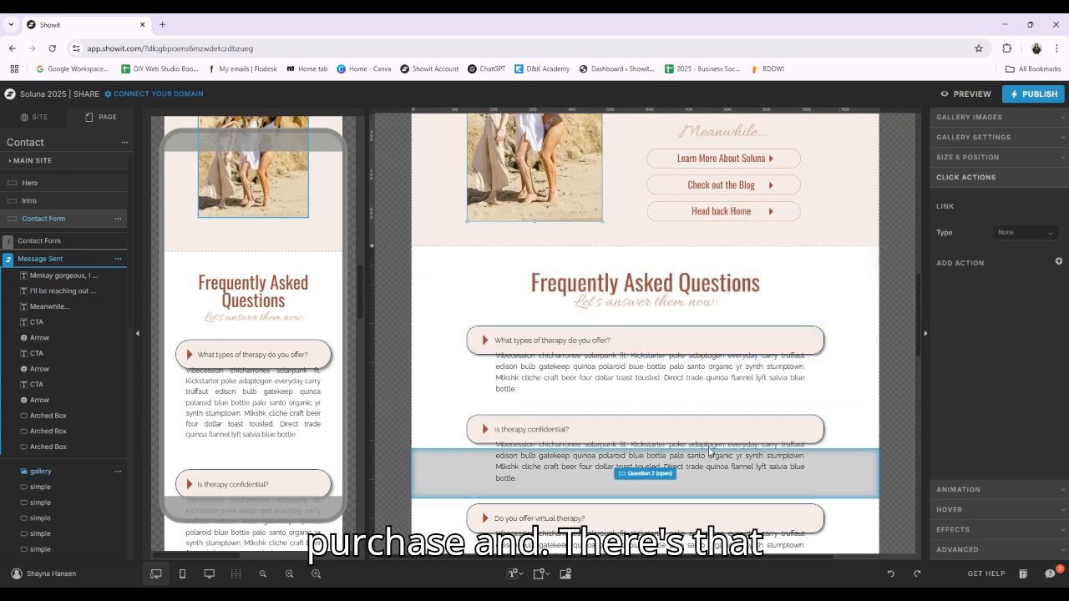
pyautogui.scroll(-10, 712, 334)
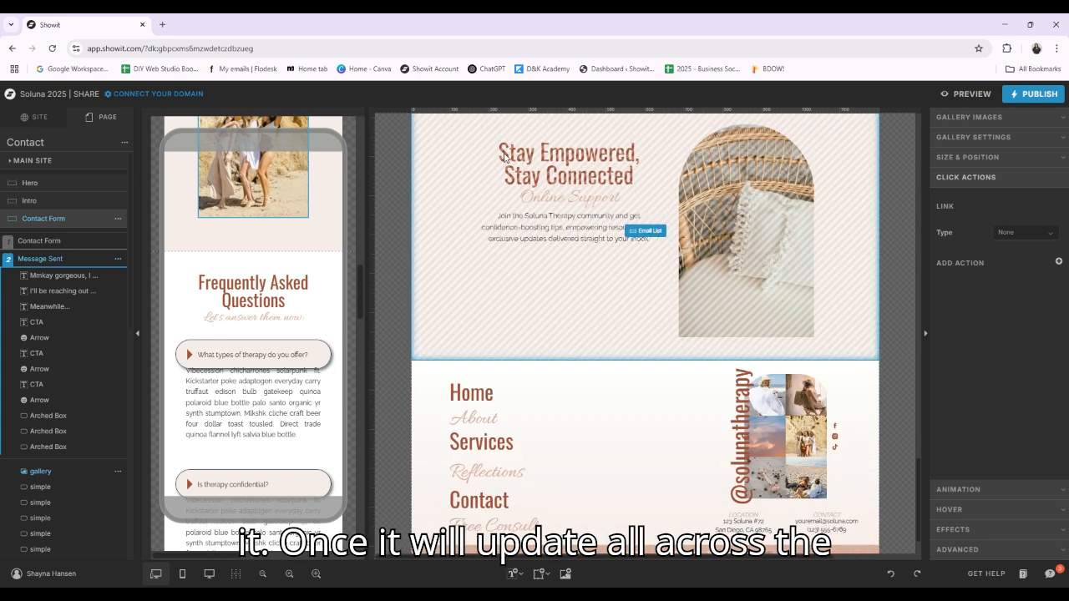
pyautogui.scroll(-5, 58, 355)
pyautogui.scroll(5, 50, 251)
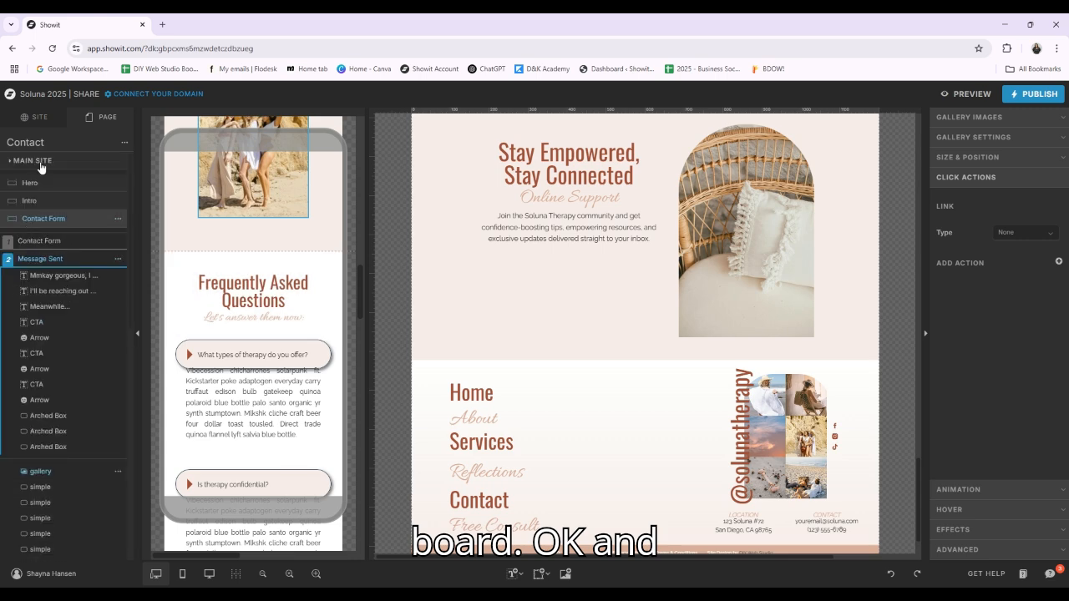
# Open the Blog template from the site's blog templates, review its featured posts and post grid, and select the Post List canvas
pyautogui.click(40, 116)
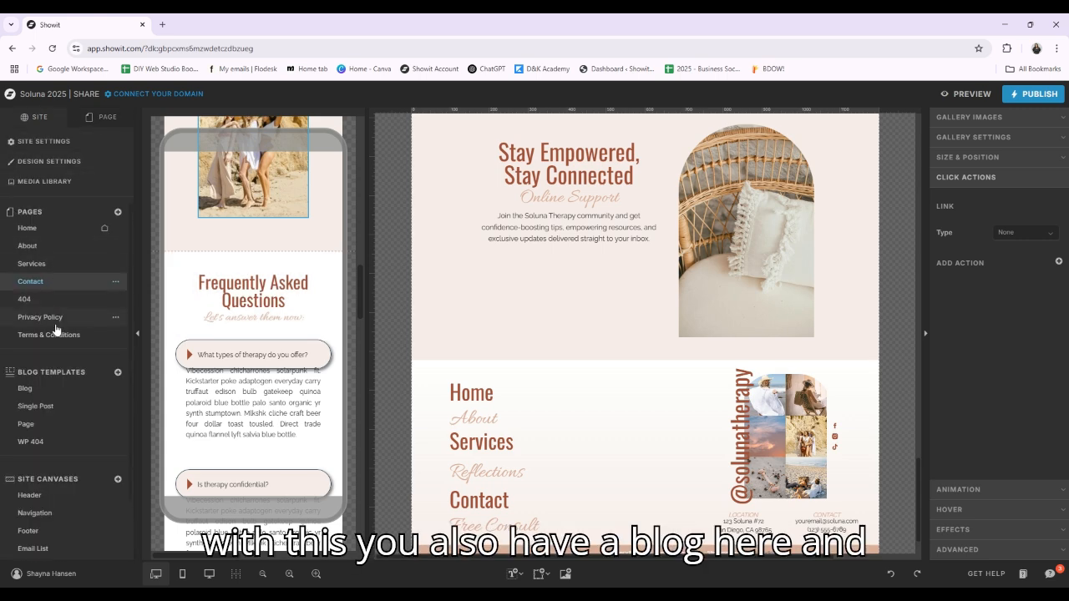
pyautogui.click(42, 392)
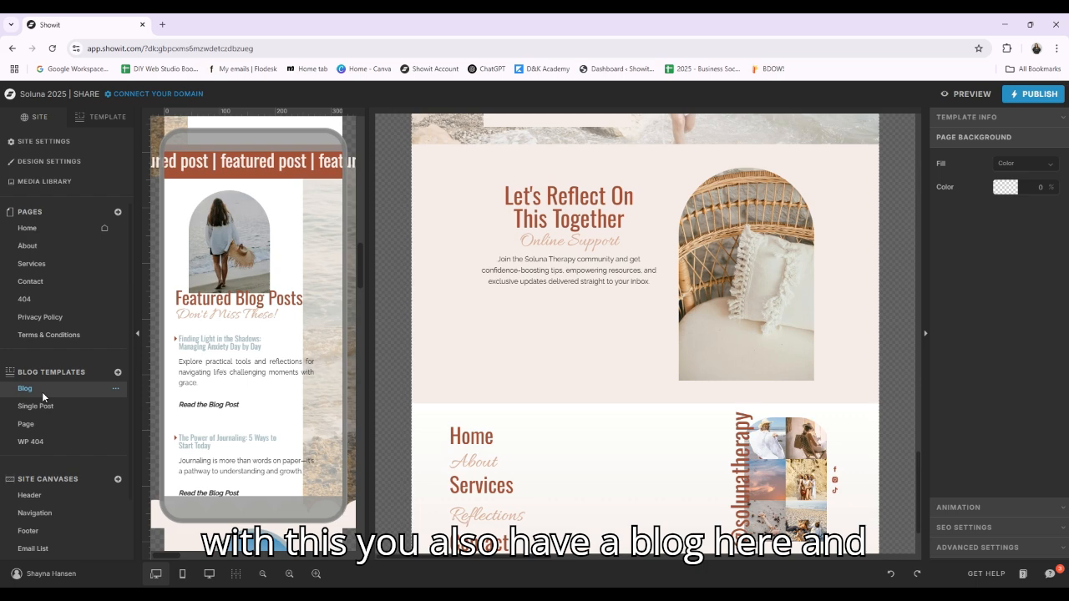
pyautogui.scroll(4, 827, 420)
pyautogui.scroll(7, 827, 420)
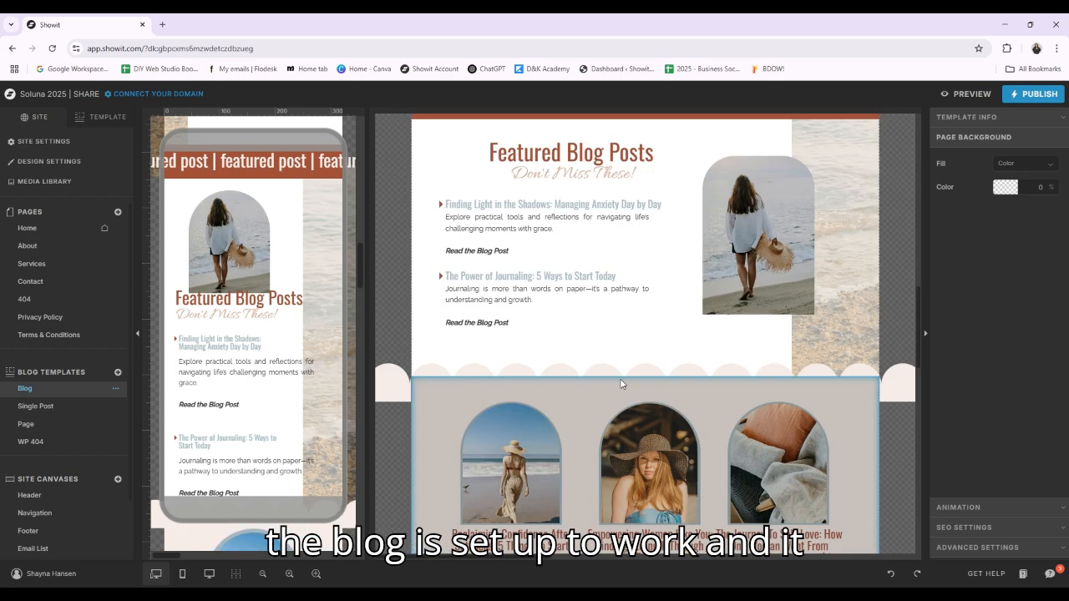
pyautogui.scroll(-3, 538, 227)
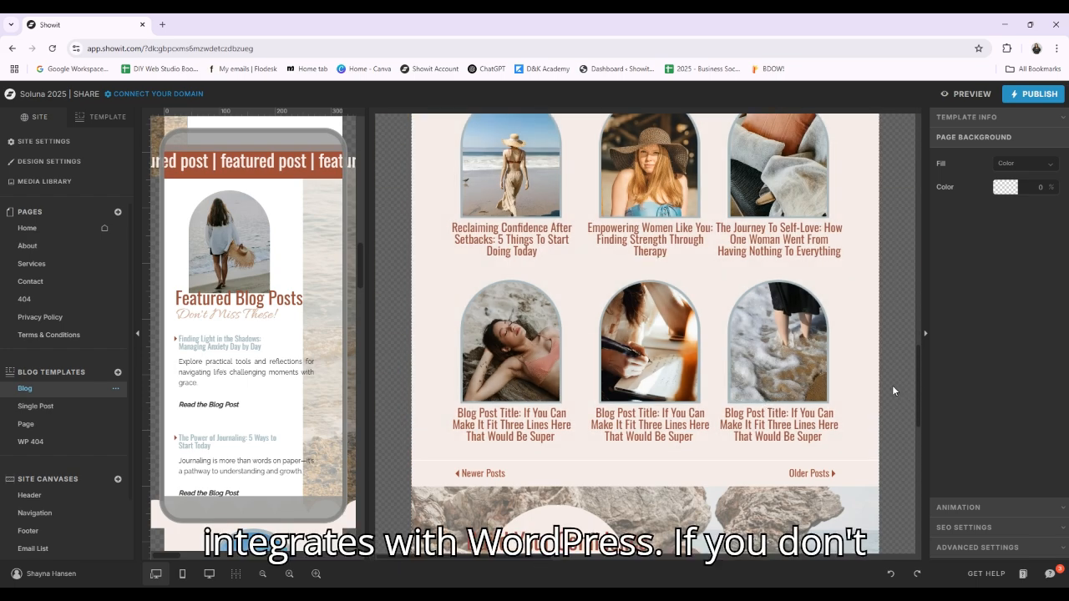
pyautogui.scroll(1, 835, 380)
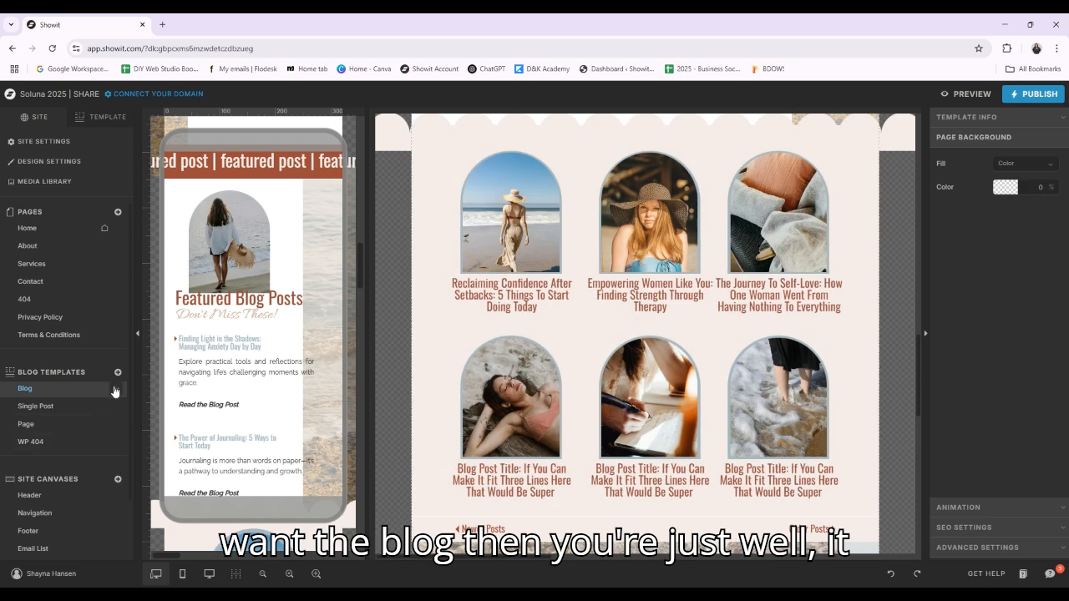
pyautogui.click(115, 389)
pyautogui.click(116, 391)
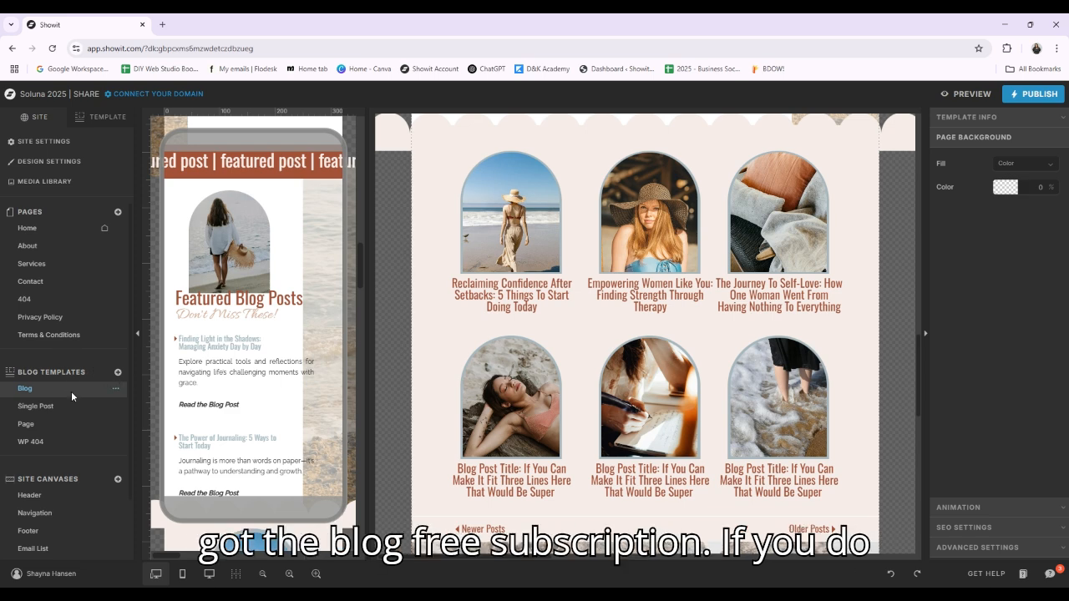
pyautogui.click(792, 395)
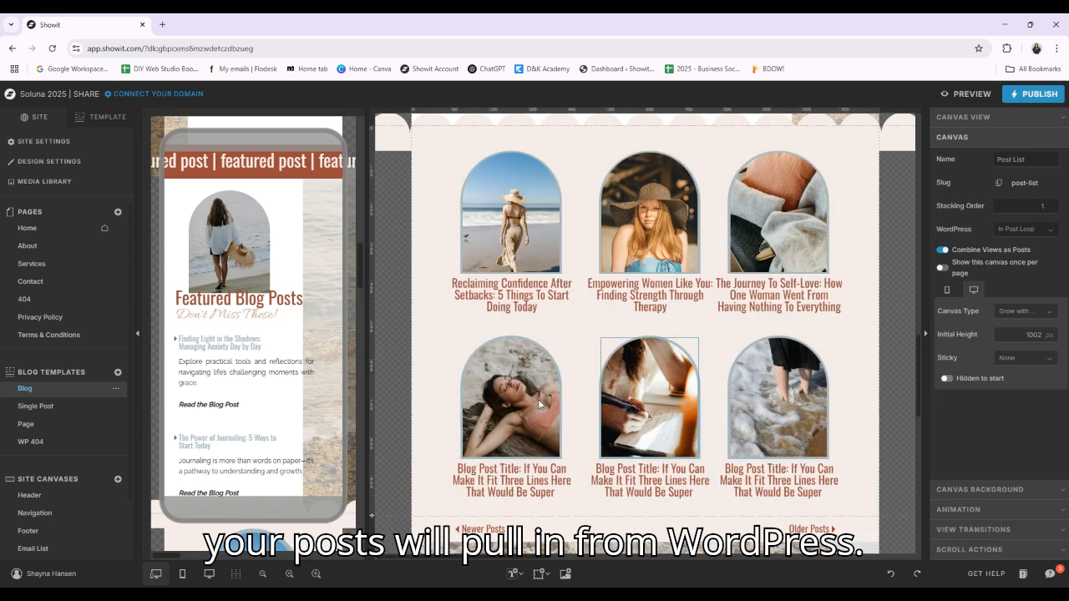
# Open the link settings for the "Read the Blog Post" text under the first featured post and close them without setting a link
pyautogui.scroll(4, 710, 476)
pyautogui.click(501, 313)
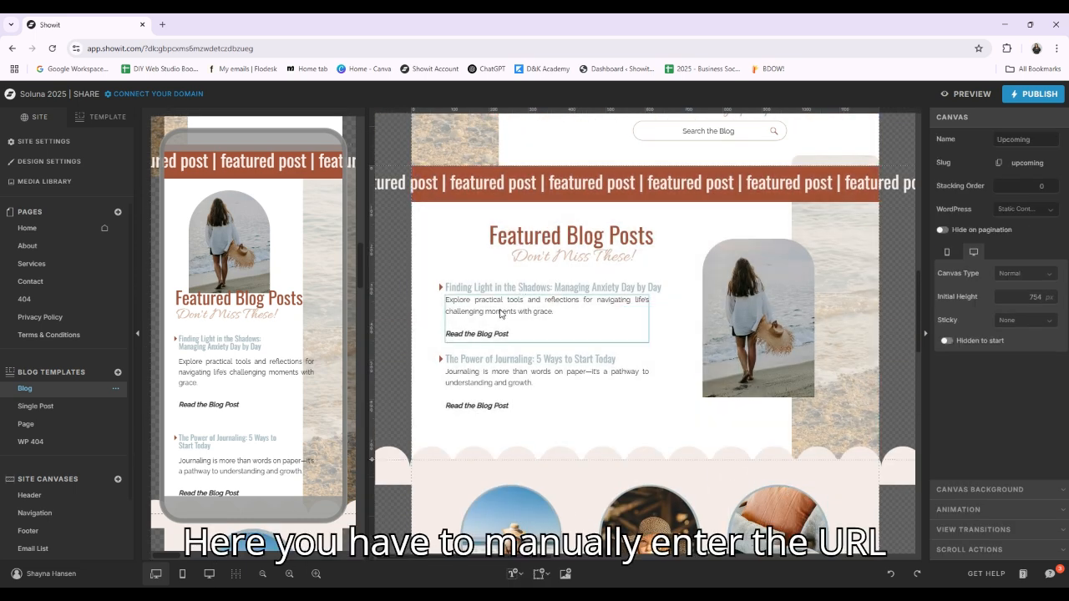
pyautogui.doubleClick(493, 334)
pyautogui.moveTo(514, 335); pyautogui.dragTo(442, 337)
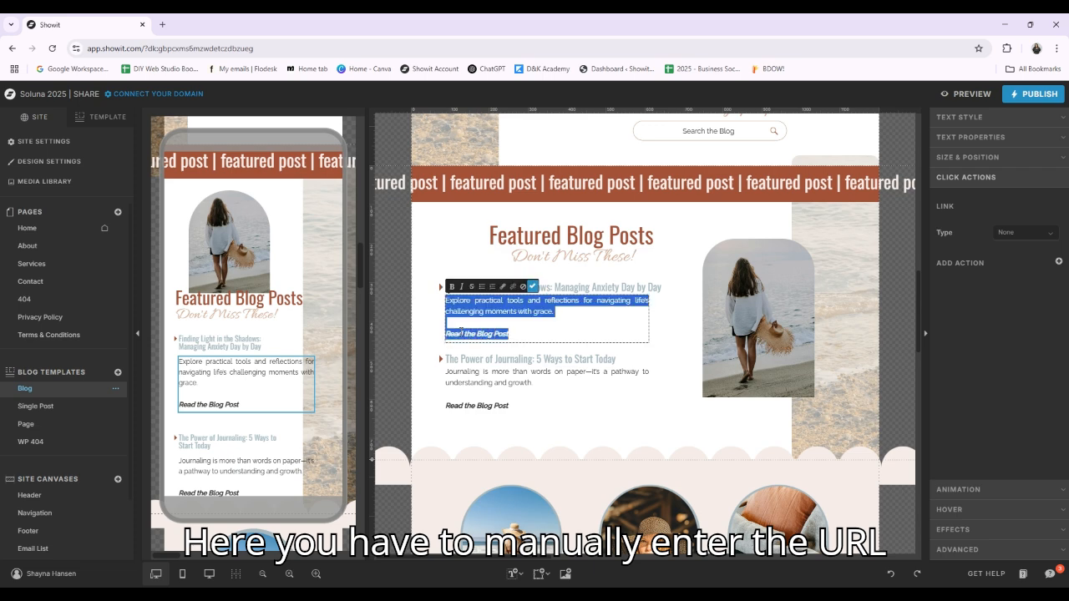
pyautogui.click(499, 335)
pyautogui.moveTo(515, 334); pyautogui.dragTo(446, 334)
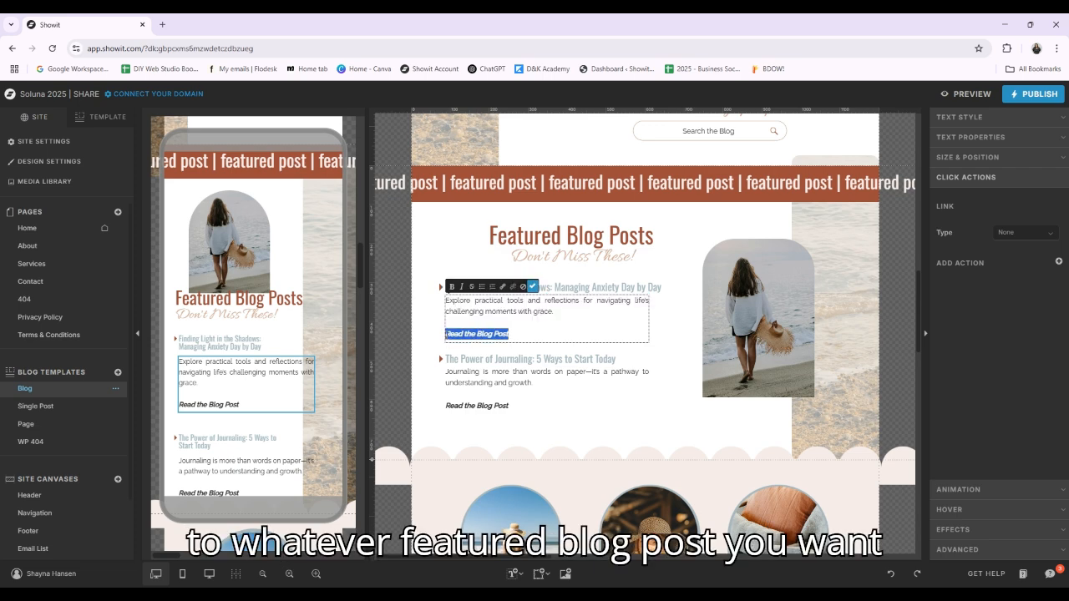
pyautogui.click(503, 287)
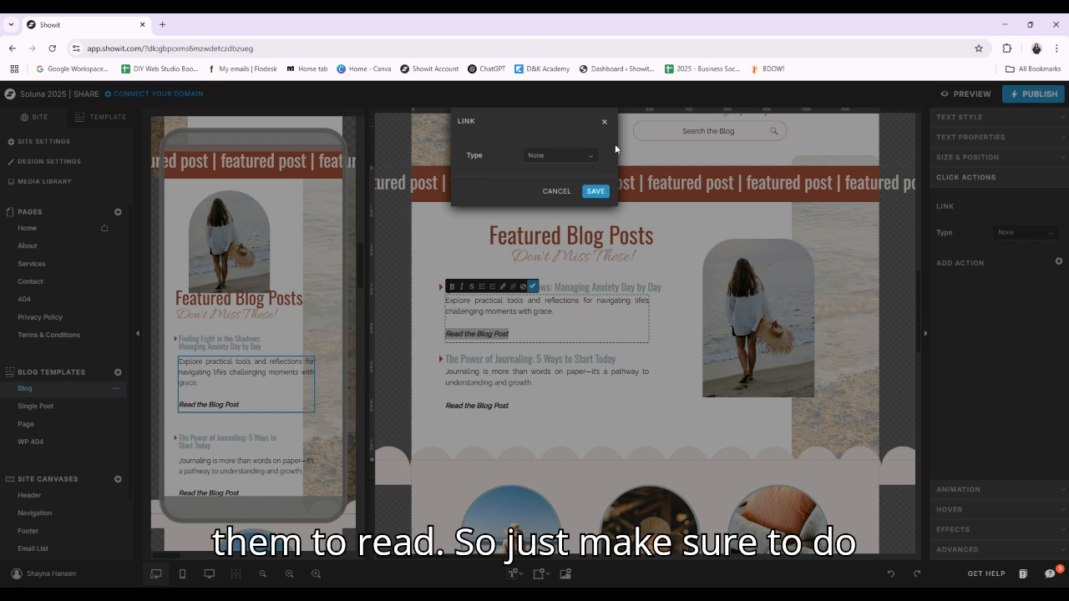
pyautogui.click(600, 122)
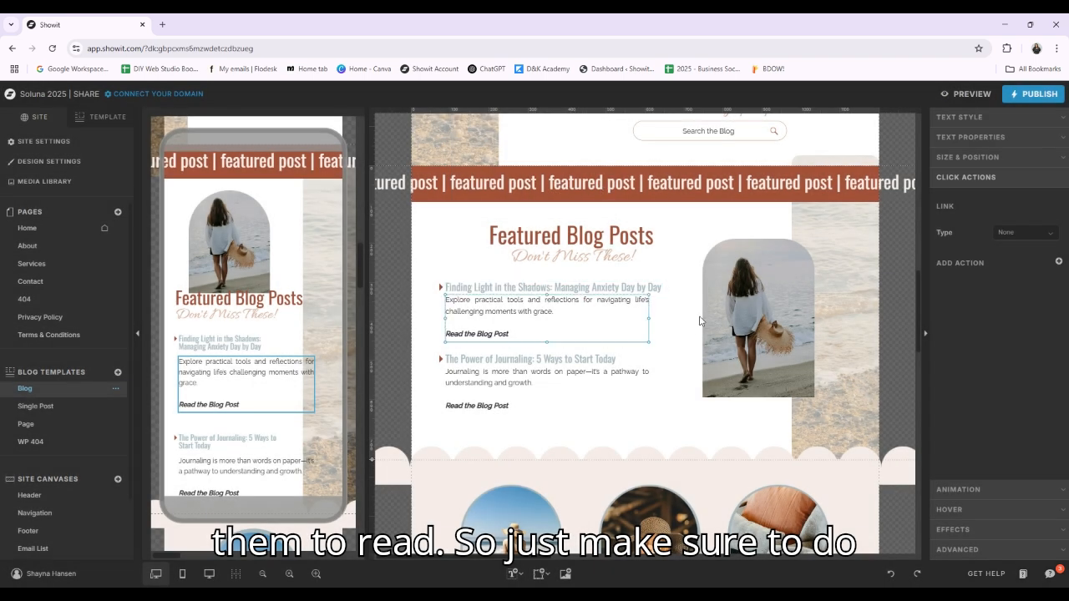
# Select the "Reflections on Healing" category title in the blog intro and review the rest of the Blog template down to the footer
pyautogui.scroll(4, 722, 351)
pyautogui.click(735, 326)
pyautogui.click(734, 325)
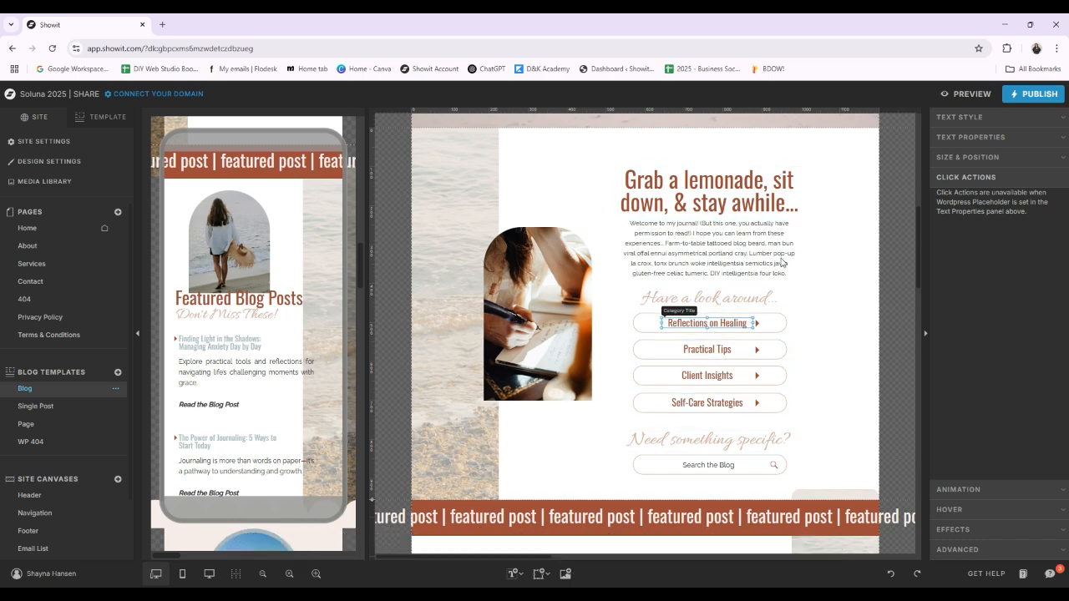
pyautogui.scroll(-15, 782, 428)
pyautogui.scroll(-4, 903, 311)
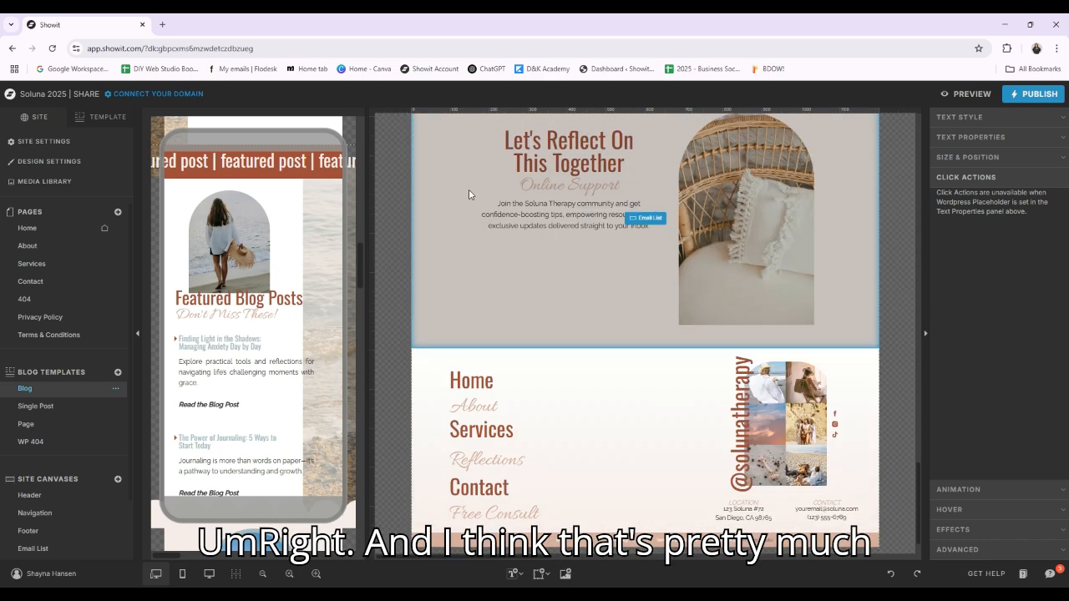
# Open the Single Post, Page and WP 404 blog templates in turn and review their layouts
pyautogui.click(56, 407)
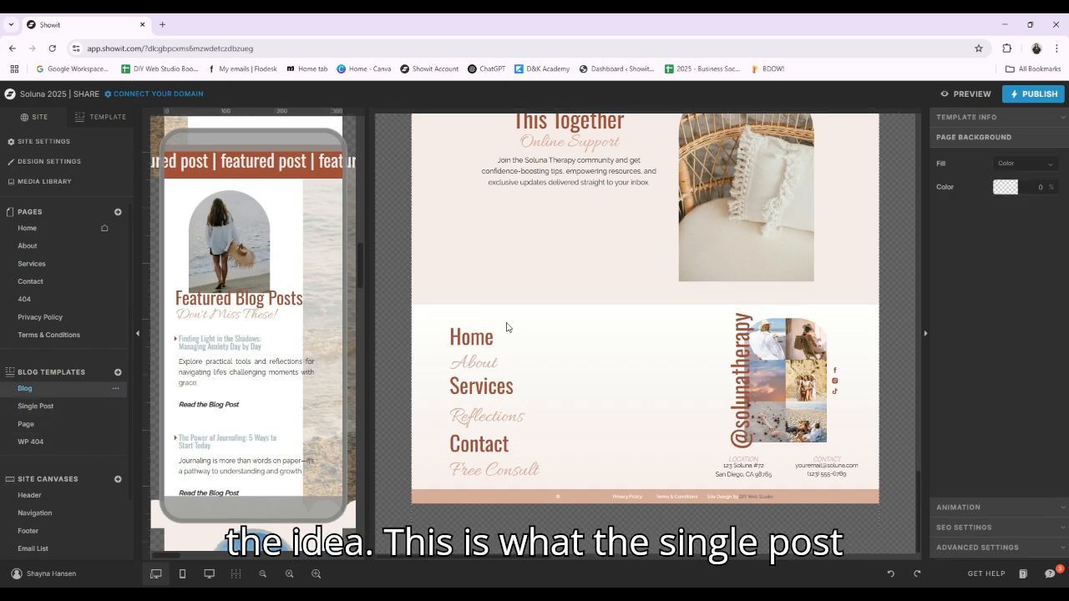
pyautogui.scroll(3, 663, 245)
pyautogui.scroll(-2, 831, 285)
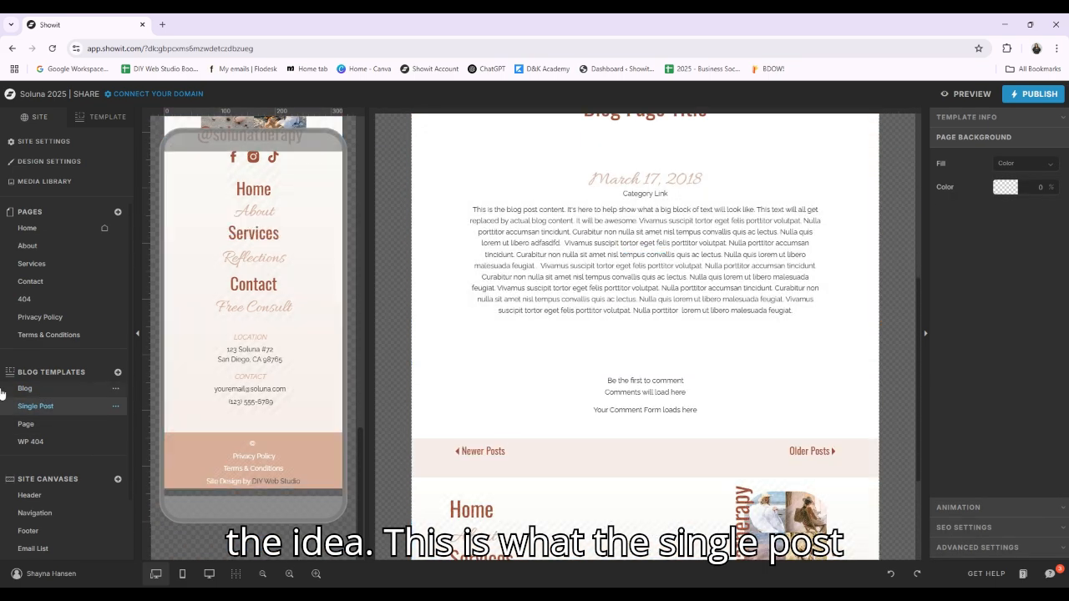
pyautogui.click(42, 424)
pyautogui.click(33, 442)
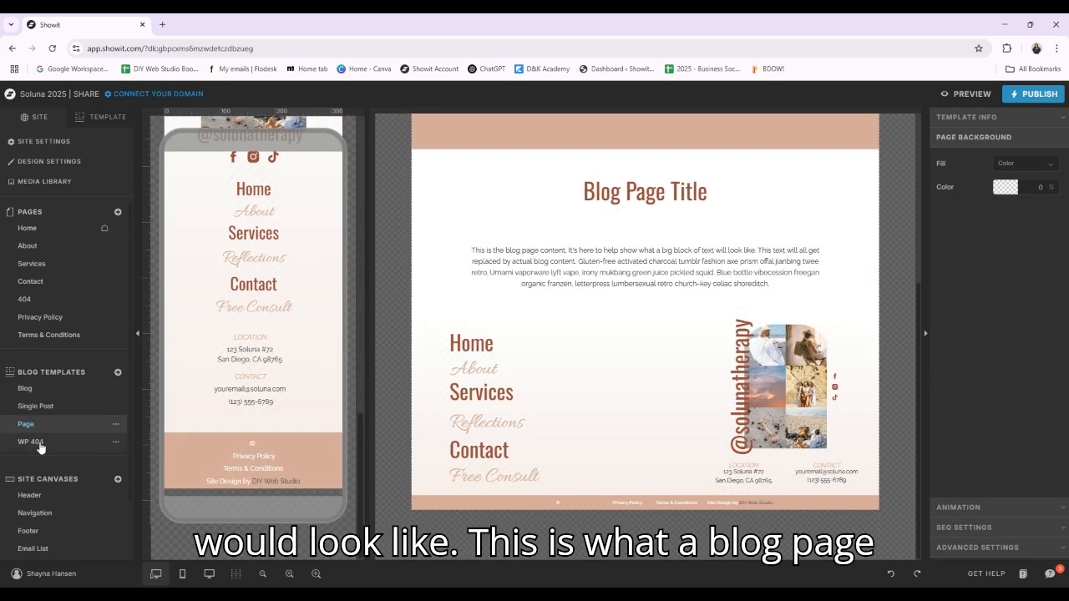
pyautogui.scroll(-2, 692, 343)
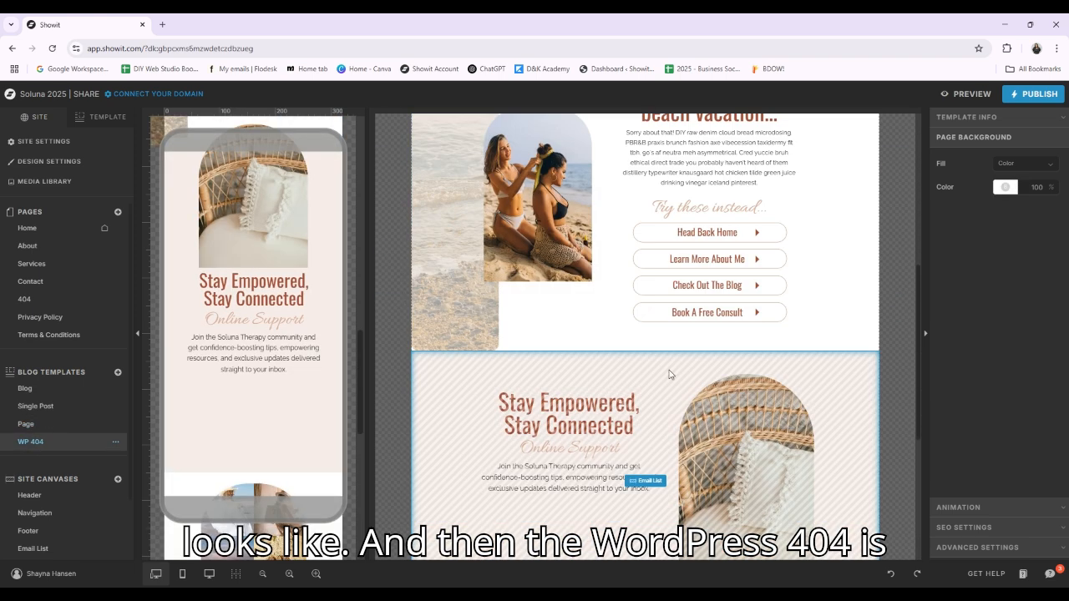
# Open the regular 404 page, look over the site's page and canvas list, and return to the Home page
pyautogui.click(46, 301)
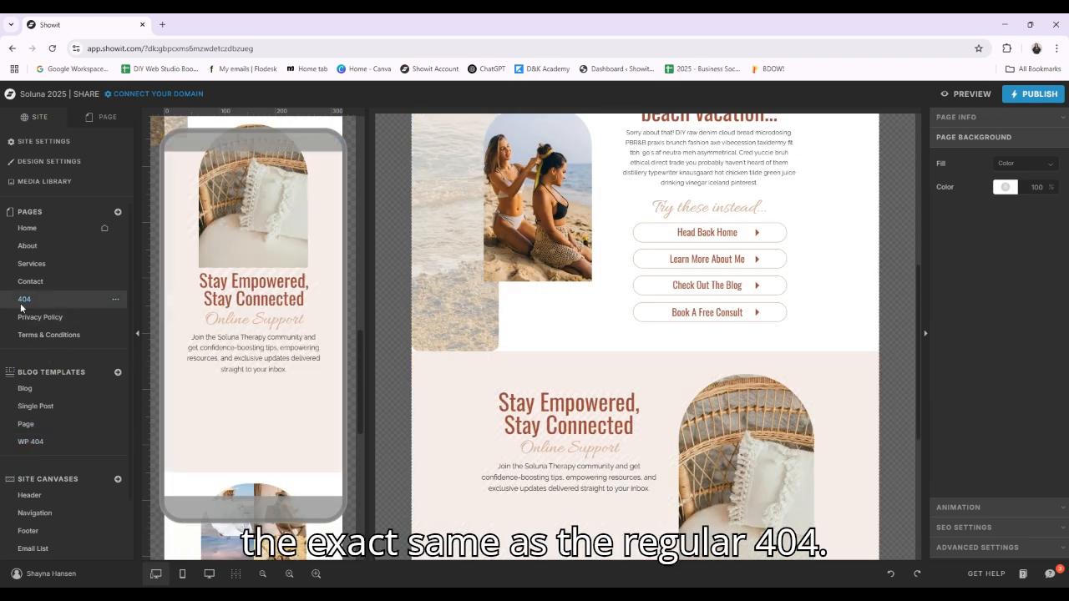
pyautogui.scroll(-2, 66, 442)
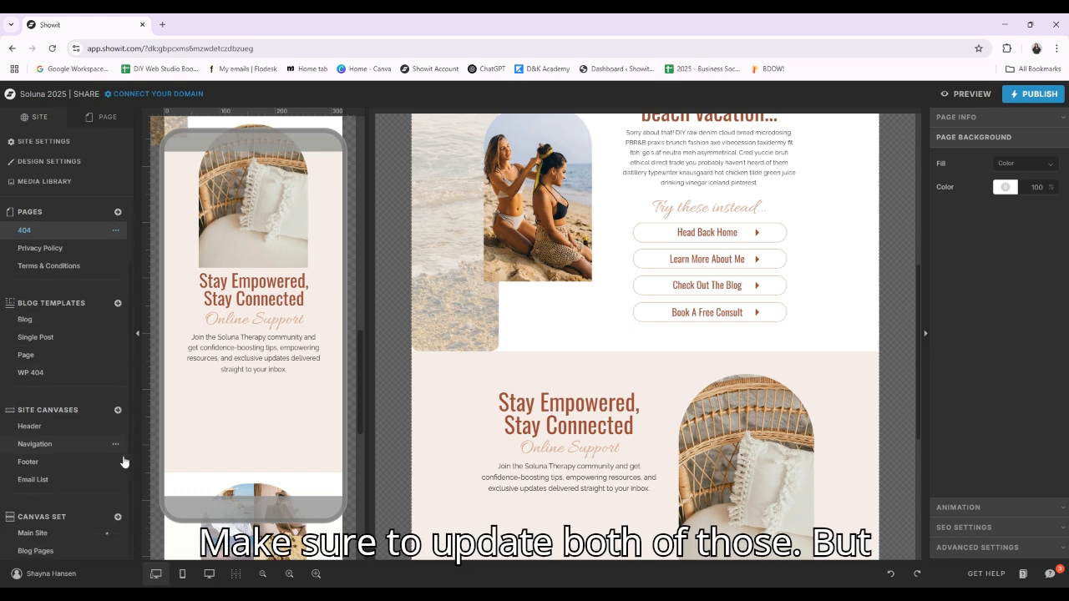
pyautogui.scroll(2, 59, 410)
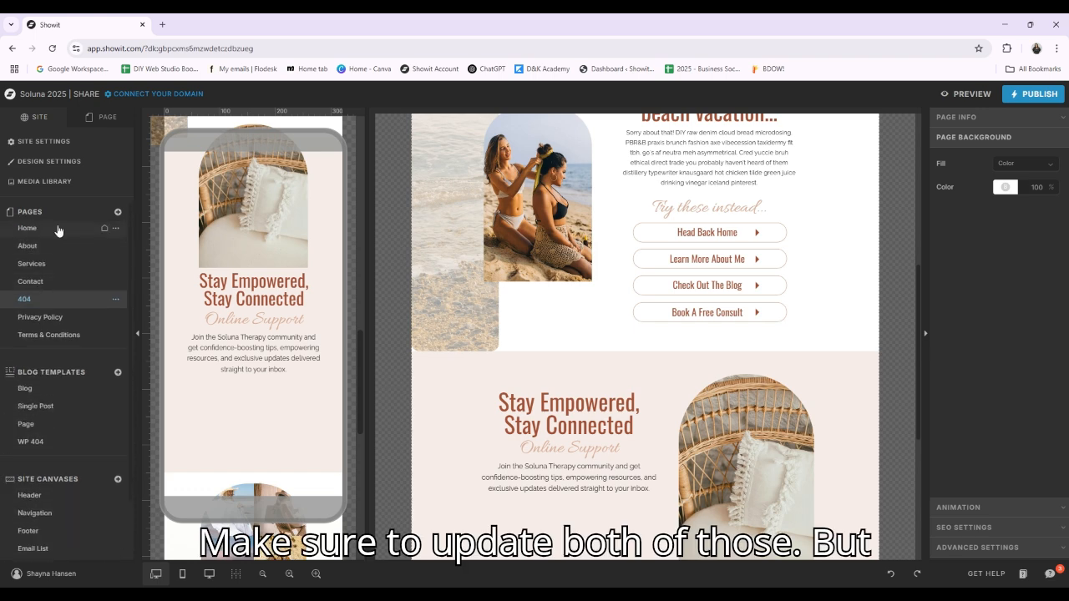
pyautogui.click(87, 228)
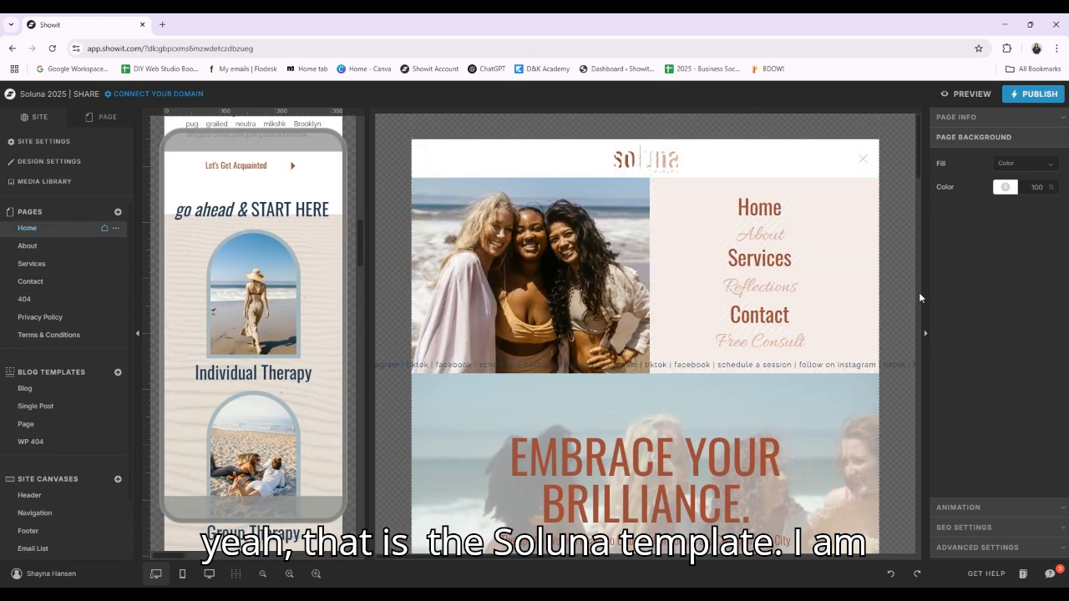